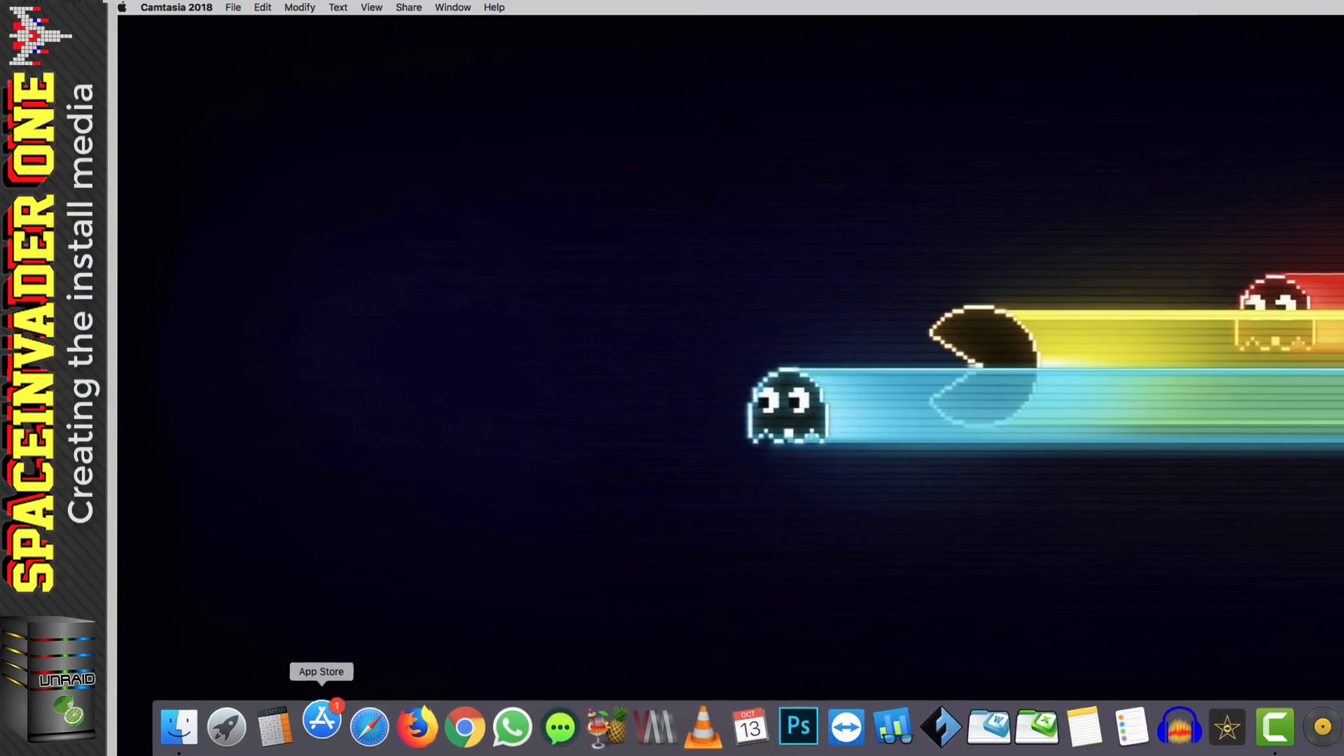
# Open the App Store and search for "mojave" to get the macOS Mojave installer
pyautogui.click(335, 727)
pyautogui.click(1104, 38)
pyautogui.write('mo')
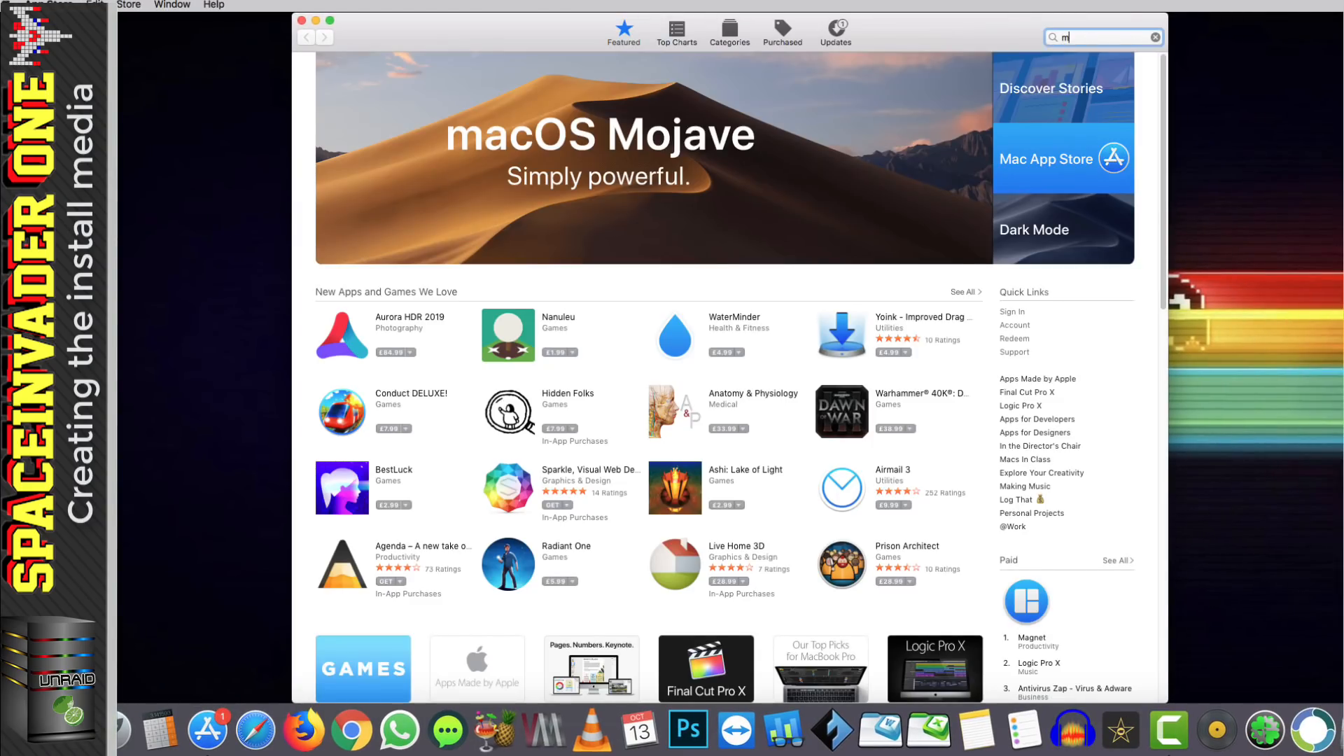
pyautogui.write('jave')
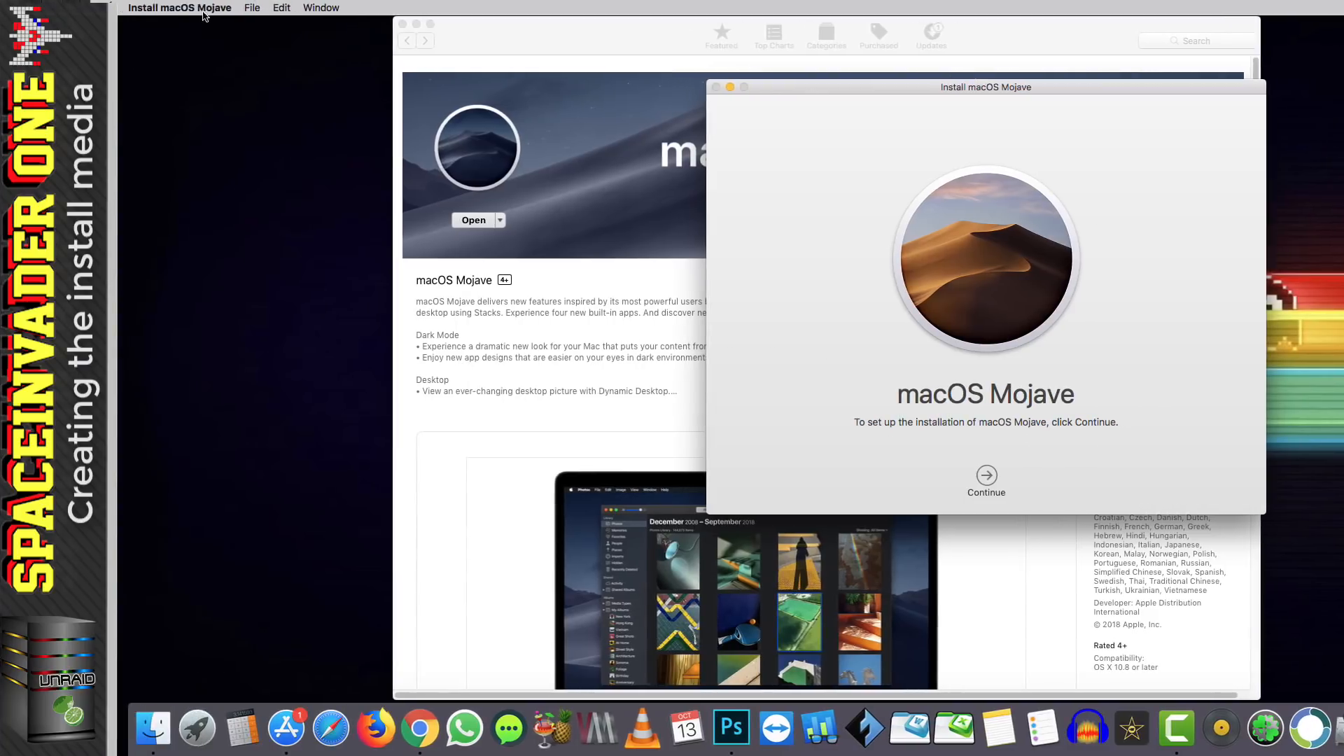
# Quit the macOS Mojave installer and check for Install macOS Mojave in the Applications folder, closing the folder window when done
pyautogui.click(179, 8)
pyautogui.click(175, 140)
pyautogui.click(154, 725)
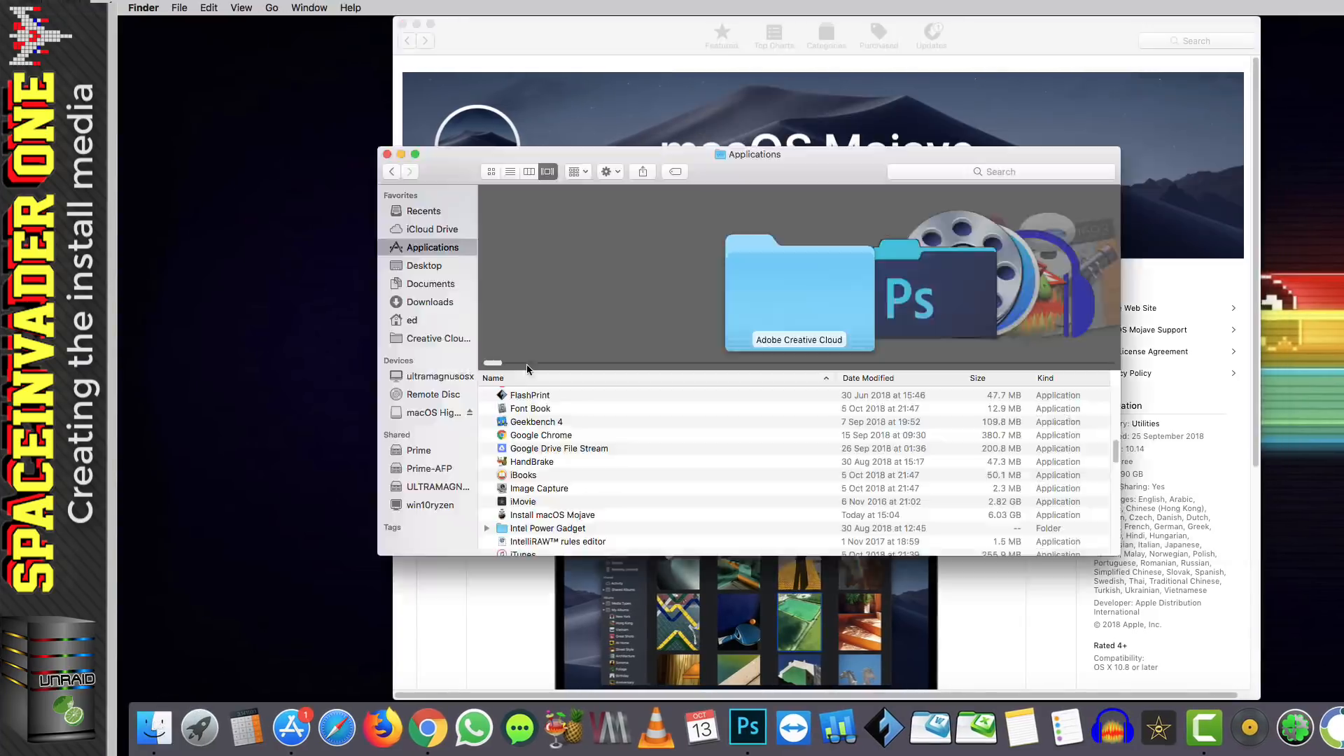
pyautogui.click(539, 516)
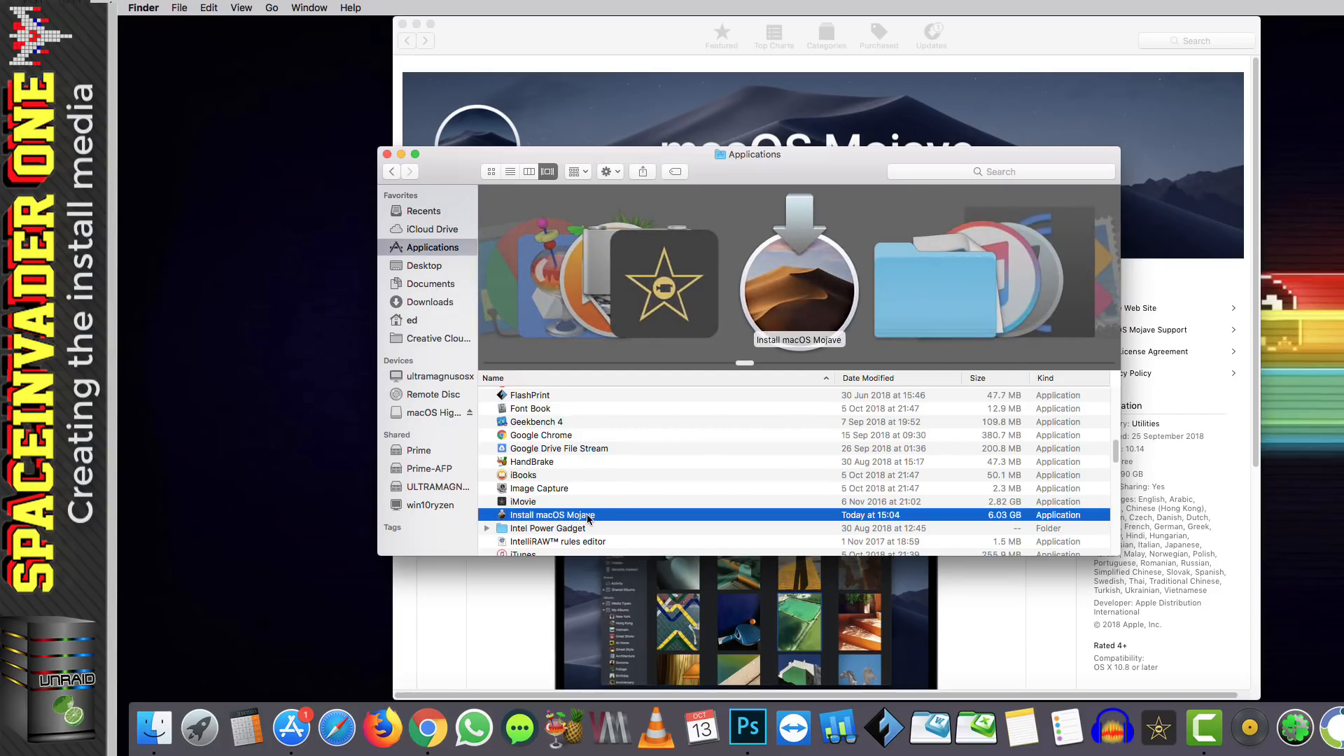
pyautogui.click(386, 154)
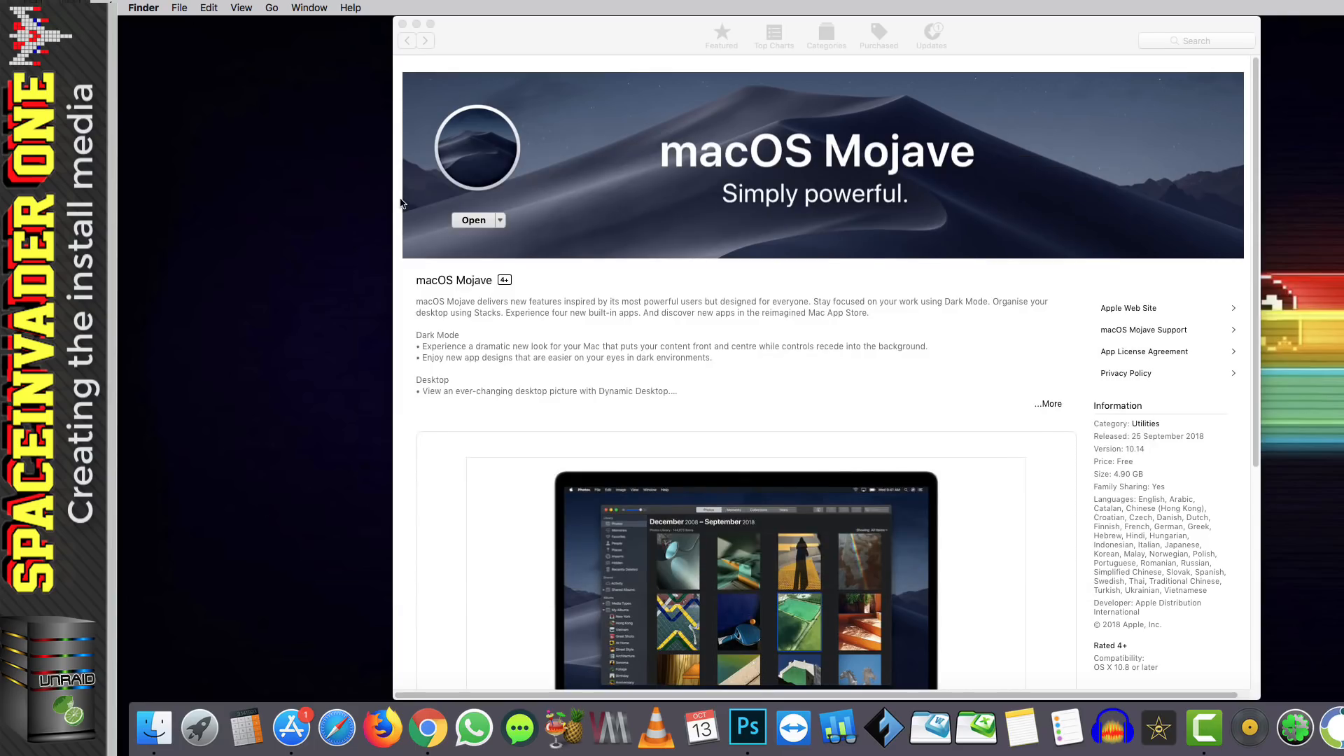
# Search the App Store for "macos high sierra"
pyautogui.click(1193, 40)
pyautogui.write('hig')
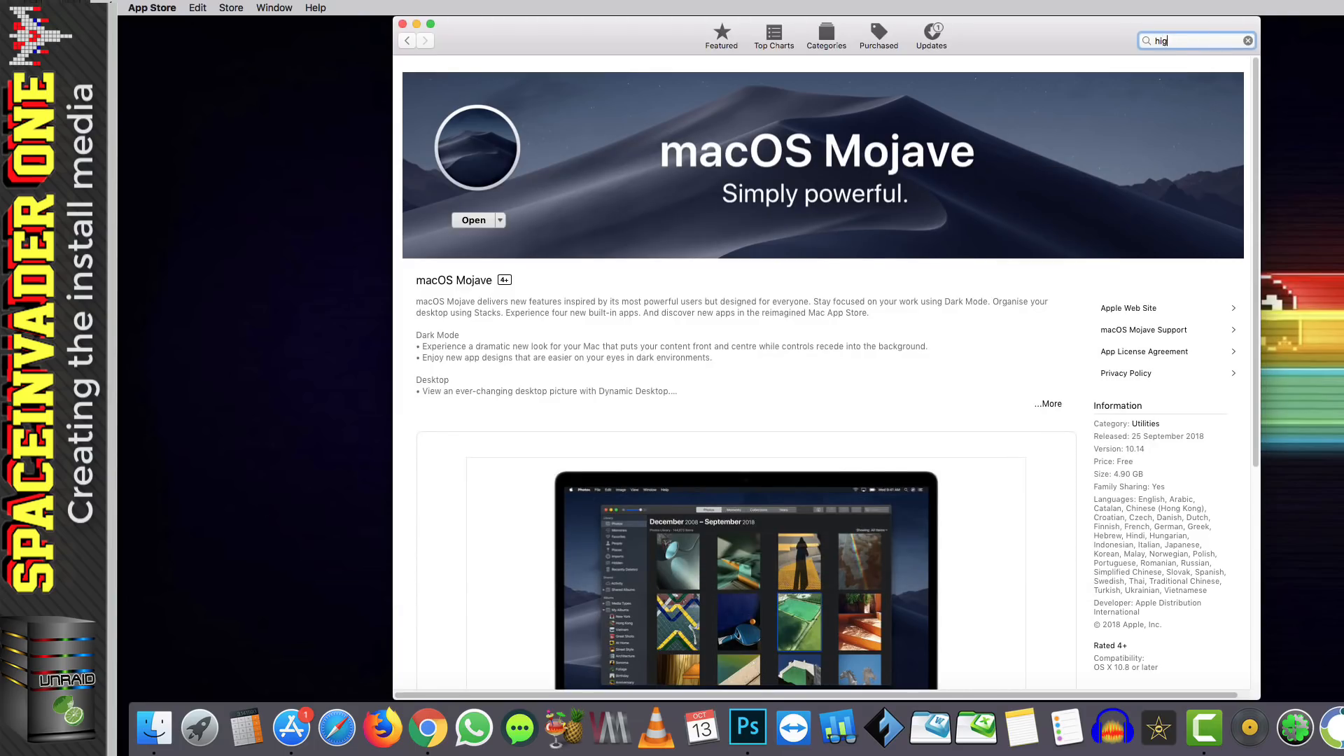
pyautogui.write('h sierra')
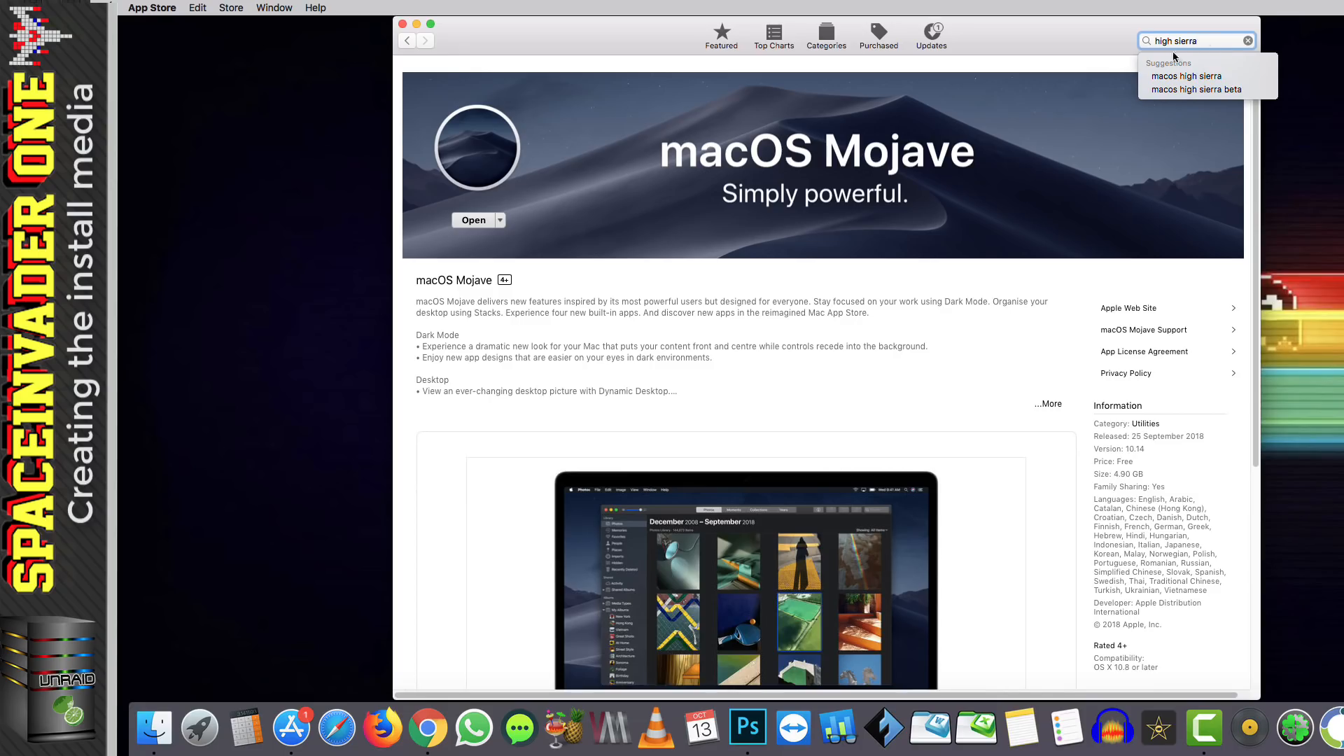
pyautogui.click(1188, 75)
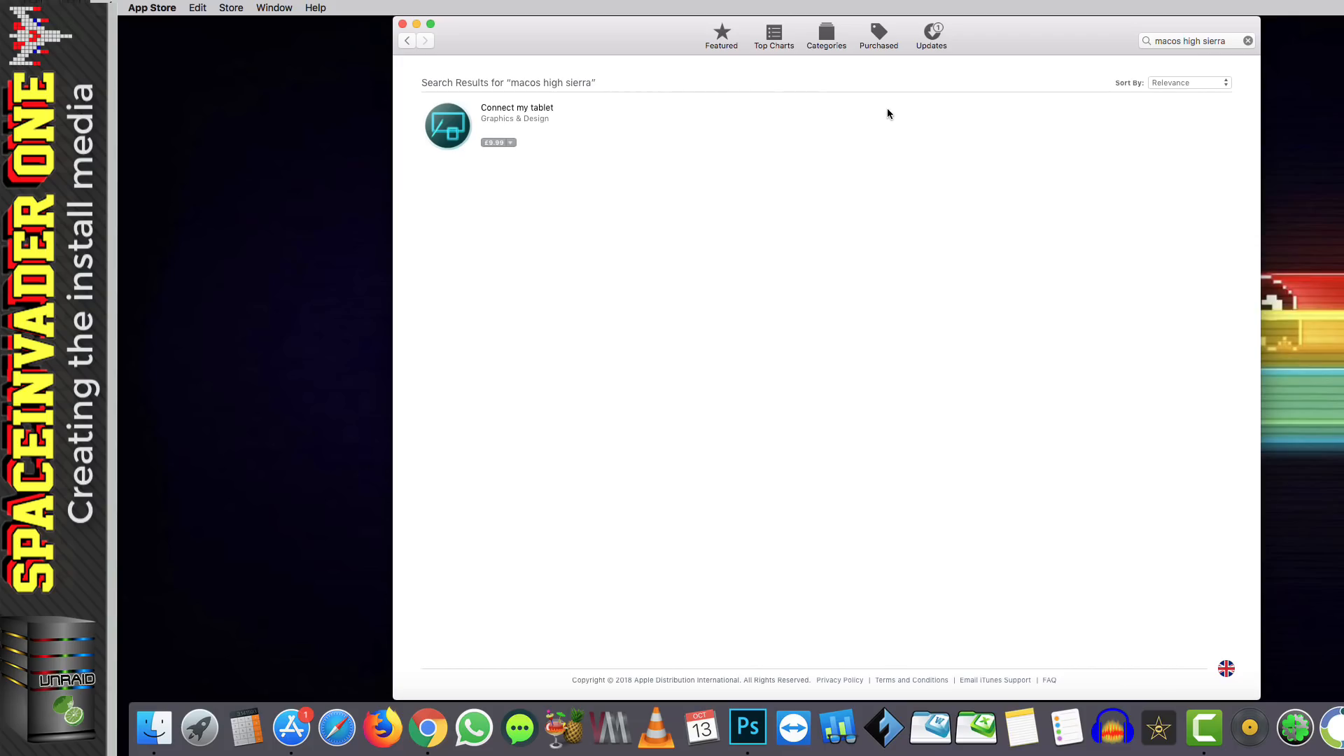
# Check the App Store's purchased apps, and quit the App Store
pyautogui.click(879, 35)
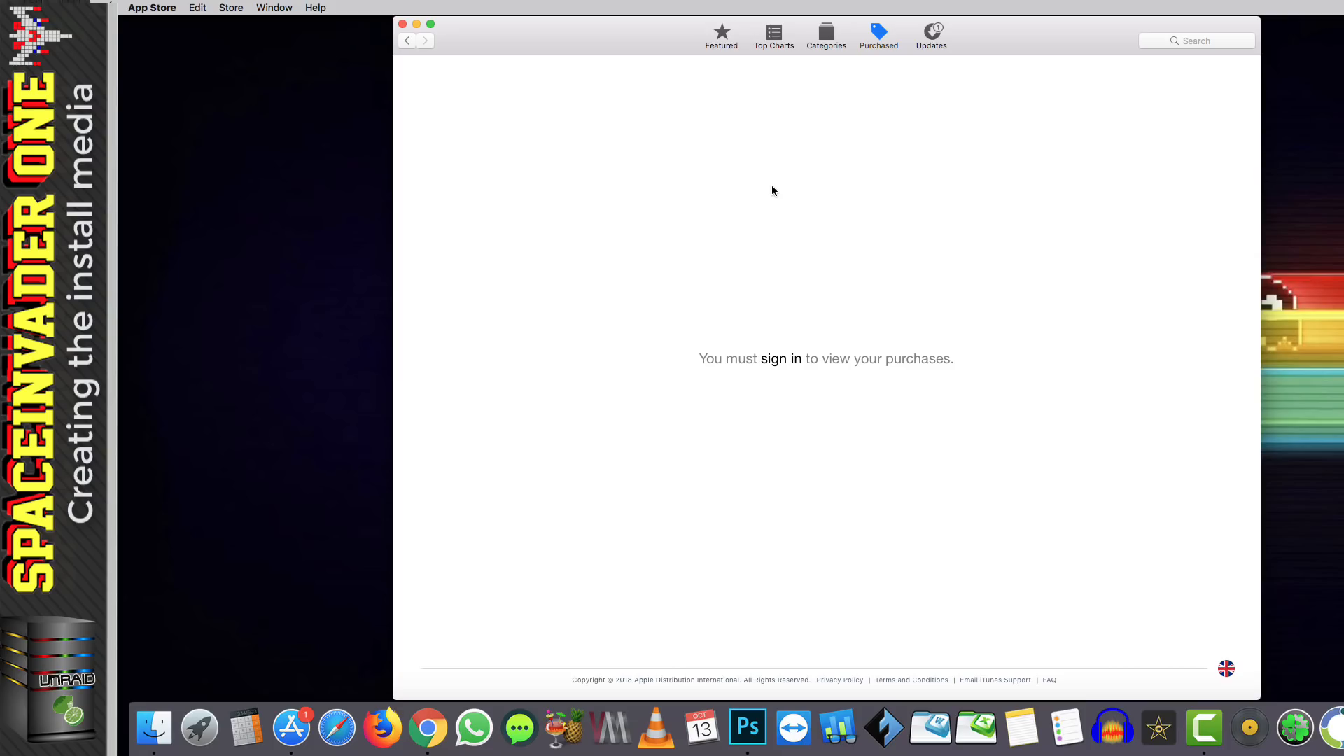
pyautogui.click(165, 8)
pyautogui.click(207, 138)
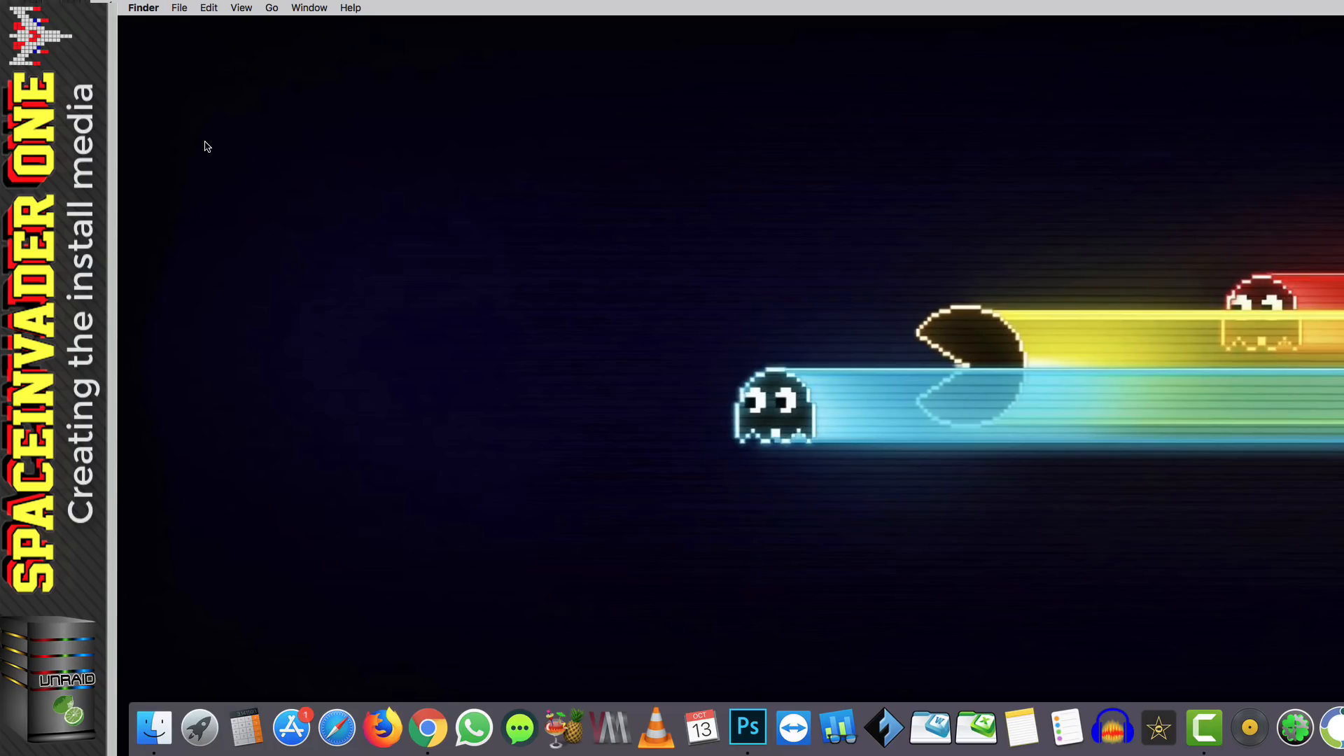
# Extract Download mac os tools.zip on the Desktop and open the extracted folder containing the macOS patchers
pyautogui.doubleClick(144, 67)
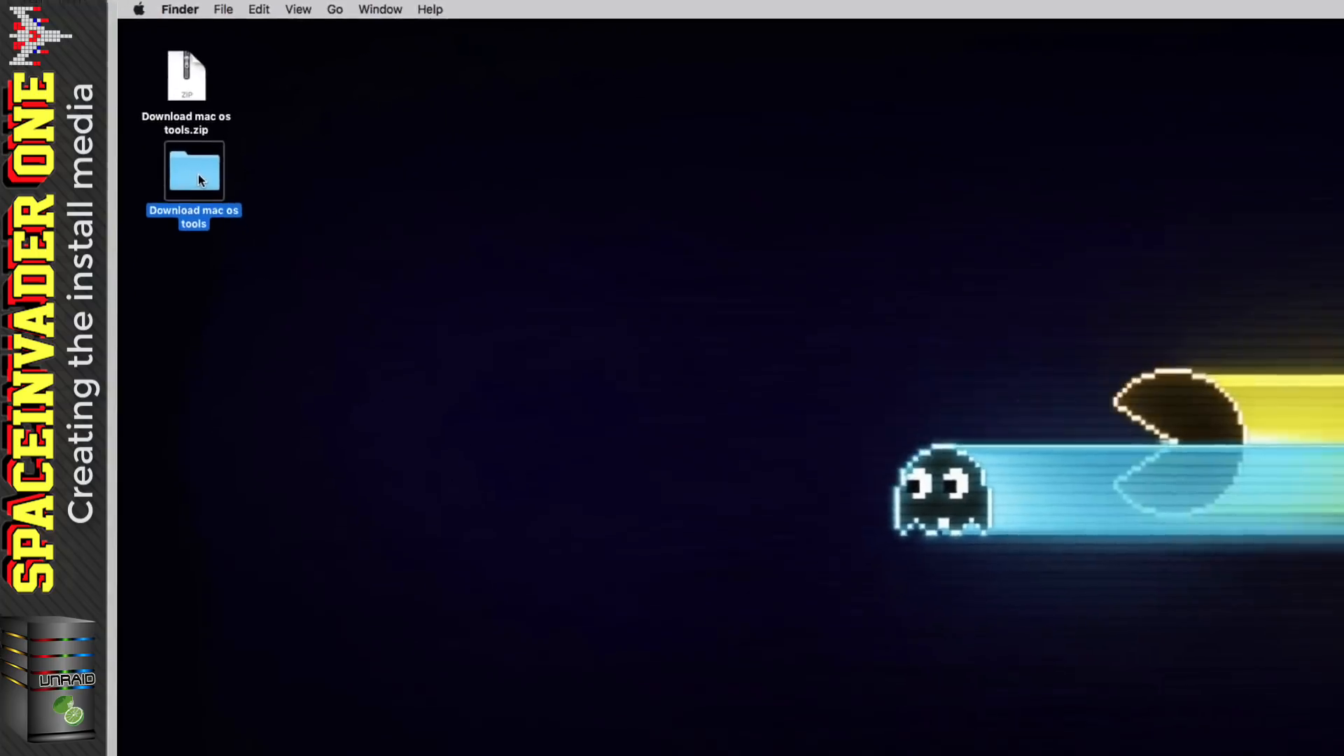
pyautogui.doubleClick(199, 180)
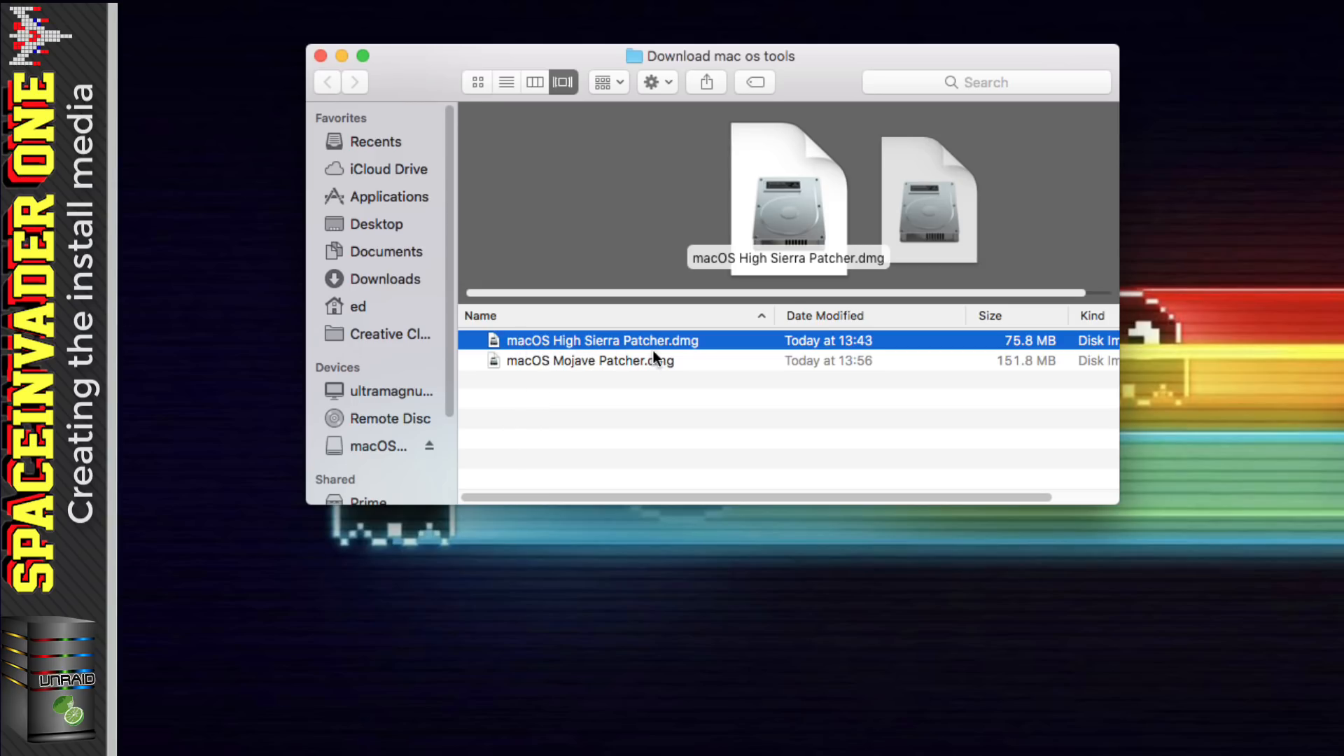
pyautogui.click(606, 364)
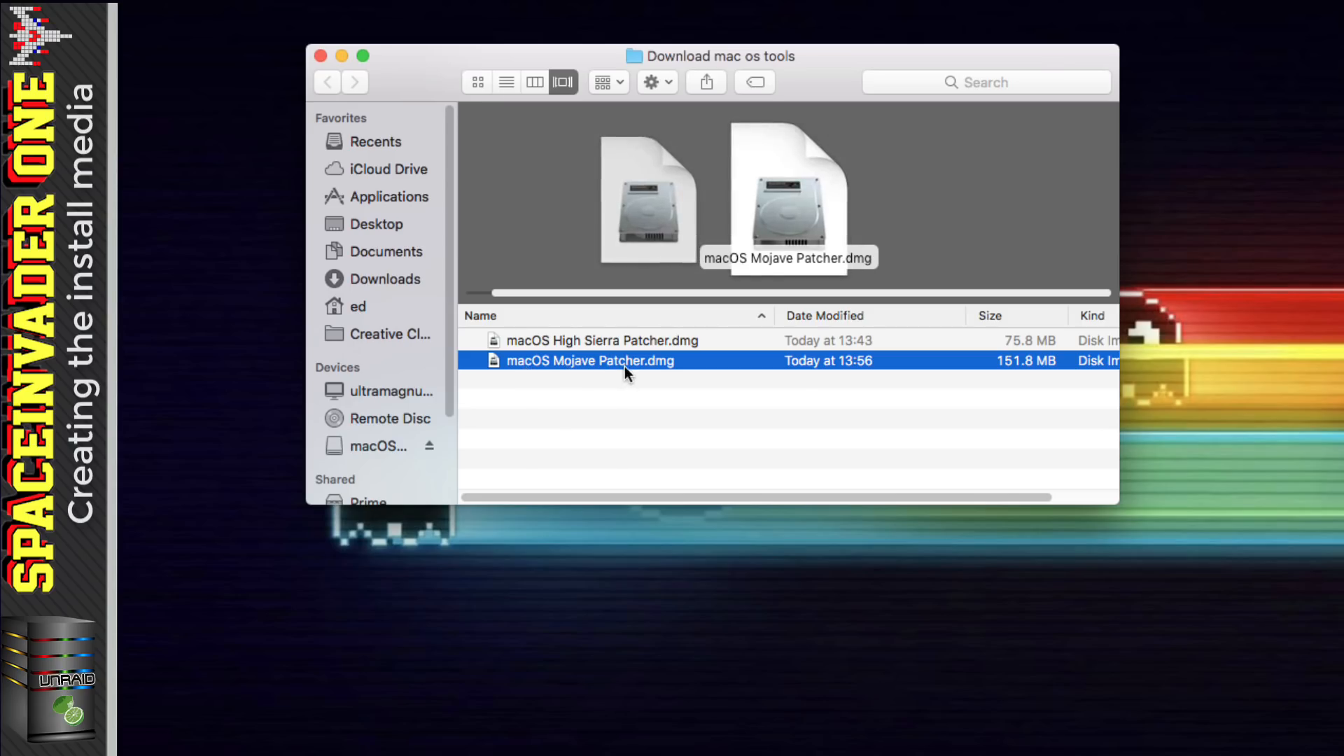
pyautogui.click(627, 400)
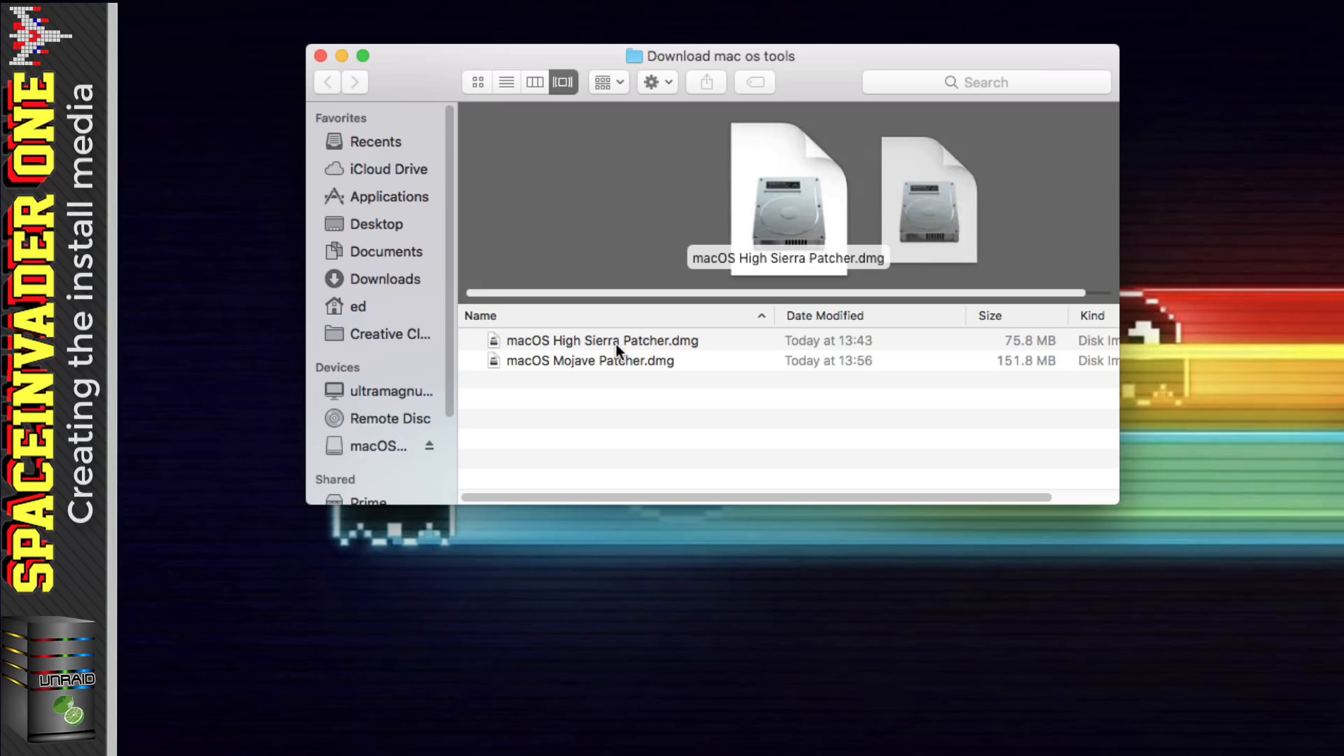
# Mount macOS High Sierra Patcher.dmg and launch the macOS High Sierra Patcher app from it, allowing the downloaded application to open
pyautogui.click(616, 343)
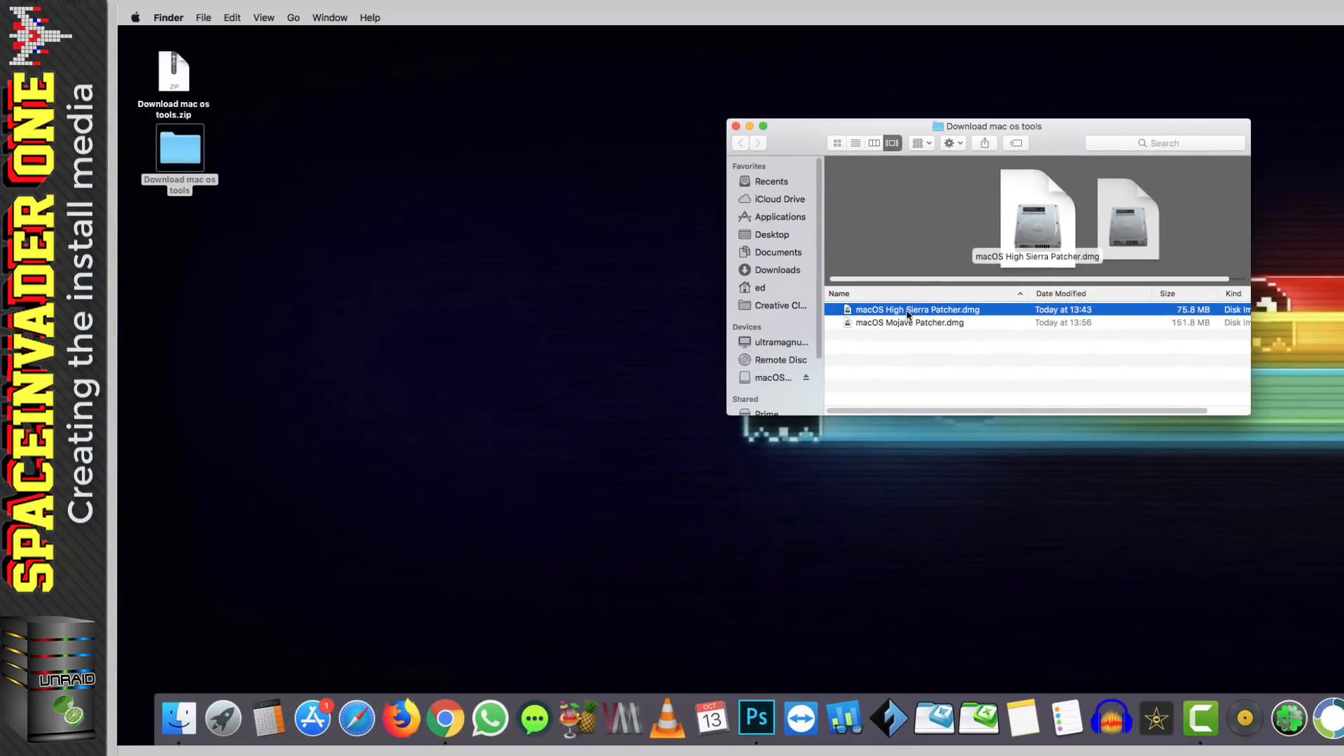
pyautogui.doubleClick(575, 339)
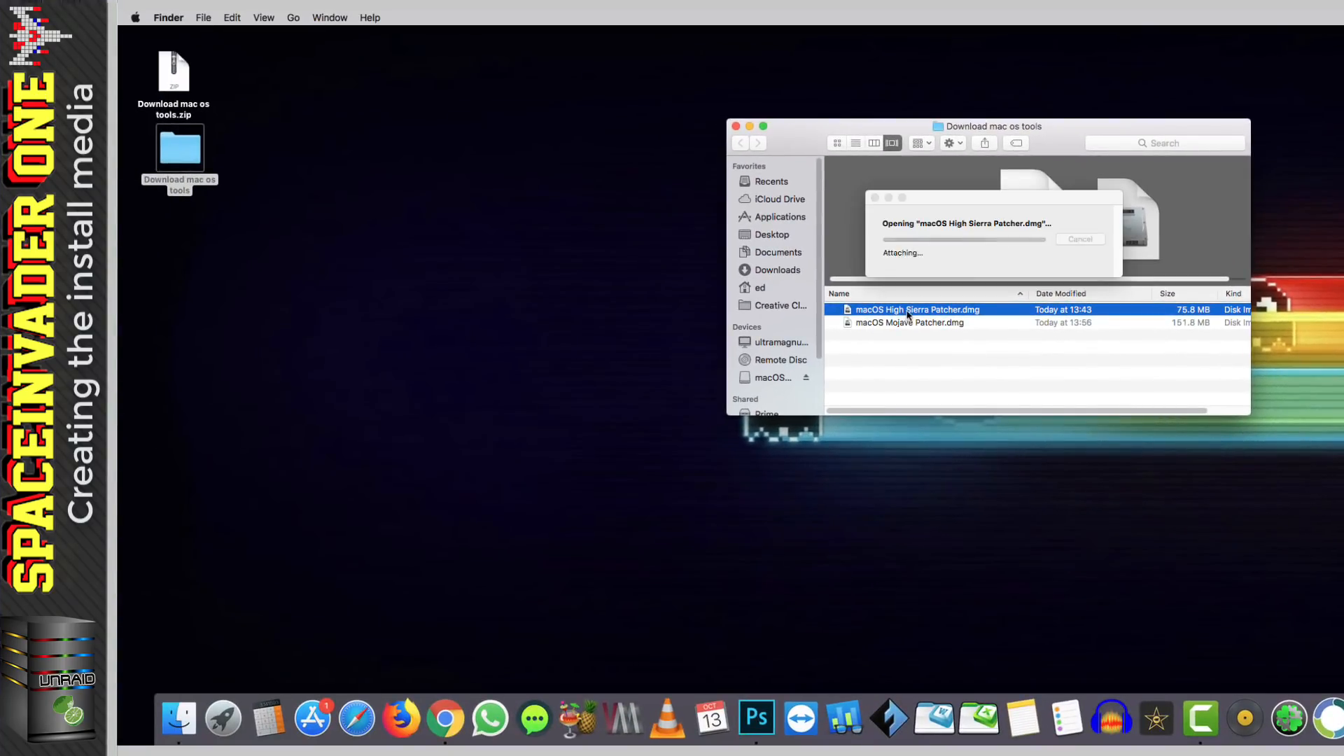
pyautogui.rightClick(381, 406)
pyautogui.click(392, 414)
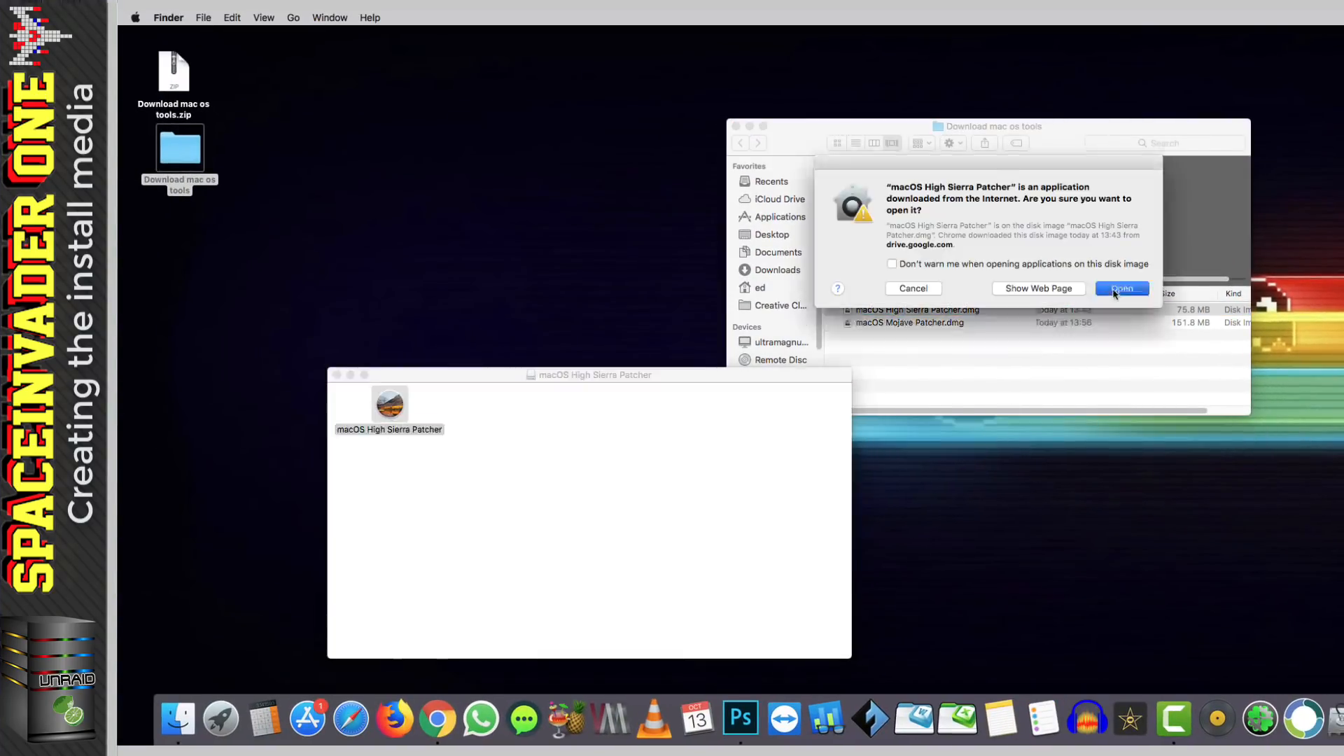
pyautogui.click(1120, 288)
# Close the disk image and tools folder windows, and dismiss the patcher's Natively Supported Machine notice
pyautogui.click(336, 374)
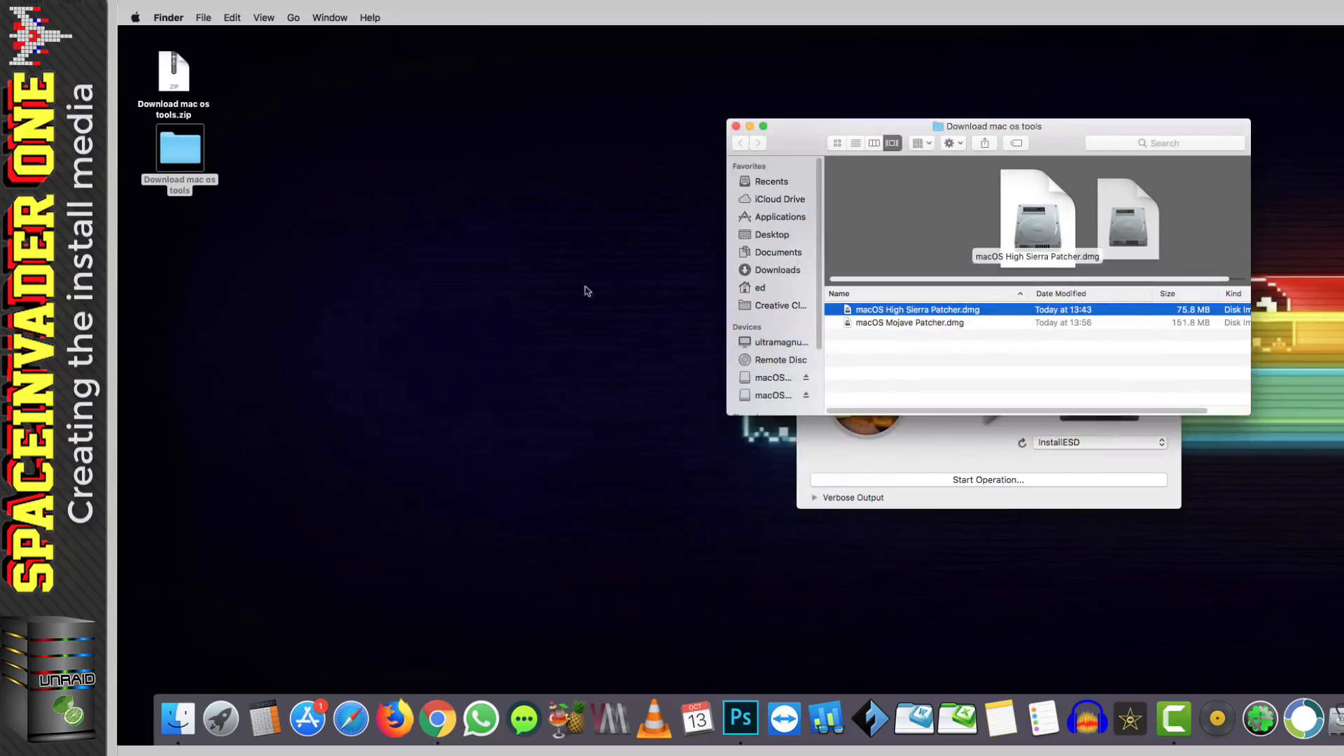
pyautogui.click(736, 126)
pyautogui.moveTo(856, 259); pyautogui.dragTo(595, 147)
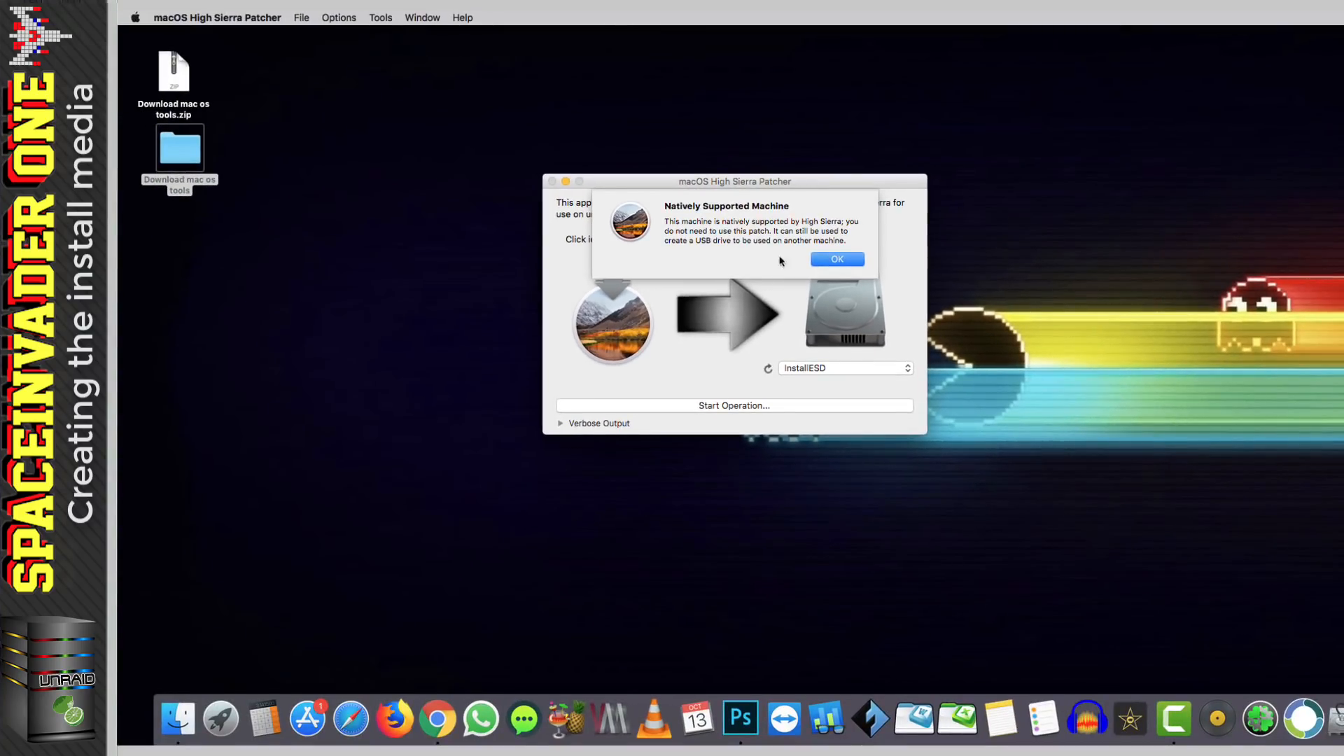
pyautogui.click(832, 260)
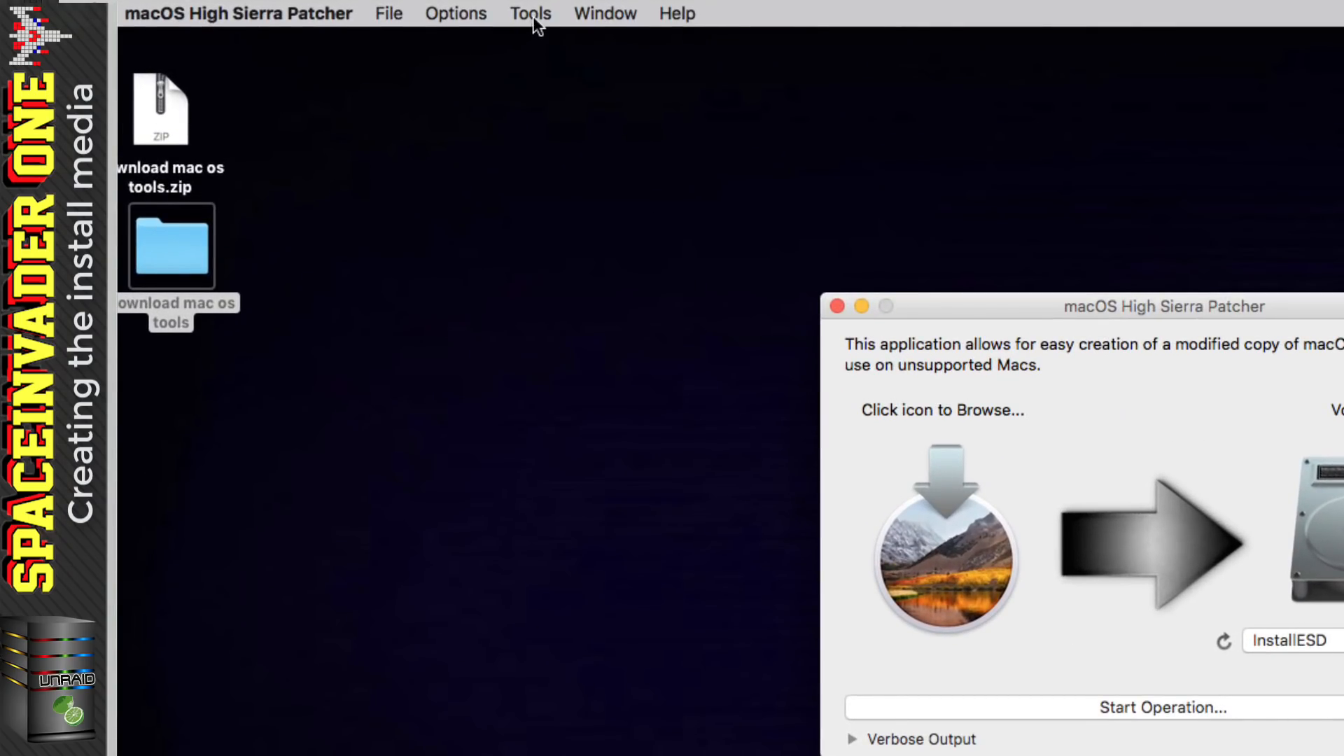
# Download macOS High Sierra to the Desktop with the patcher, decline creating a patched USB drive, and close the patcher
pyautogui.click(532, 16)
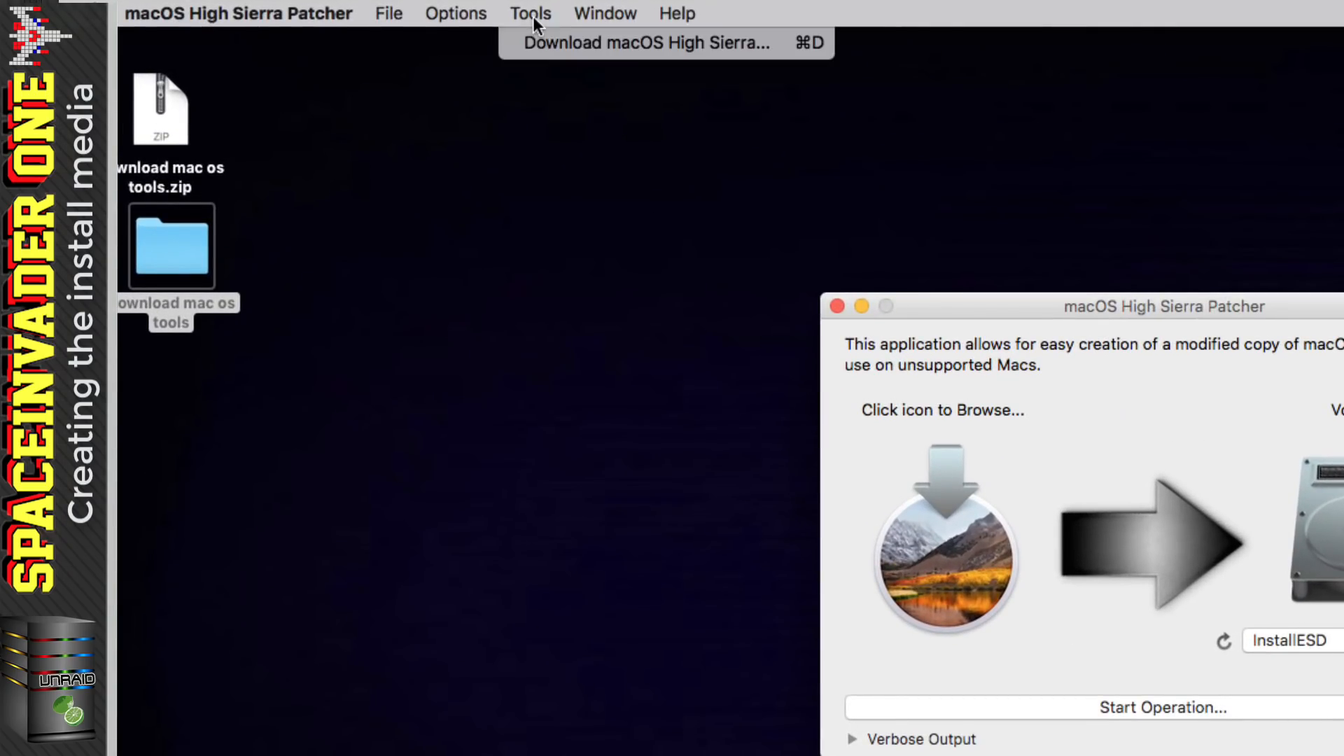
pyautogui.click(623, 44)
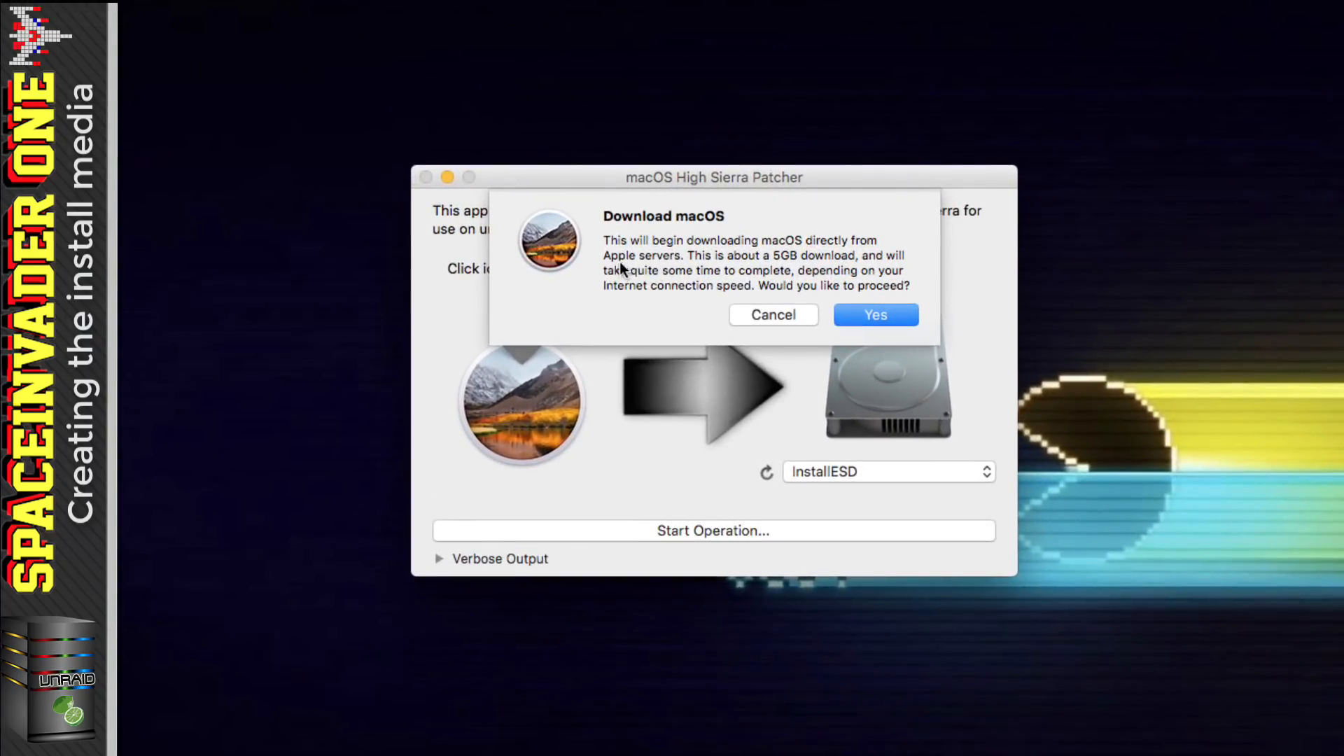
pyautogui.click(854, 316)
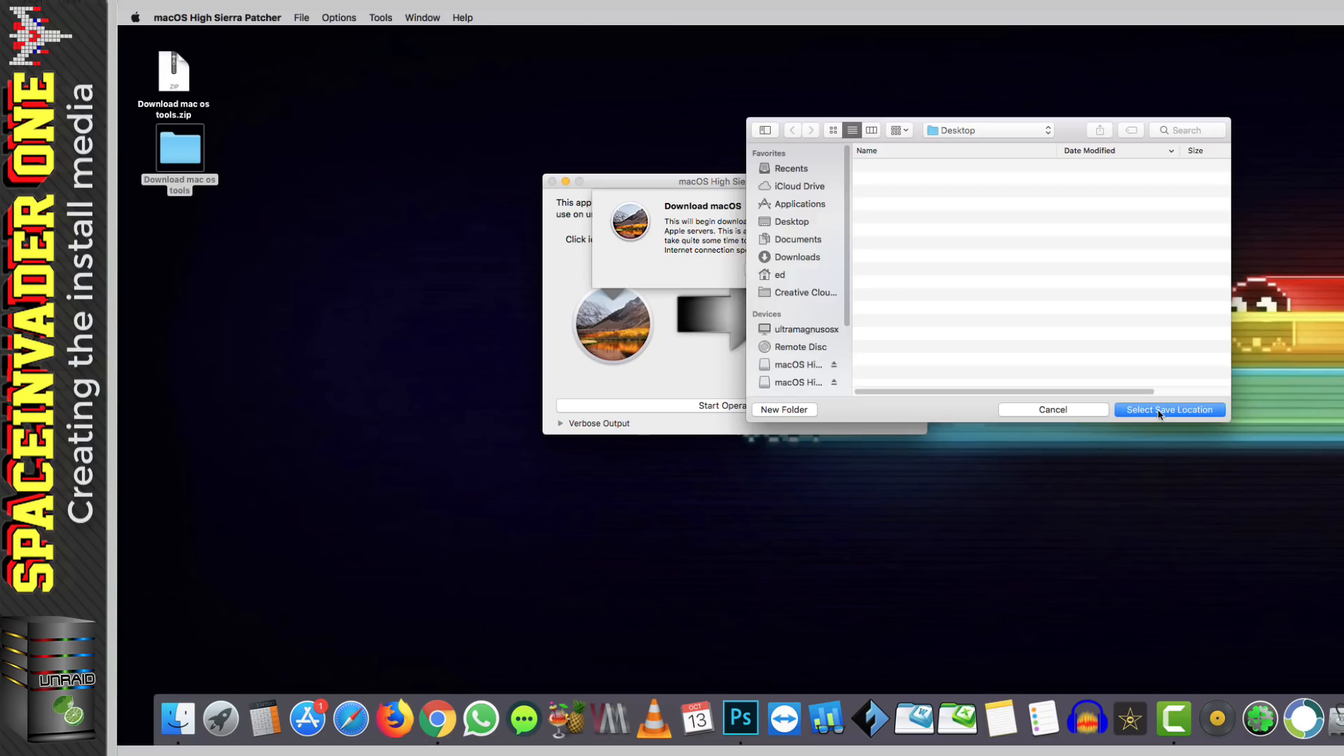
pyautogui.click(1159, 412)
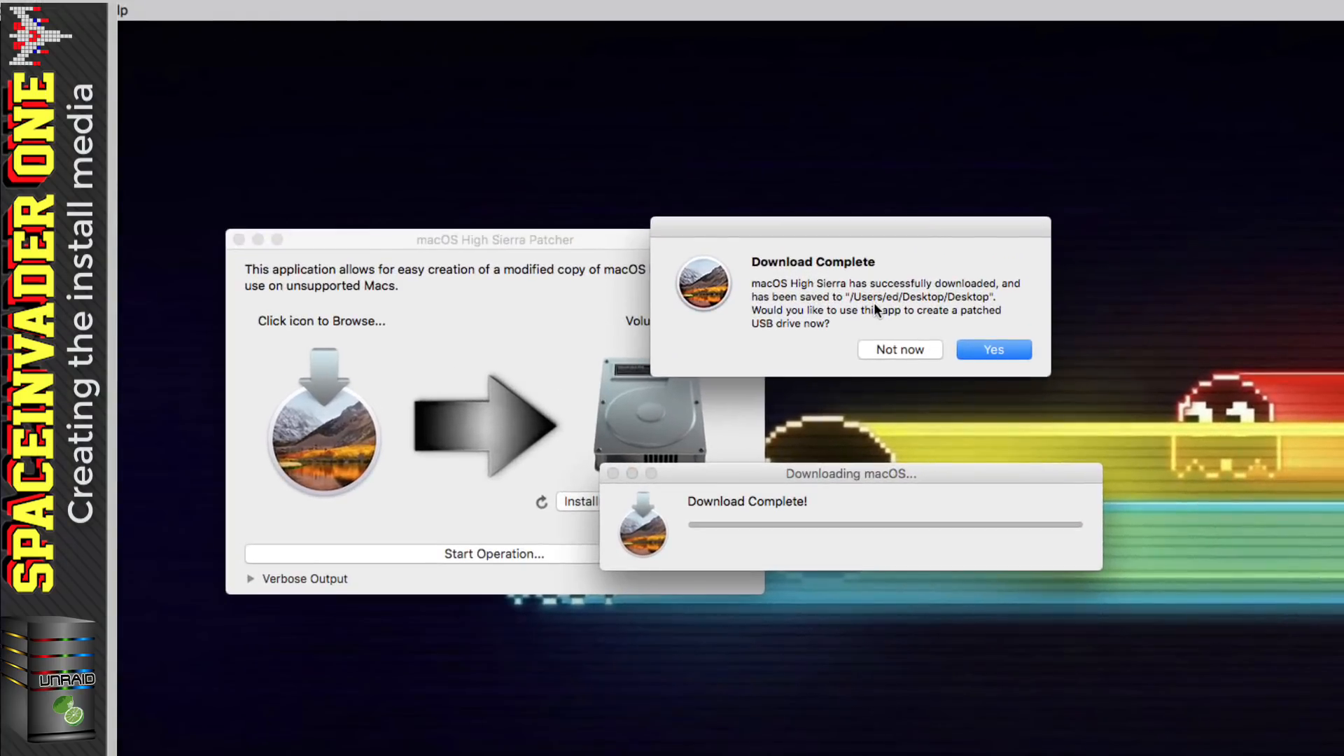
pyautogui.click(890, 350)
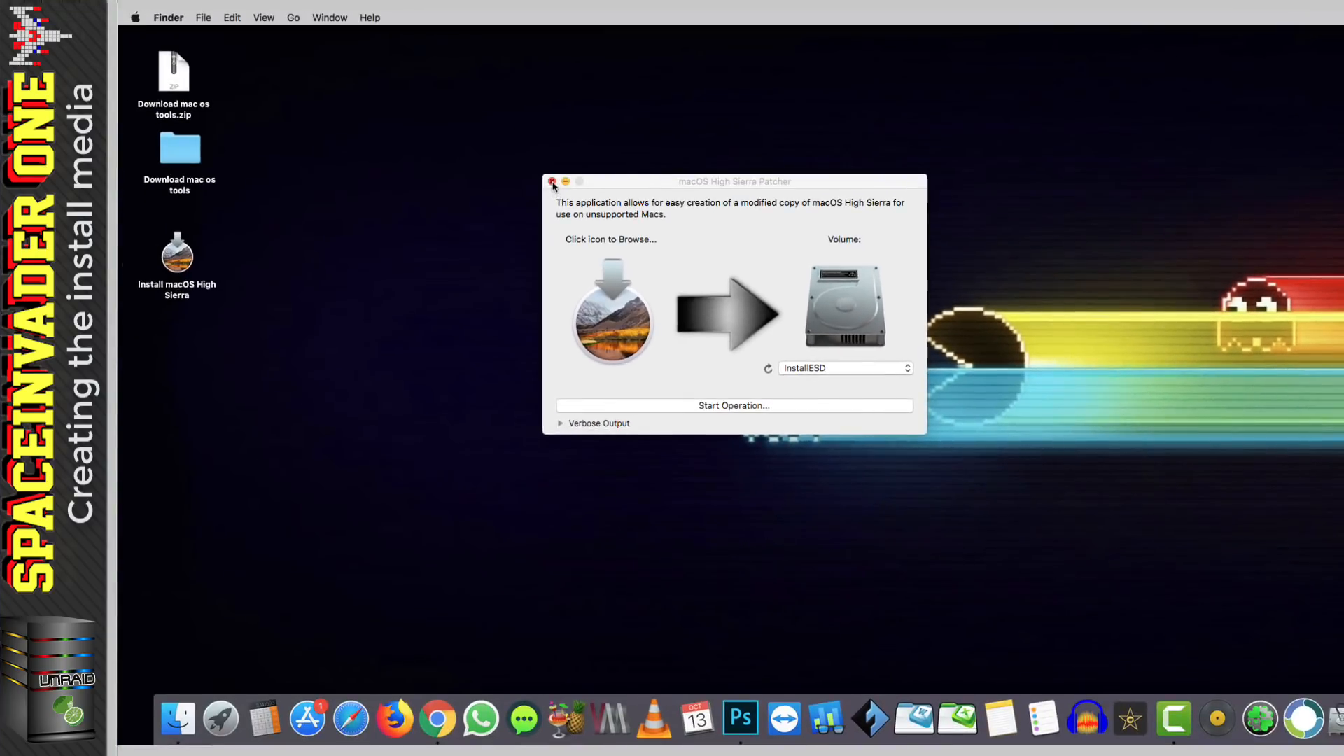
pyautogui.click(552, 182)
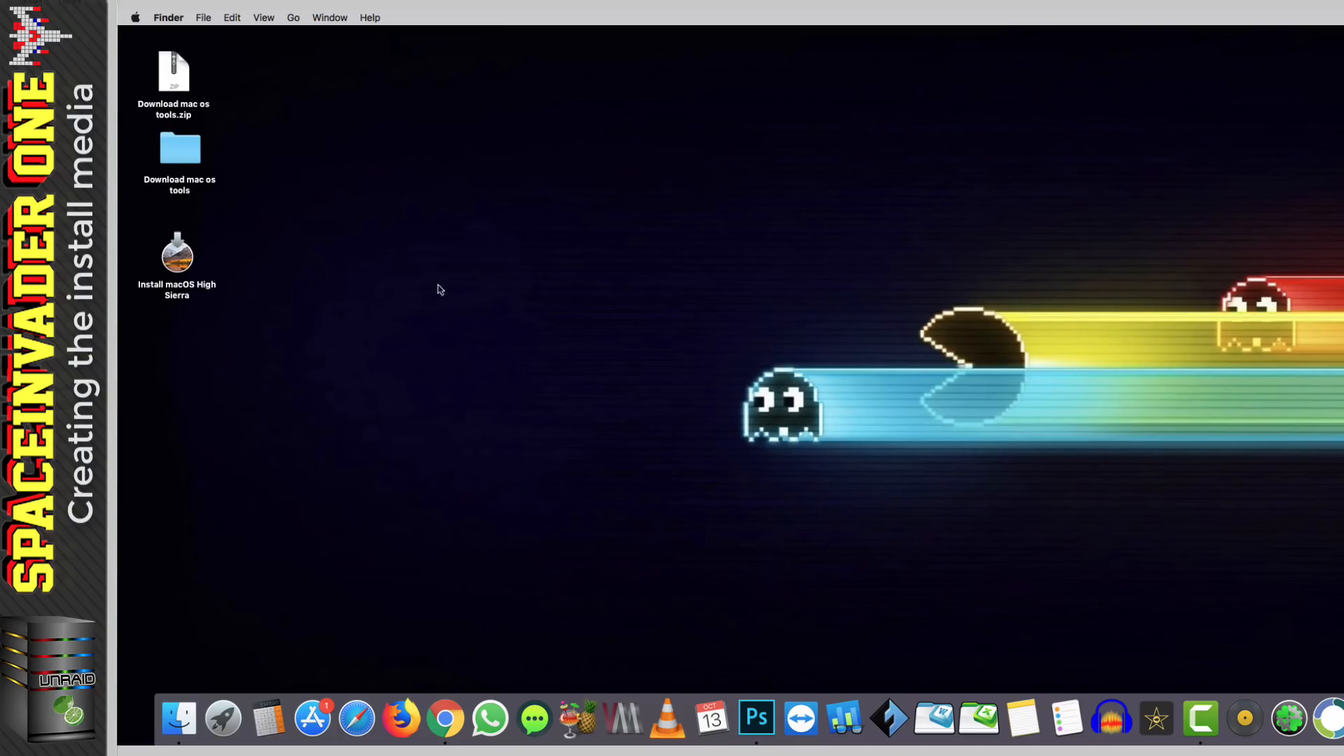
# Move Install macOS High Sierra from the Desktop into the Applications folder alongside Install macOS Mojave, and close the folder window
pyautogui.click(180, 716)
pyautogui.moveTo(177, 256); pyautogui.dragTo(664, 456)
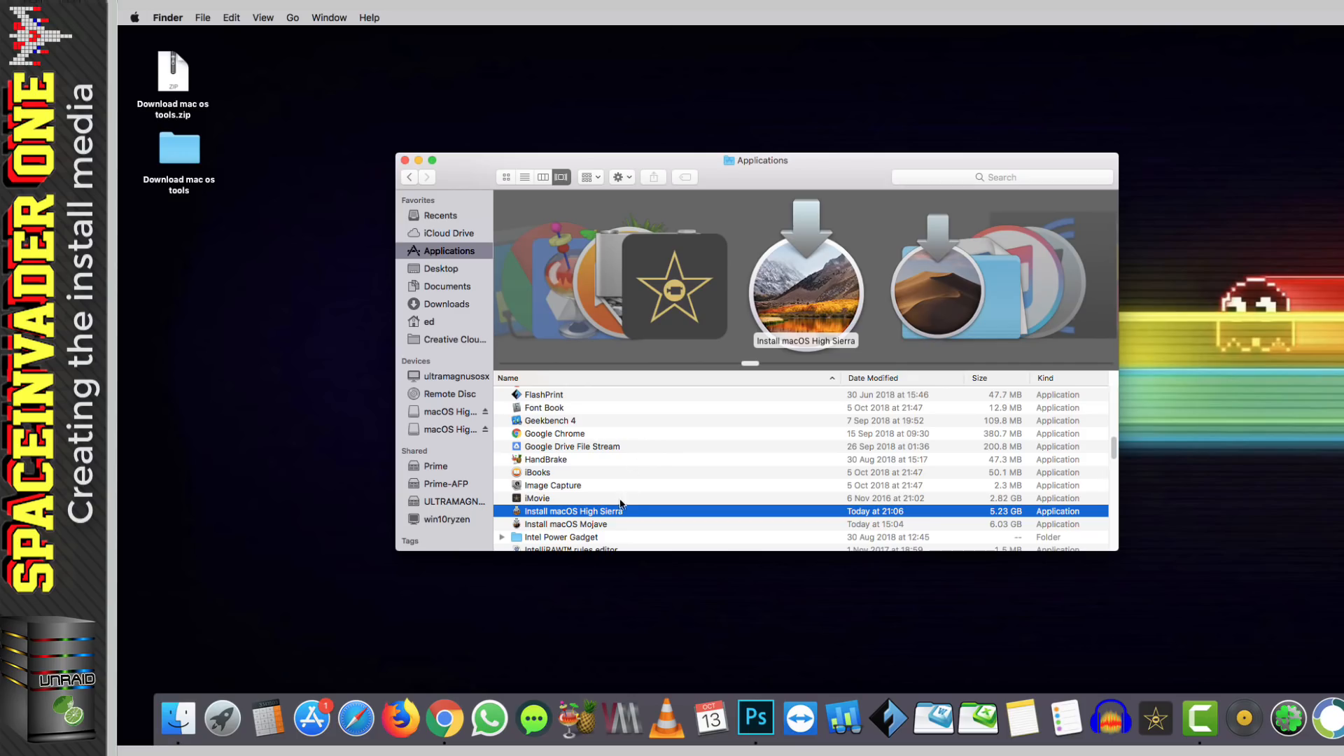
pyautogui.click(592, 525)
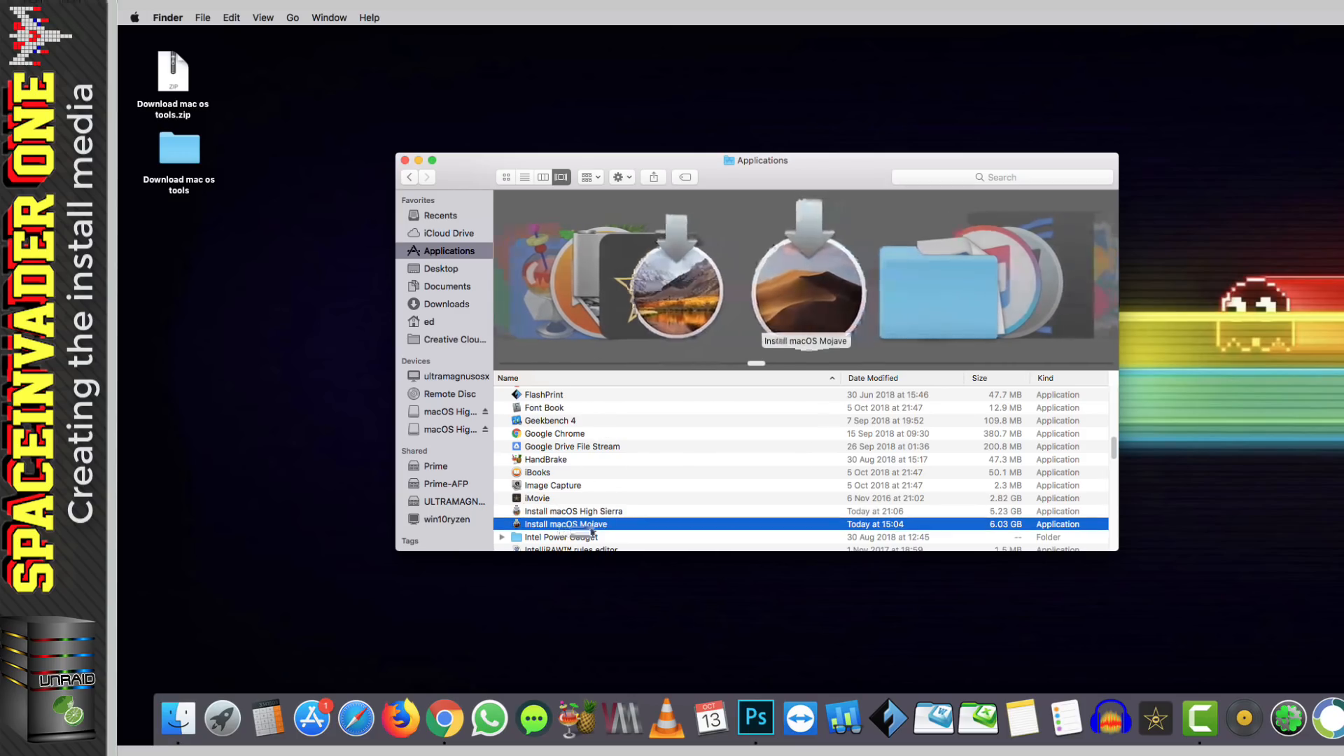
pyautogui.click(405, 159)
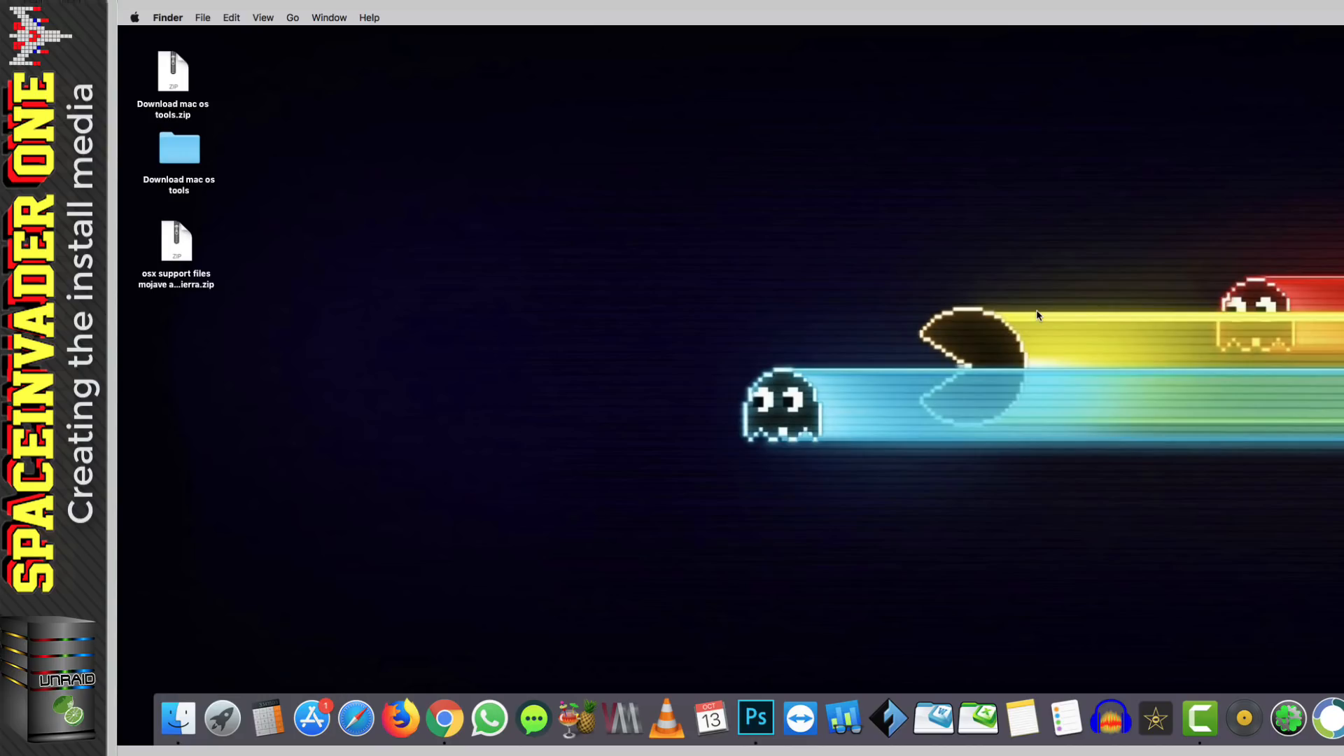
# Extract the osx support files zip archive on the Desktop
pyautogui.doubleClick(186, 273)
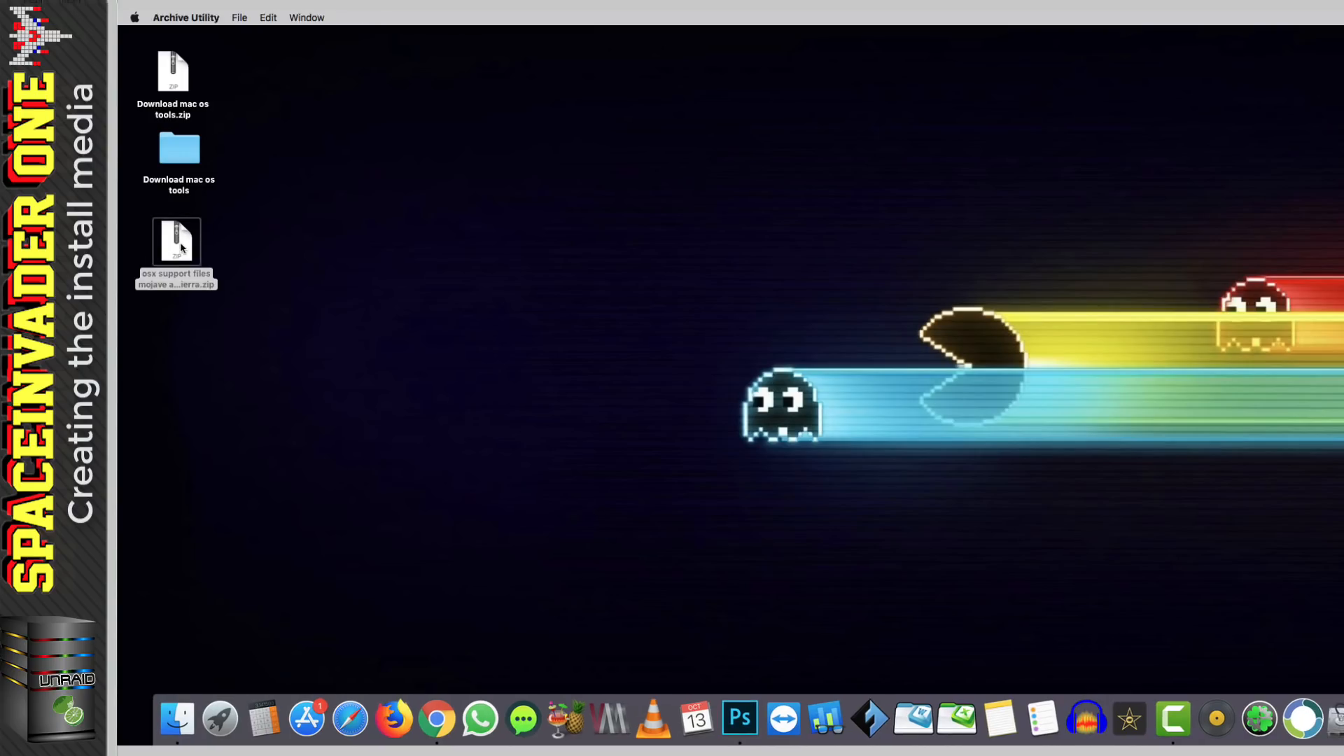
pyautogui.click(225, 316)
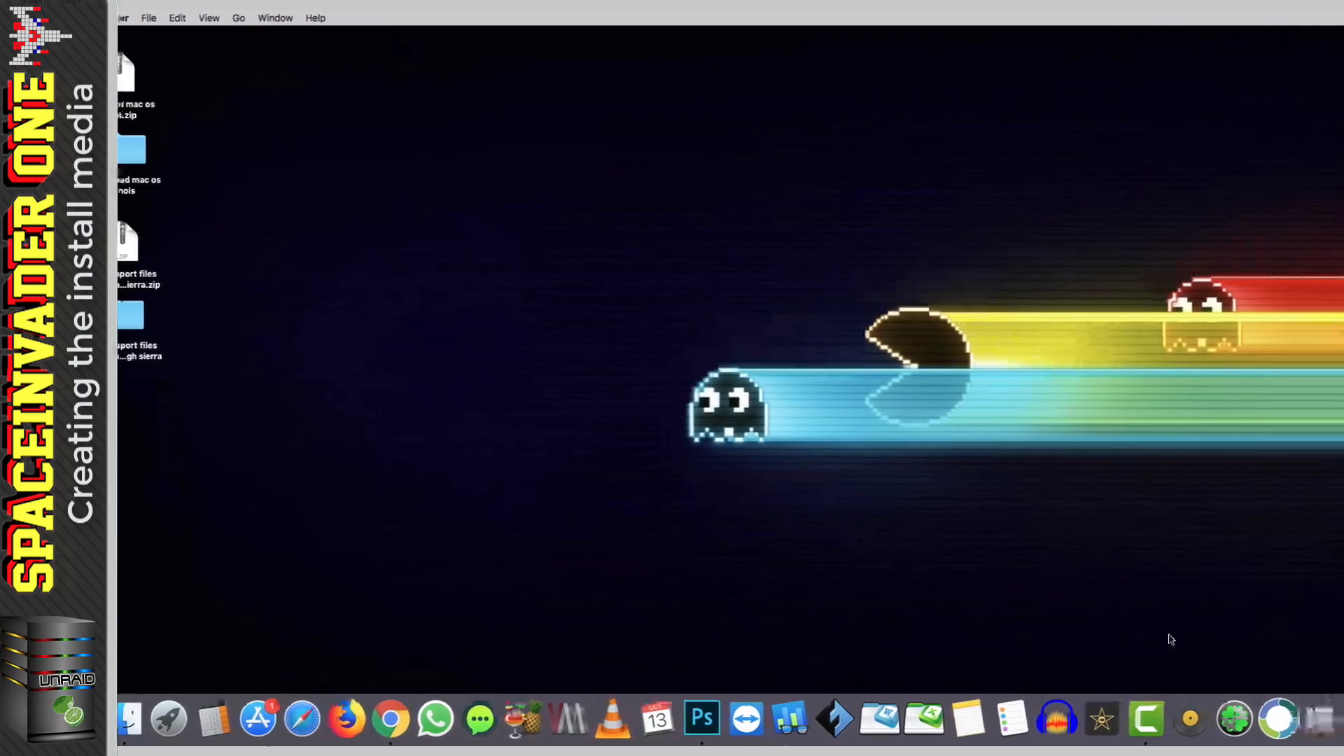
# Start a new blank disk image in Disk Utility with both its file name and volume name set to mojave
pyautogui.click(1296, 718)
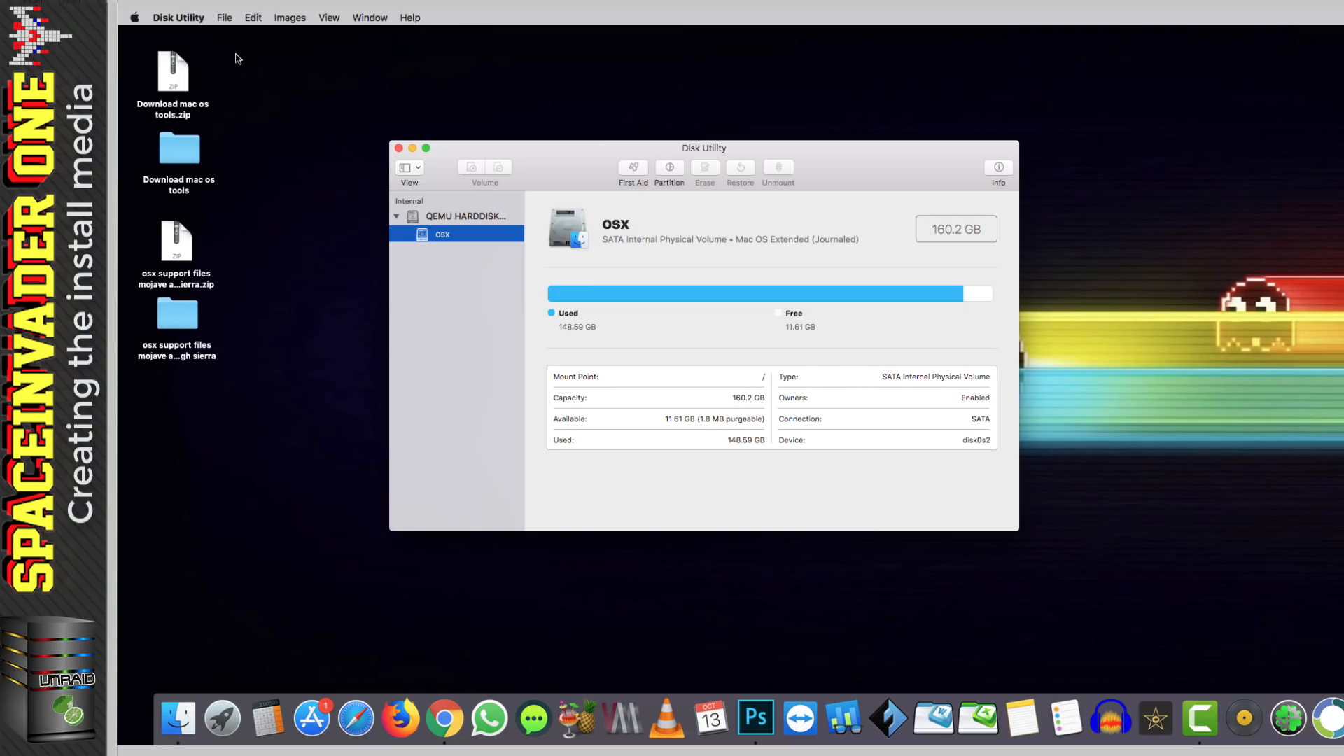
pyautogui.click(224, 19)
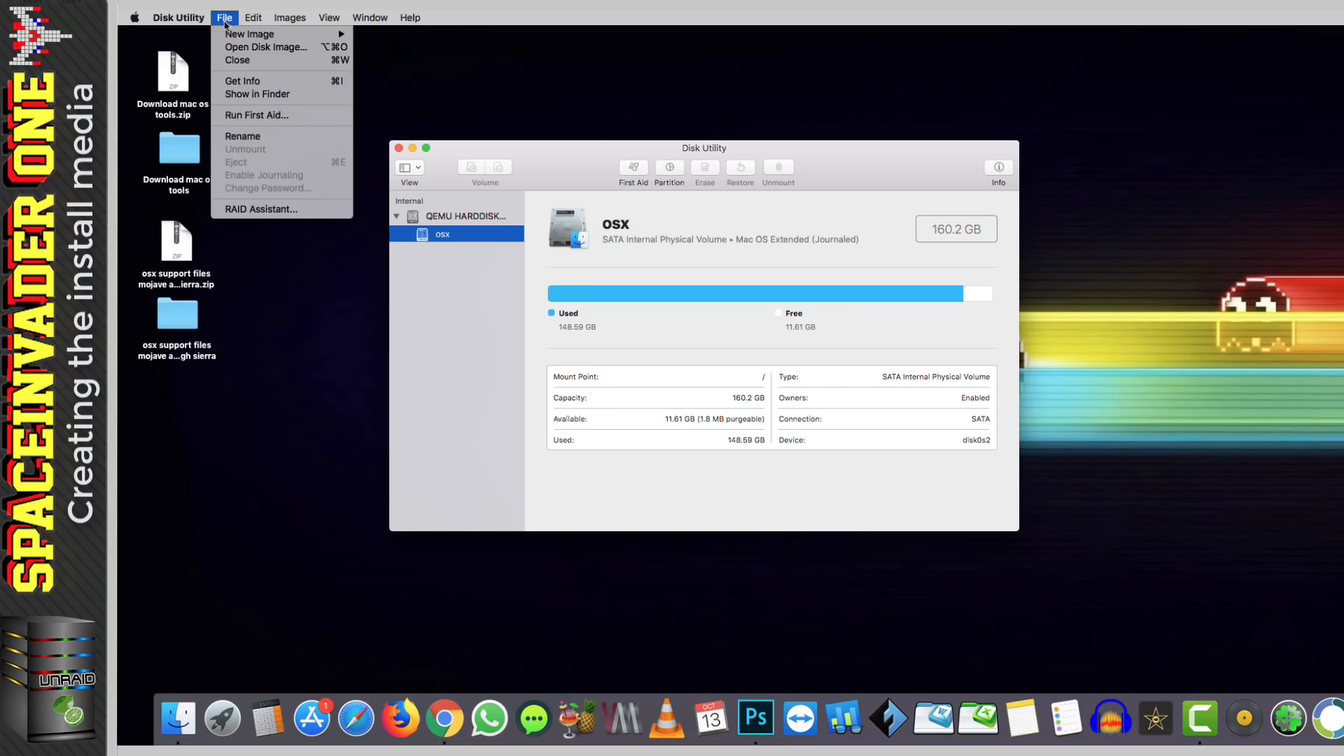
pyautogui.moveTo(235, 37)
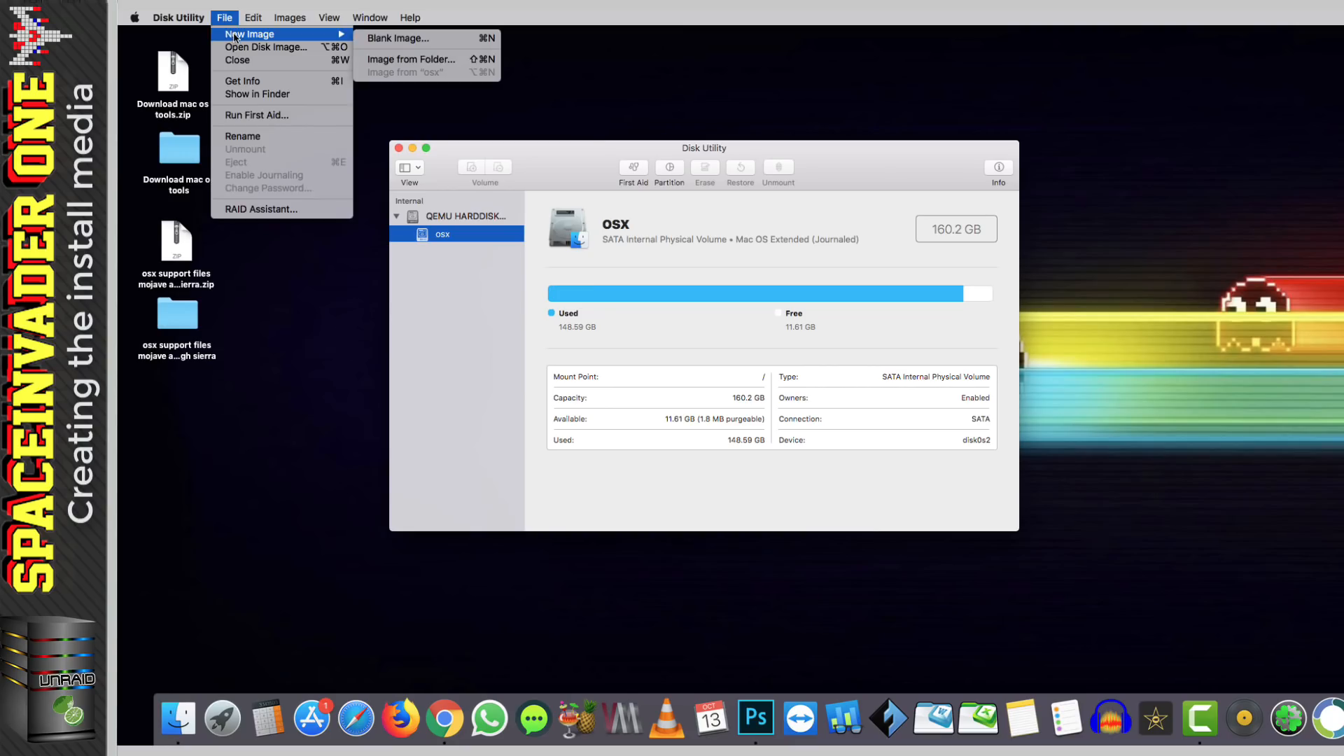
pyautogui.click(397, 39)
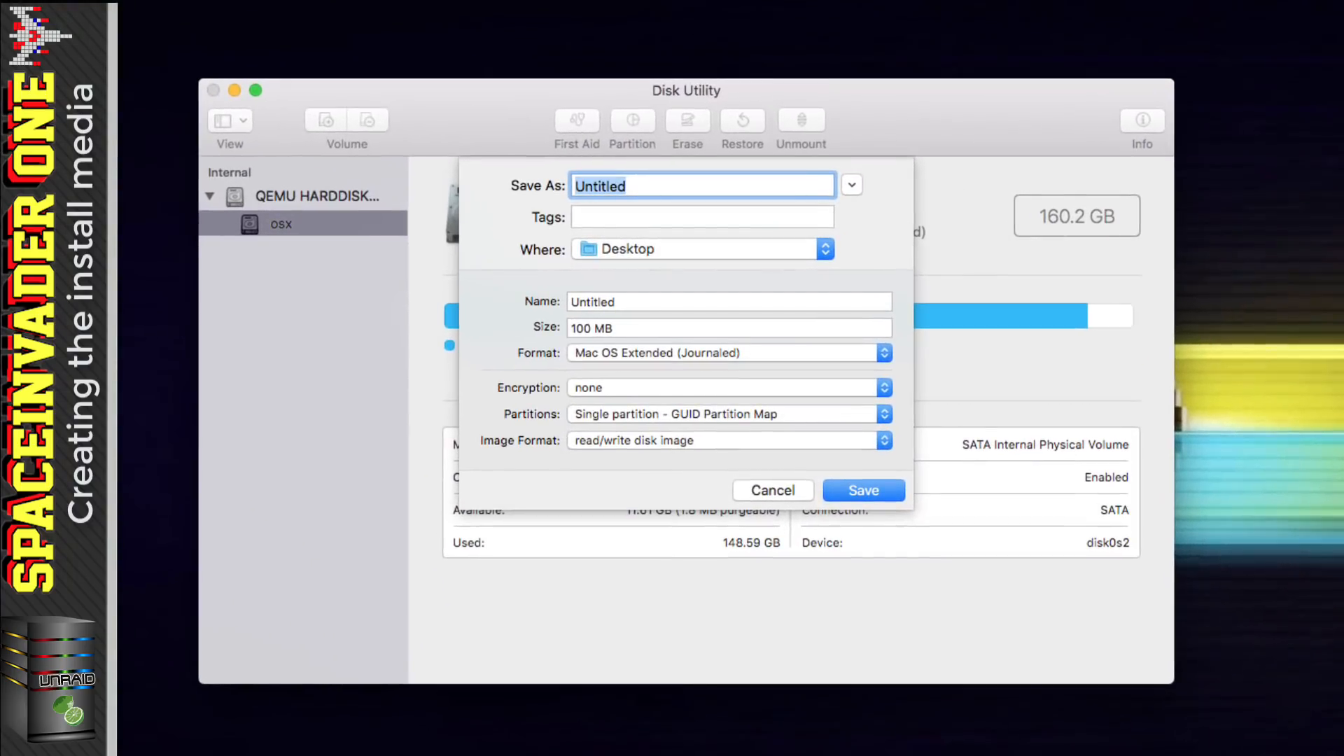
pyautogui.write('mojave')
pyautogui.click(636, 306)
pyautogui.press('super+a')
pyautogui.write('mojave')
# Set the image size to 8gb, save it to the Desktop, and quit Disk Utility
pyautogui.click(568, 329)
pyautogui.write('8gb')
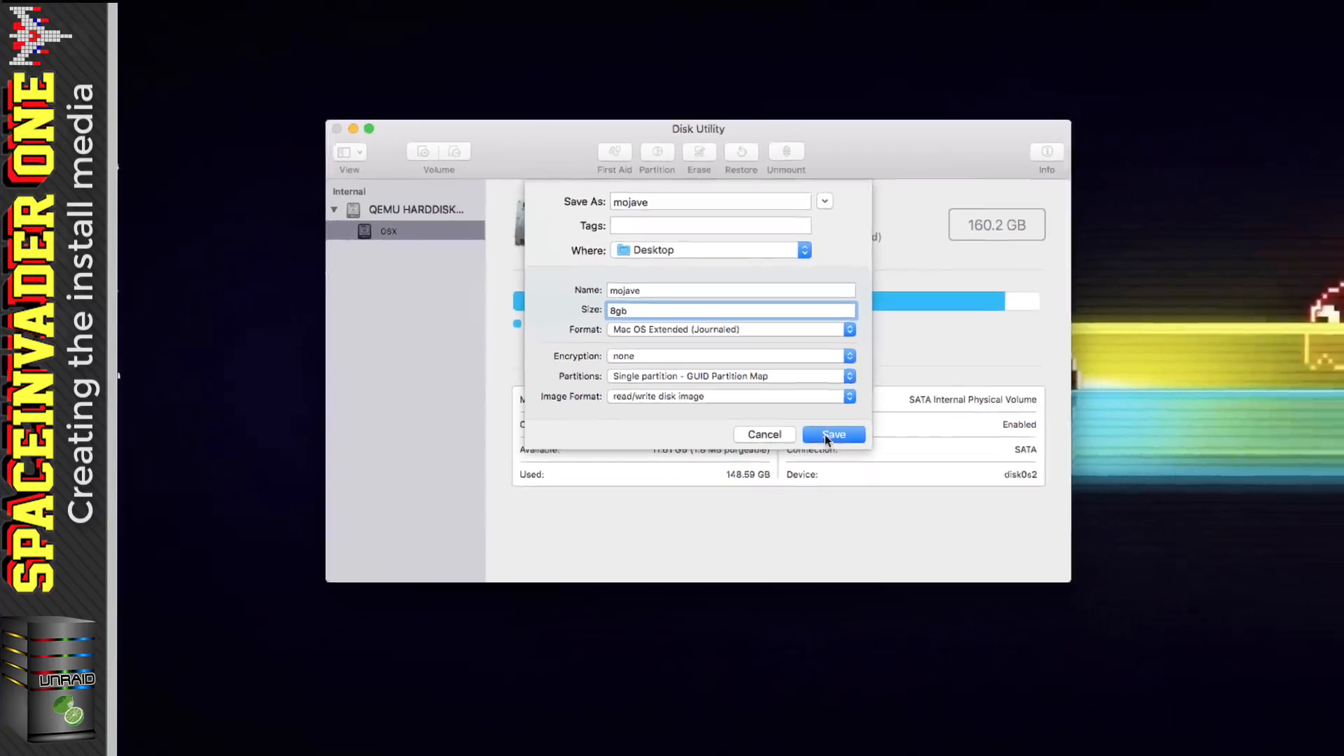
pyautogui.click(826, 434)
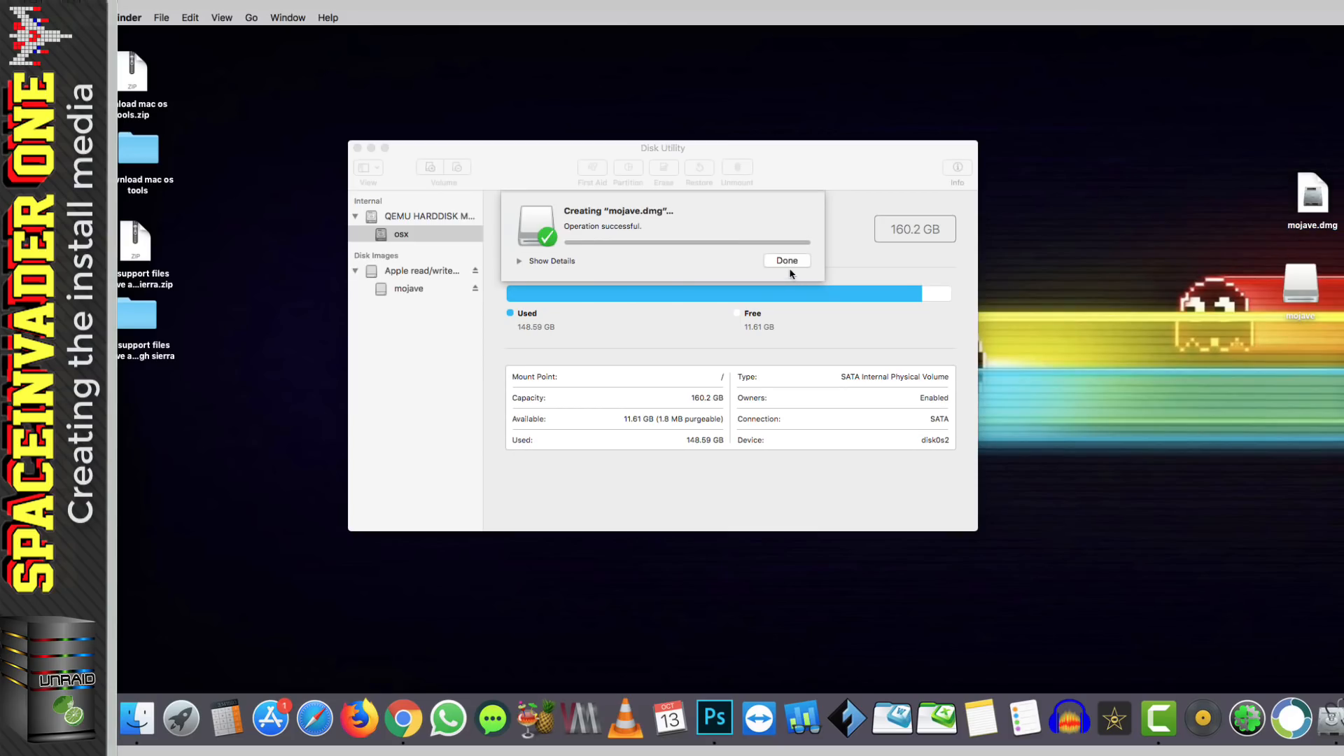
pyautogui.click(786, 261)
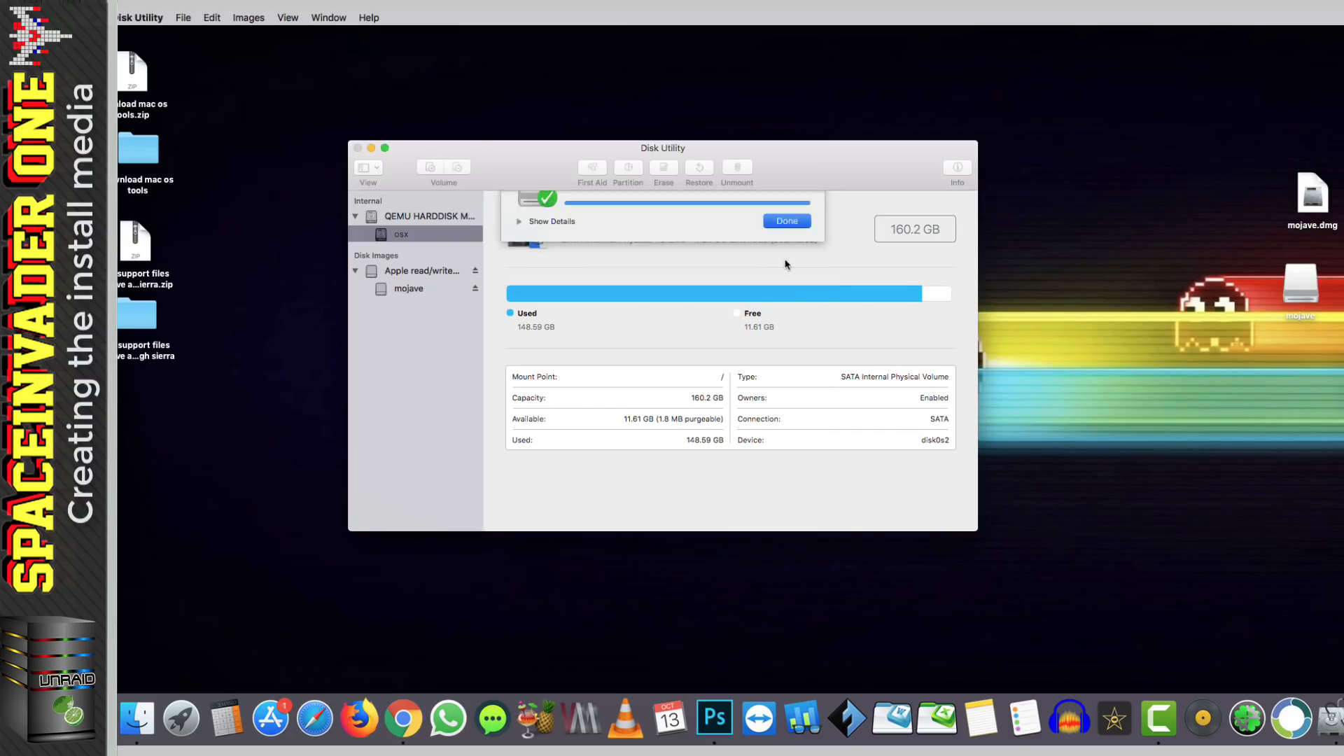
pyautogui.click(144, 17)
pyautogui.click(170, 125)
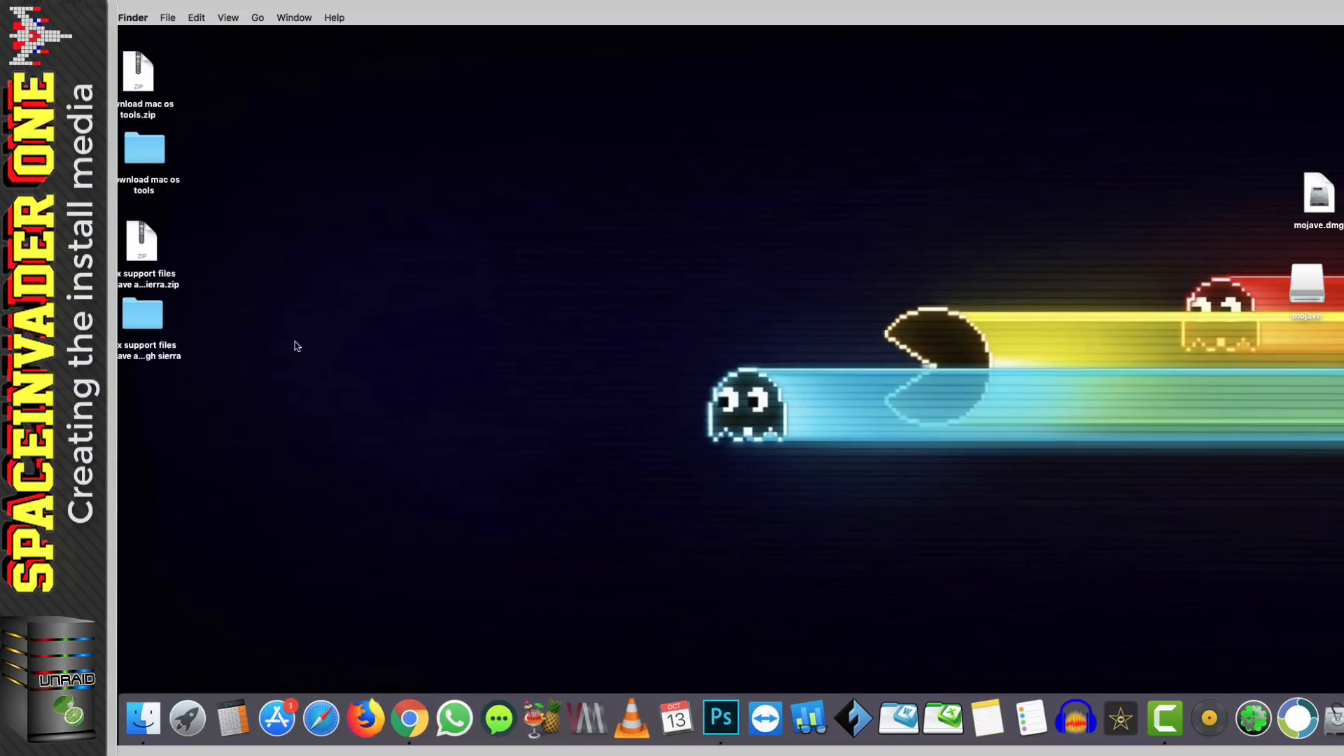
# Launch Install Disk Creator from the install creator folder inside the osx support files folder, and close the folder window
pyautogui.doubleClick(146, 320)
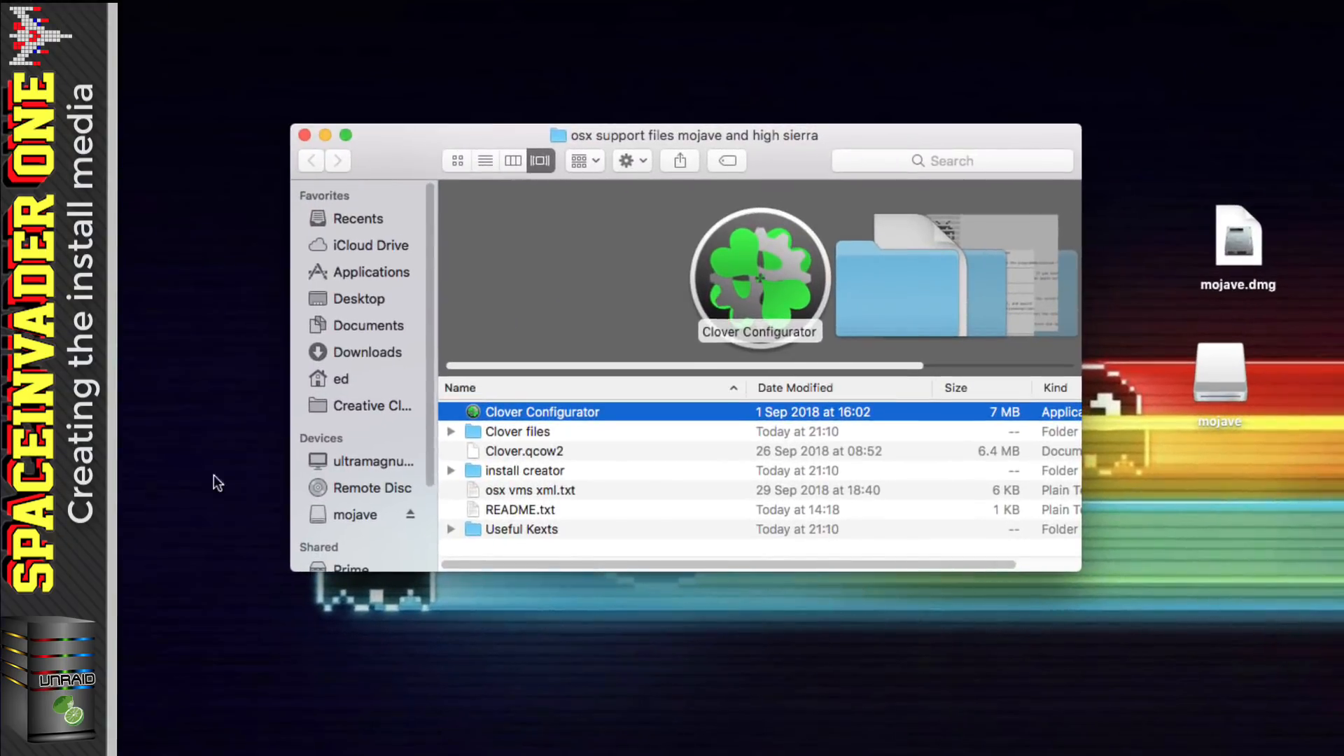
pyautogui.click(490, 475)
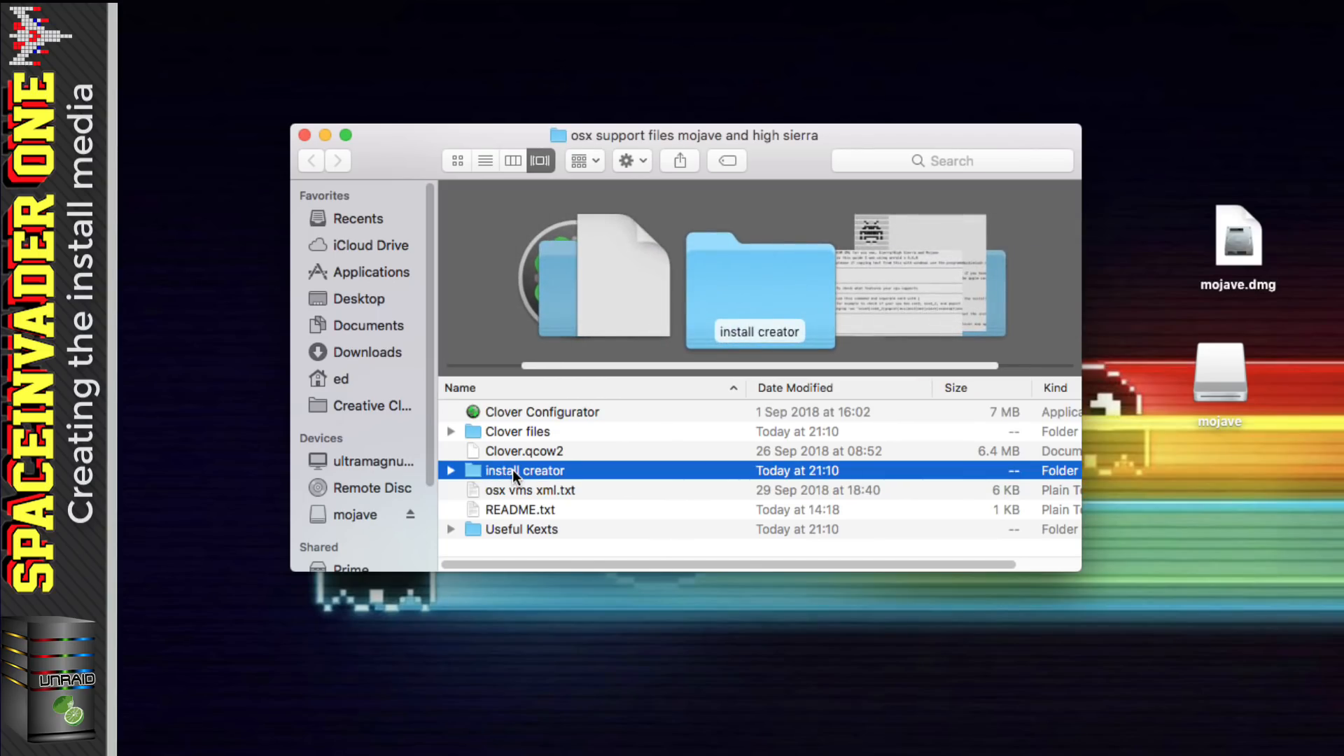
pyautogui.doubleClick(512, 469)
pyautogui.rightClick(509, 417)
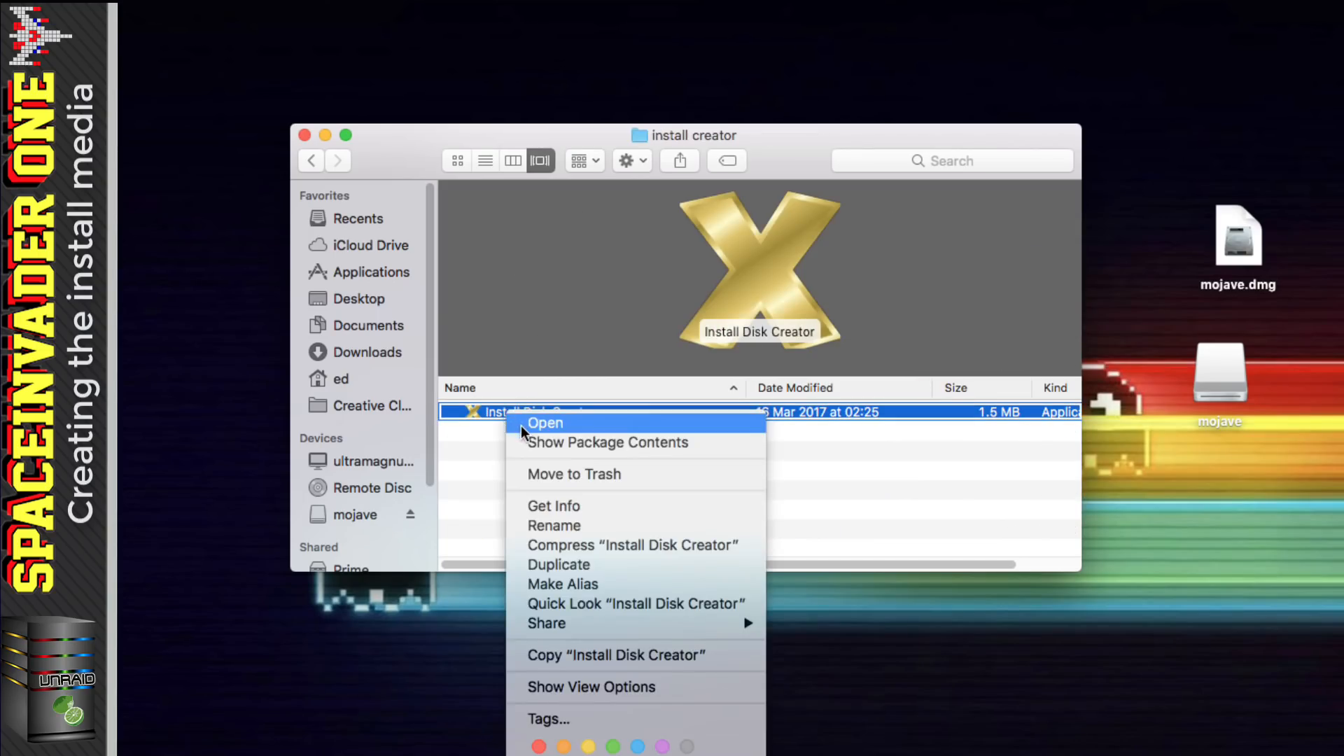
pyautogui.click(523, 426)
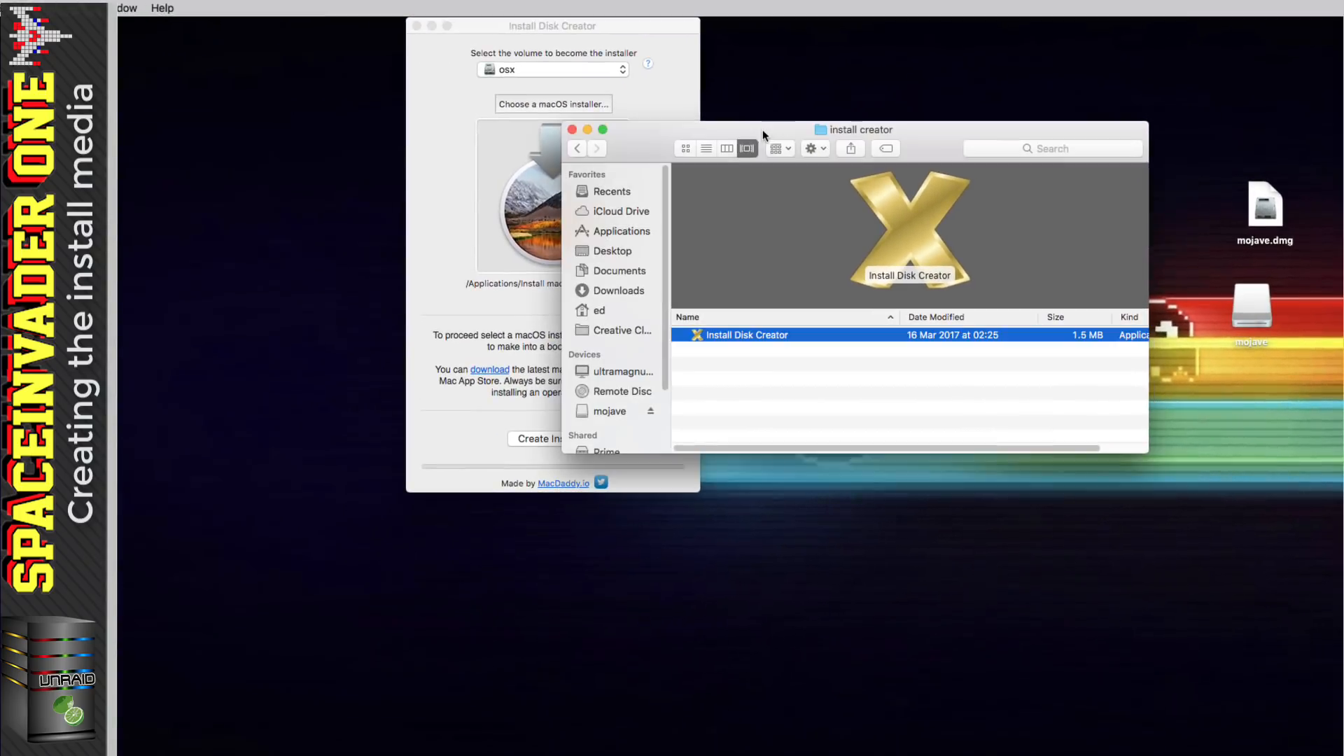
pyautogui.click(572, 130)
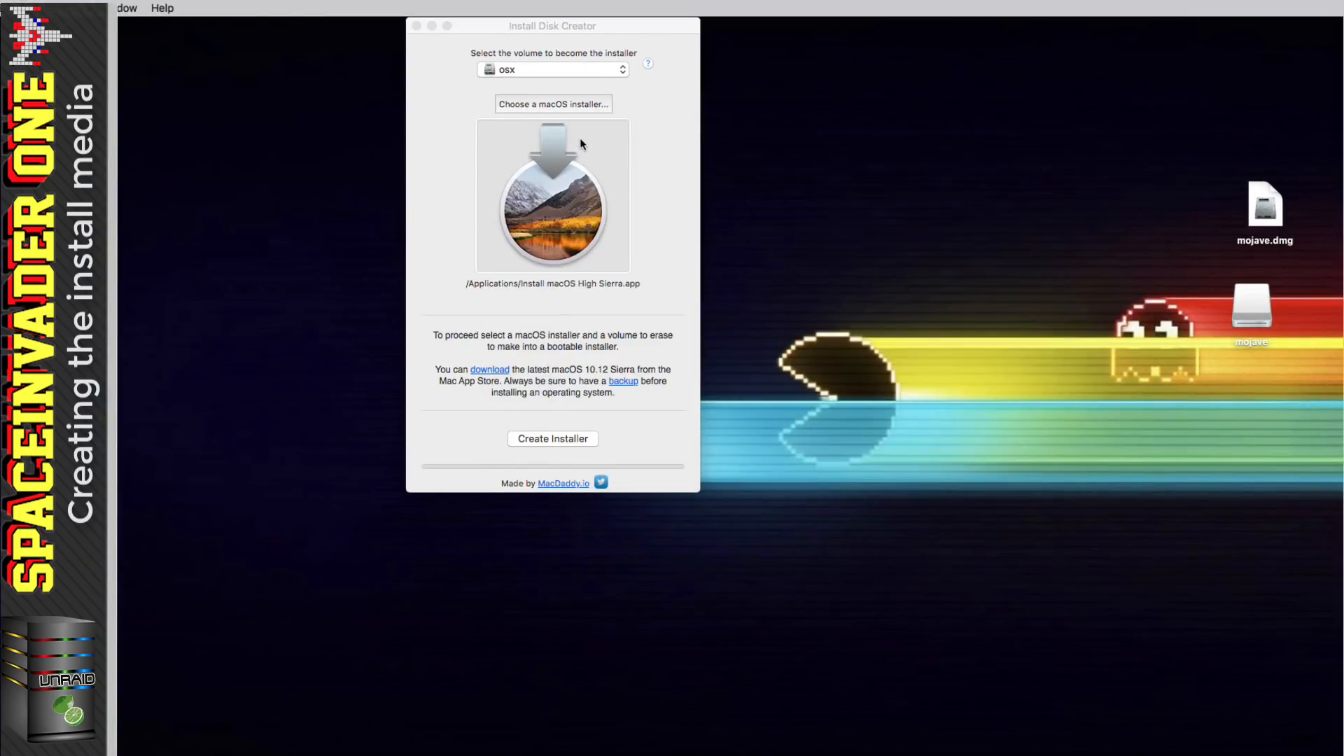
# Choose mojave as the volume to become the installer and Install macOS Mojave from Applications as its source
pyautogui.click(622, 70)
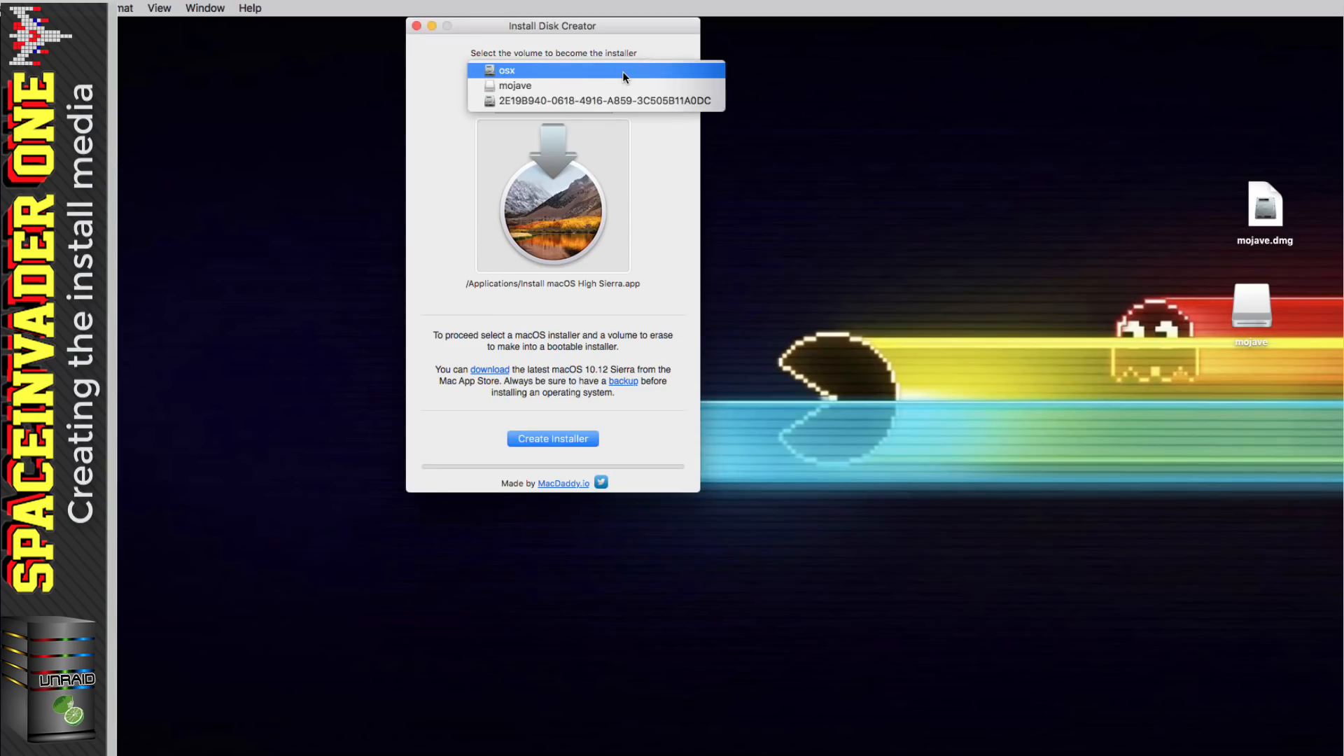
pyautogui.click(511, 85)
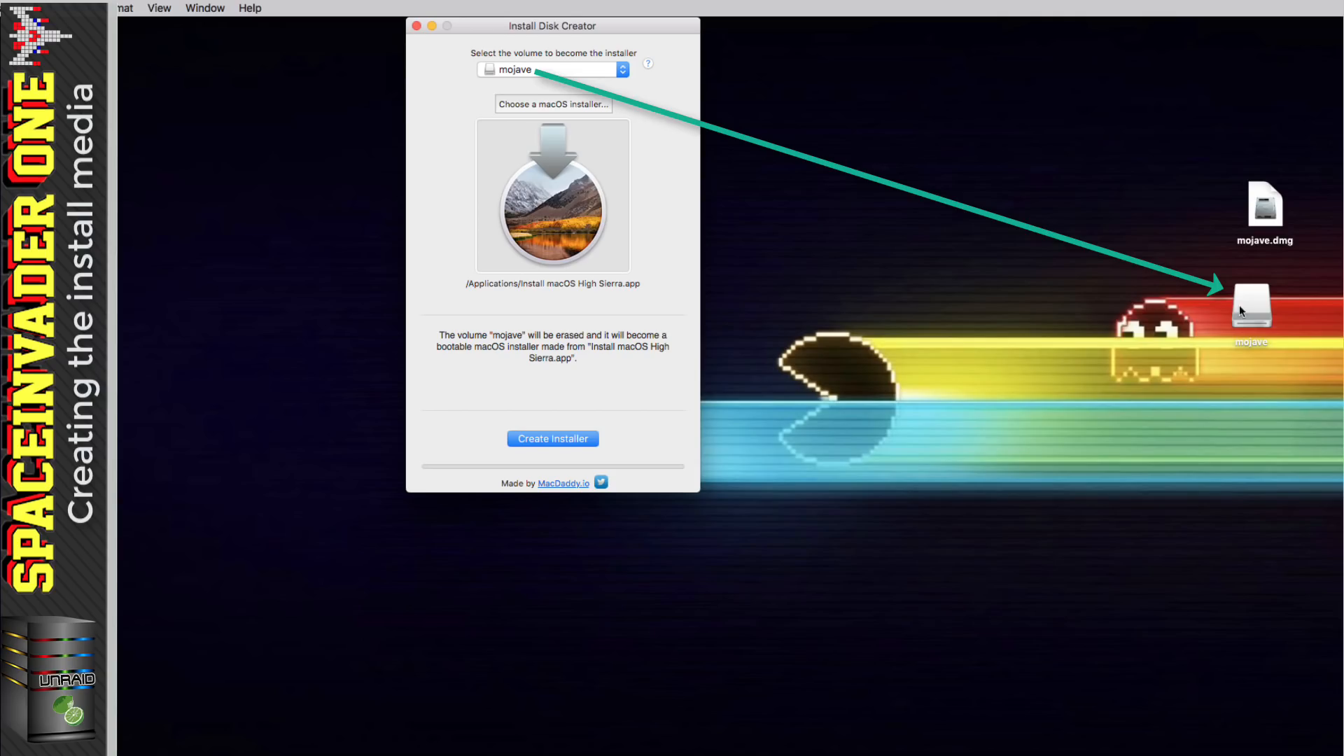
pyautogui.click(544, 104)
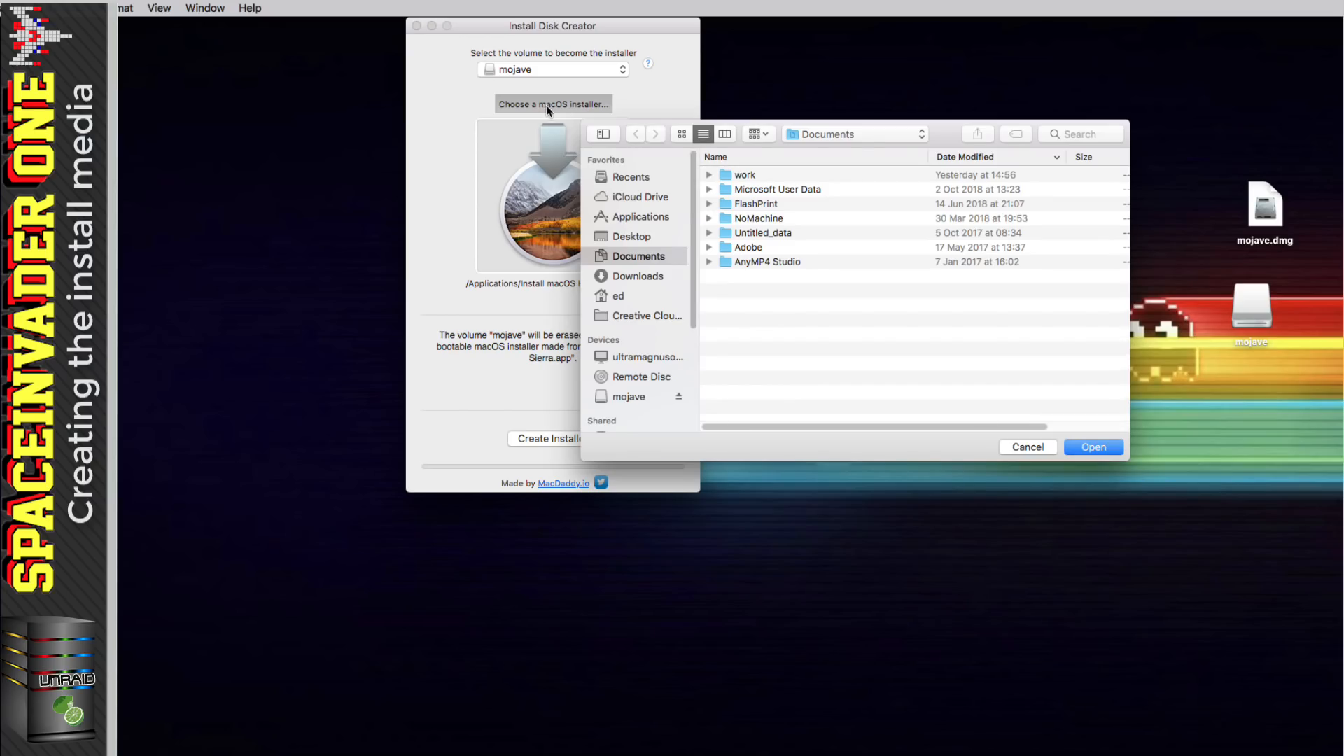
pyautogui.click(638, 217)
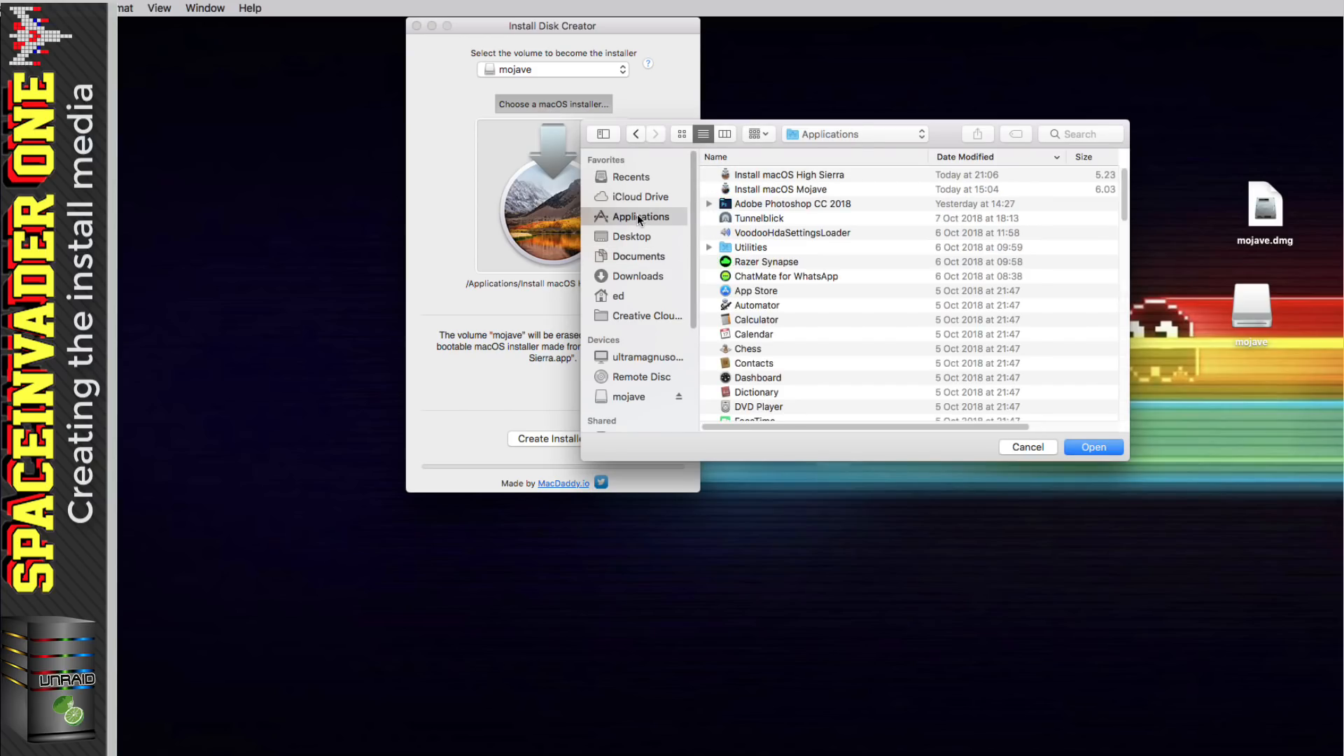
pyautogui.click(781, 191)
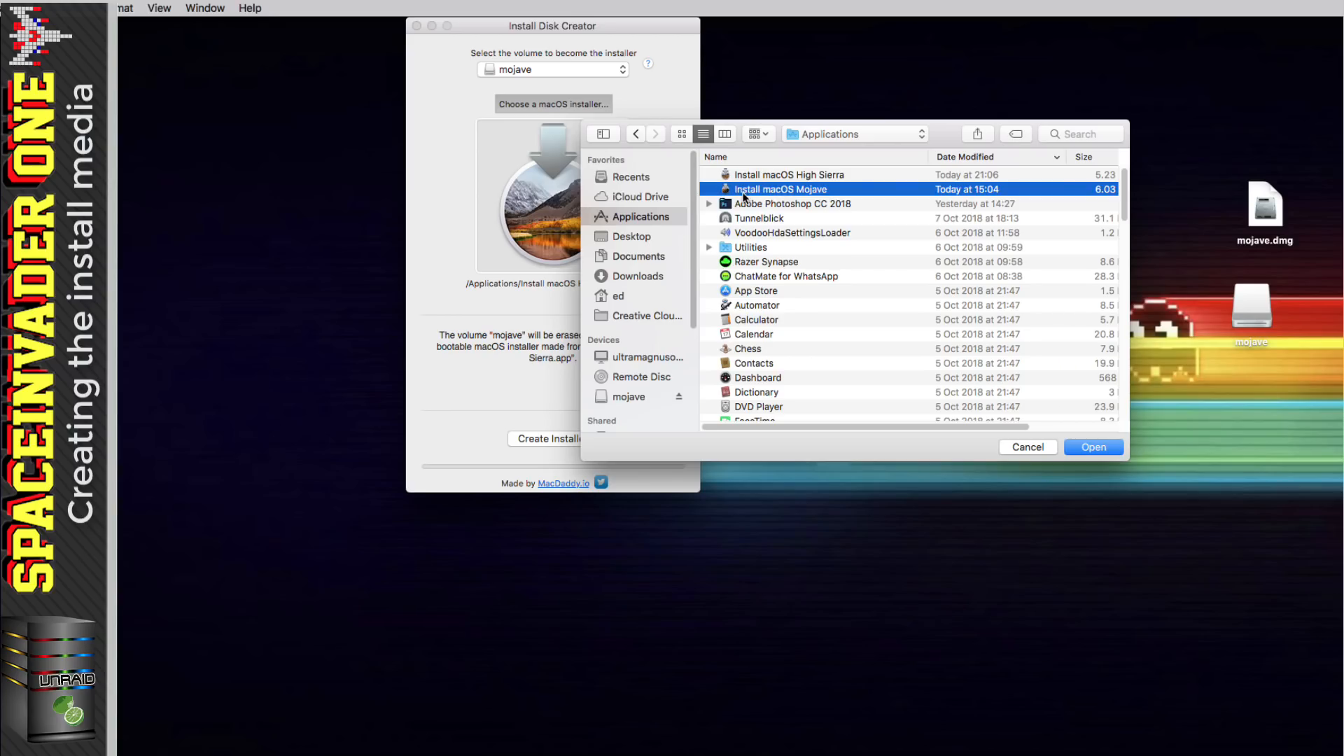
pyautogui.click(1093, 447)
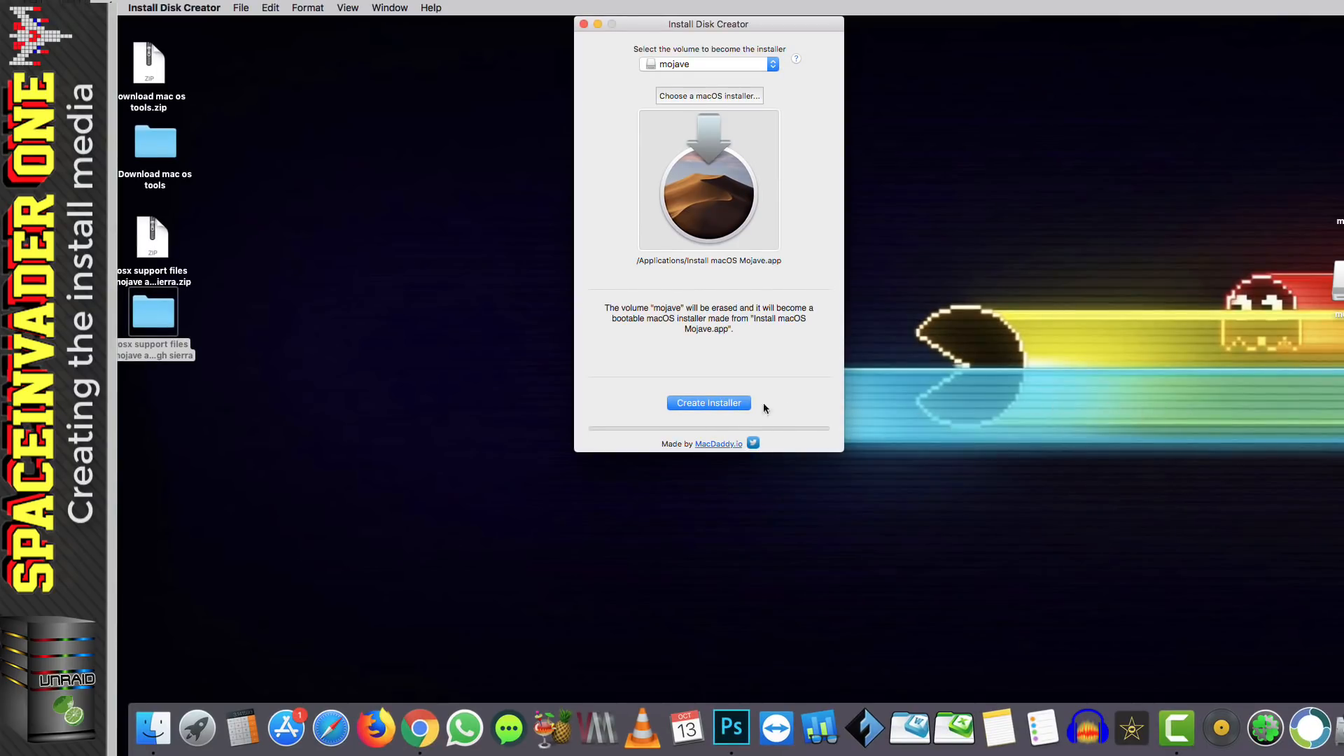
# Create the bootable installer, approving the disk erase and entering the account password, and quit Install Disk Creator
pyautogui.click(711, 405)
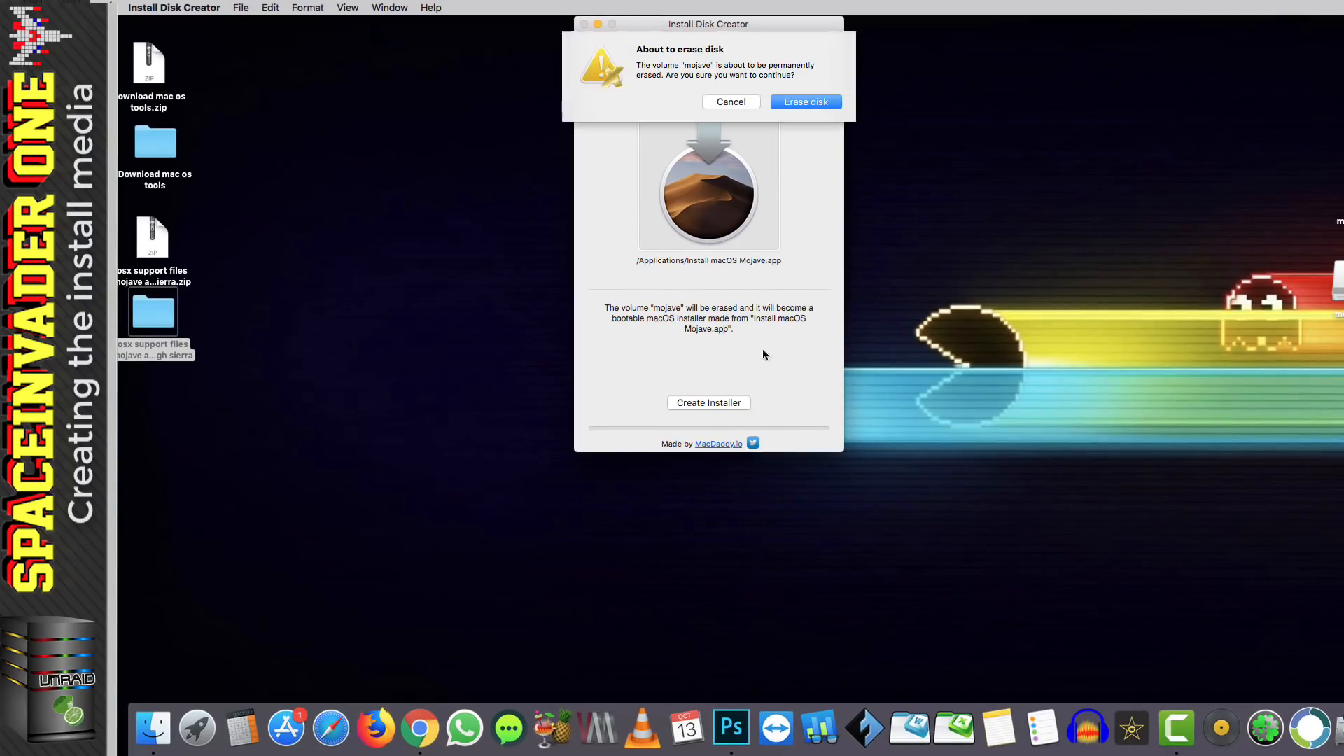
pyautogui.click(807, 103)
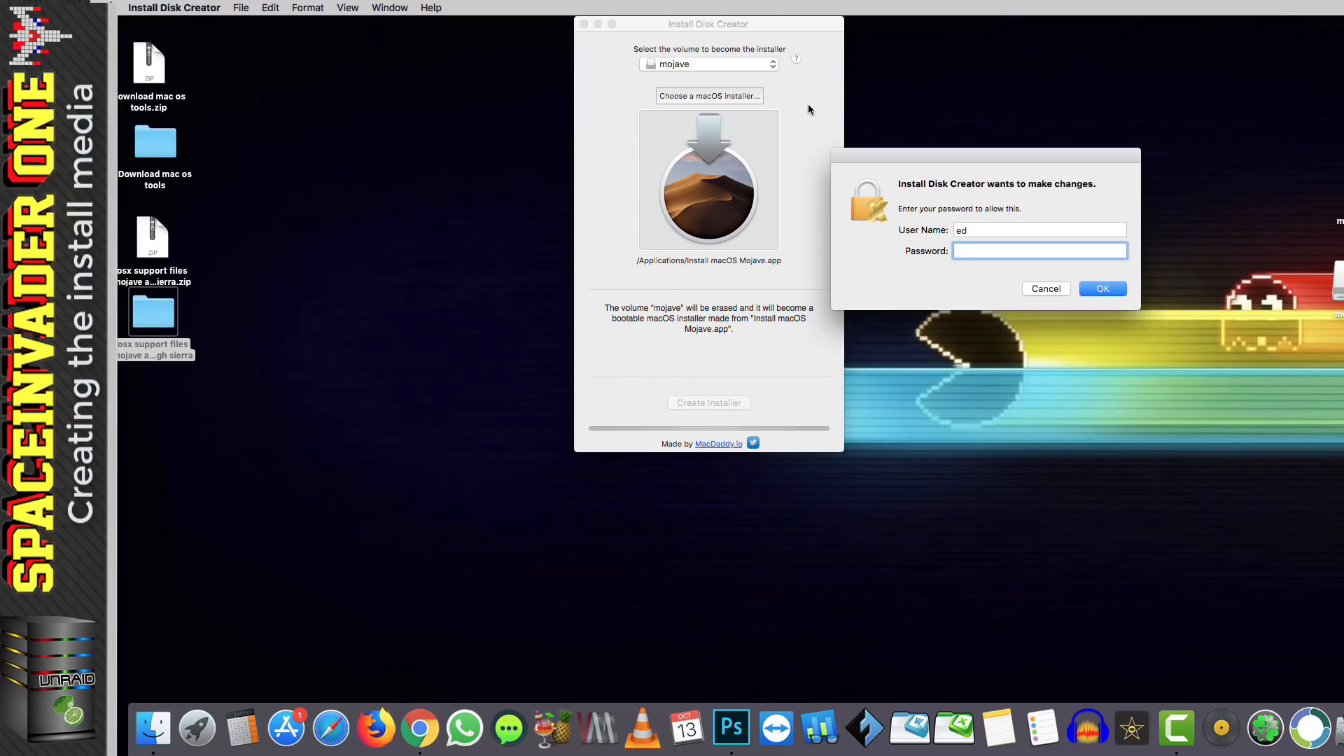
pyautogui.write('••••')
pyautogui.press('Return')
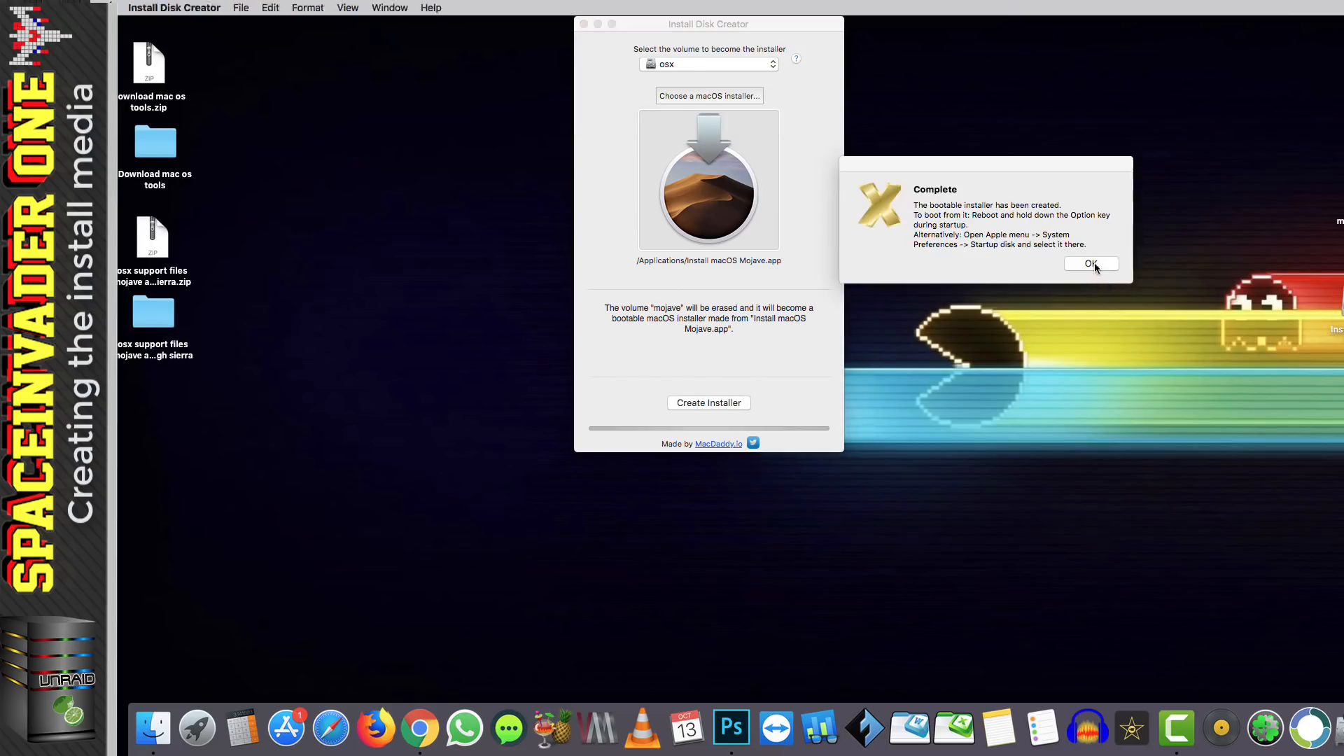
pyautogui.click(1094, 266)
pyautogui.click(195, 13)
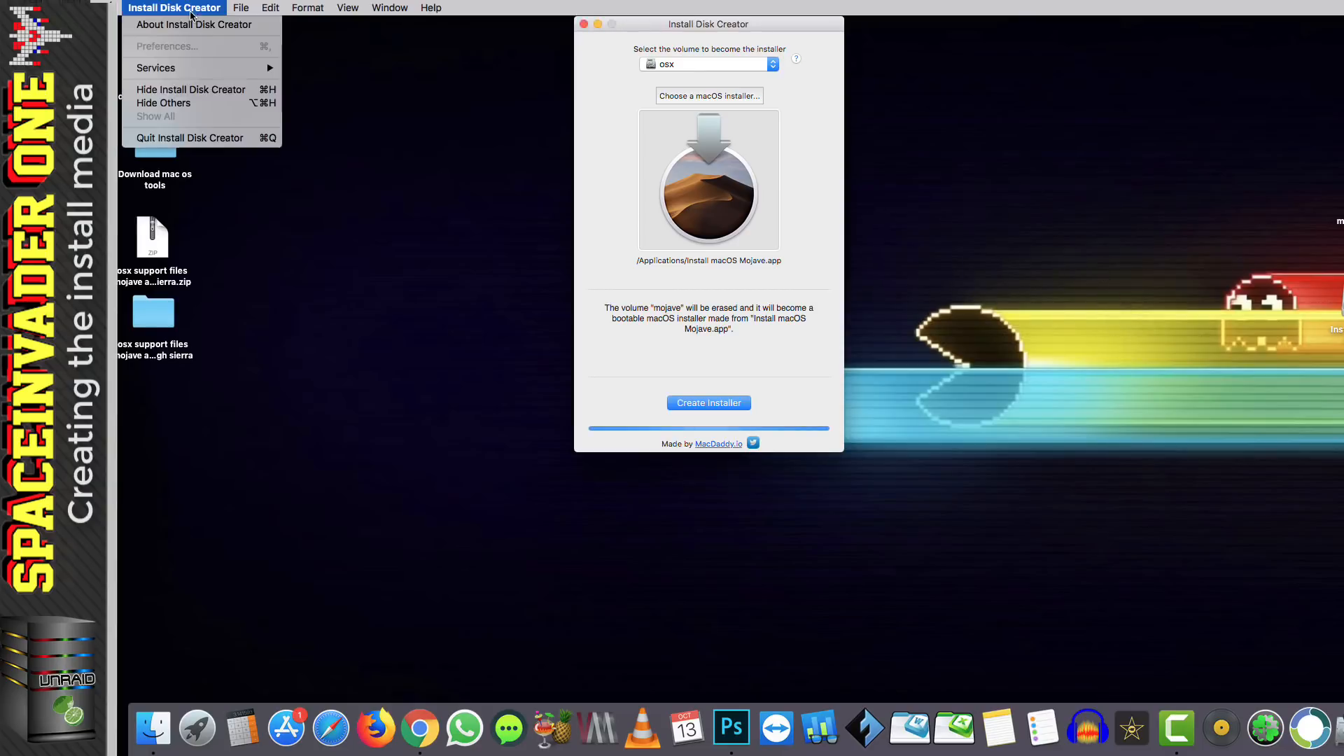
pyautogui.click(203, 137)
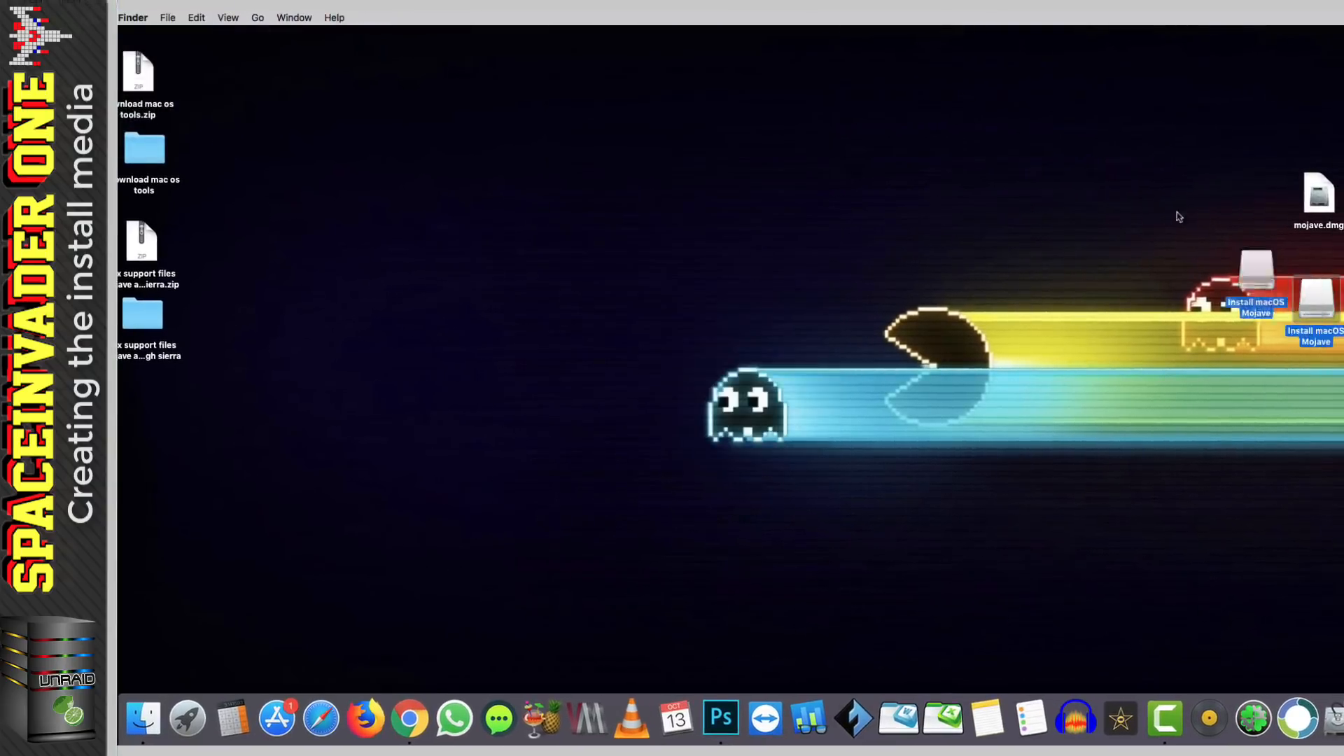
# Check the contents of the mounted Install macOS Mojave volume, close its window, and eject the volume
pyautogui.moveTo(1179, 217); pyautogui.dragTo(1184, 223)
pyautogui.doubleClick(1188, 214)
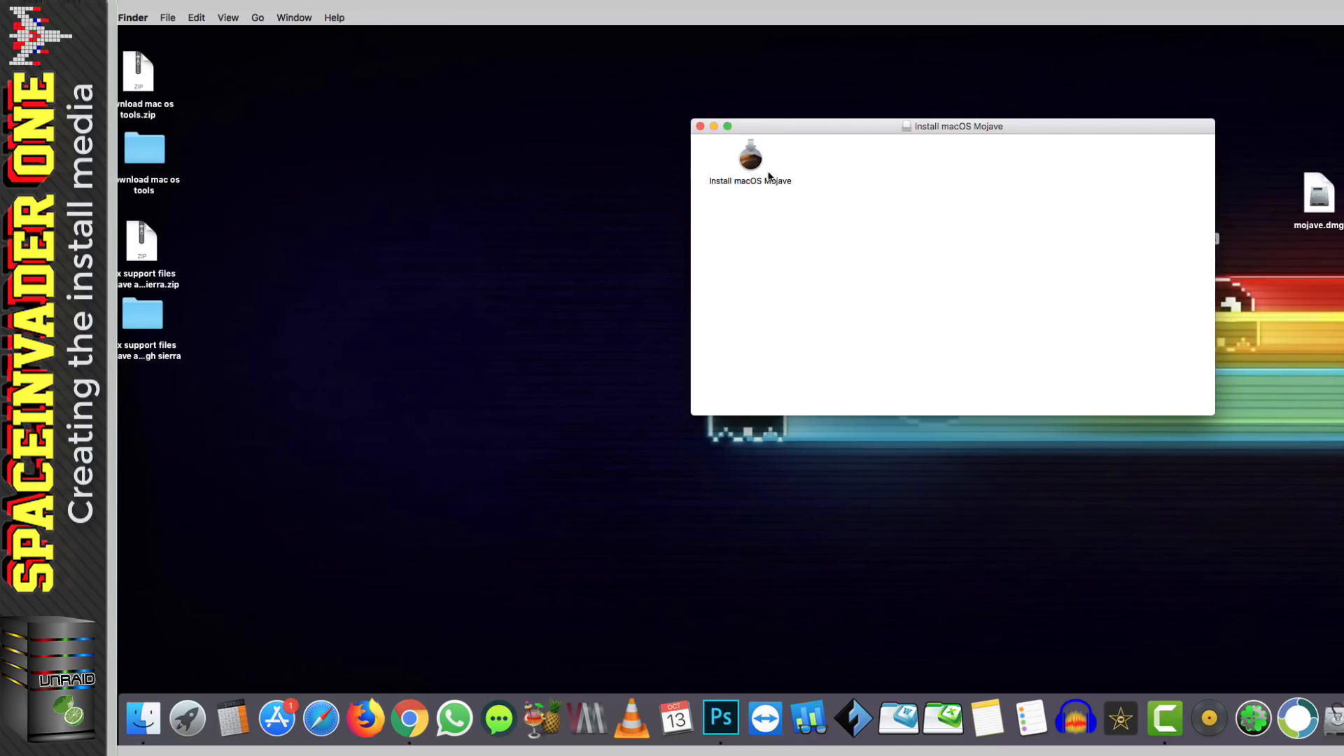
pyautogui.click(700, 126)
pyautogui.rightClick(1179, 217)
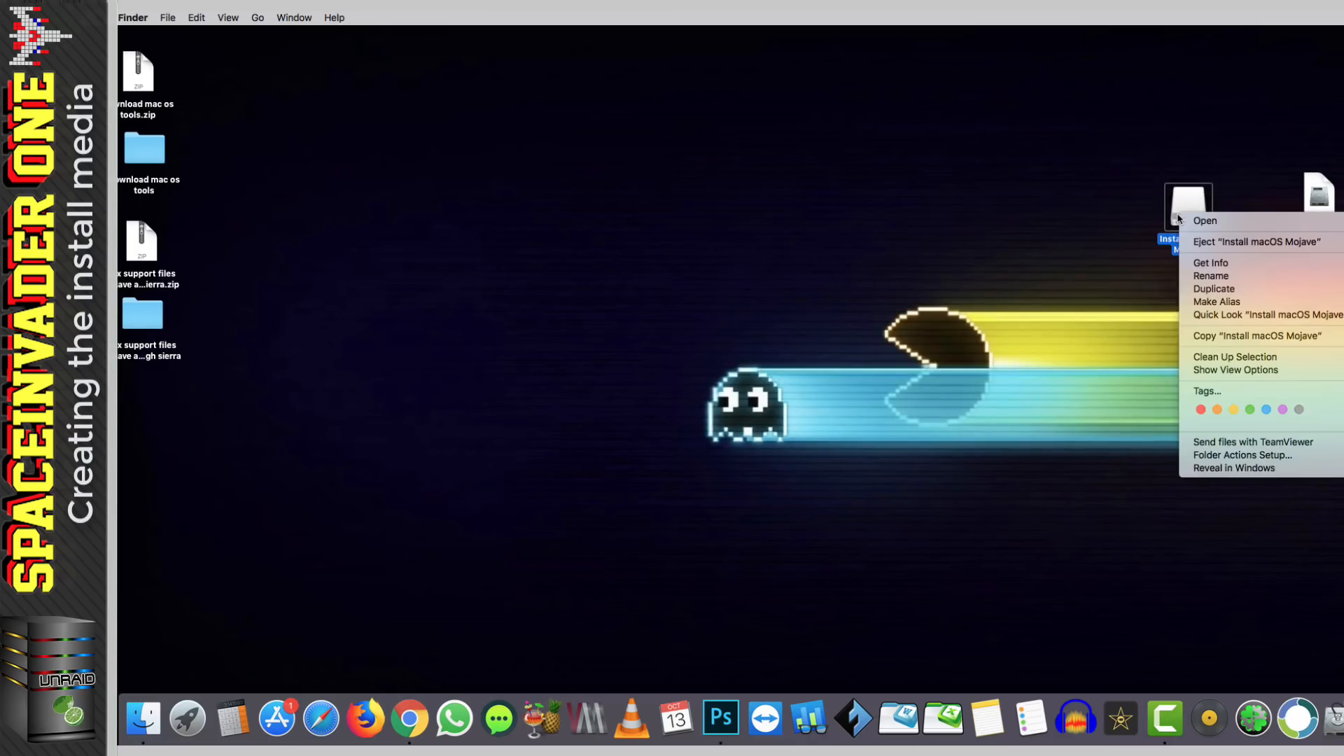
pyautogui.click(1196, 243)
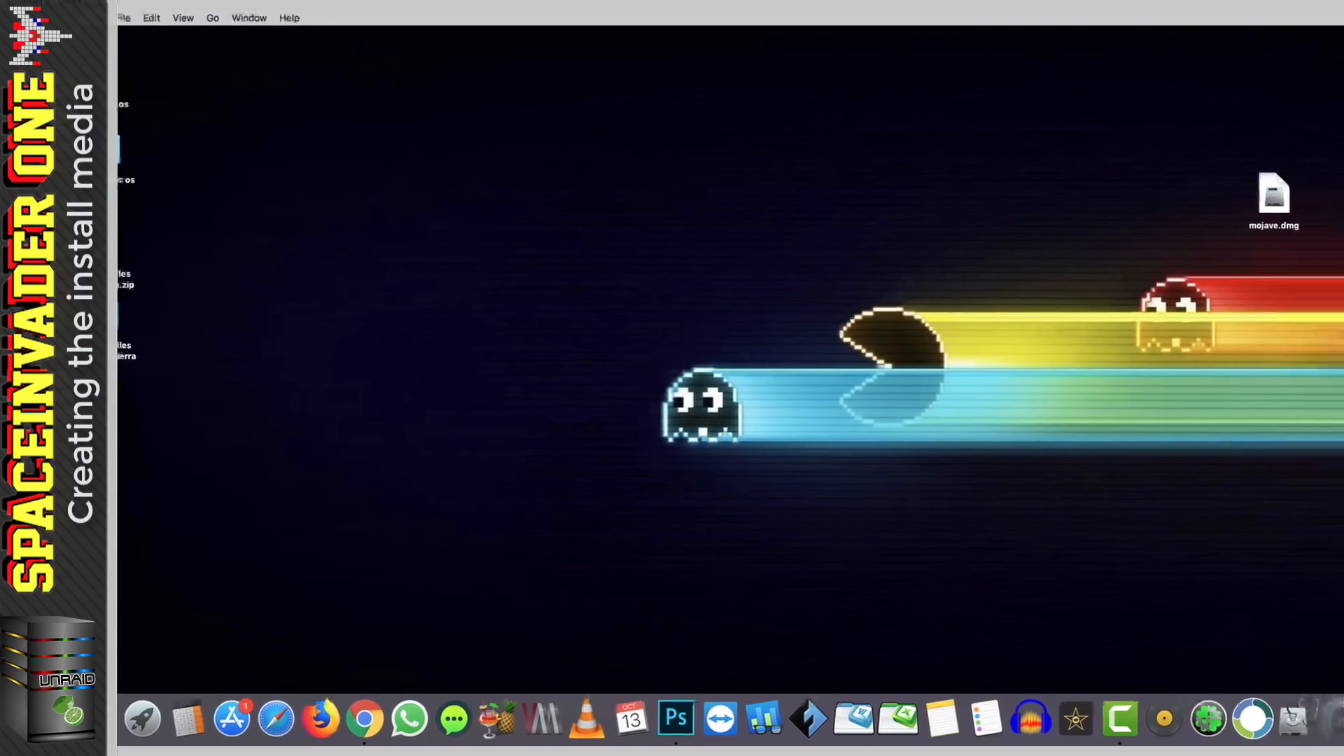
# Rename mojave.dmg on the Desktop as mojave.img
pyautogui.rightClick(1315, 196)
pyautogui.click(1285, 269)
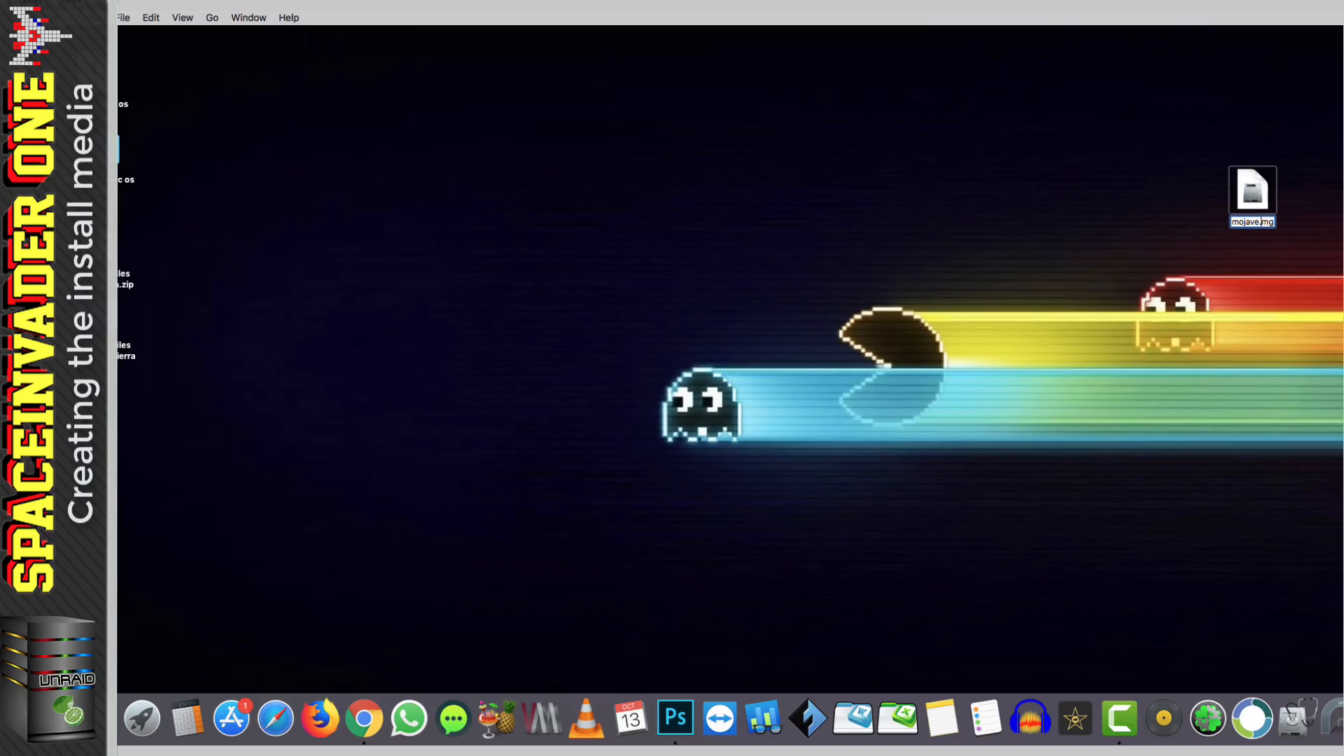
pyautogui.press('Return')
pyautogui.click(1004, 253)
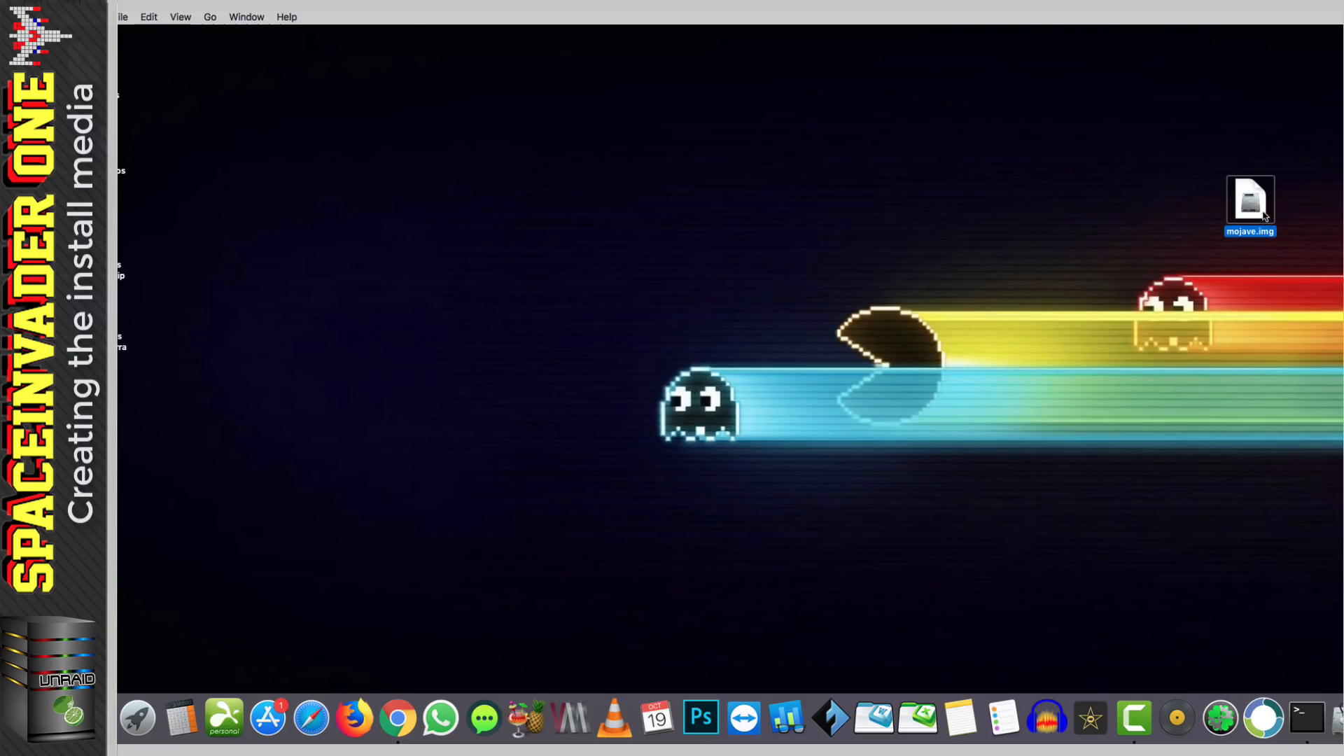
# Move mojave.img and High Sierra.img to an empty area of the Desktop, with High Sierra.img below mojave.img
pyautogui.moveTo(1238, 209); pyautogui.dragTo(399, 299)
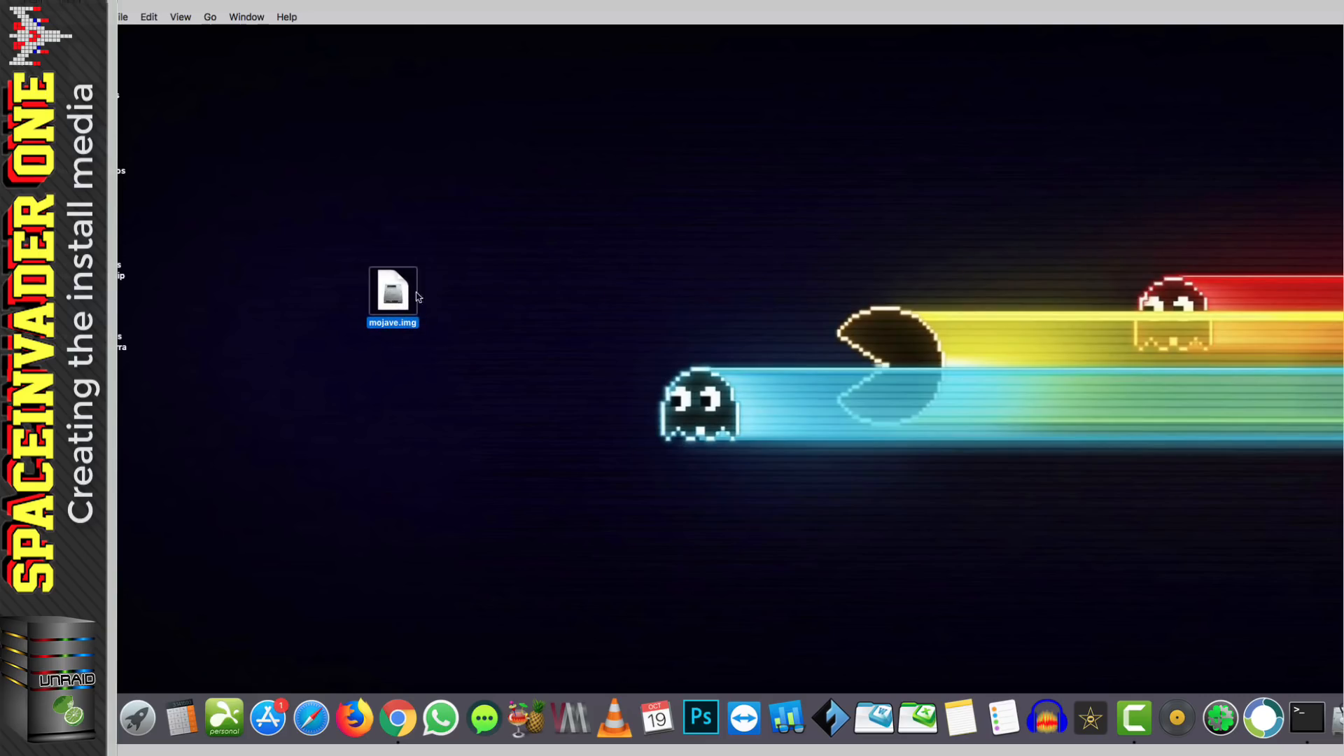
pyautogui.moveTo(1300, 203); pyautogui.dragTo(374, 452)
pyautogui.click(465, 444)
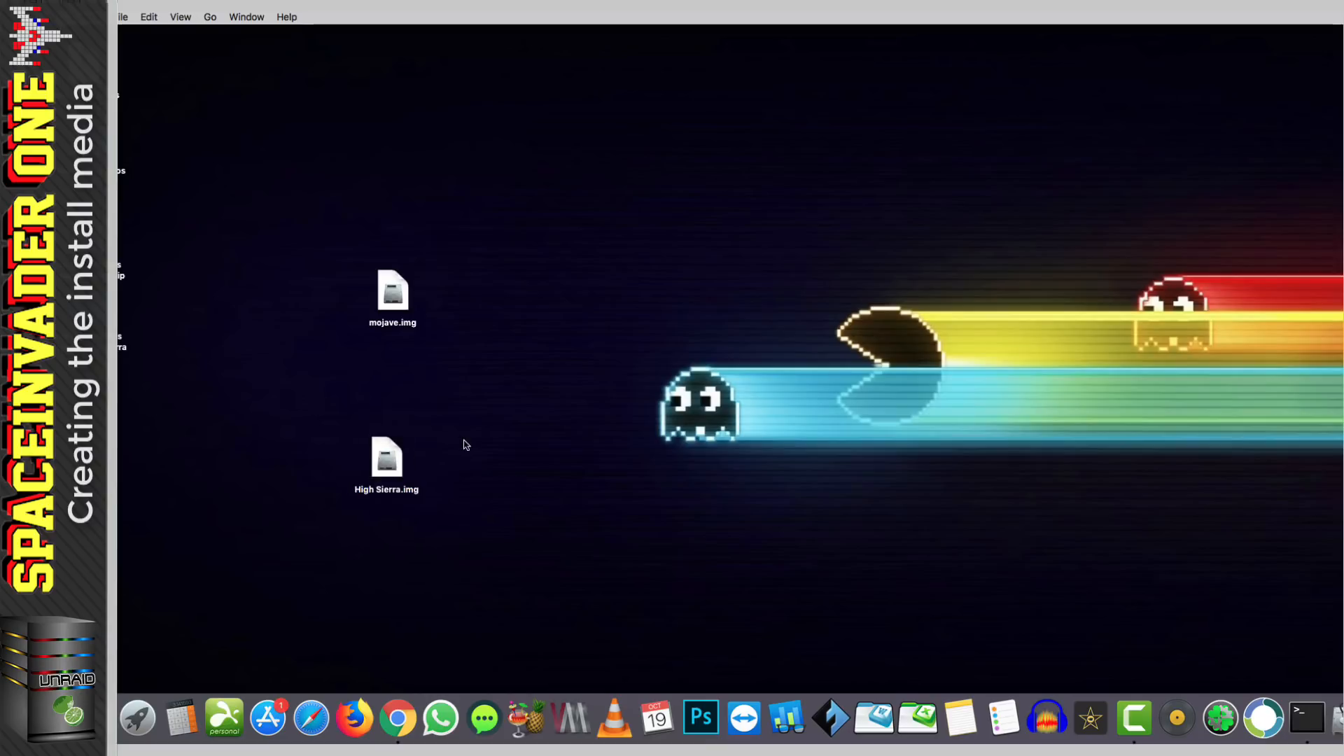
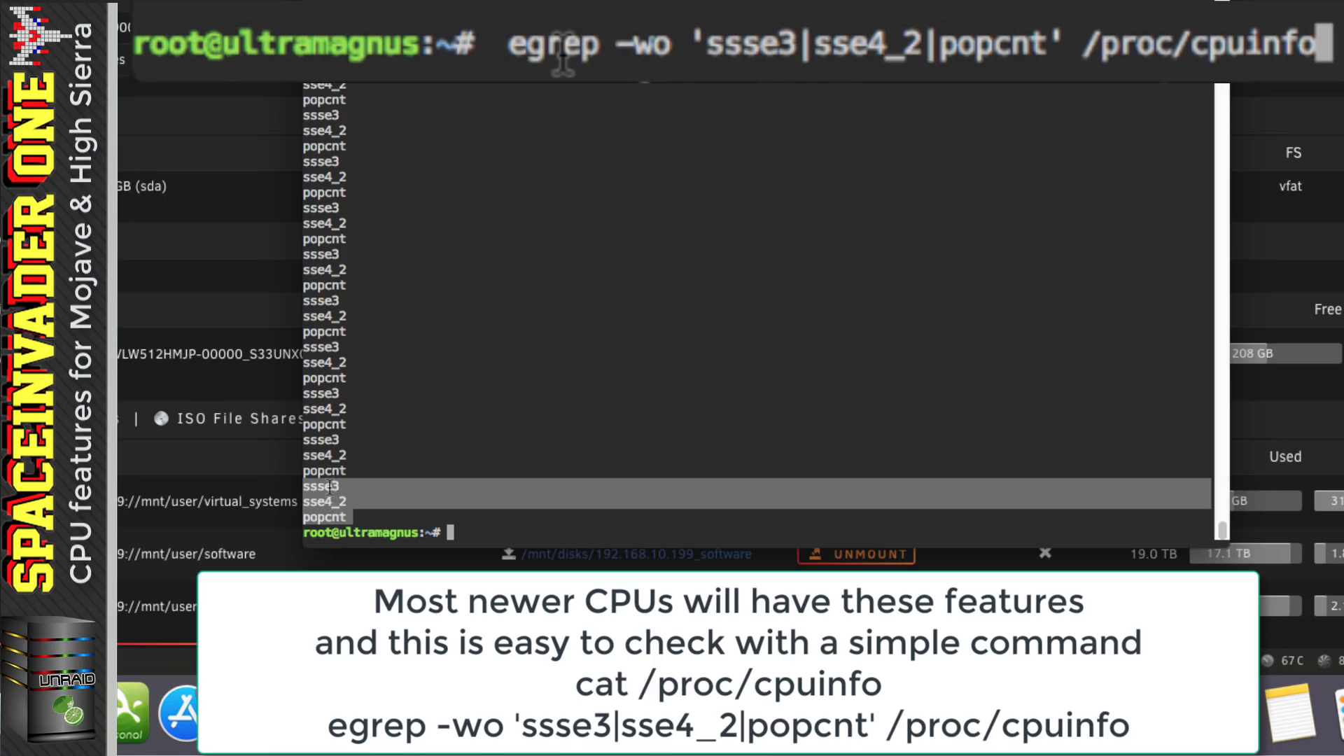
# Close the Unraid web terminal window and agree to leave the site
pyautogui.click(438, 24)
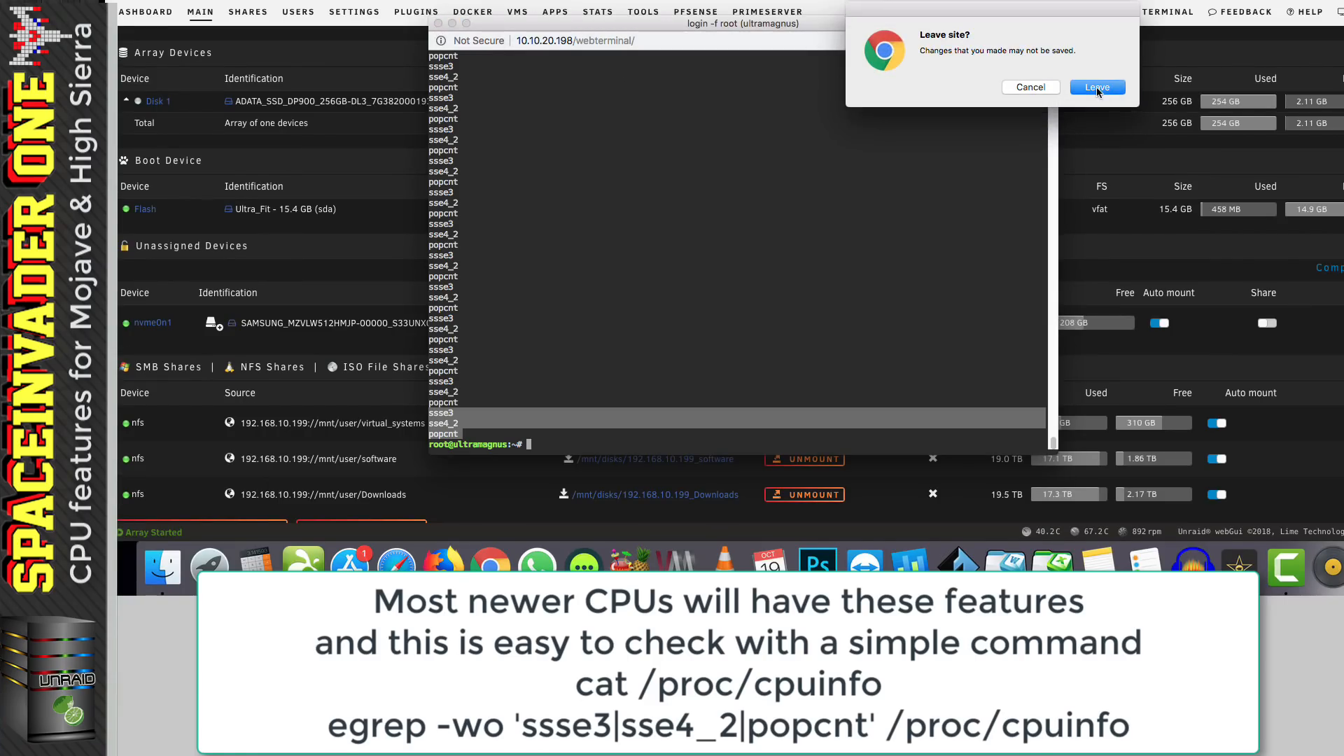
pyautogui.click(1093, 88)
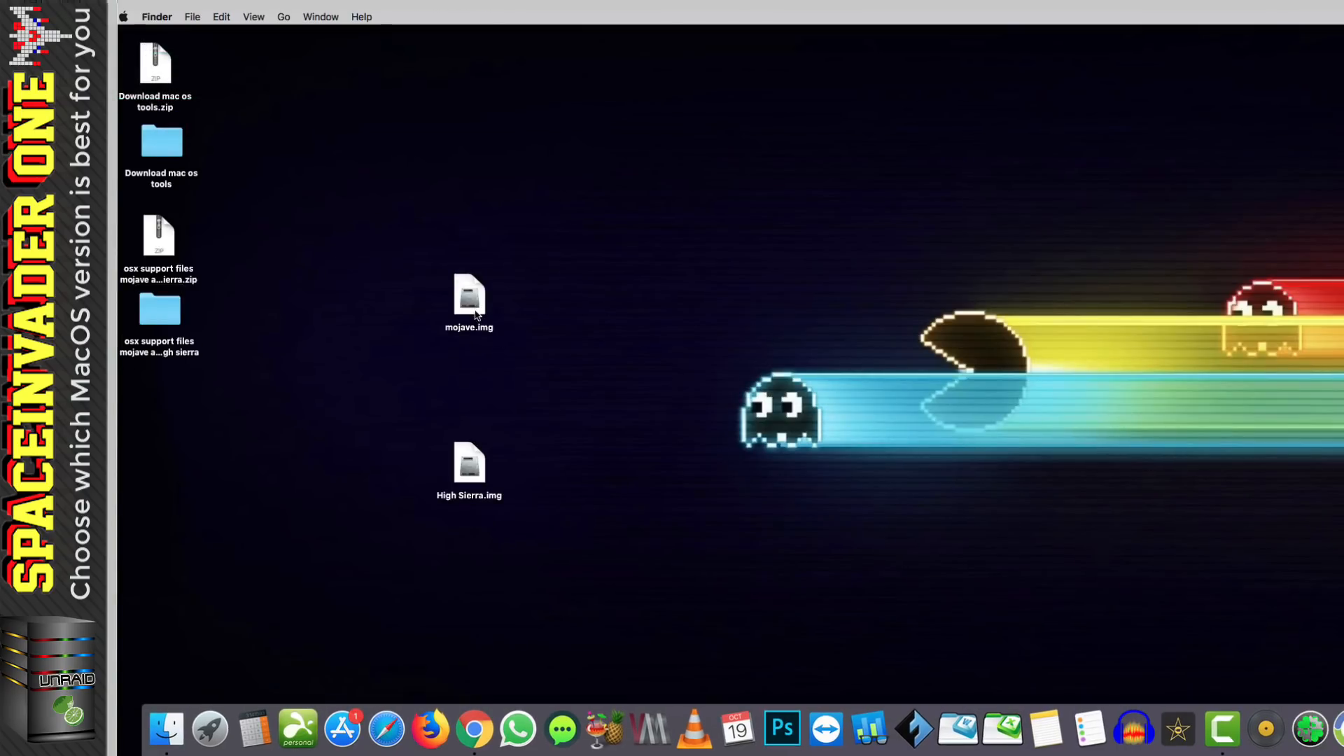
pyautogui.click(470, 304)
pyautogui.click(475, 480)
pyautogui.click(544, 404)
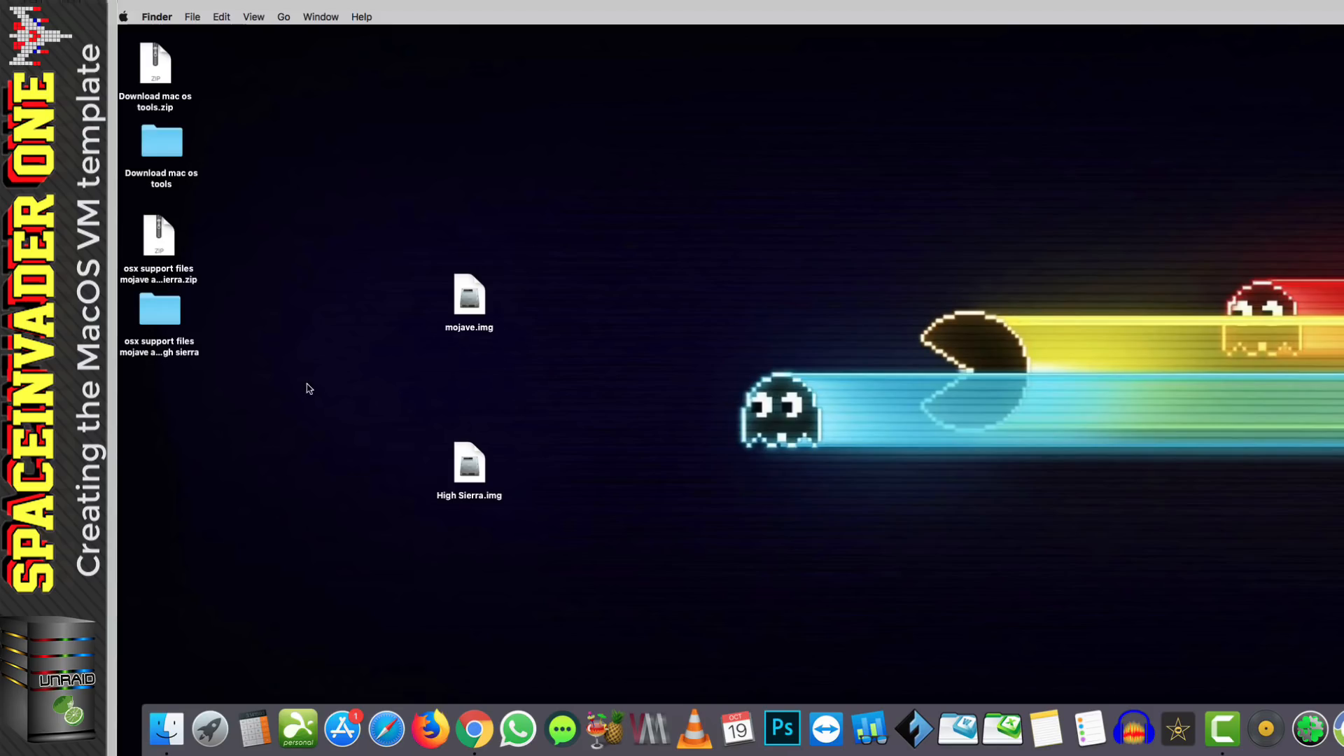
# Move Clover.qcow2 from the osx support files folder to the Desktop above mojave.img, and minimize the folder window
pyautogui.doubleClick(158, 312)
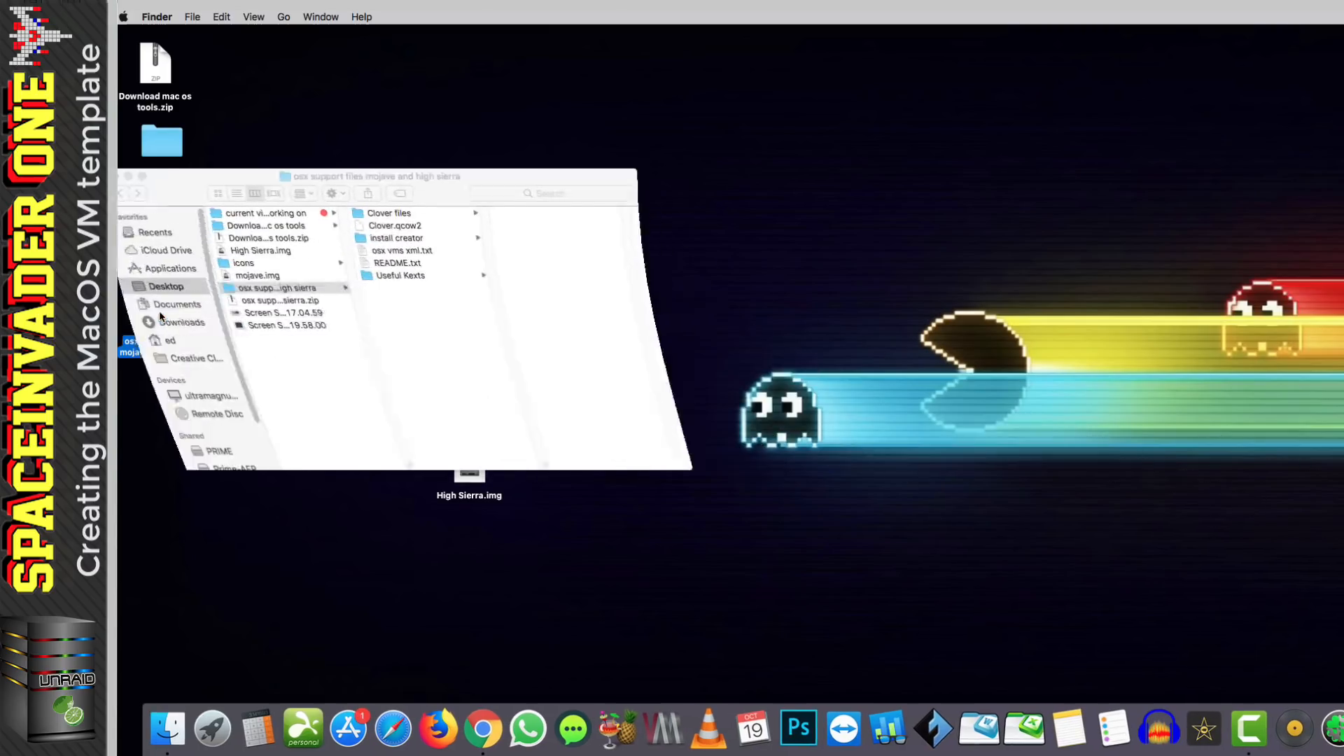
pyautogui.click(378, 227)
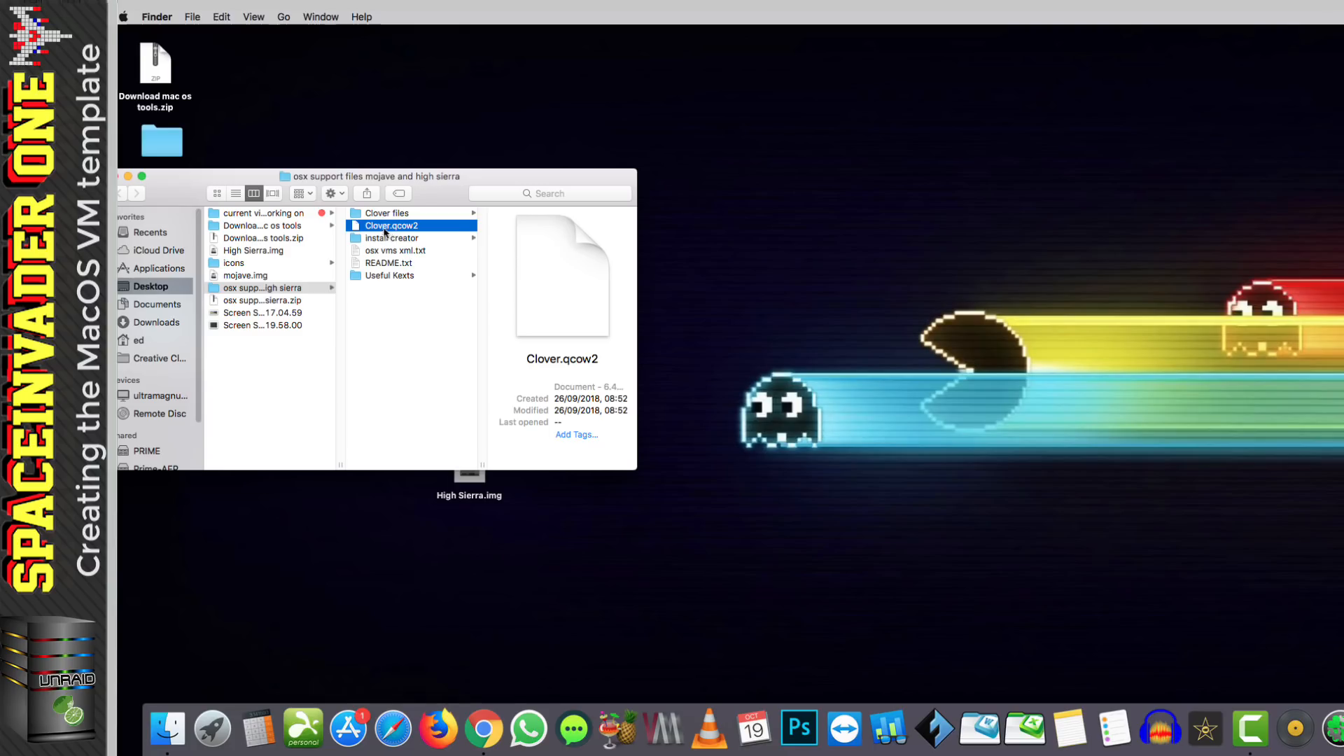
pyautogui.moveTo(375, 231); pyautogui.dragTo(494, 114)
pyautogui.press('super+m')
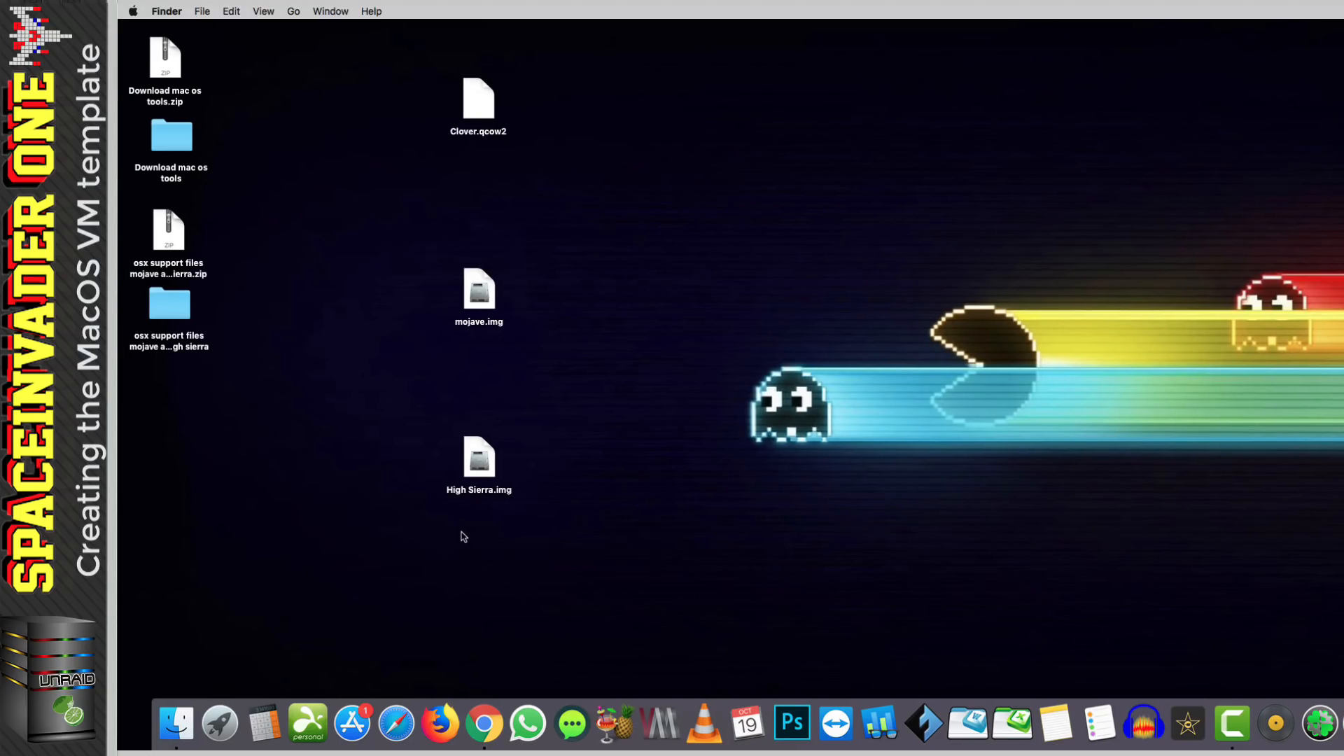
# Switch to the Unraid web interface in Chrome and start adding a new VM from the Linux template
pyautogui.click(490, 721)
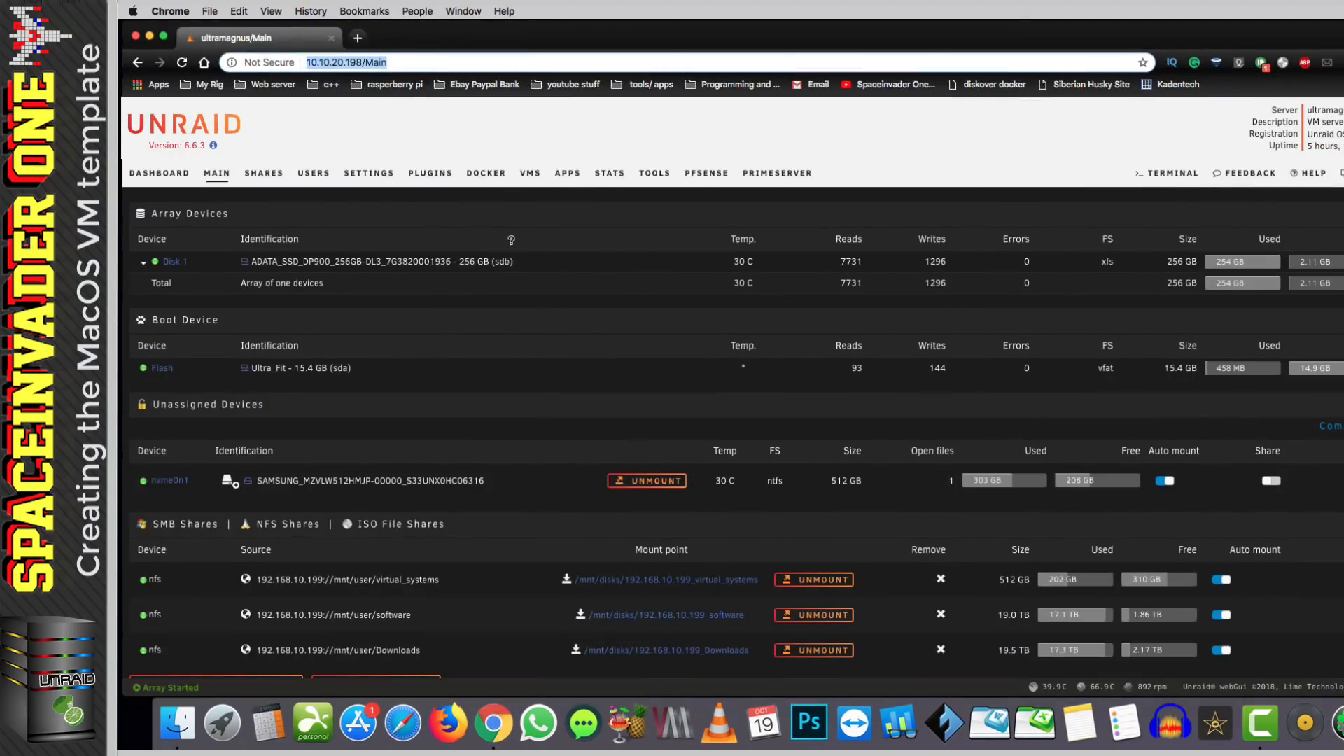
pyautogui.click(531, 175)
pyautogui.scroll(-15, 450, 354)
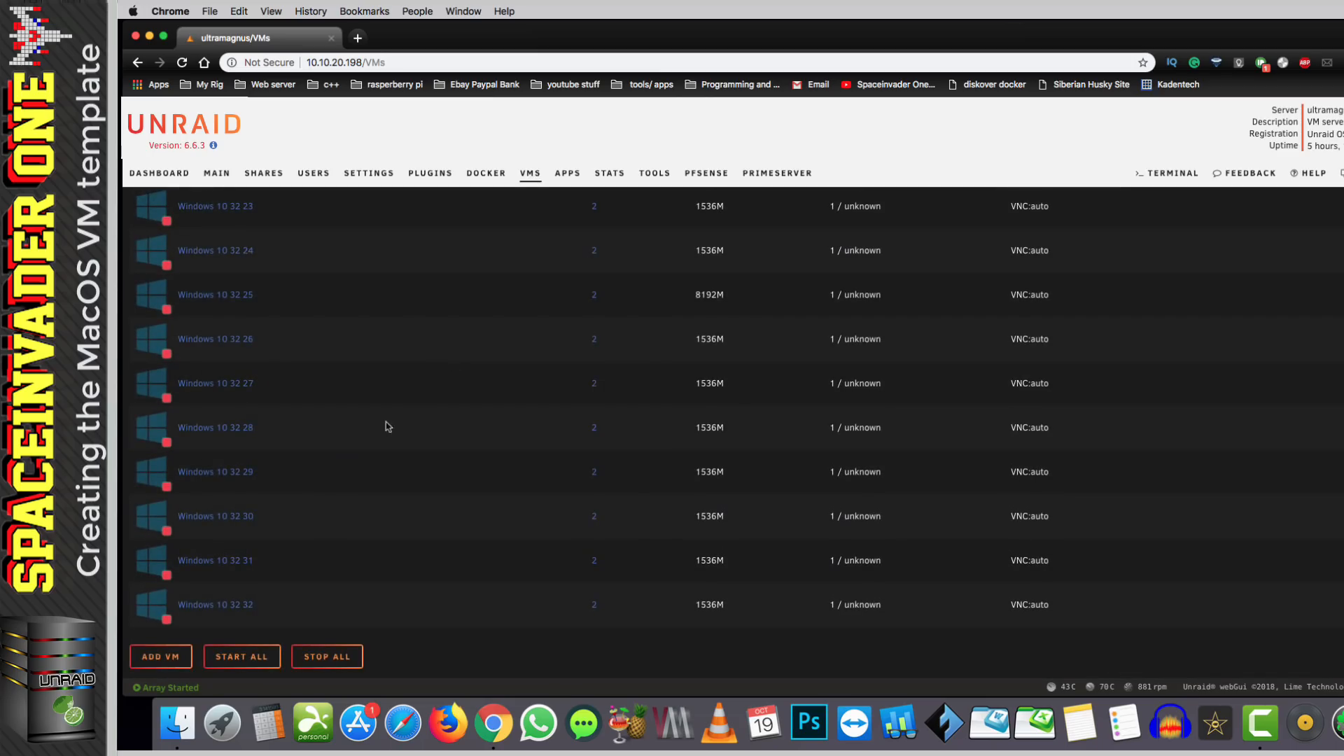
pyautogui.click(172, 656)
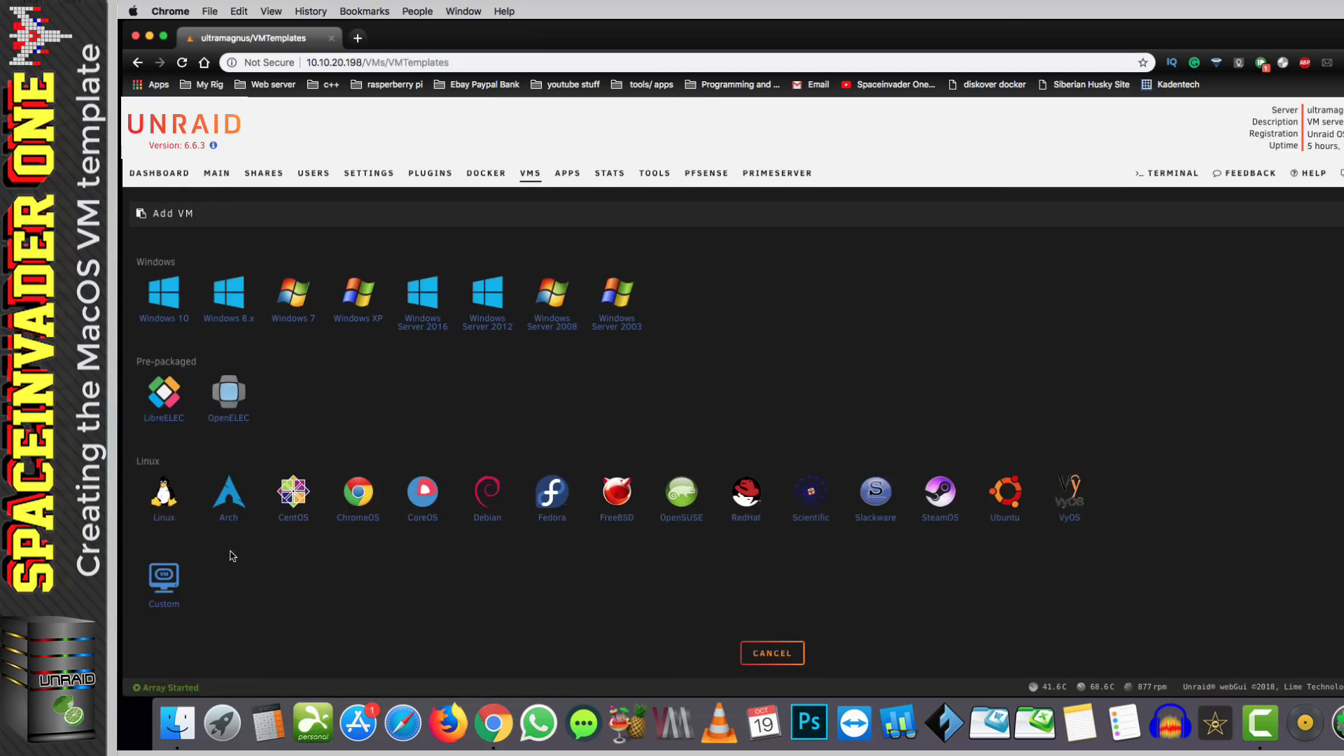
pyautogui.click(163, 495)
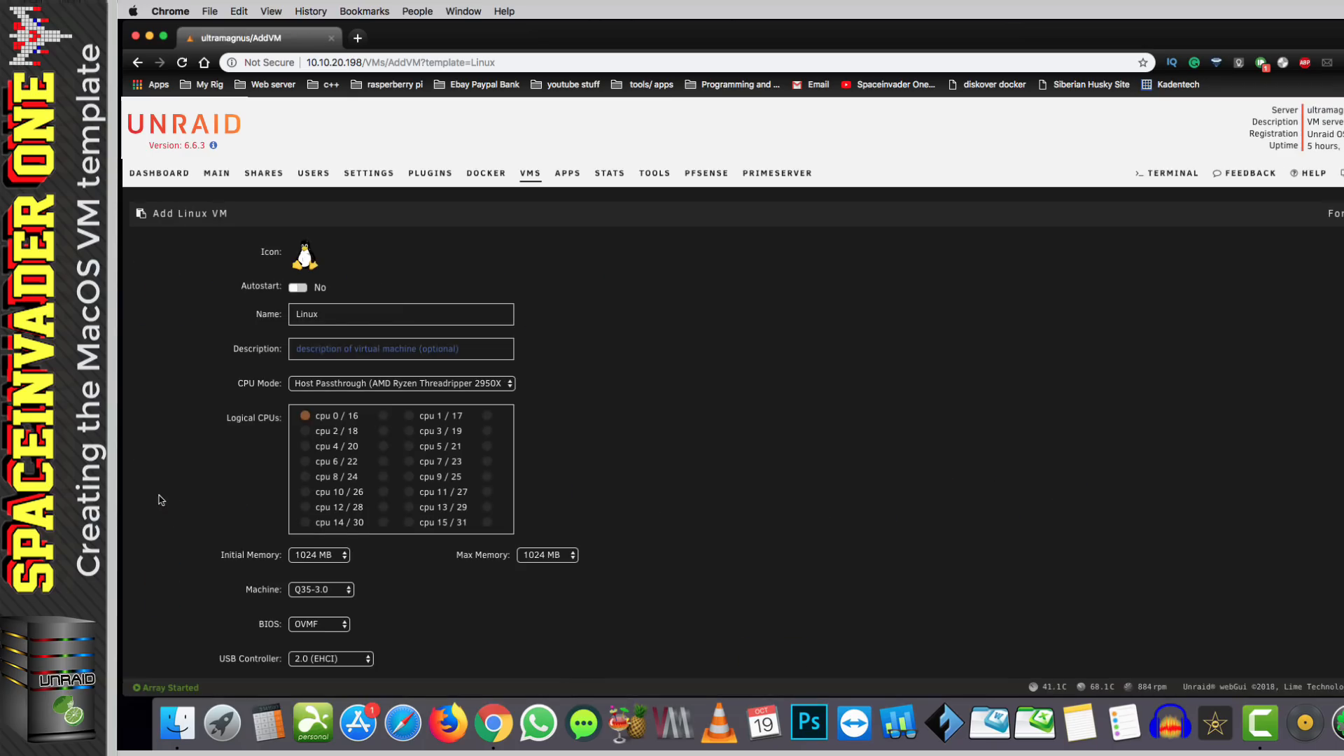
# Give the VM the vintage rainbow Apple icon with the black background and name it Mojave
pyautogui.click(305, 261)
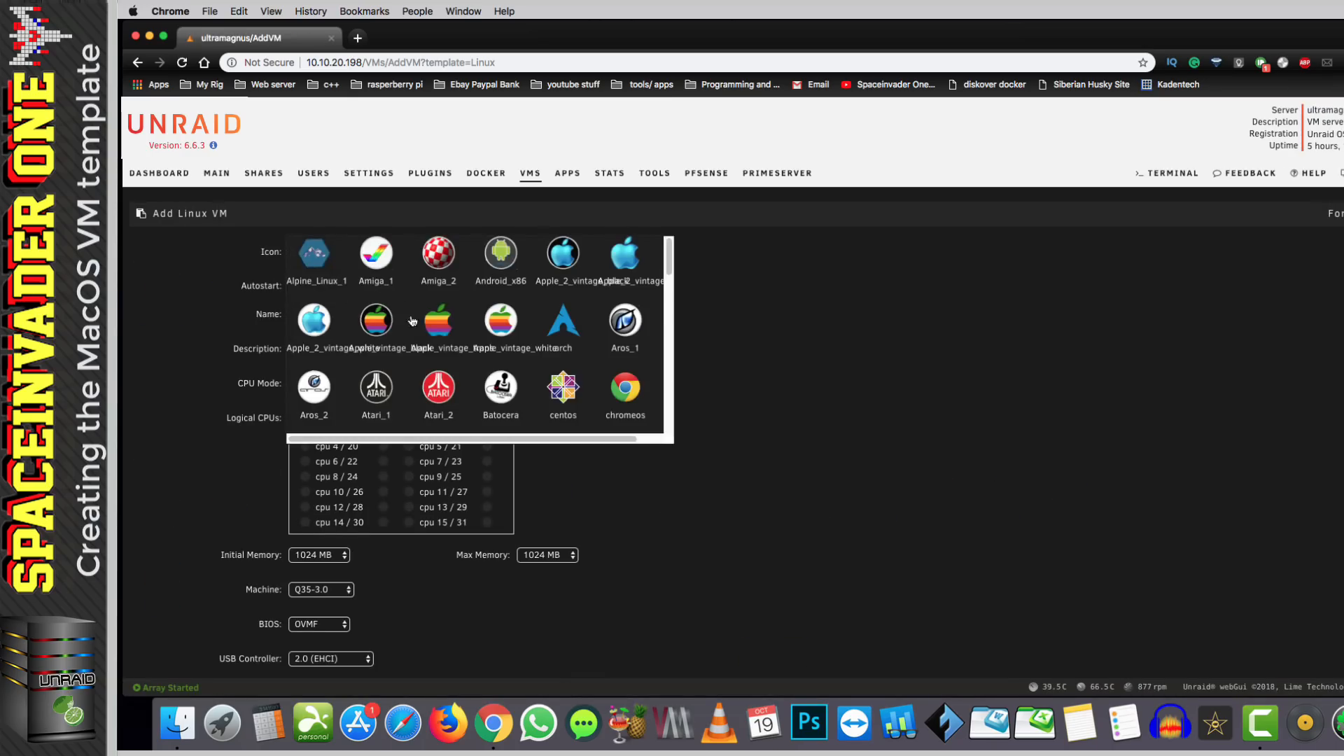
pyautogui.click(370, 318)
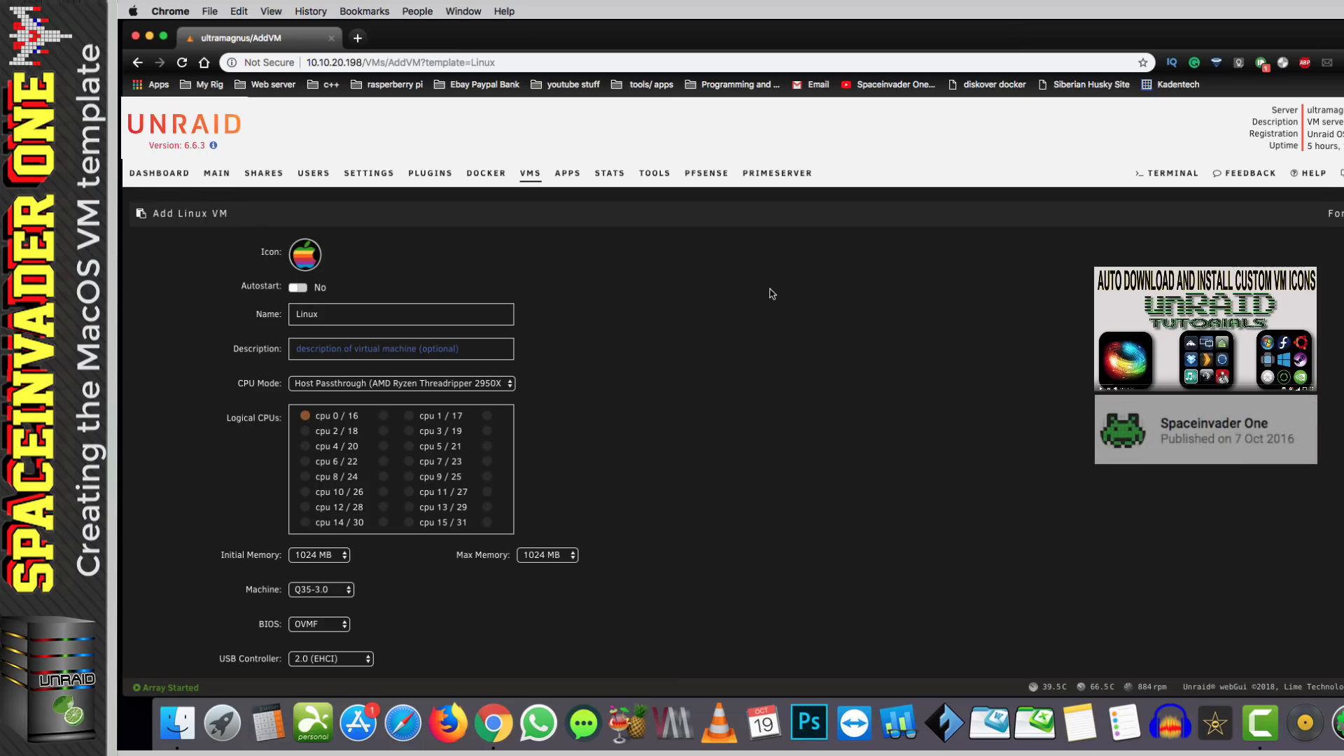
pyautogui.click(332, 314)
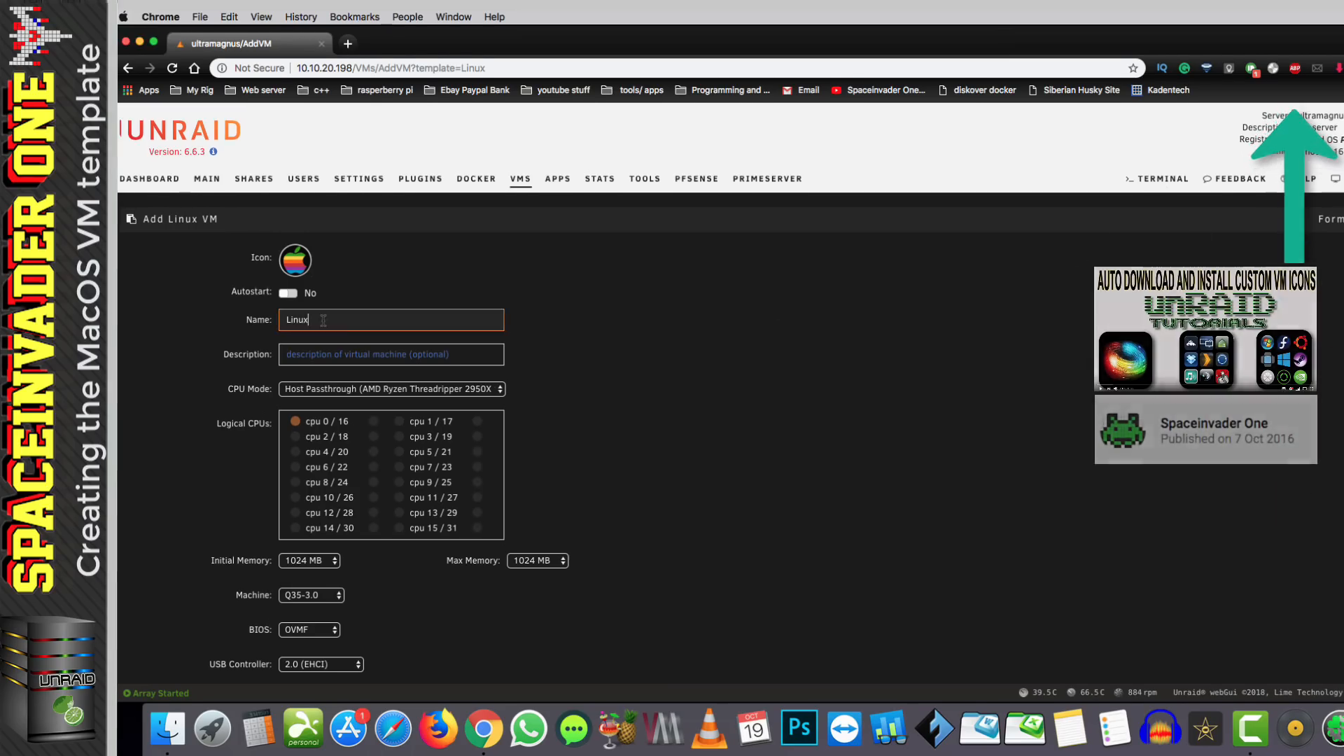
pyautogui.moveTo(324, 320); pyautogui.dragTo(286, 314)
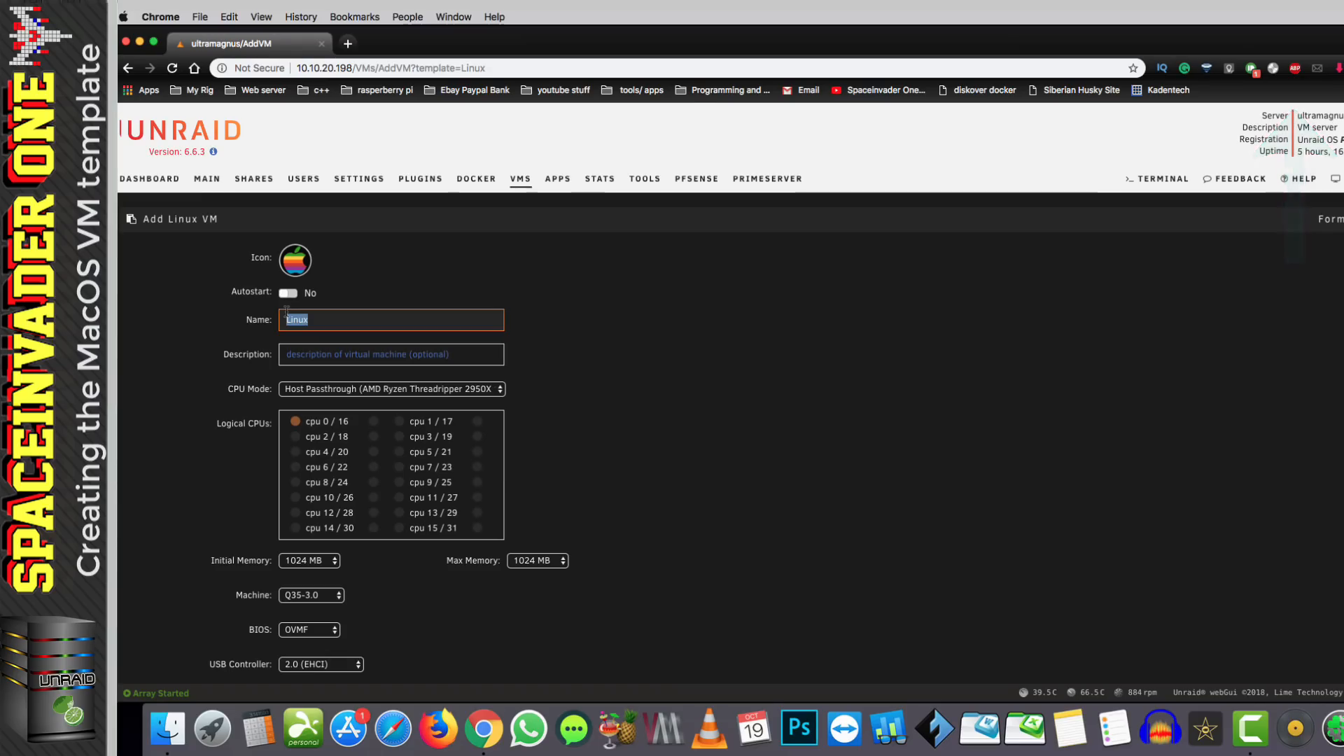
pyautogui.write('Mojave')
# Assign logical CPUs 1/17, 3/19, 5/21 and 7/23 to the VM and unassign cpu 0
pyautogui.click(408, 422)
pyautogui.click(295, 420)
pyautogui.click(477, 421)
pyautogui.click(477, 436)
pyautogui.click(399, 436)
pyautogui.click(399, 451)
pyautogui.click(399, 467)
pyautogui.click(477, 452)
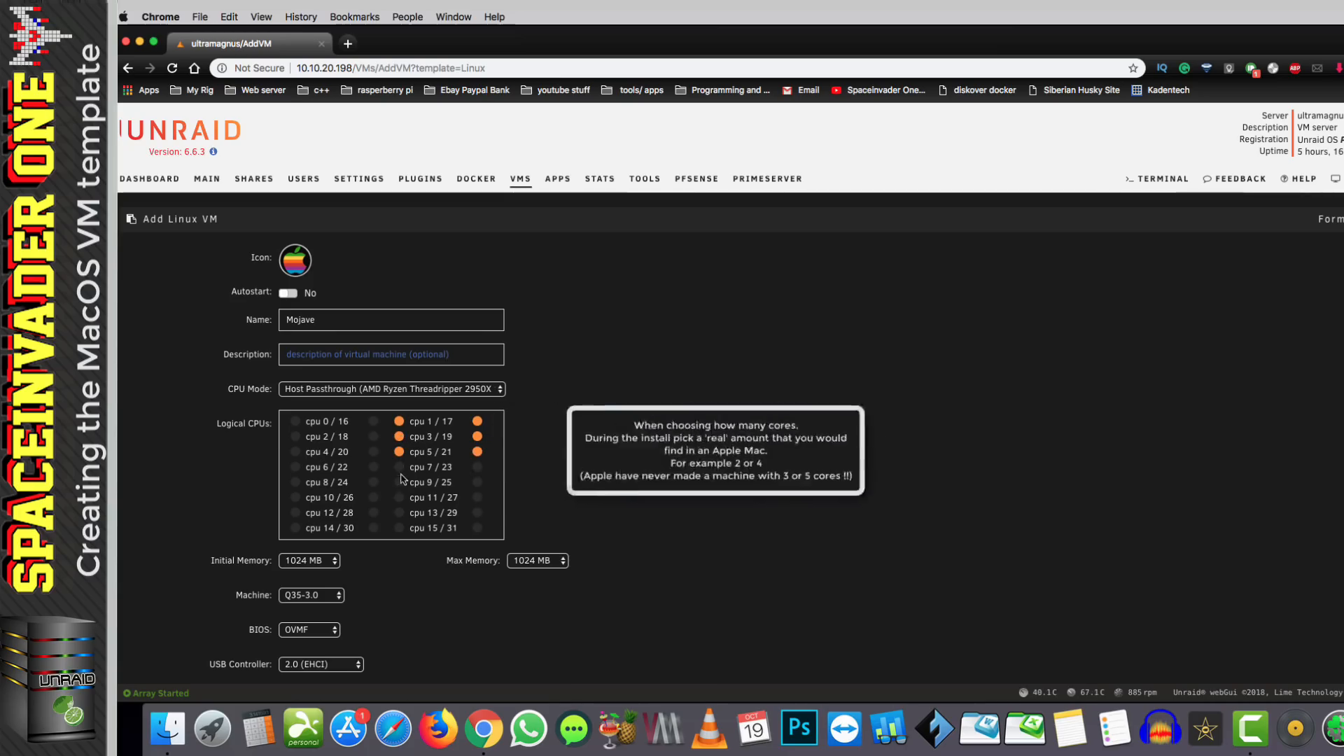
pyautogui.click(477, 467)
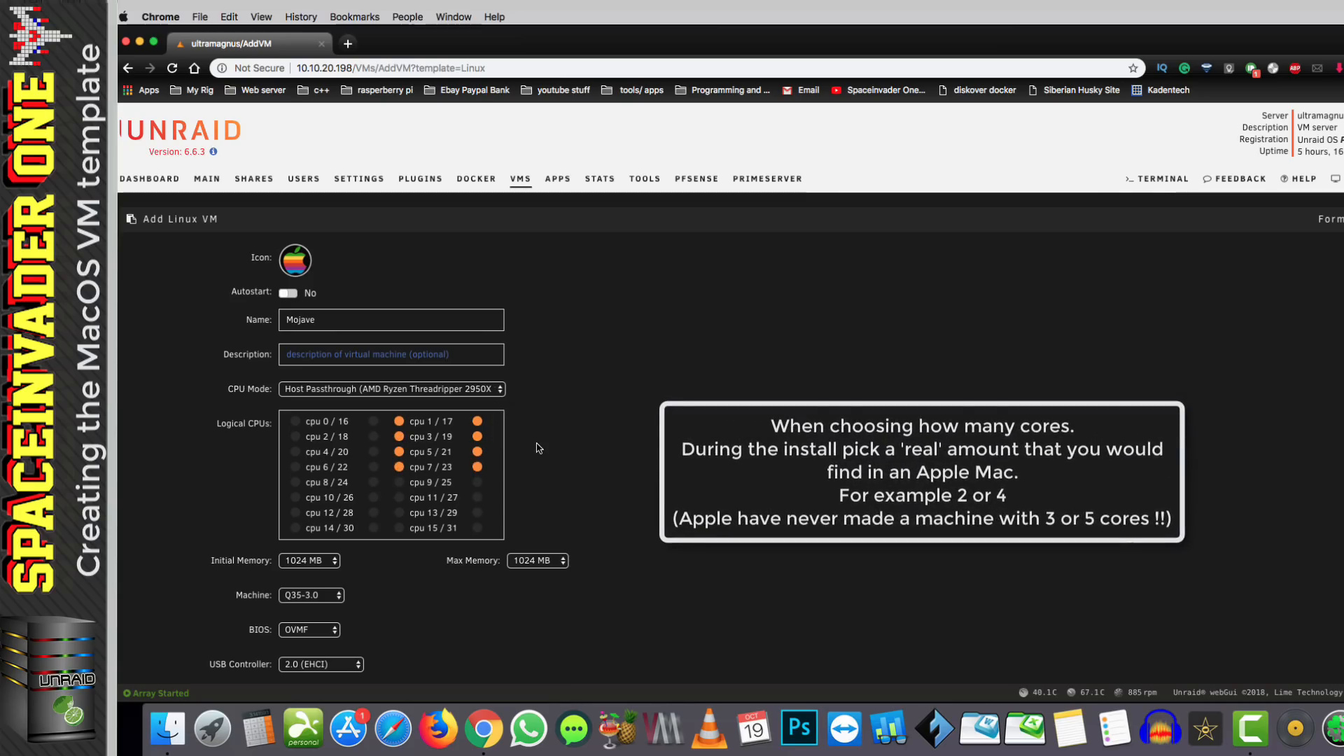
# Set the VM's initial memory to 8192 MB and keep Q35-3.0 as the machine type
pyautogui.click(336, 567)
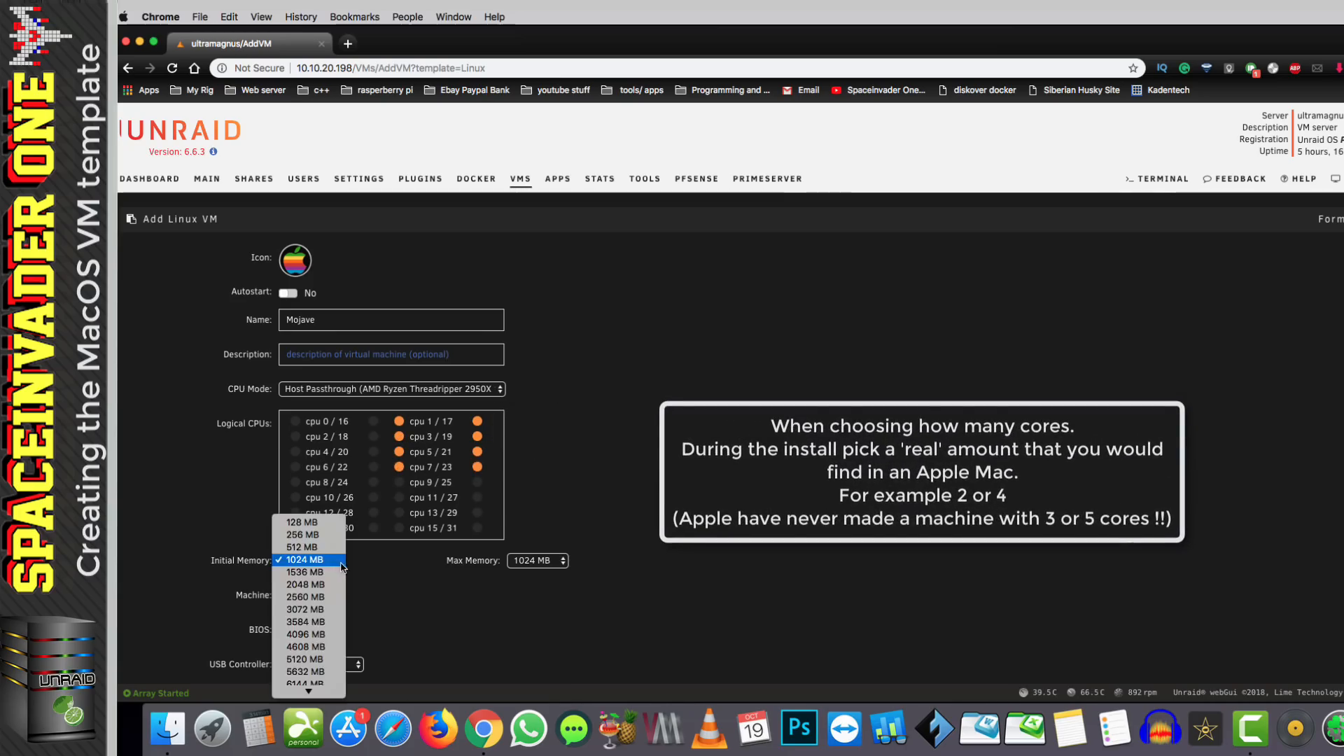
pyautogui.scroll(-5, 335, 574)
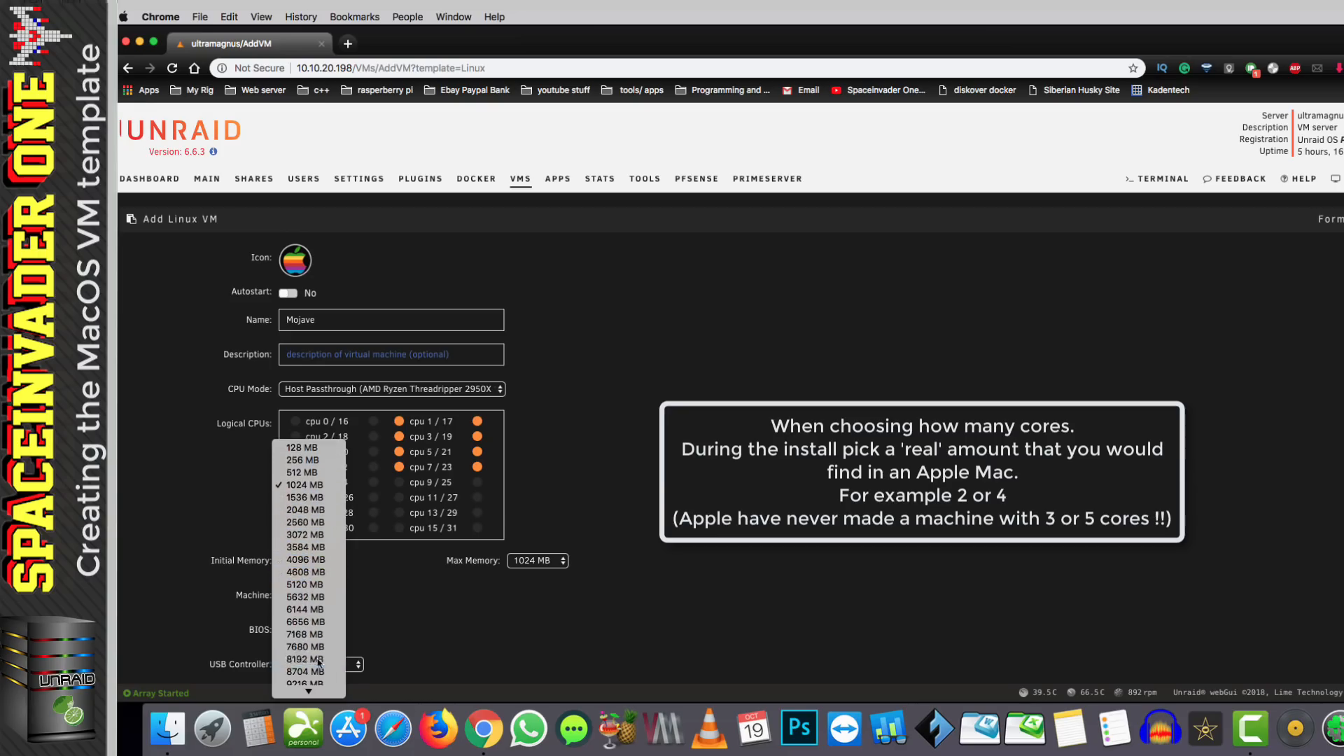
pyautogui.click(318, 659)
pyautogui.scroll(-2, 409, 599)
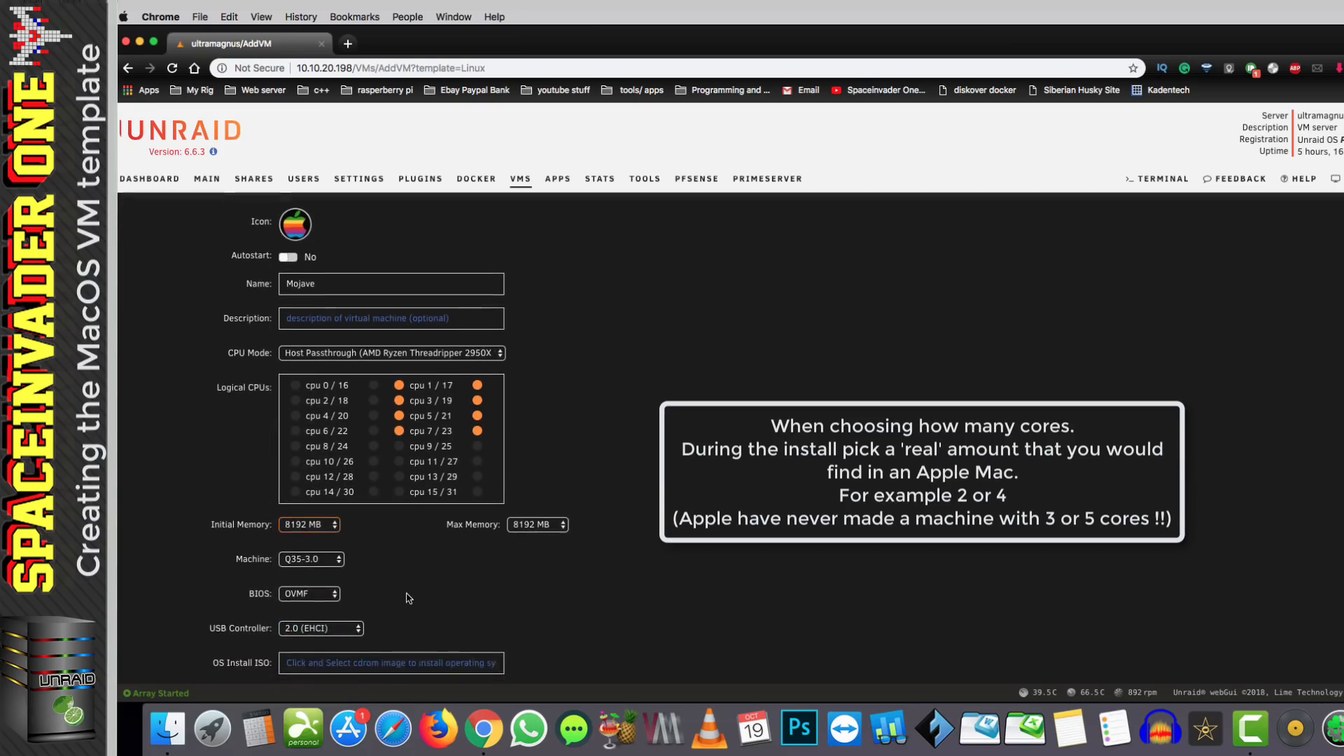
pyautogui.scroll(-5, 409, 598)
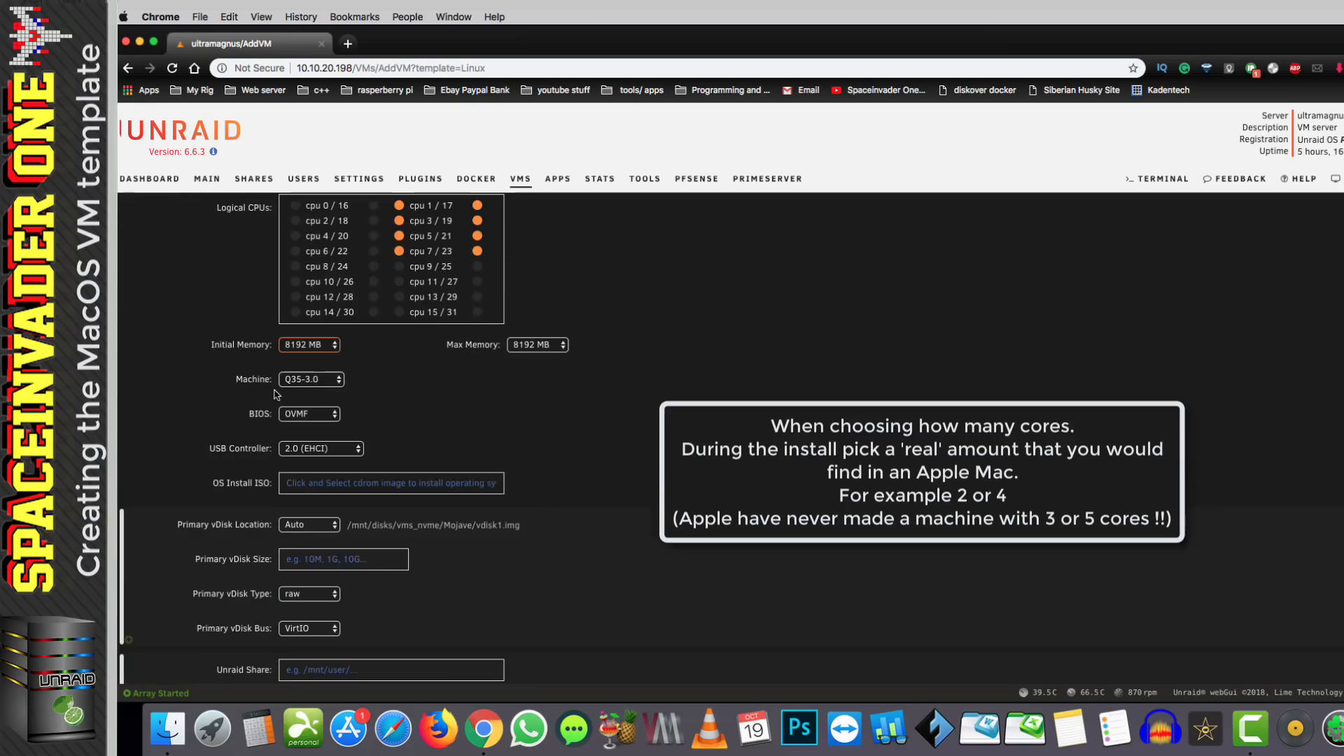
pyautogui.click(312, 382)
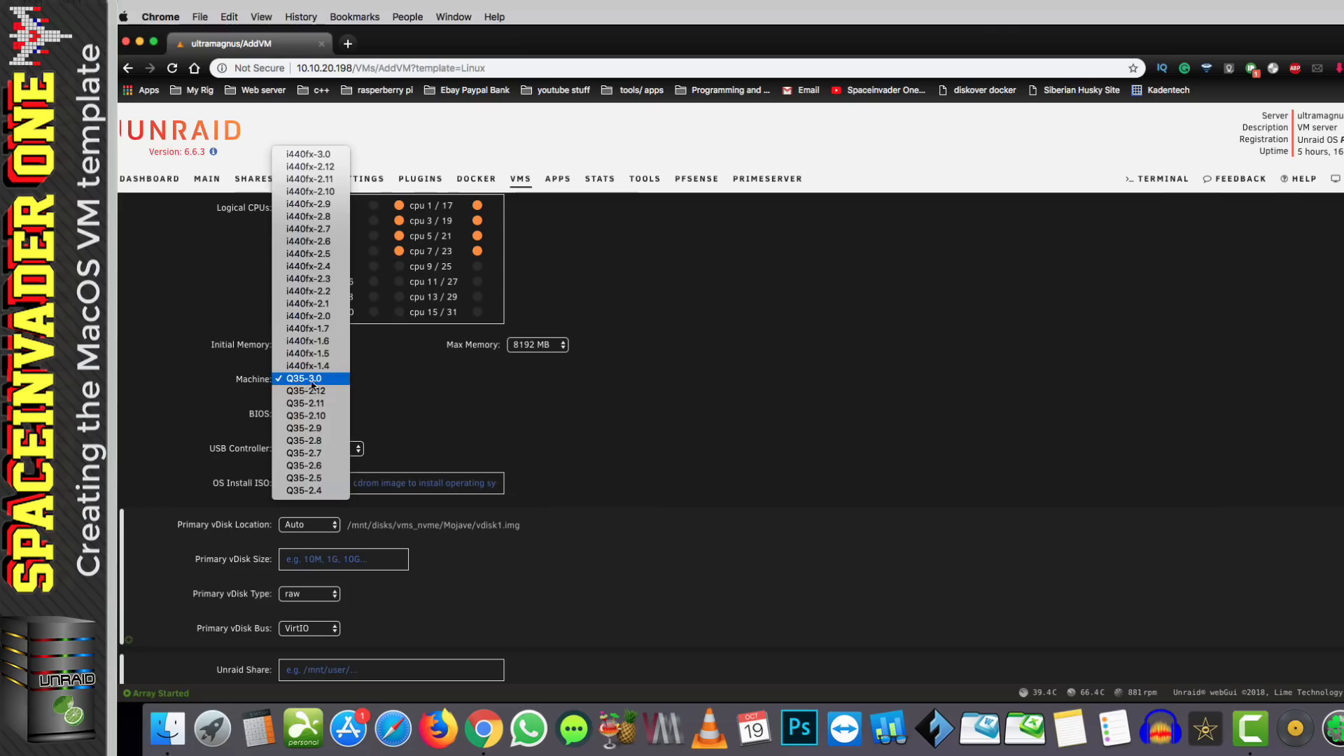
pyautogui.click(310, 382)
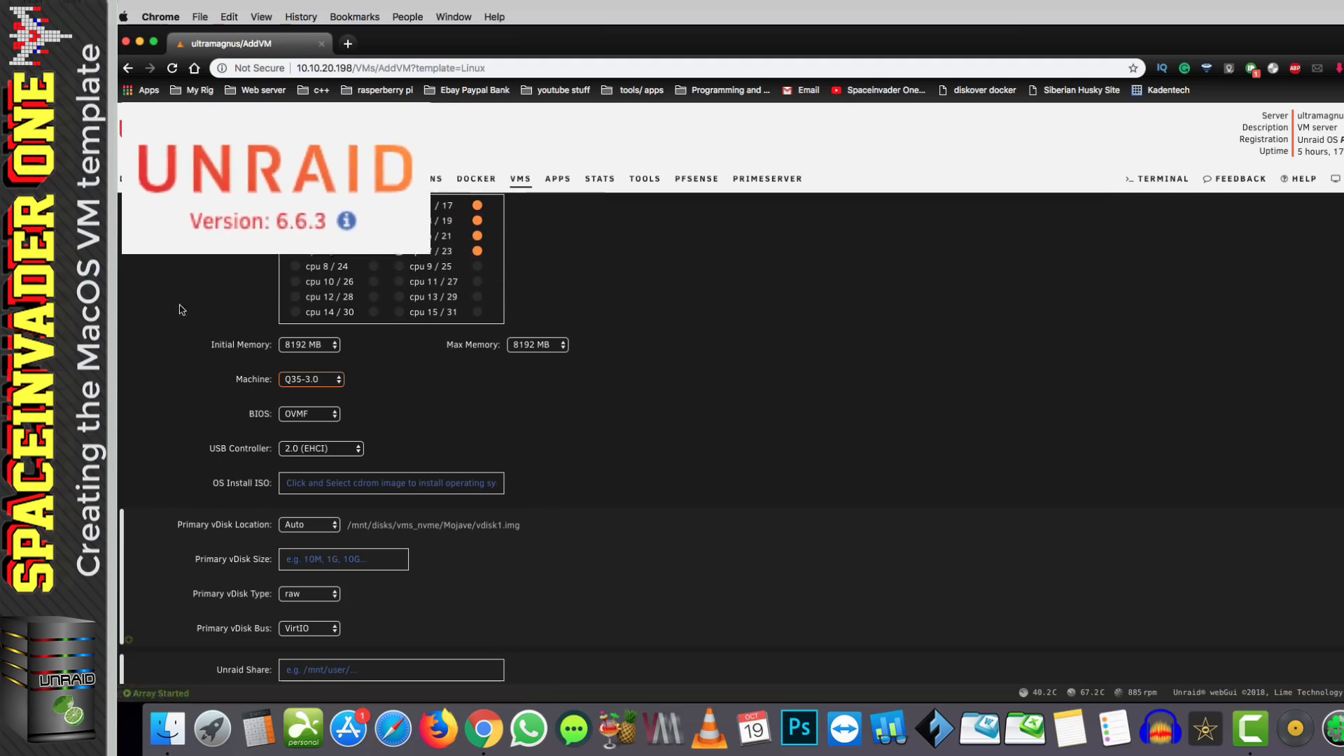
# Set the primary vDisk size to 1G and add a second vDisk of 1G
pyautogui.scroll(-2, 534, 426)
pyautogui.scroll(-5, 534, 428)
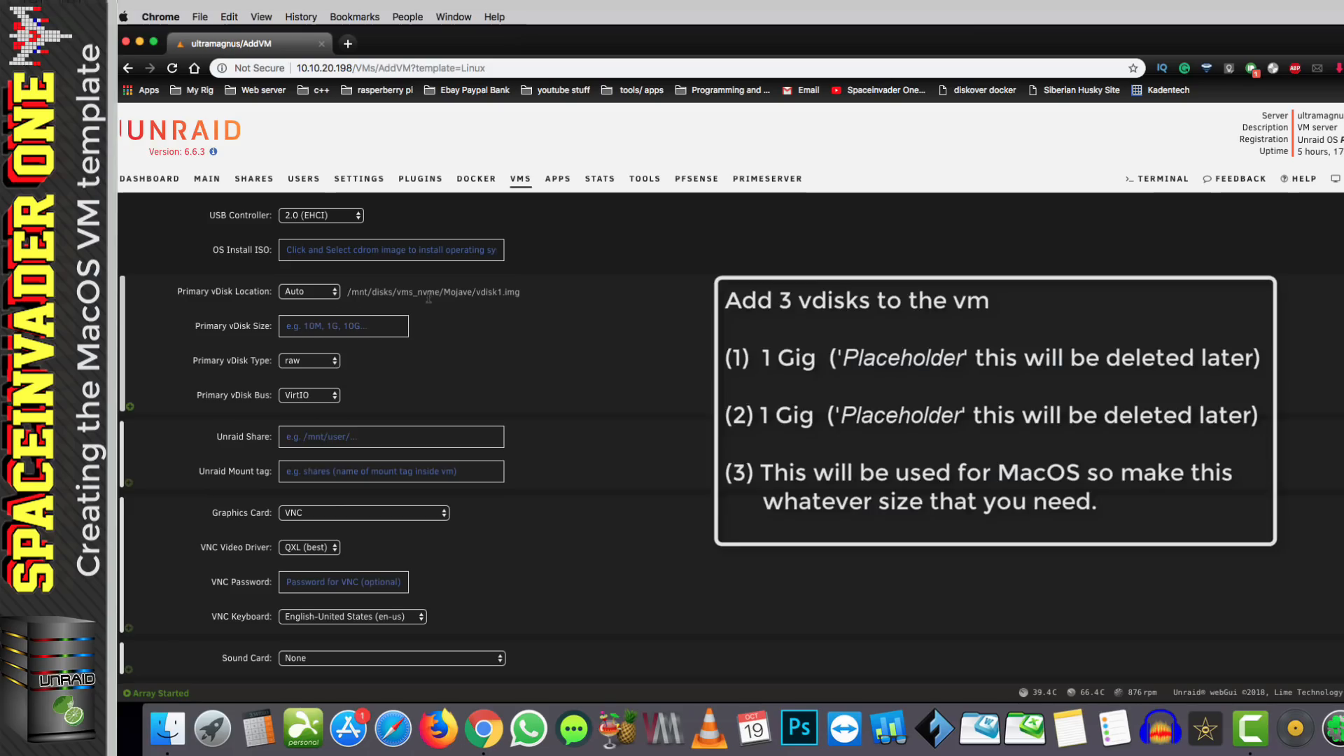
pyautogui.click(343, 325)
pyautogui.write('1G')
pyautogui.click(130, 407)
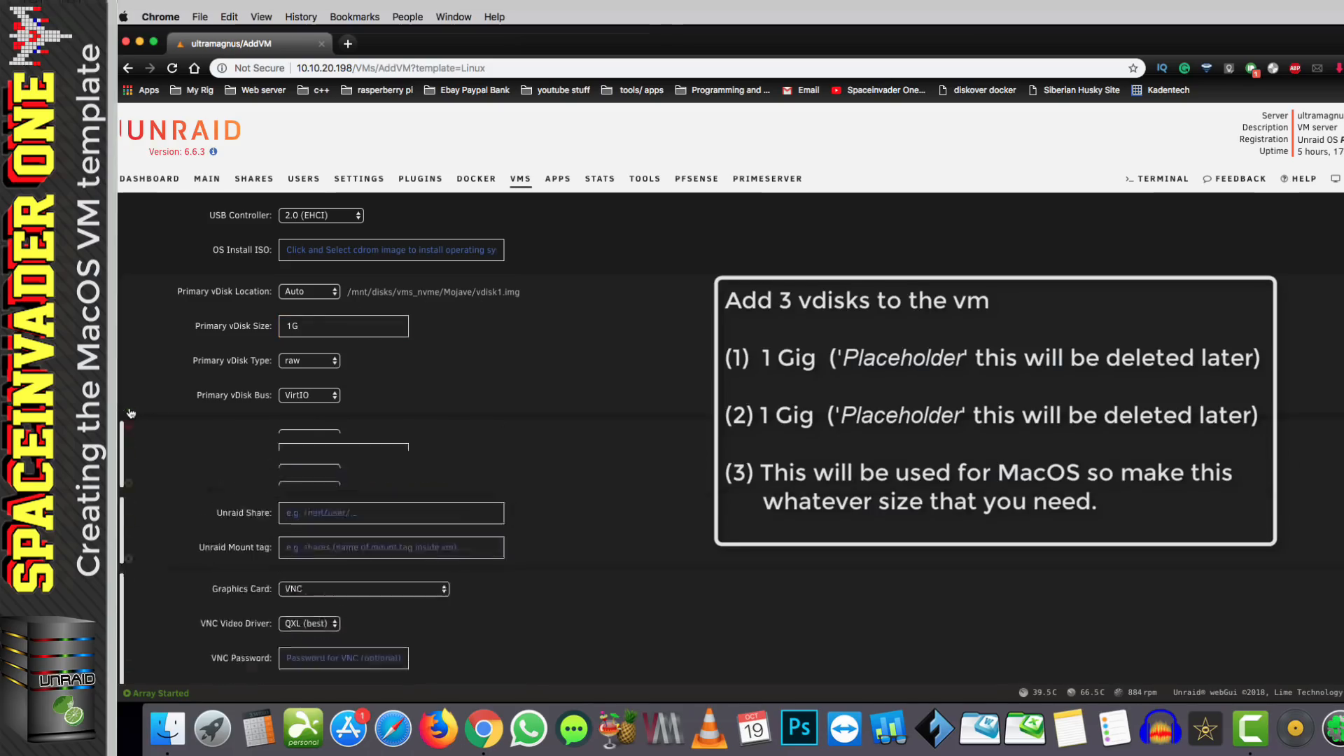
pyautogui.click(308, 468)
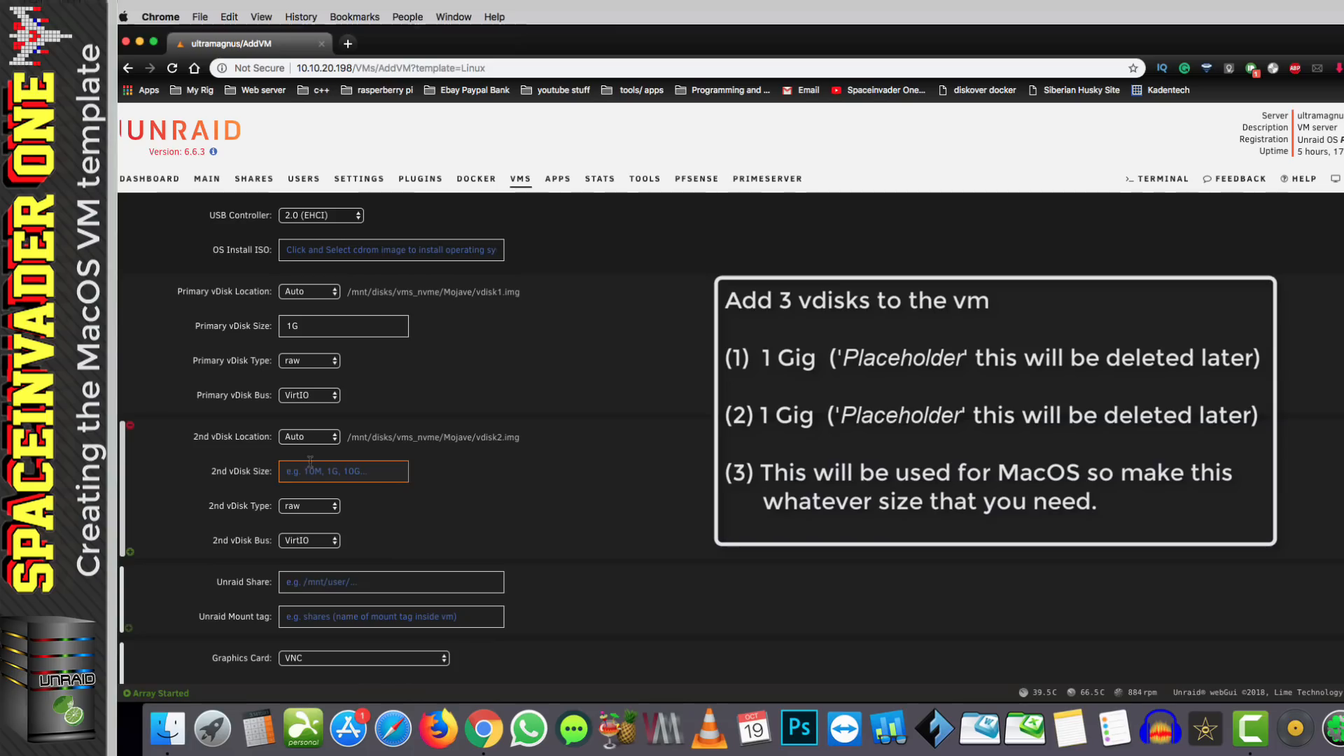
pyautogui.write('1G')
# Add a third vDisk with a size of 50G for the macOS installation
pyautogui.click(130, 553)
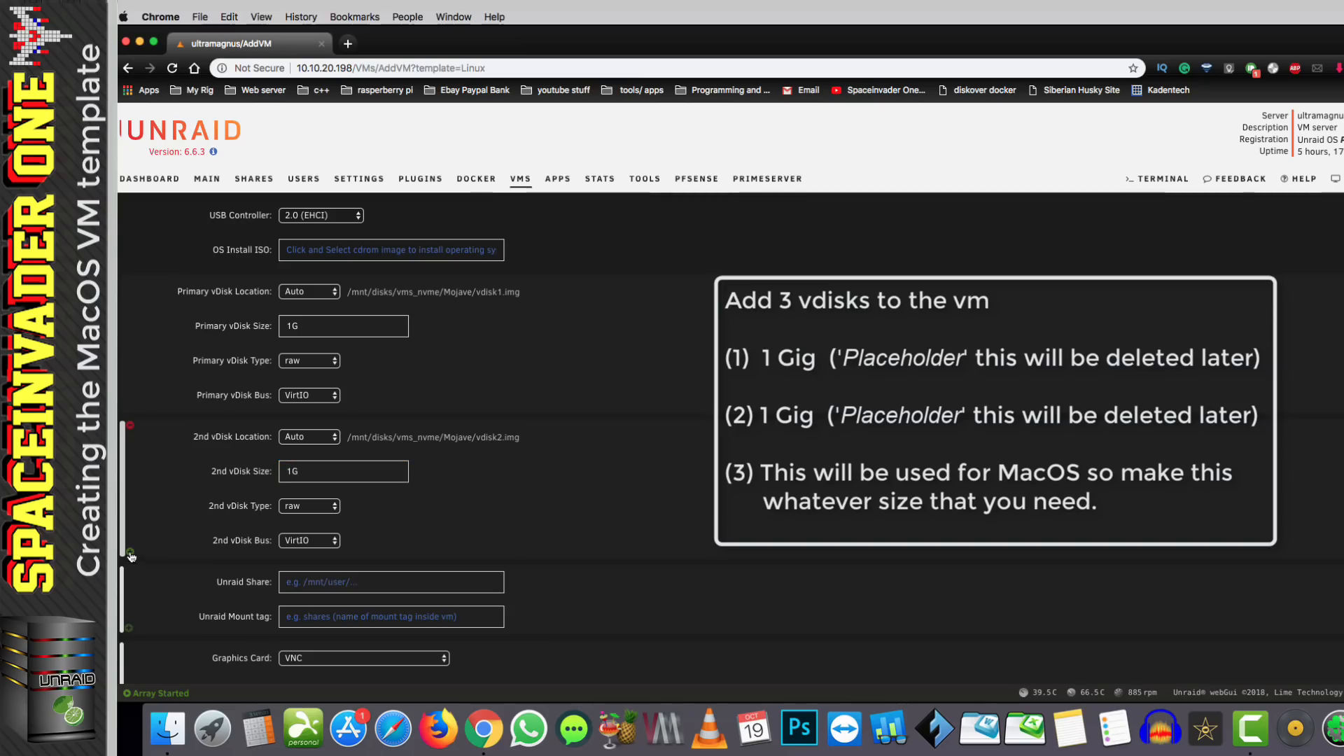
pyautogui.scroll(-1, 443, 574)
pyautogui.scroll(-2, 444, 575)
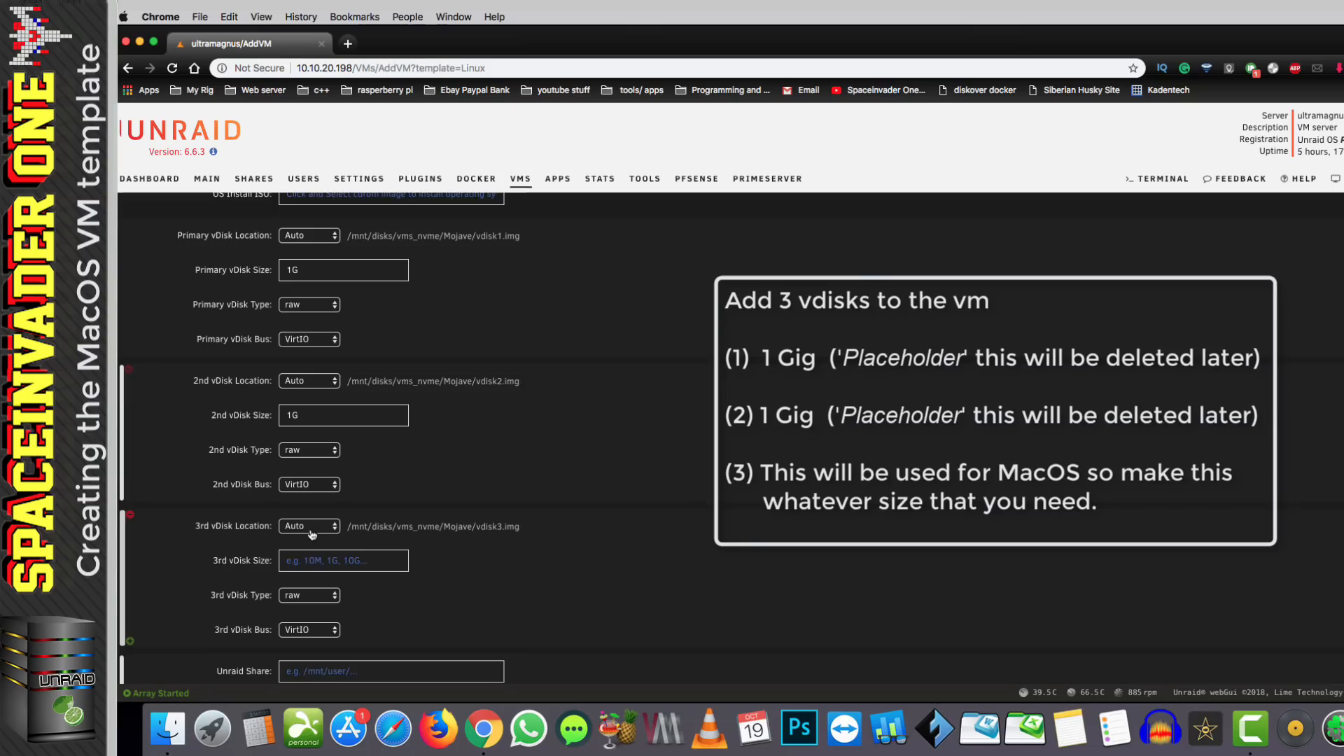
pyautogui.click(302, 560)
pyautogui.write('50G')
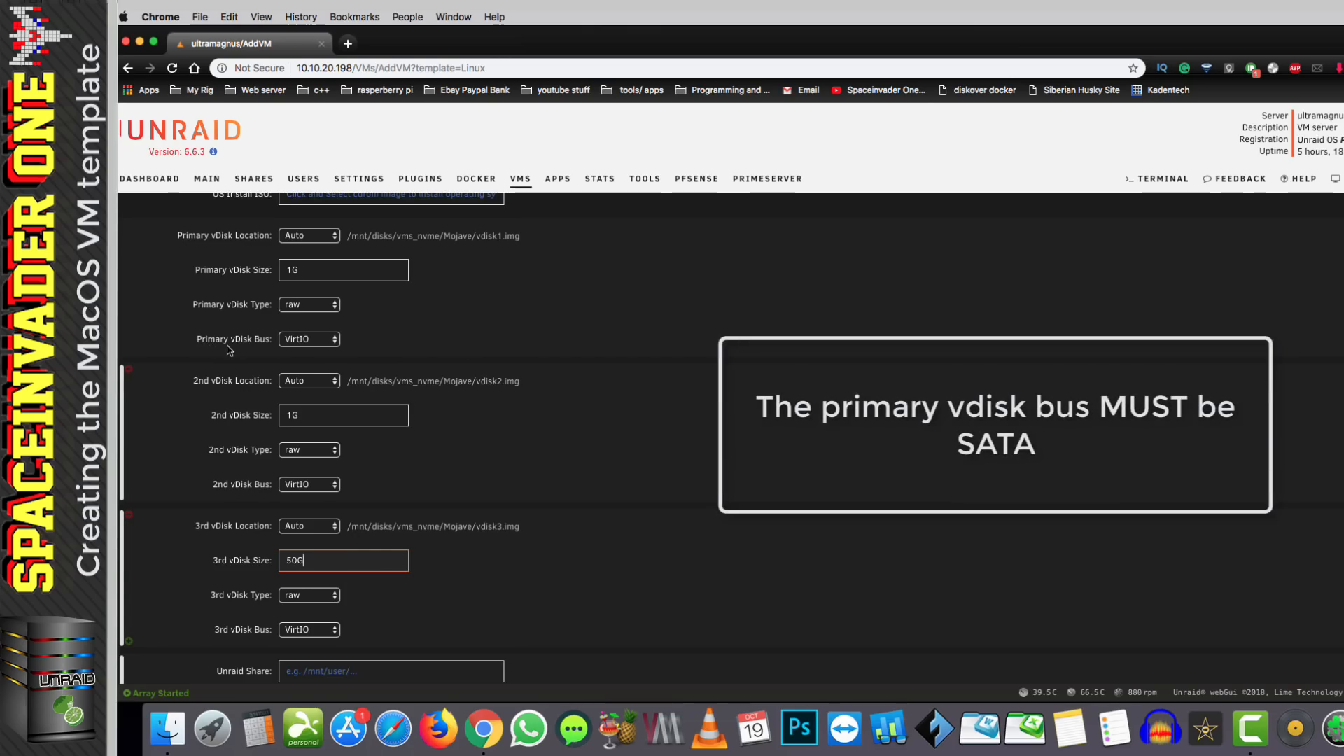
# Set the bus of the primary, second and third vDisks to SATA
pyautogui.click(305, 340)
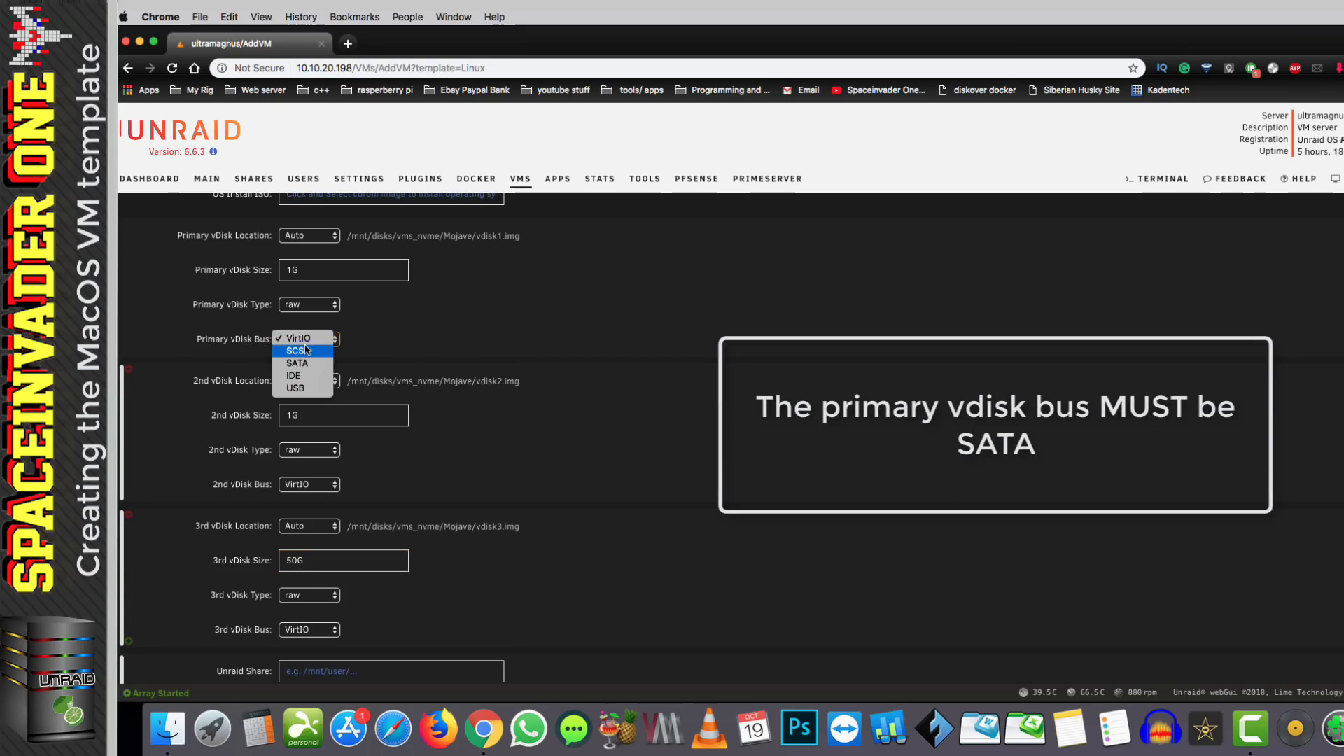
pyautogui.click(297, 364)
pyautogui.click(319, 486)
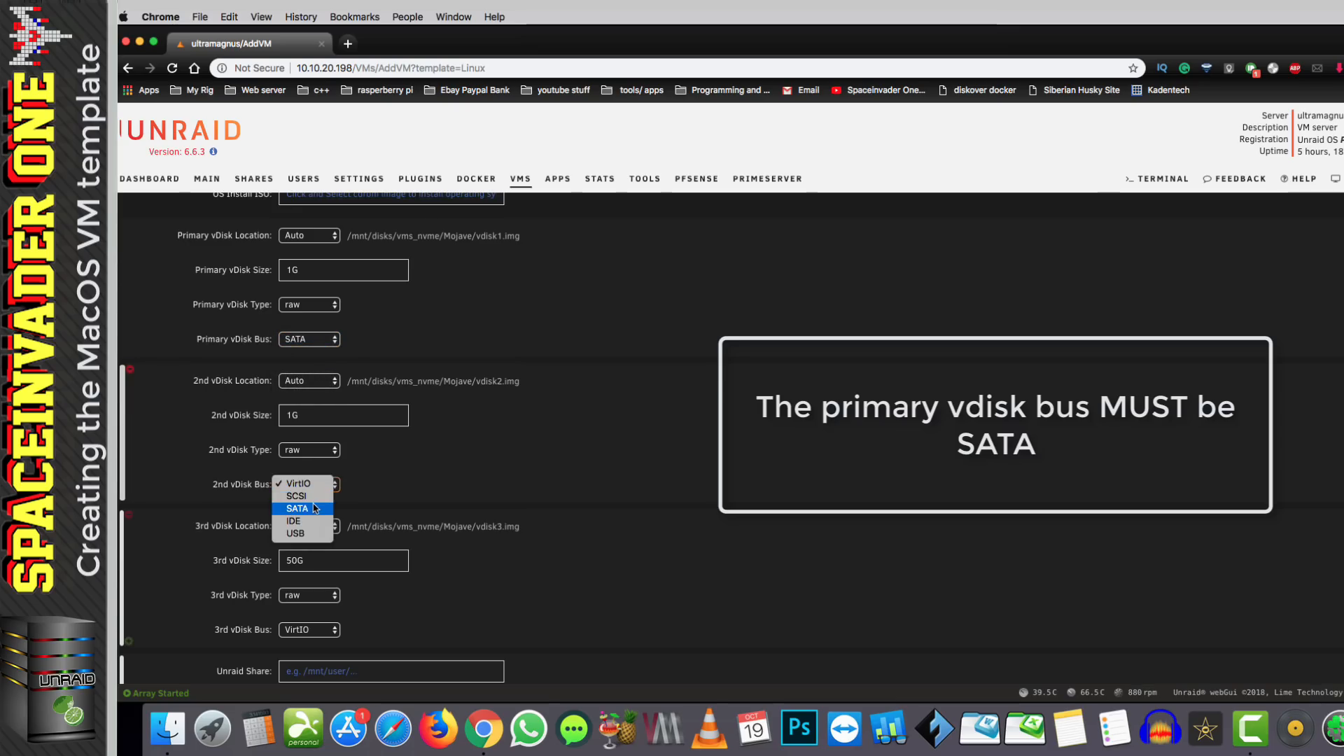
pyautogui.click(301, 509)
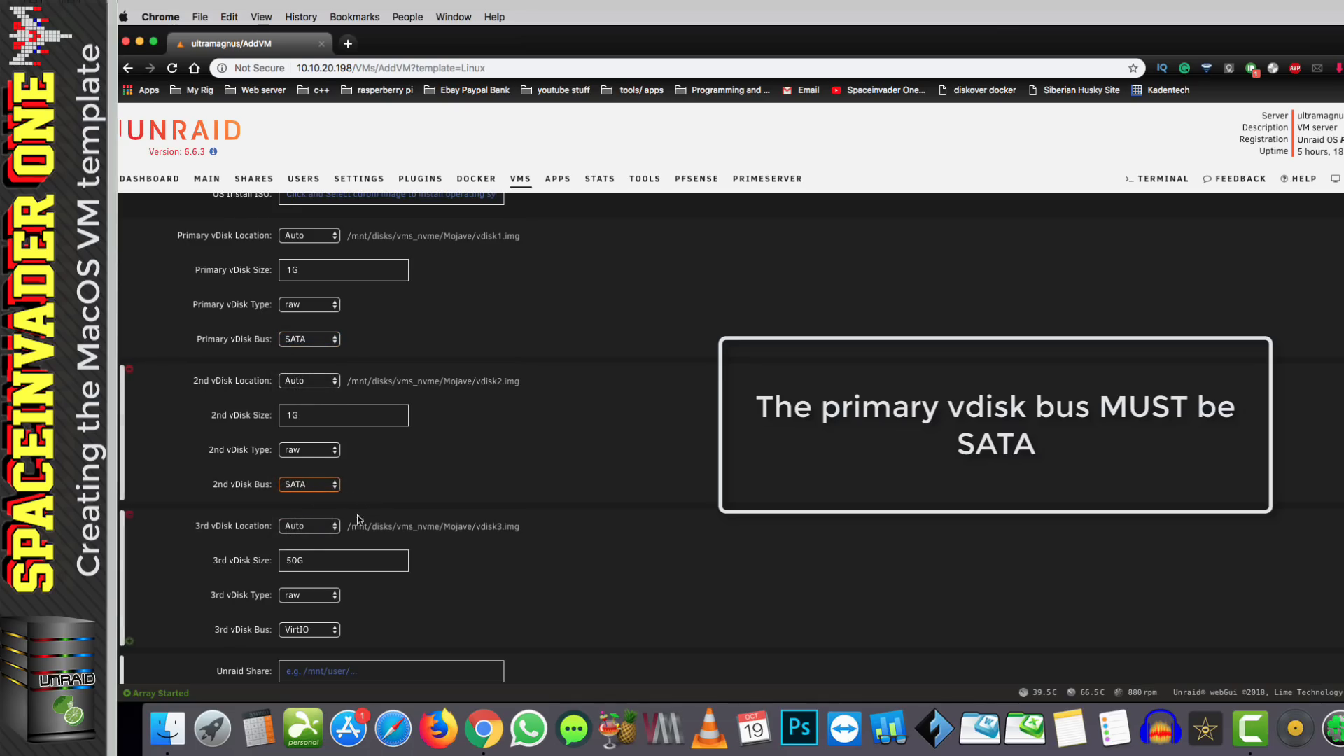
pyautogui.click(328, 629)
pyautogui.click(320, 653)
# Create the VM with starting after creation turned off, and minimize the browser window
pyautogui.scroll(-5, 465, 563)
pyautogui.scroll(-4, 457, 557)
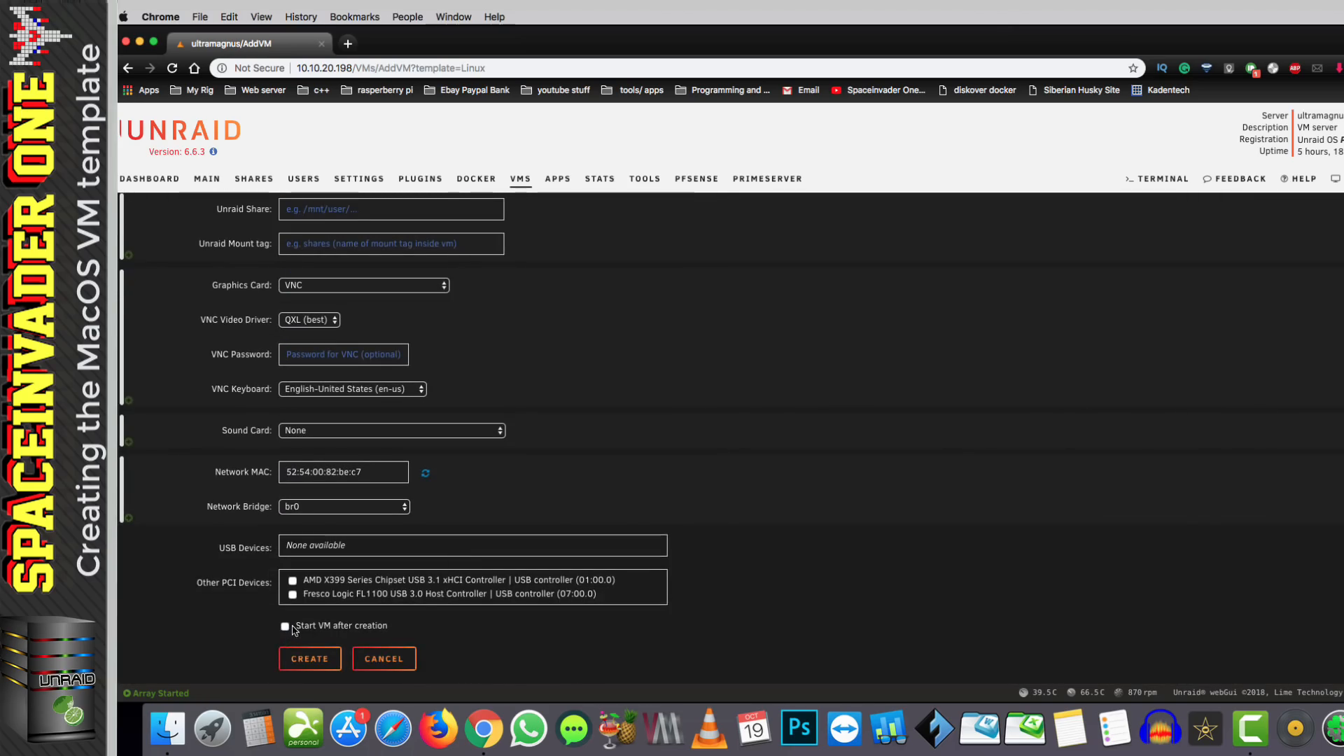
pyautogui.click(311, 664)
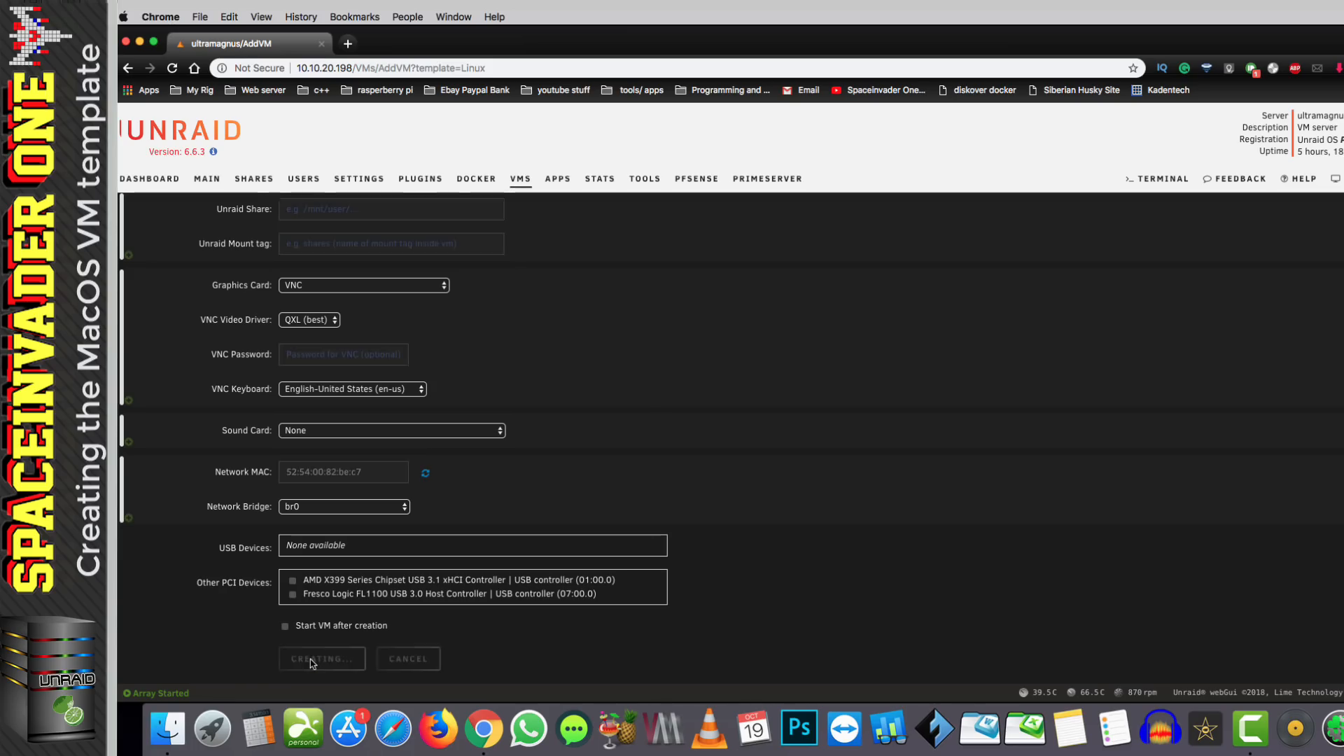
pyautogui.click(140, 43)
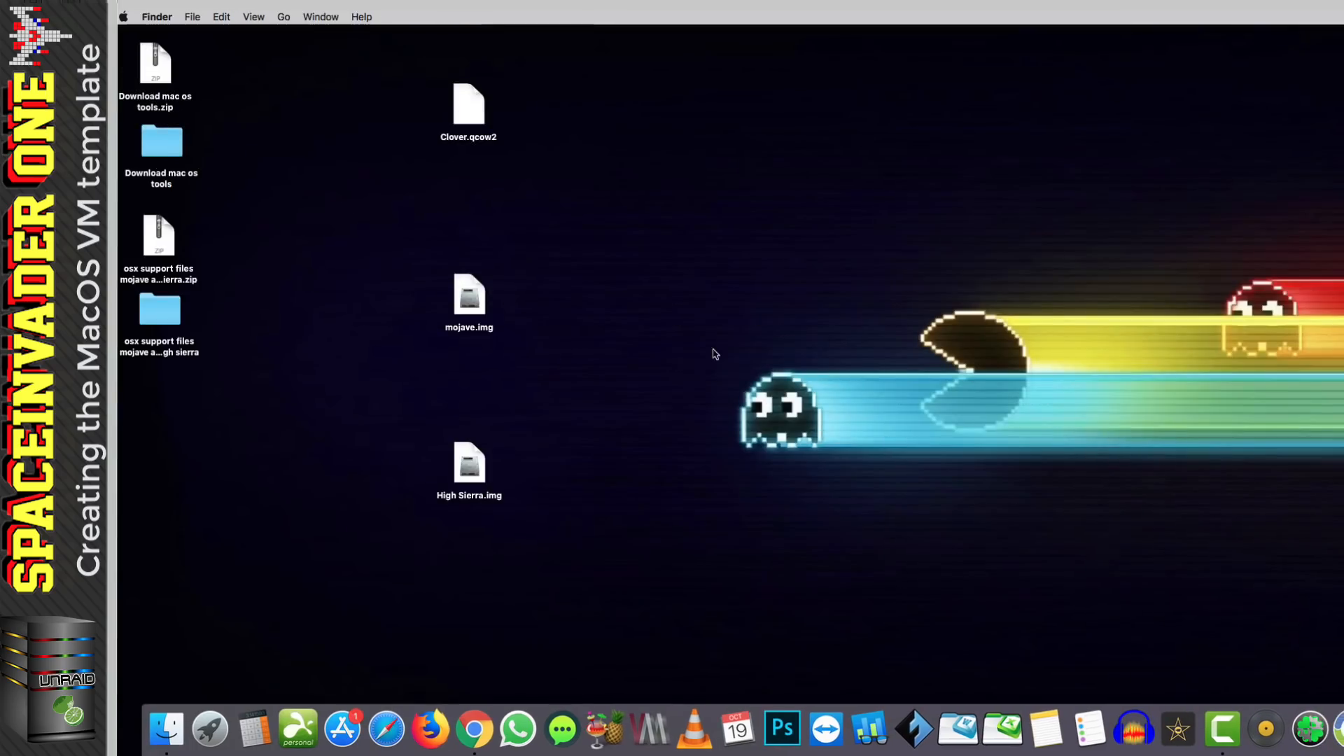
# Open the Mojave folder inside the vms_nvme share of the ULTRAMAGNUS server in Finder
pyautogui.click(166, 729)
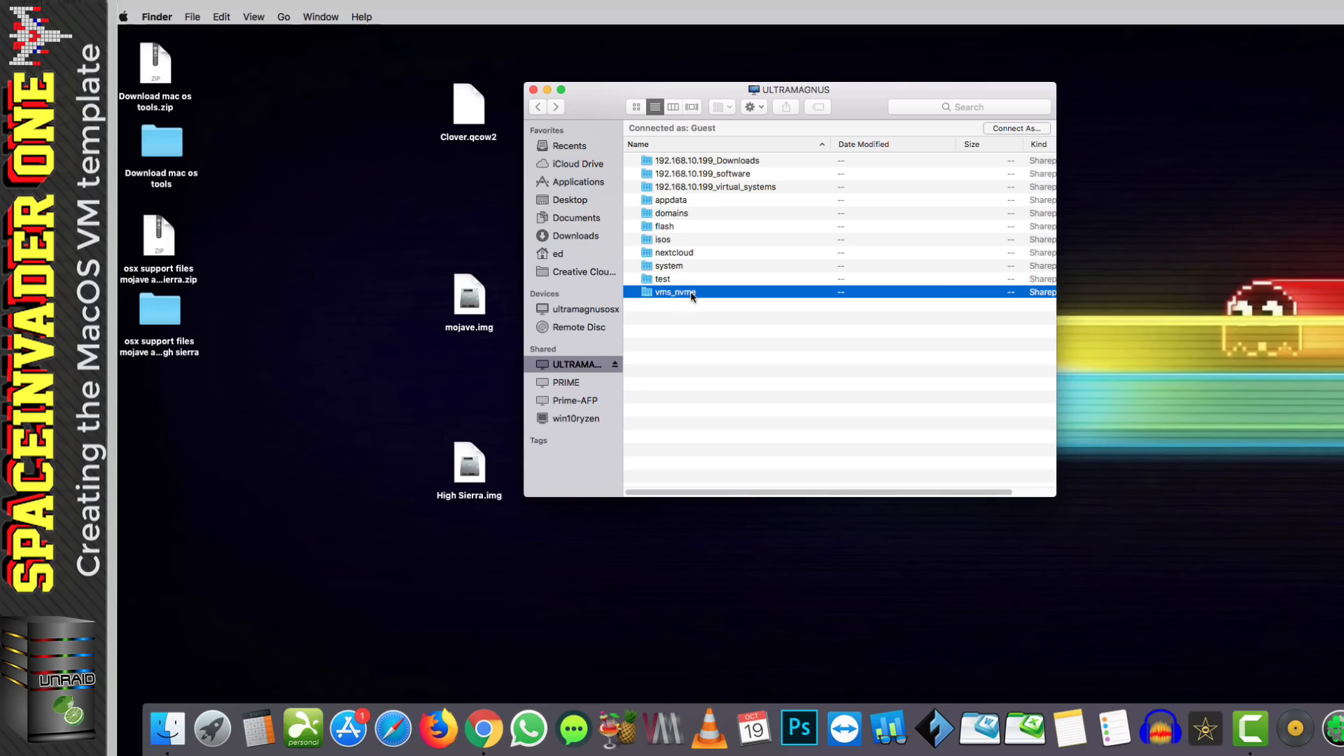
pyautogui.doubleClick(691, 295)
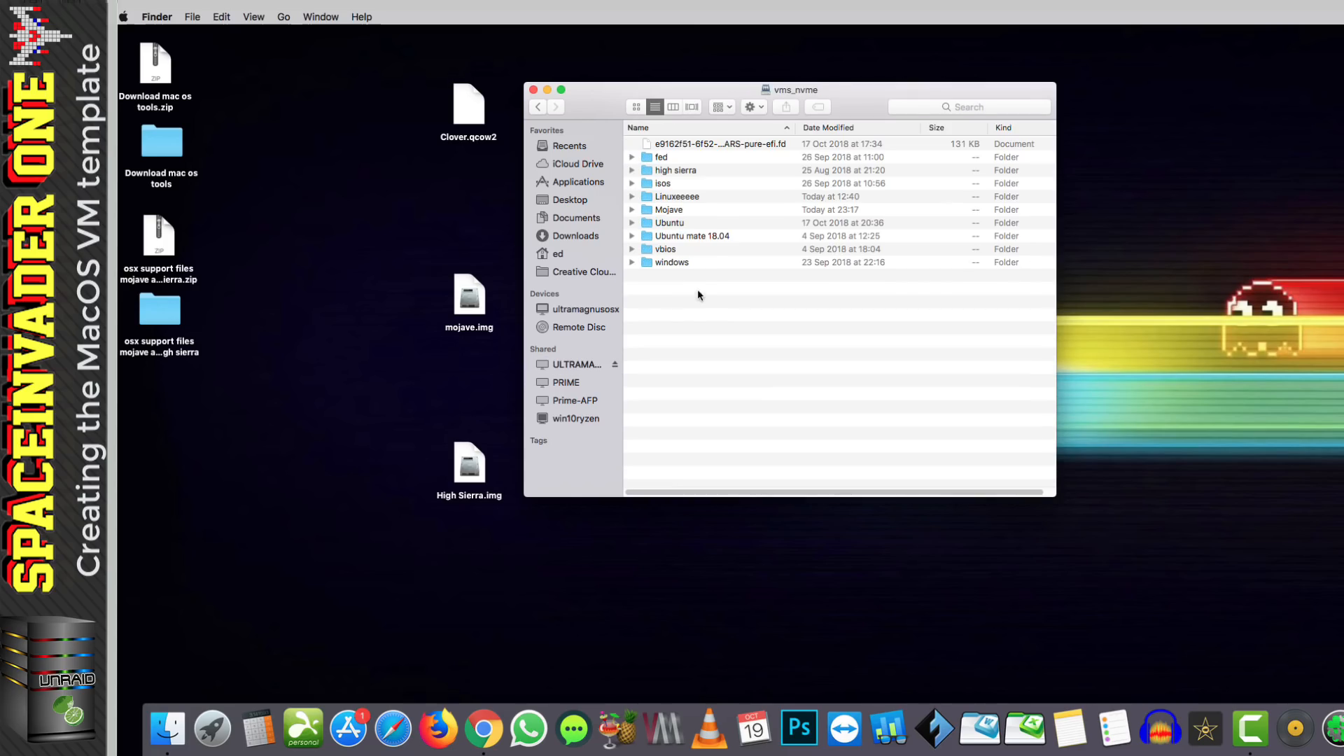
pyautogui.click(668, 210)
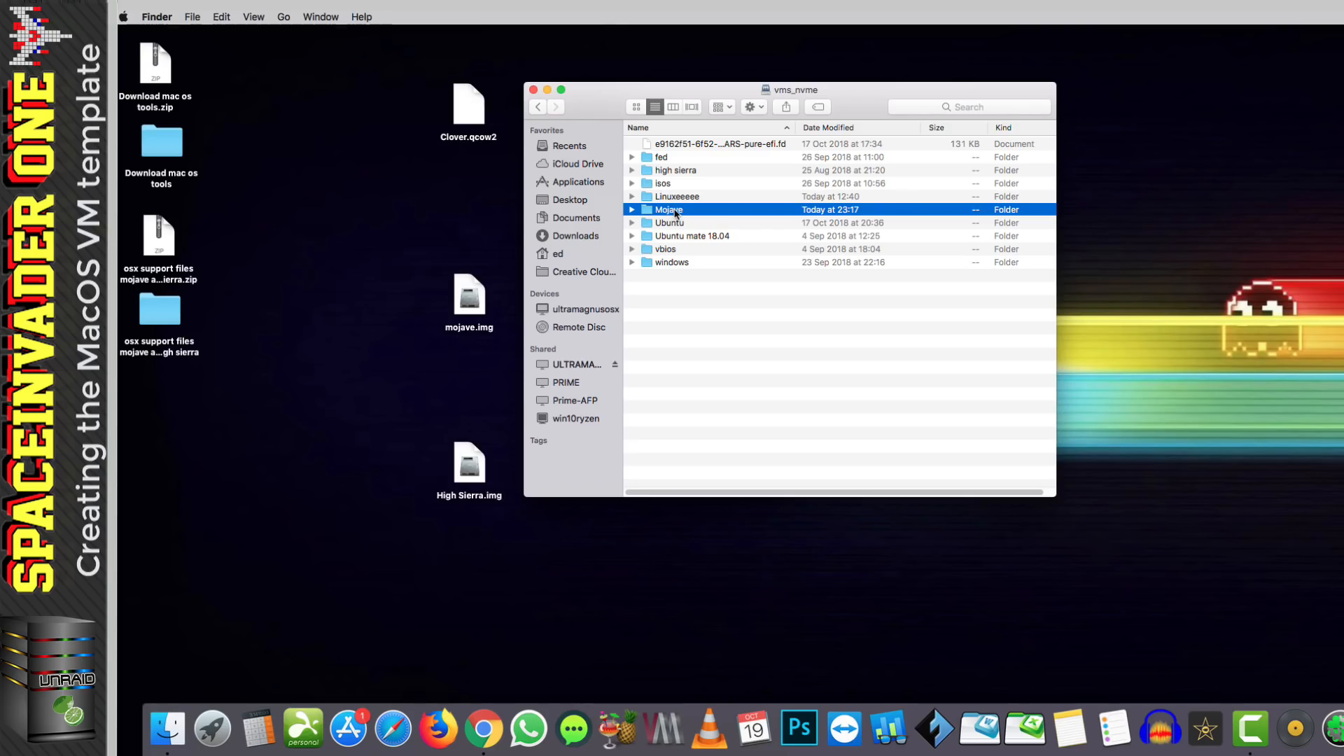
pyautogui.doubleClick(676, 212)
# Delete the placeholder disks vdisk1.img and vdisk2.img from the Mojave folder
pyautogui.click(686, 147)
pyautogui.click(684, 161)
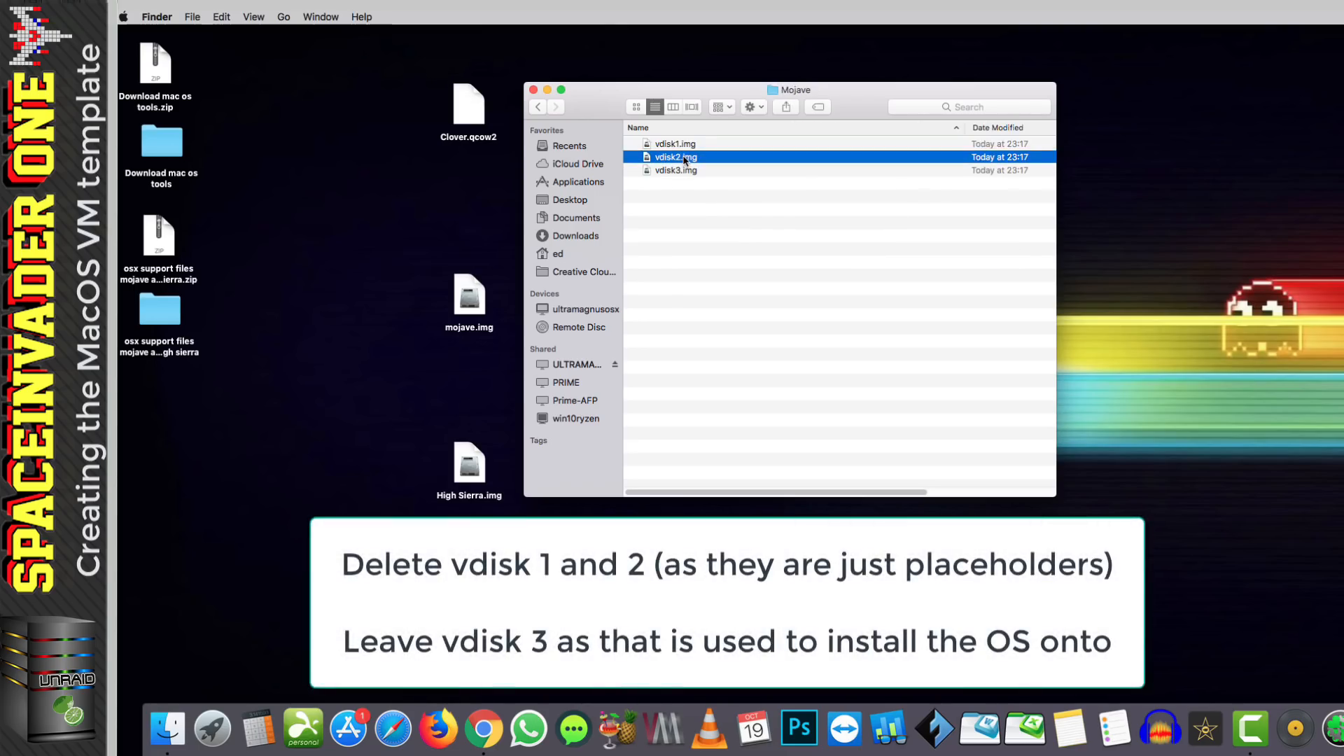
pyautogui.click(685, 147)
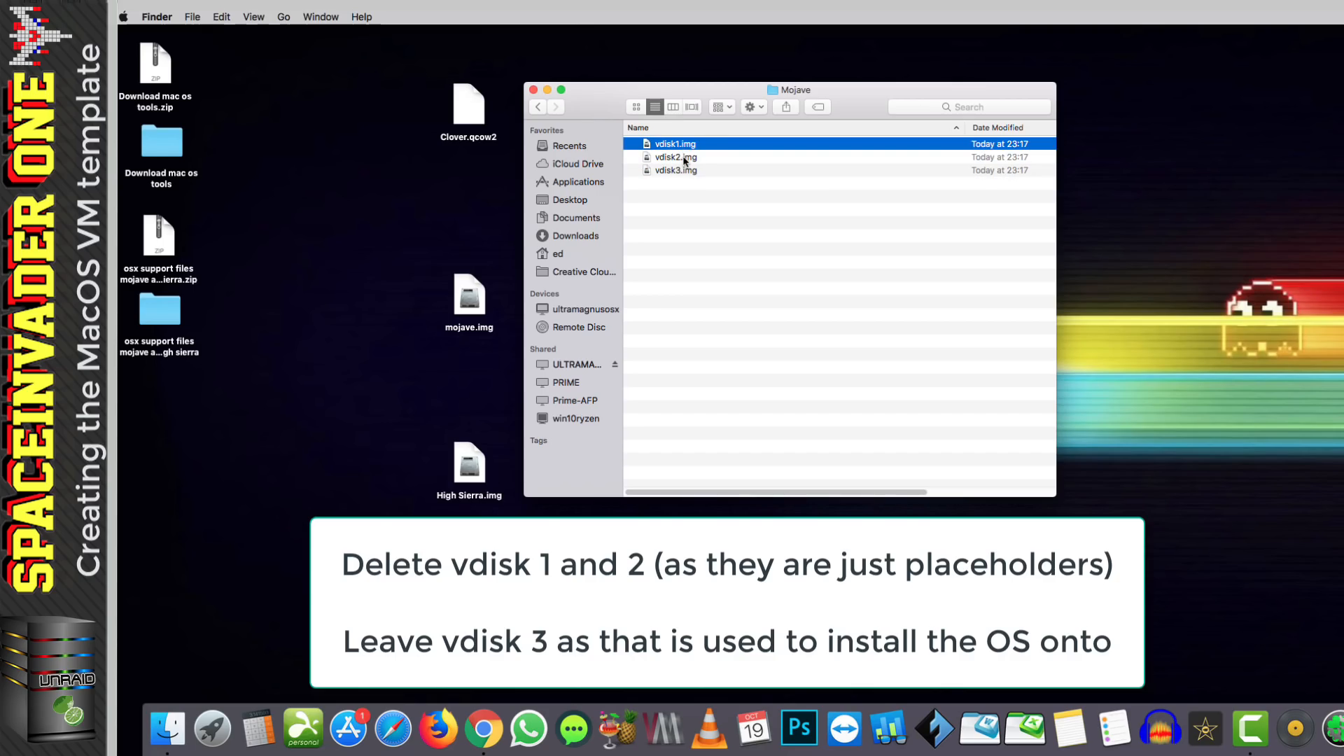
pyautogui.keyDown('super'); pyautogui.click(684, 160); pyautogui.keyUp('super')
pyautogui.rightClick(685, 161)
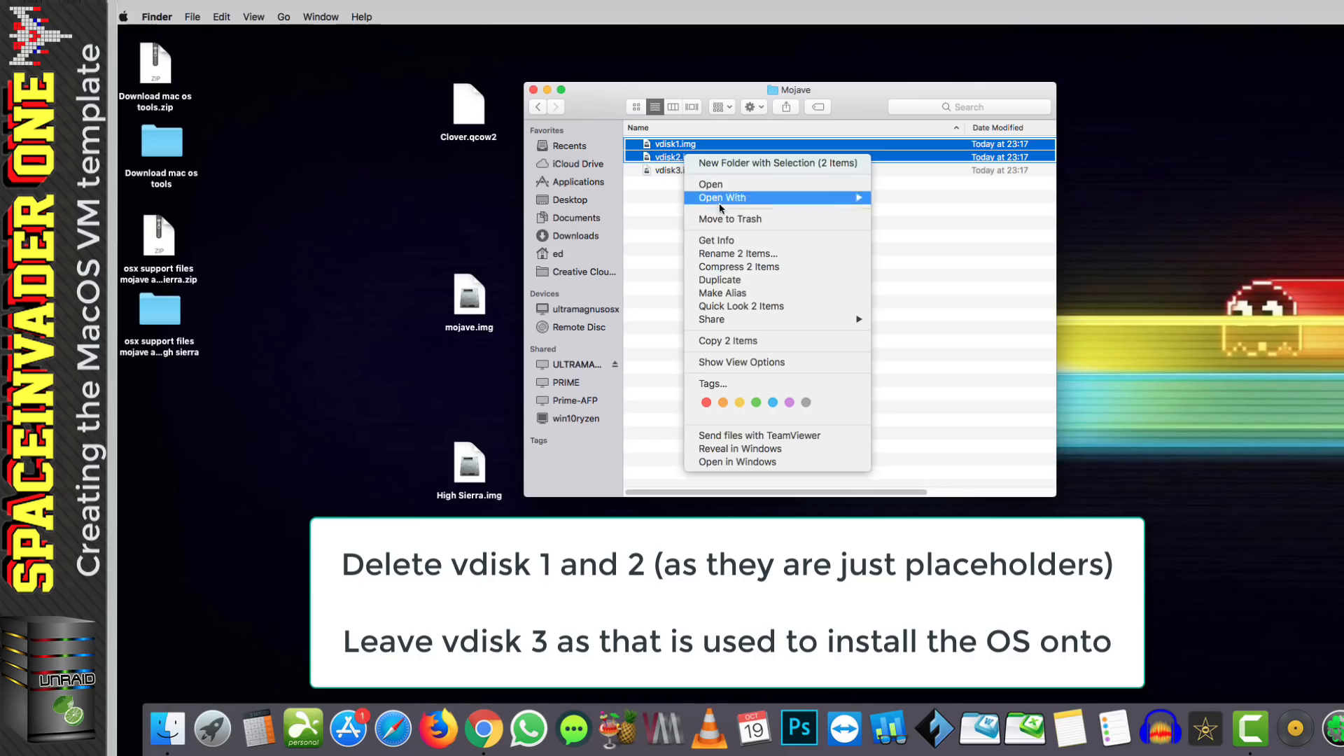
pyautogui.click(725, 217)
# Copy Clover.qcow2 and mojave.img from the desktop into the VM's Mojave folder
pyautogui.click(476, 119)
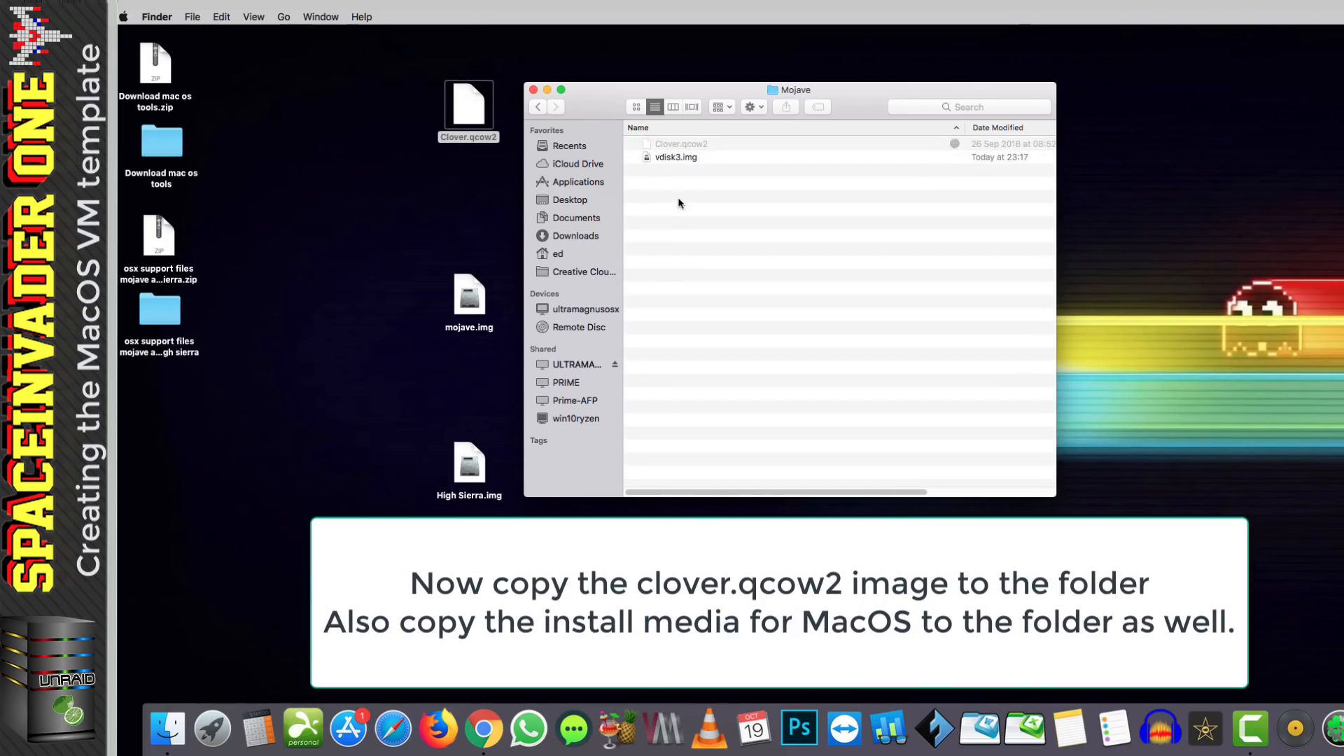
pyautogui.moveTo(468, 304); pyautogui.dragTo(699, 284)
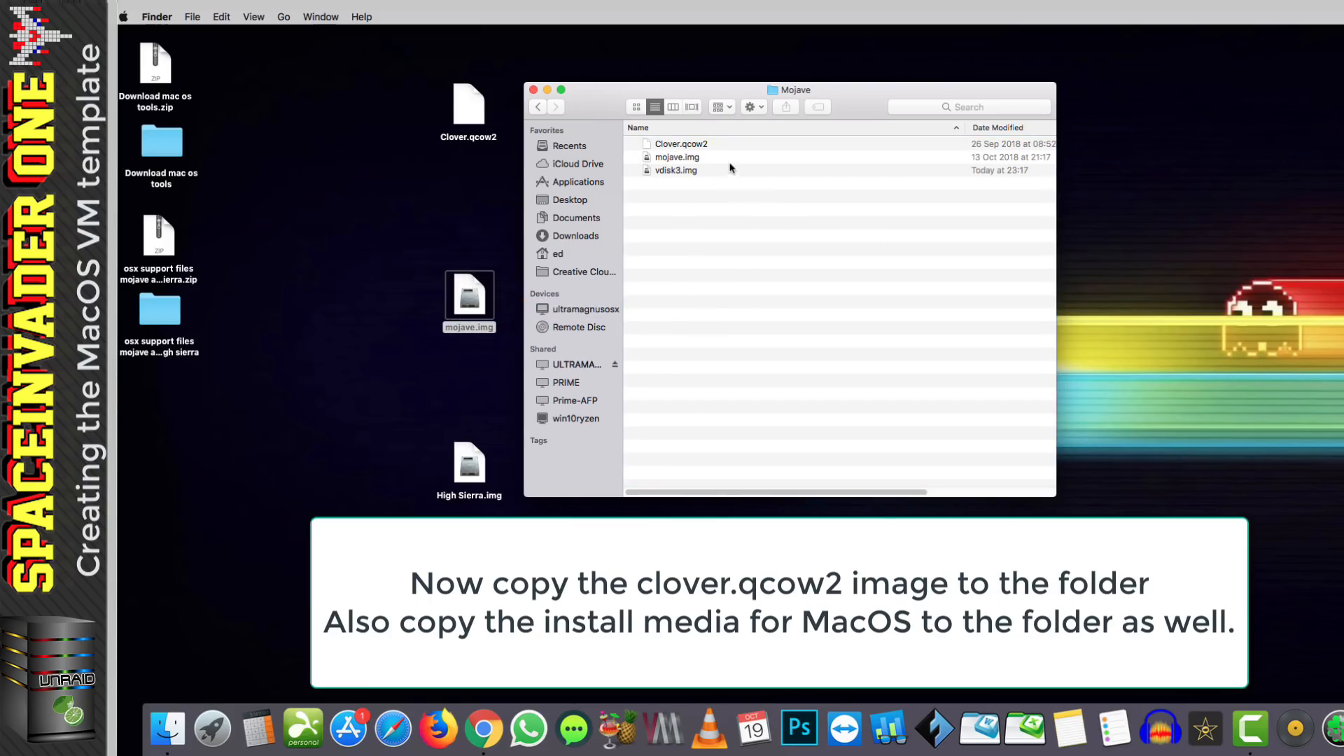
pyautogui.click(697, 147)
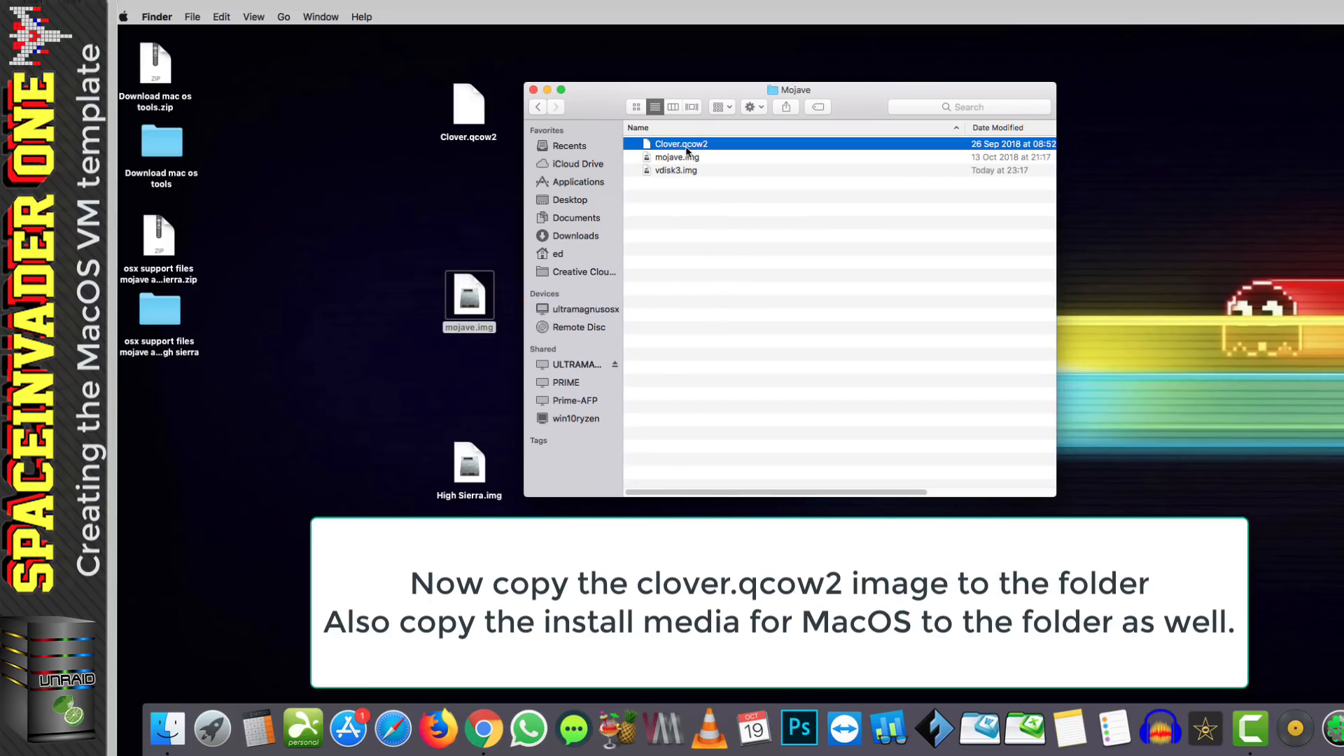
pyautogui.click(703, 157)
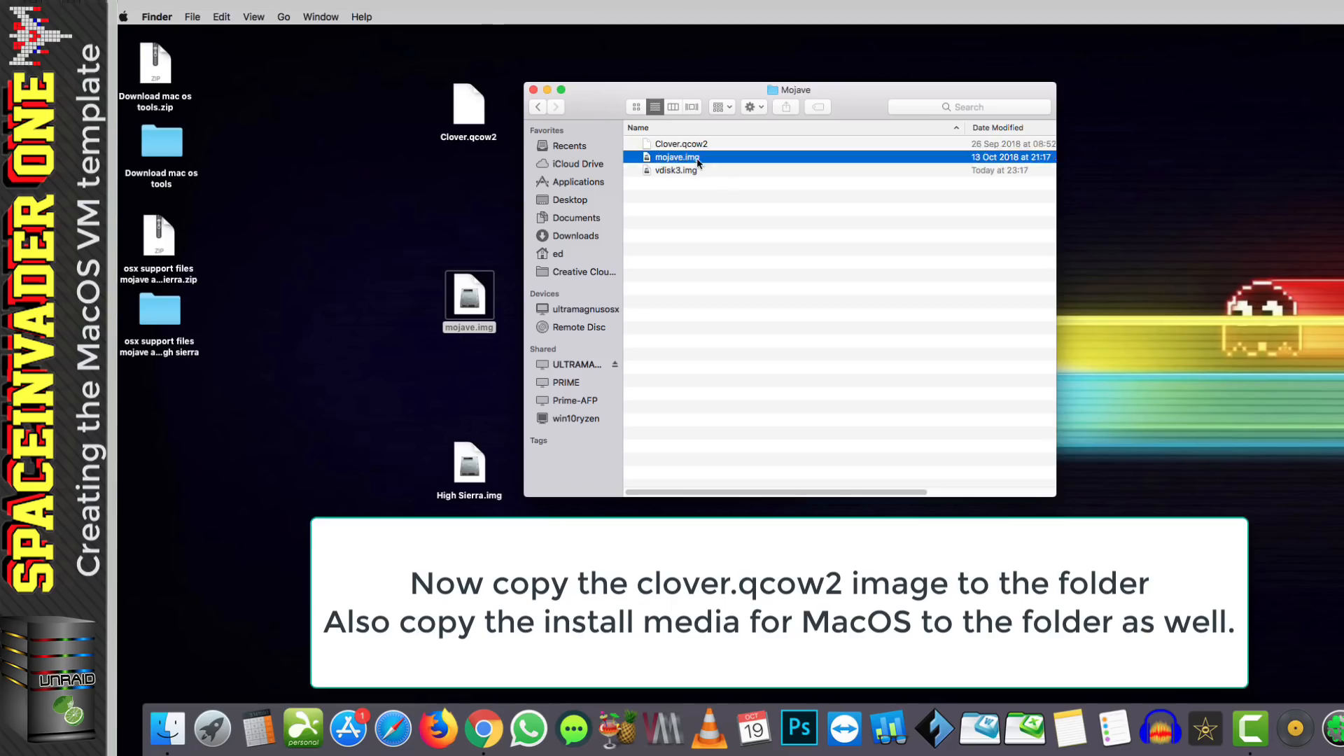
pyautogui.click(696, 170)
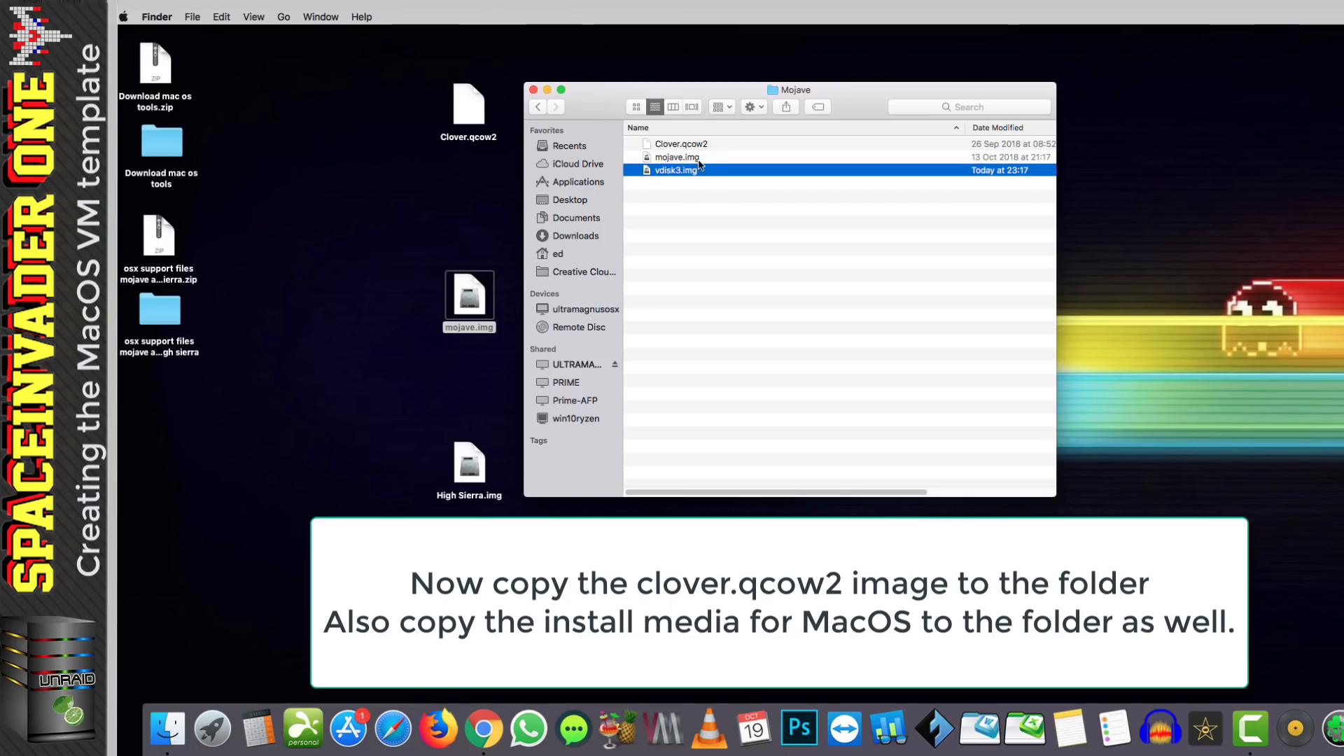
pyautogui.click(706, 196)
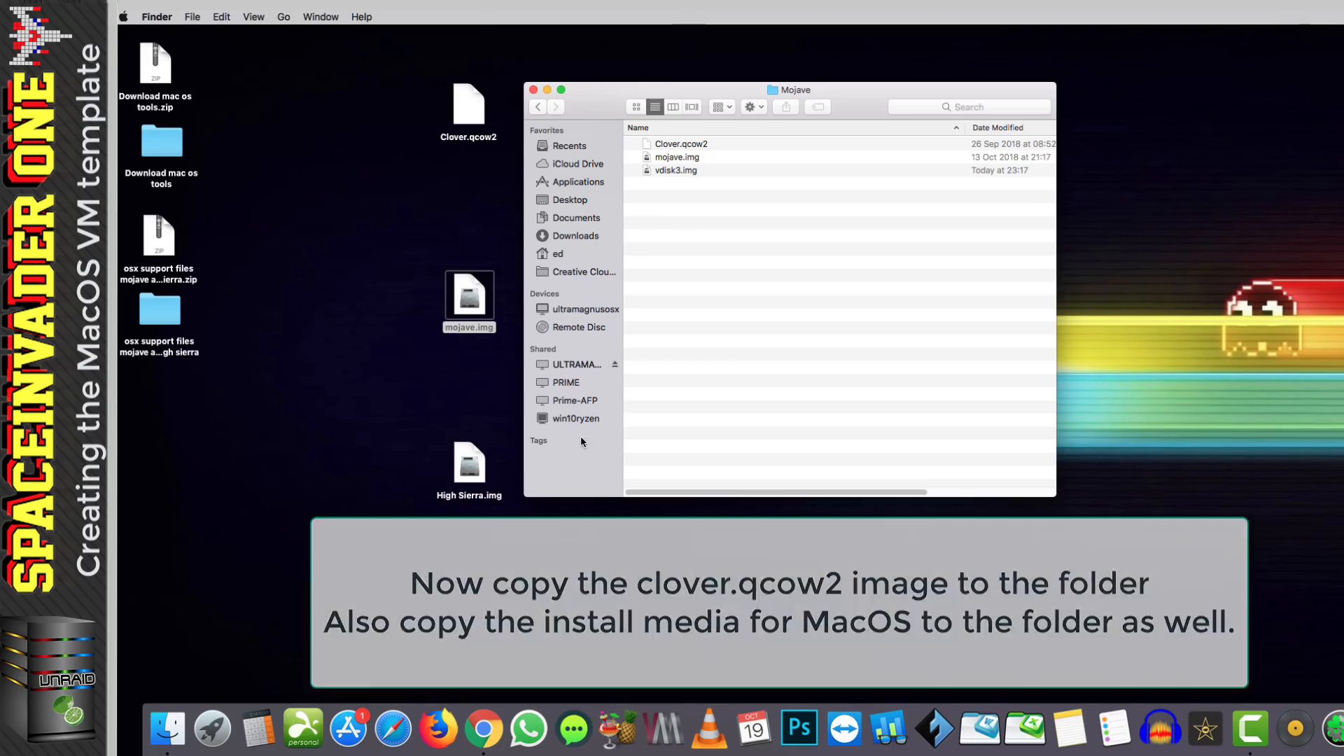
# Switch to Chrome, open the Mojave VM for editing and set its primary vDisk type to qcow2
pyautogui.click(485, 725)
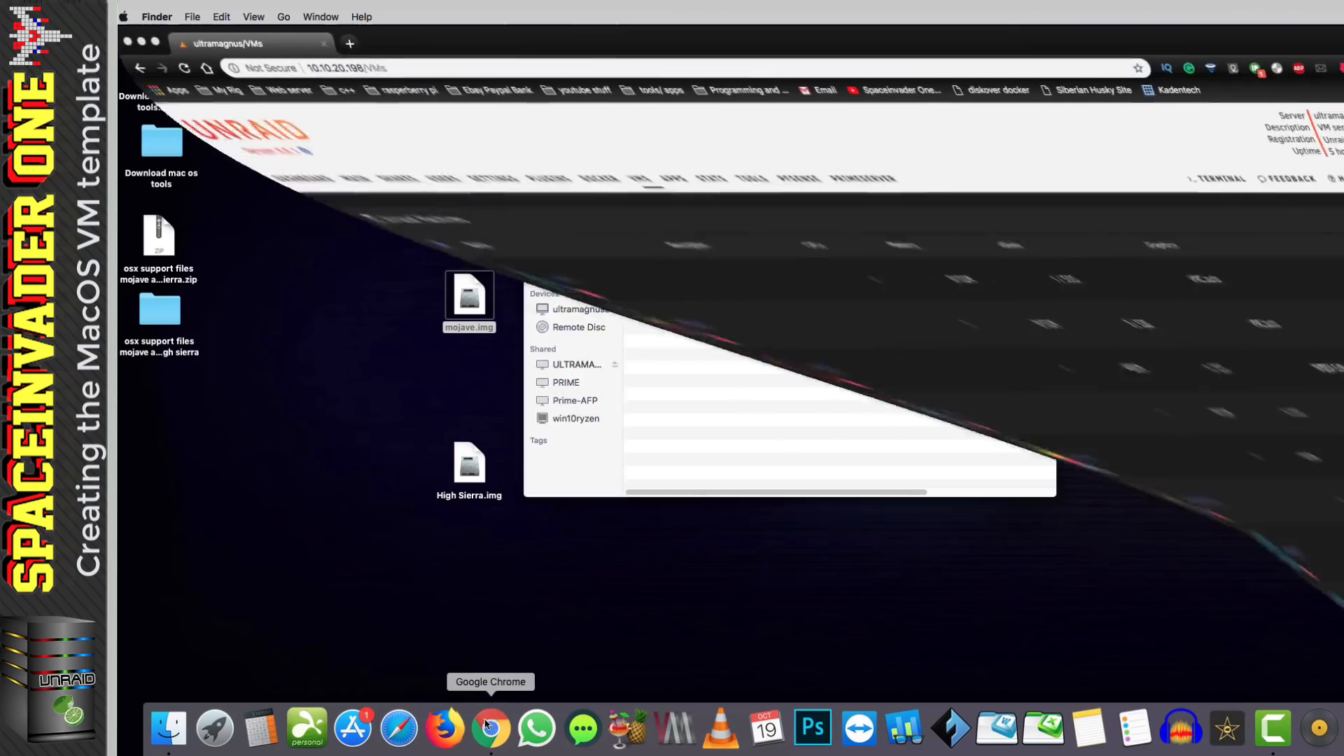
pyautogui.click(144, 327)
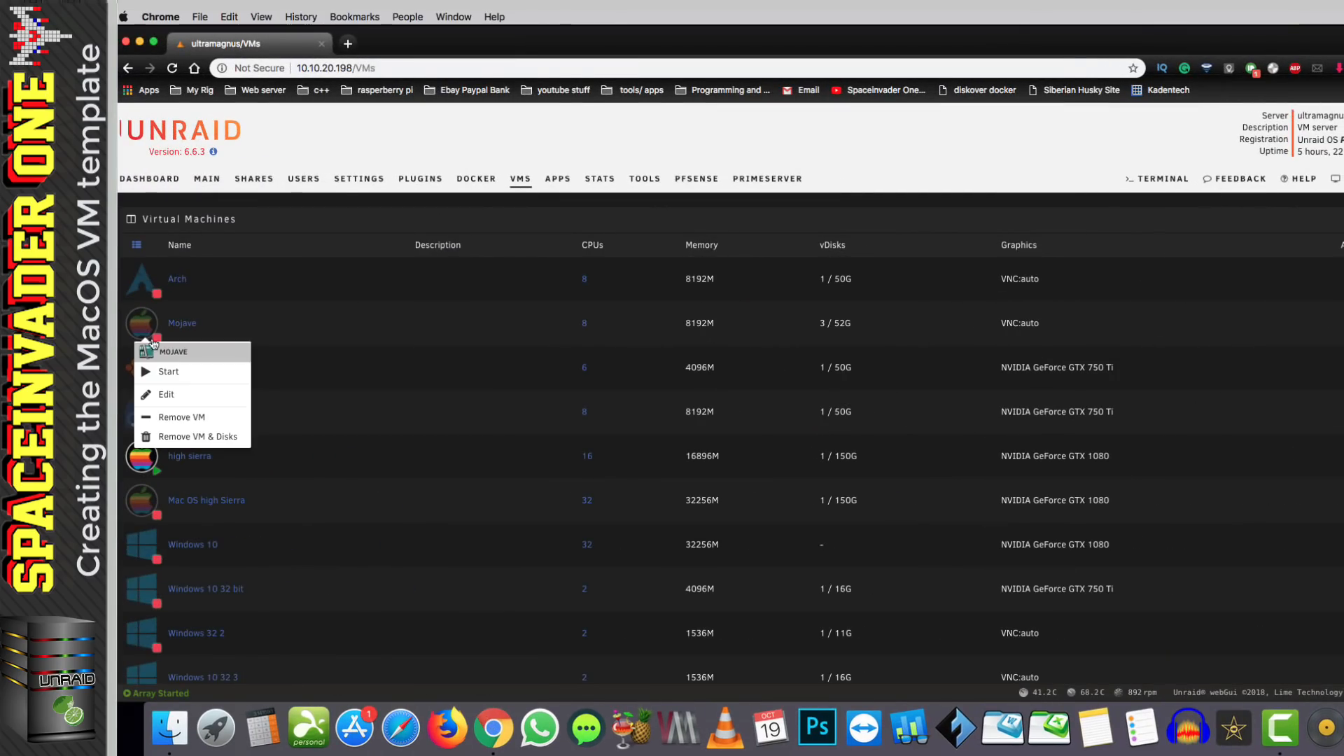
pyautogui.click(169, 395)
pyautogui.scroll(-2, 672, 399)
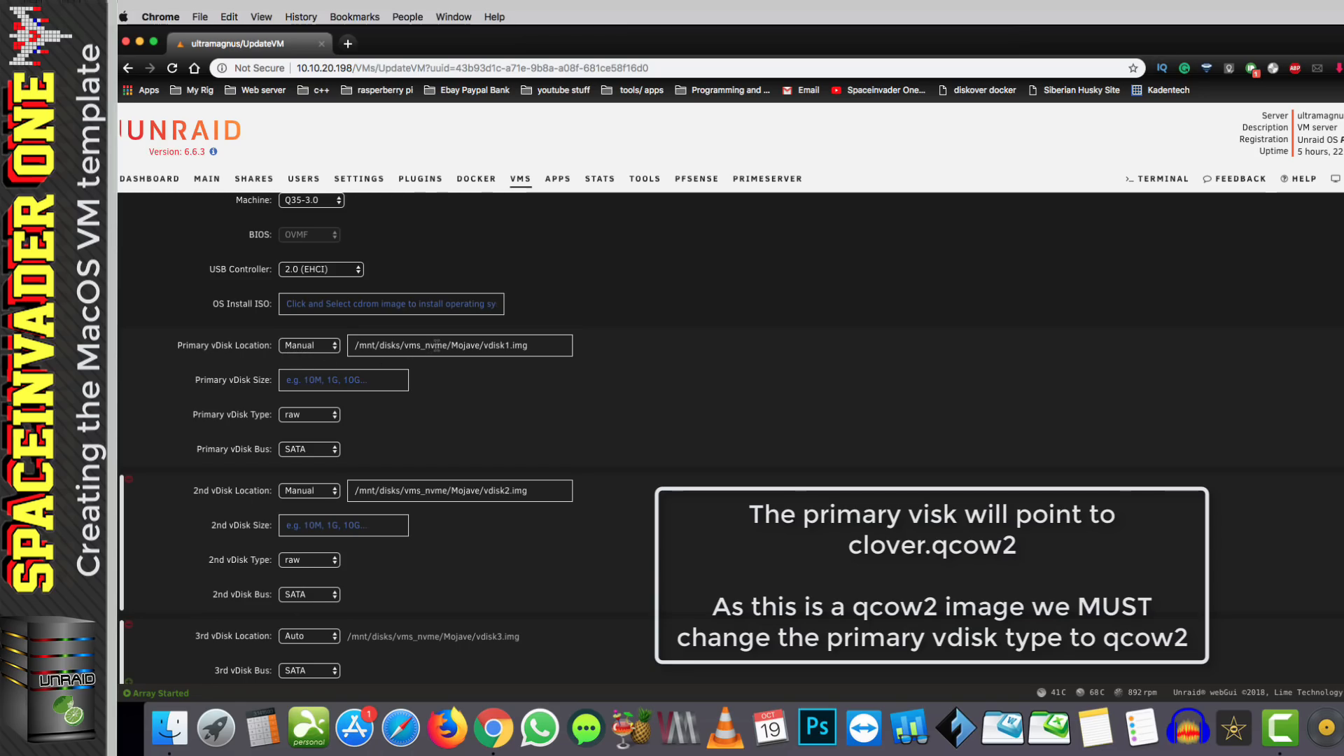
pyautogui.click(330, 418)
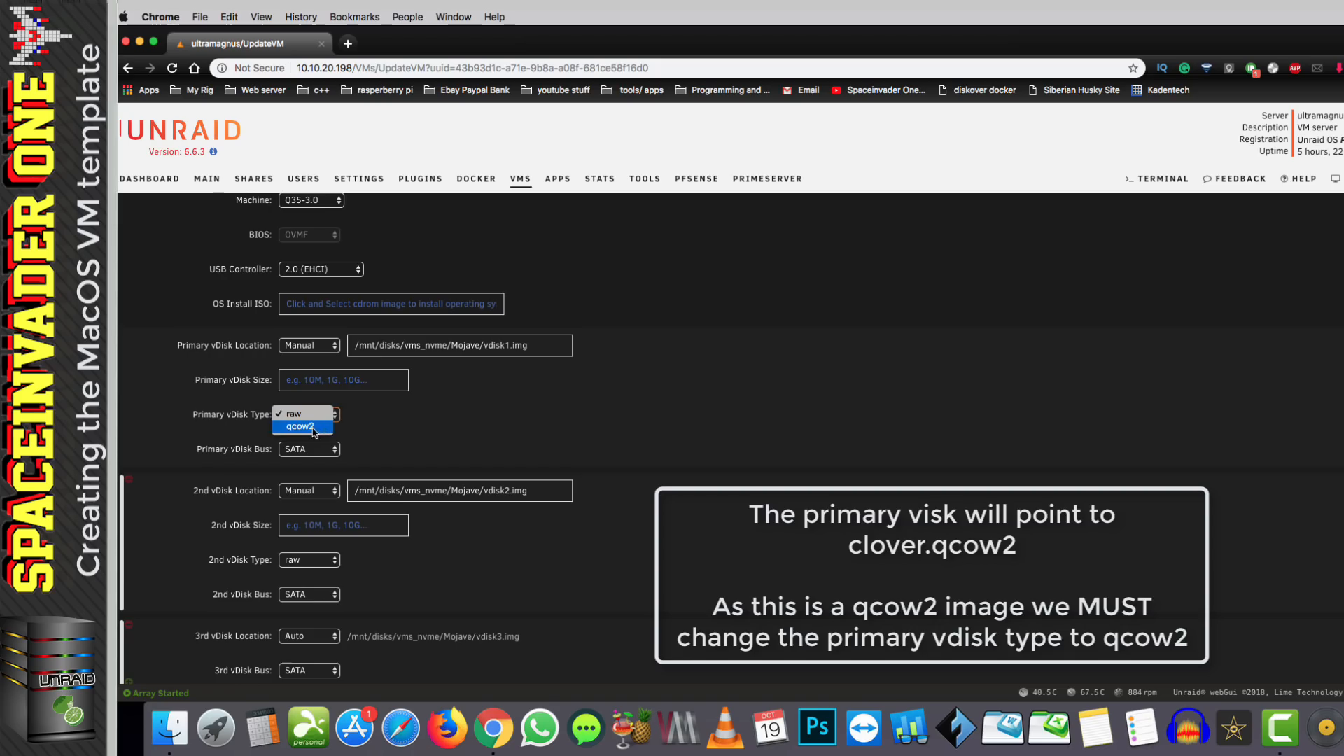
pyautogui.click(301, 426)
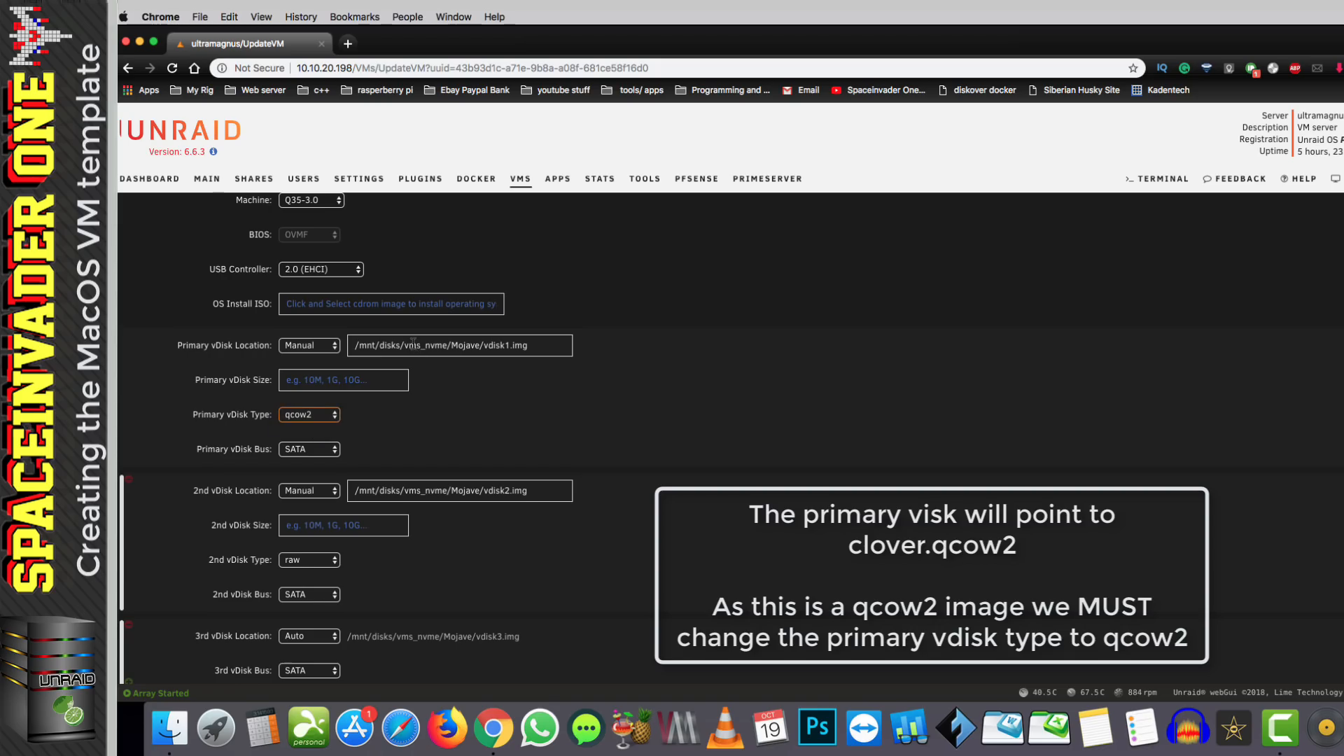
# Point the primary vDisk location to /mnt/disks/vms_nvme/Mojave/Clover.qcow2
pyautogui.click(412, 344)
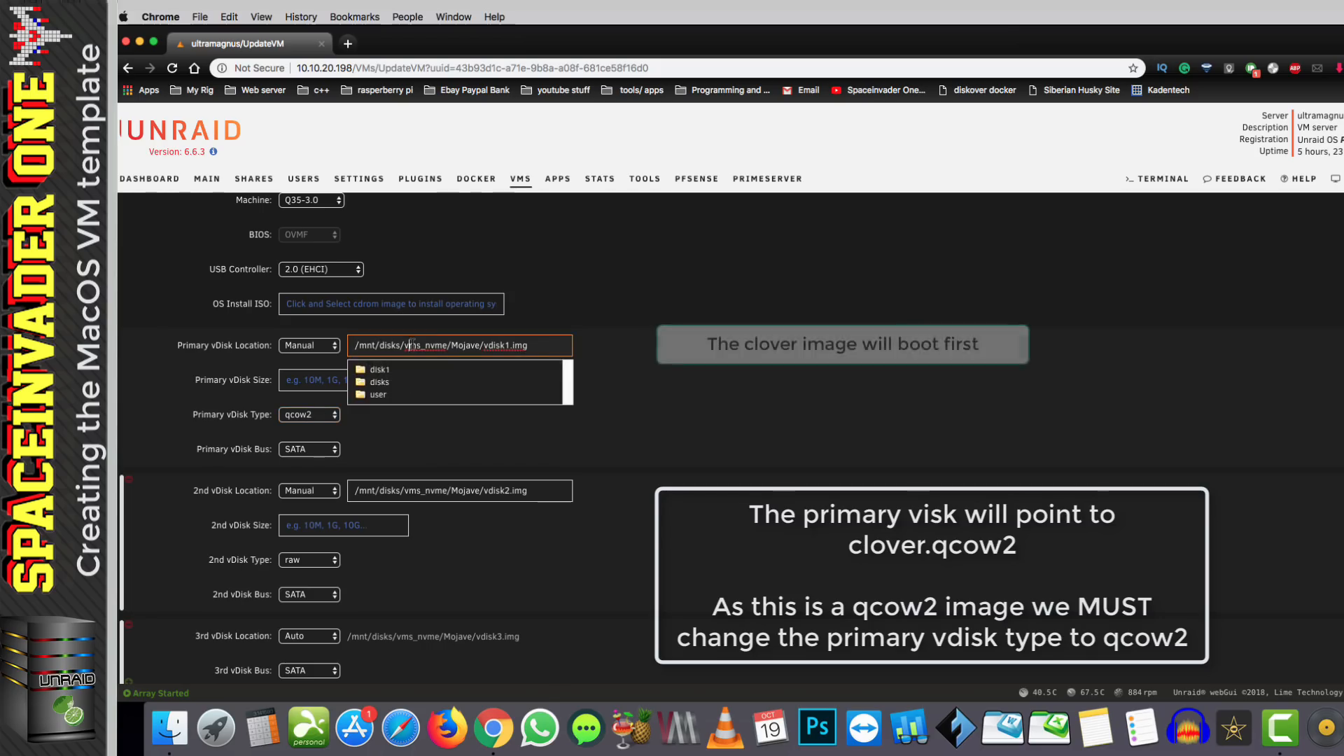
pyautogui.click(414, 462)
pyautogui.scroll(-3, 420, 458)
pyautogui.click(429, 453)
pyautogui.scroll(-2, 448, 451)
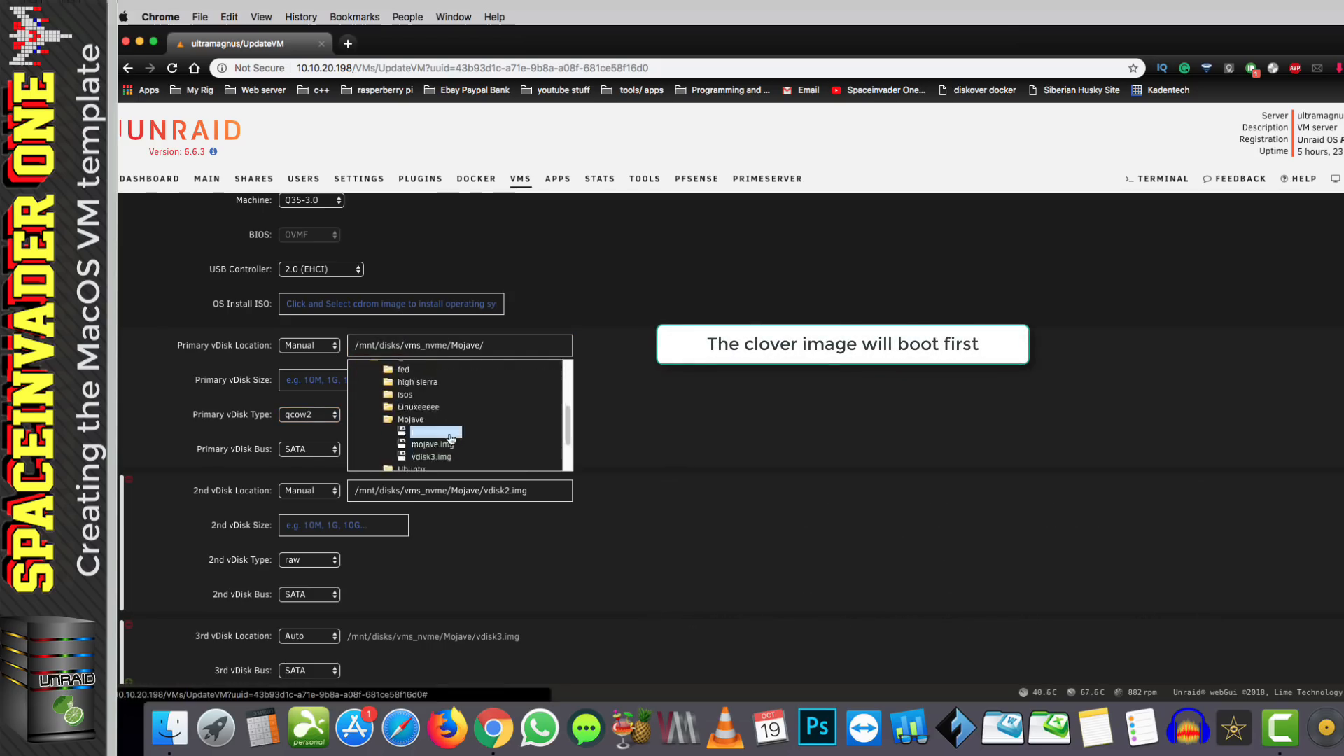
pyautogui.click(447, 434)
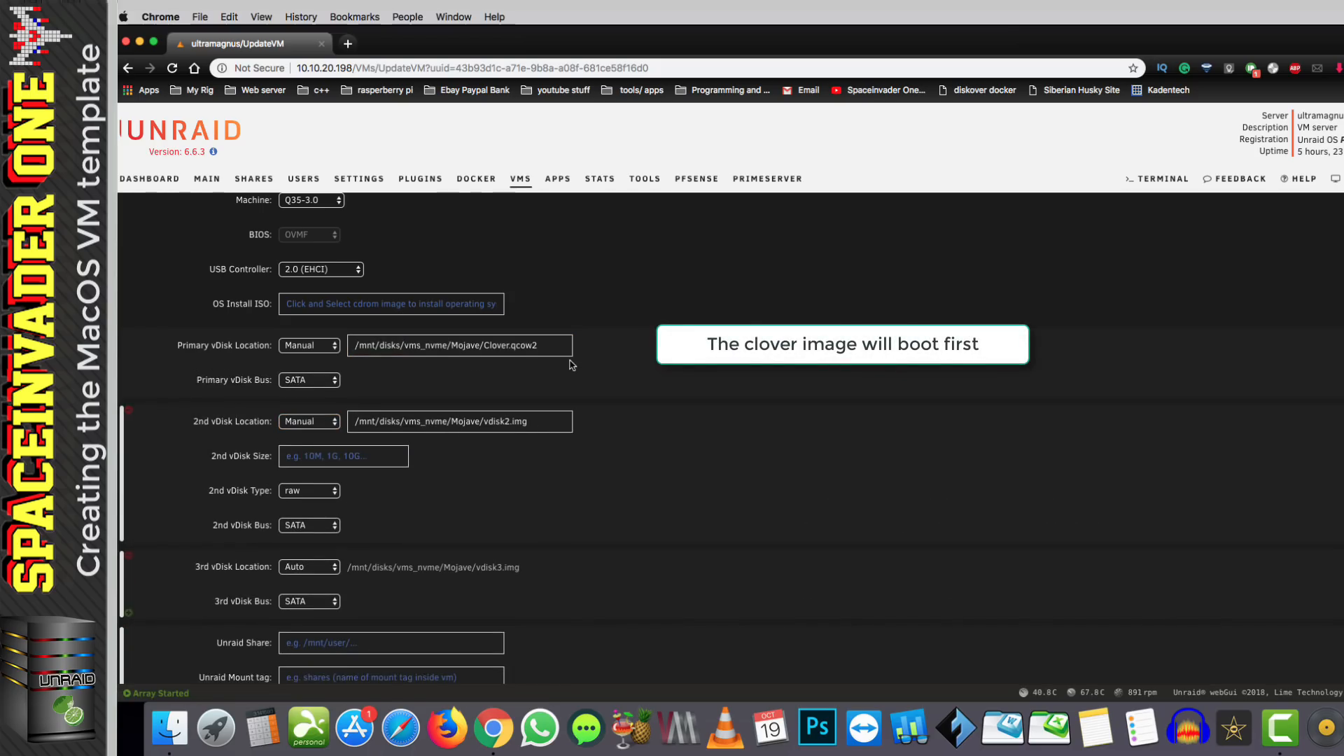
# Point the 2nd vDisk location to /mnt/disks/vms_nvme/Mojave/mojave.img and update the VM
pyautogui.click(420, 421)
pyautogui.click(413, 536)
pyautogui.scroll(-2, 441, 504)
pyautogui.click(410, 518)
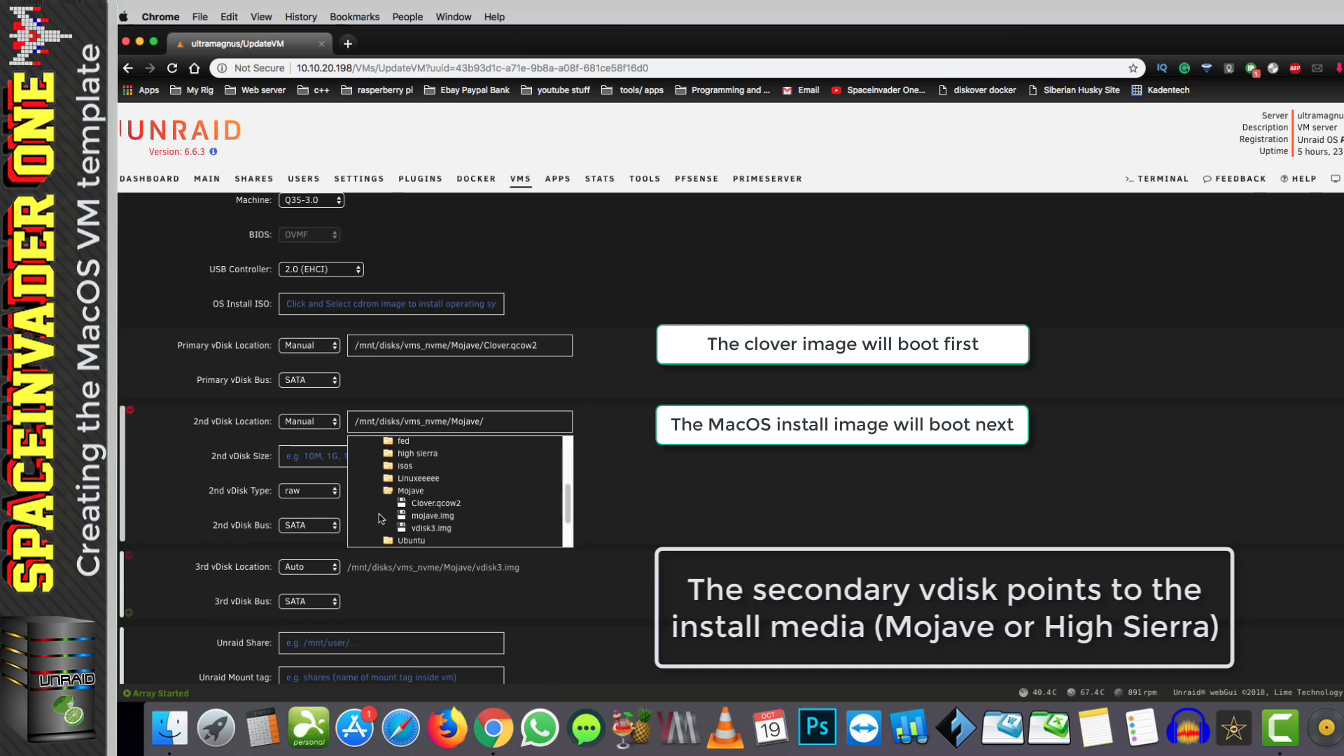
pyautogui.click(429, 516)
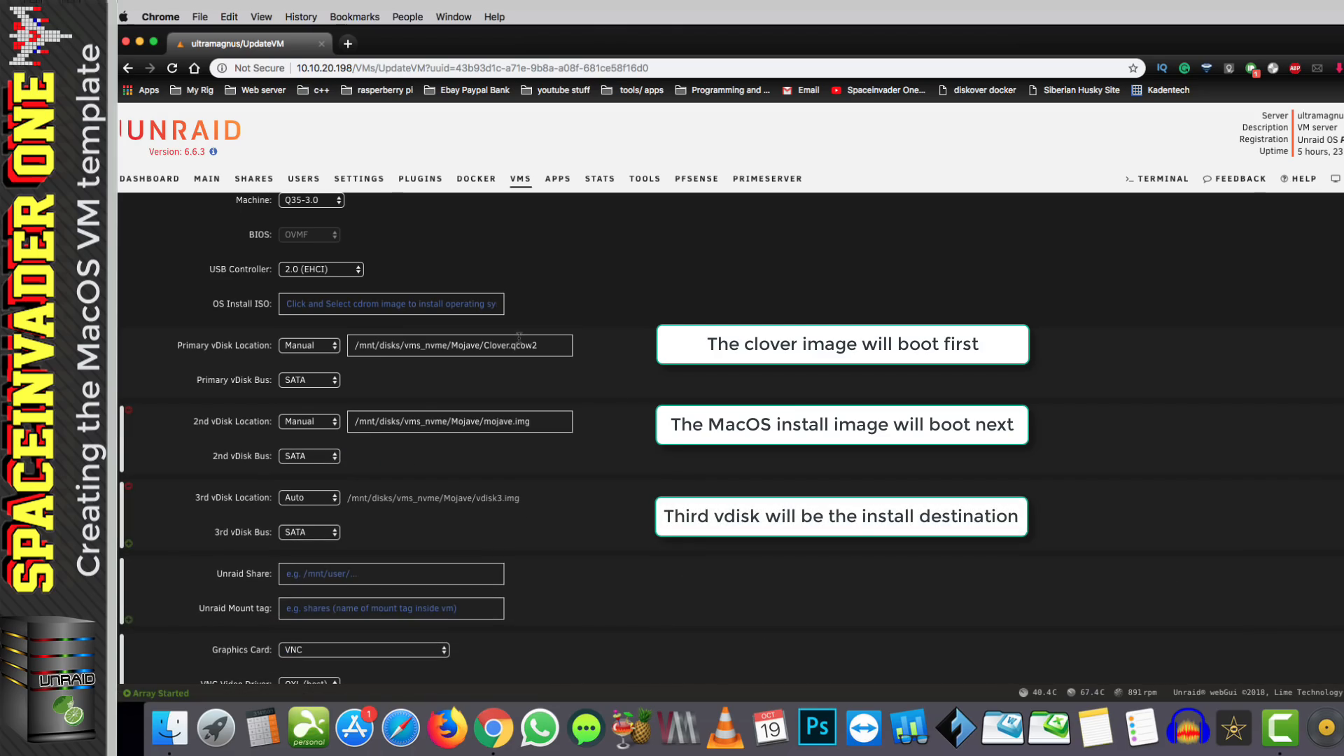
pyautogui.scroll(-5, 420, 489)
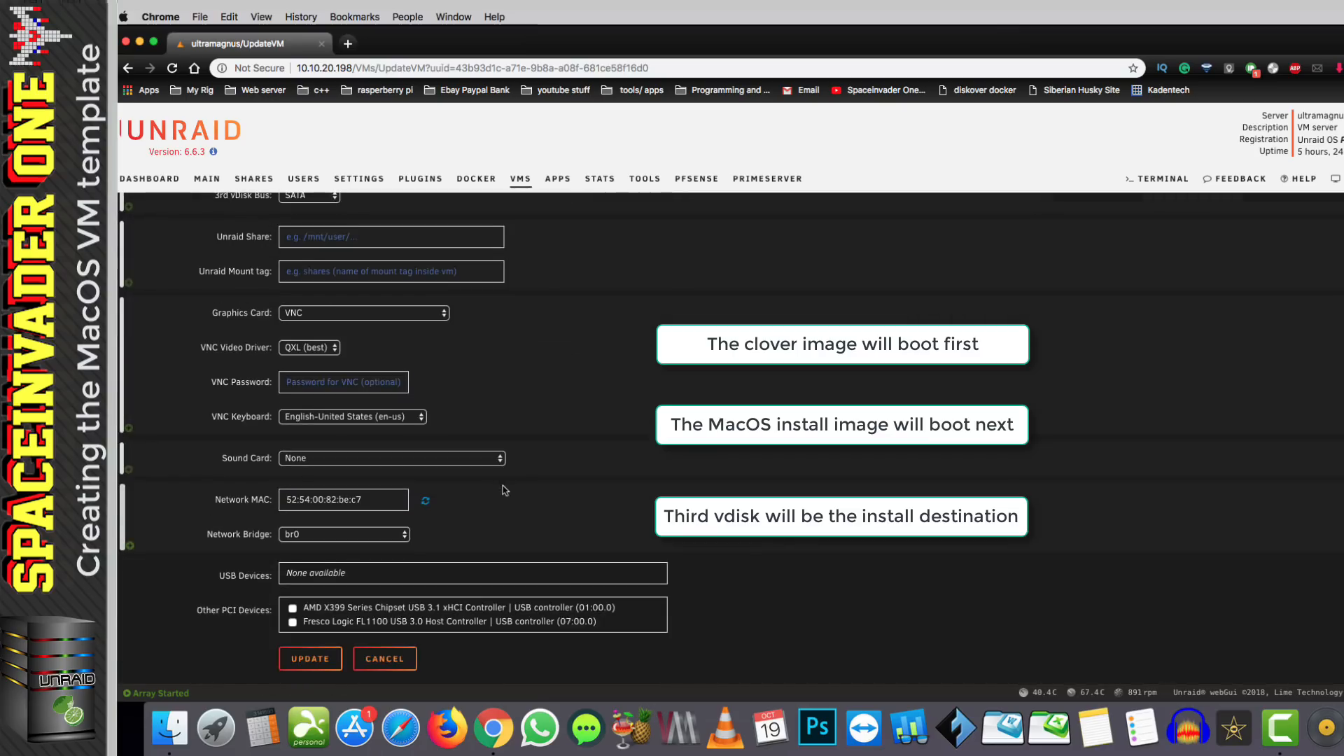
pyautogui.click(317, 660)
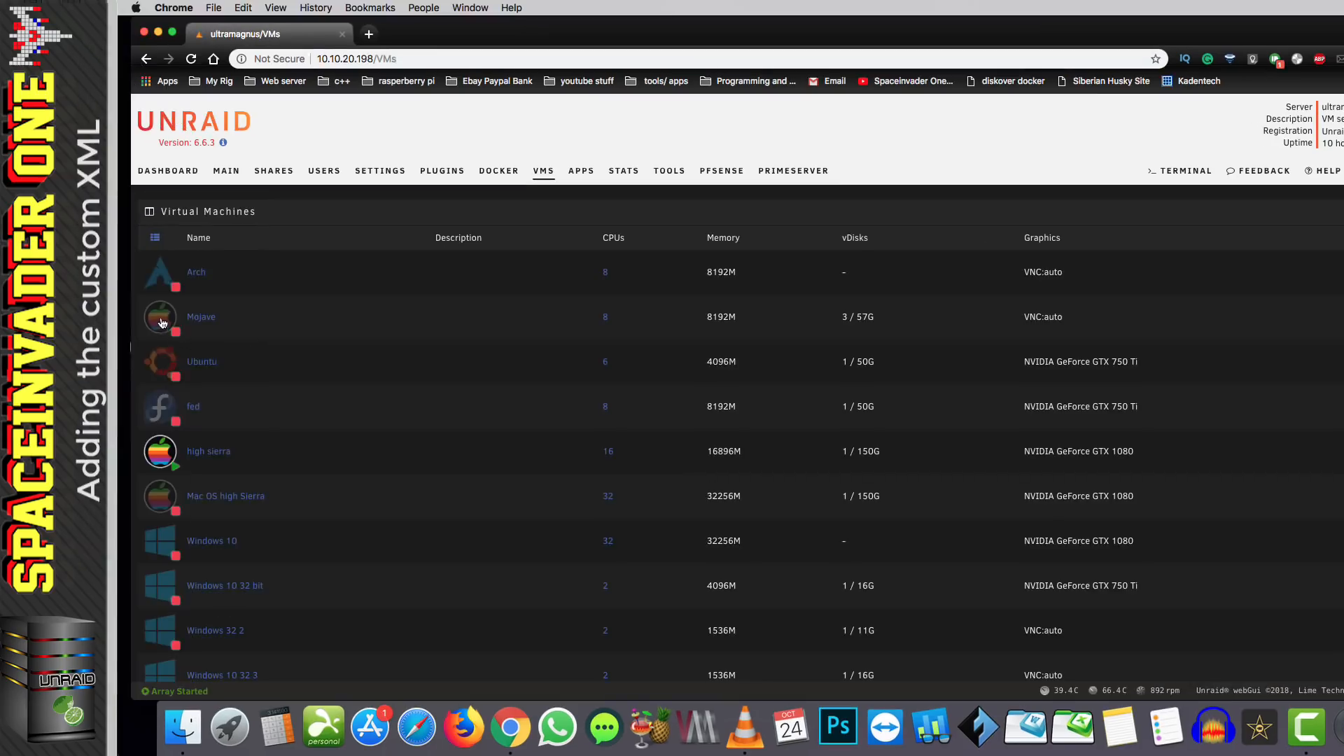
# Open the Mojave VM for editing in XML view and go to the closing </domain> tag
pyautogui.click(162, 323)
pyautogui.click(186, 364)
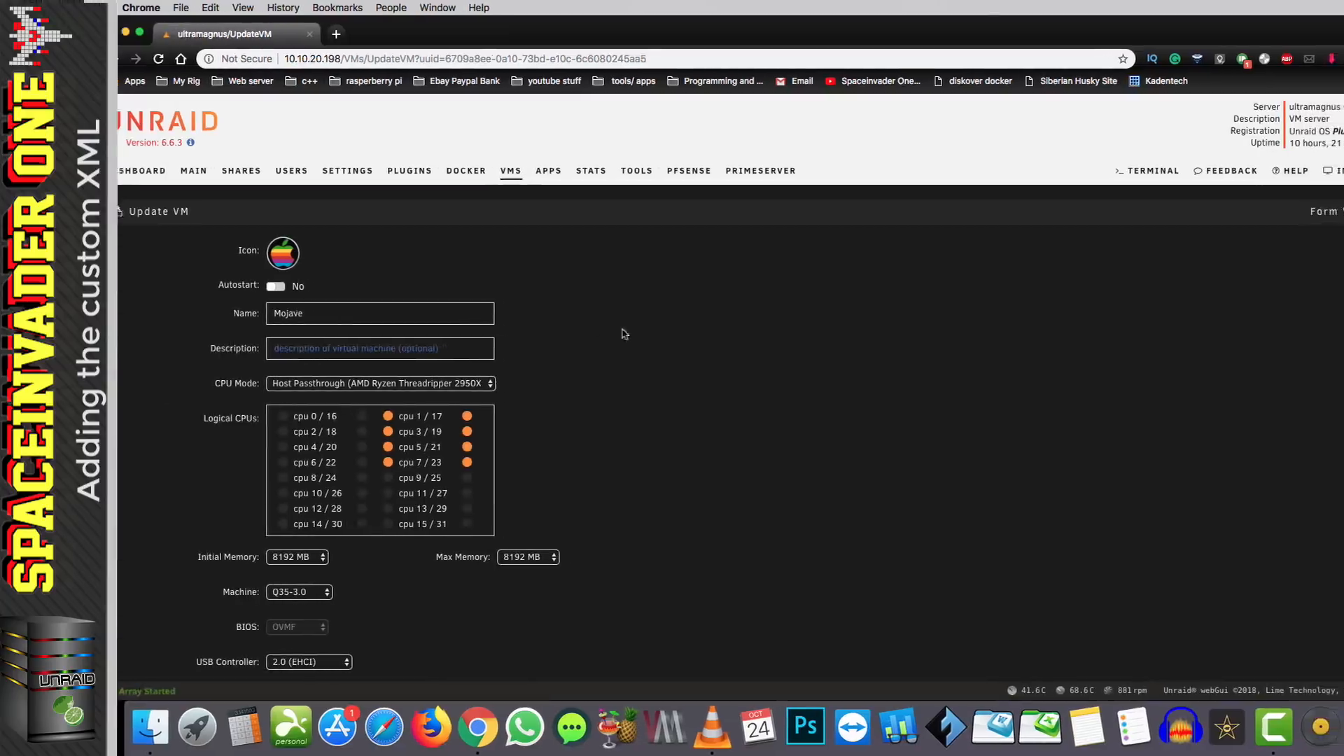
pyautogui.click(1331, 212)
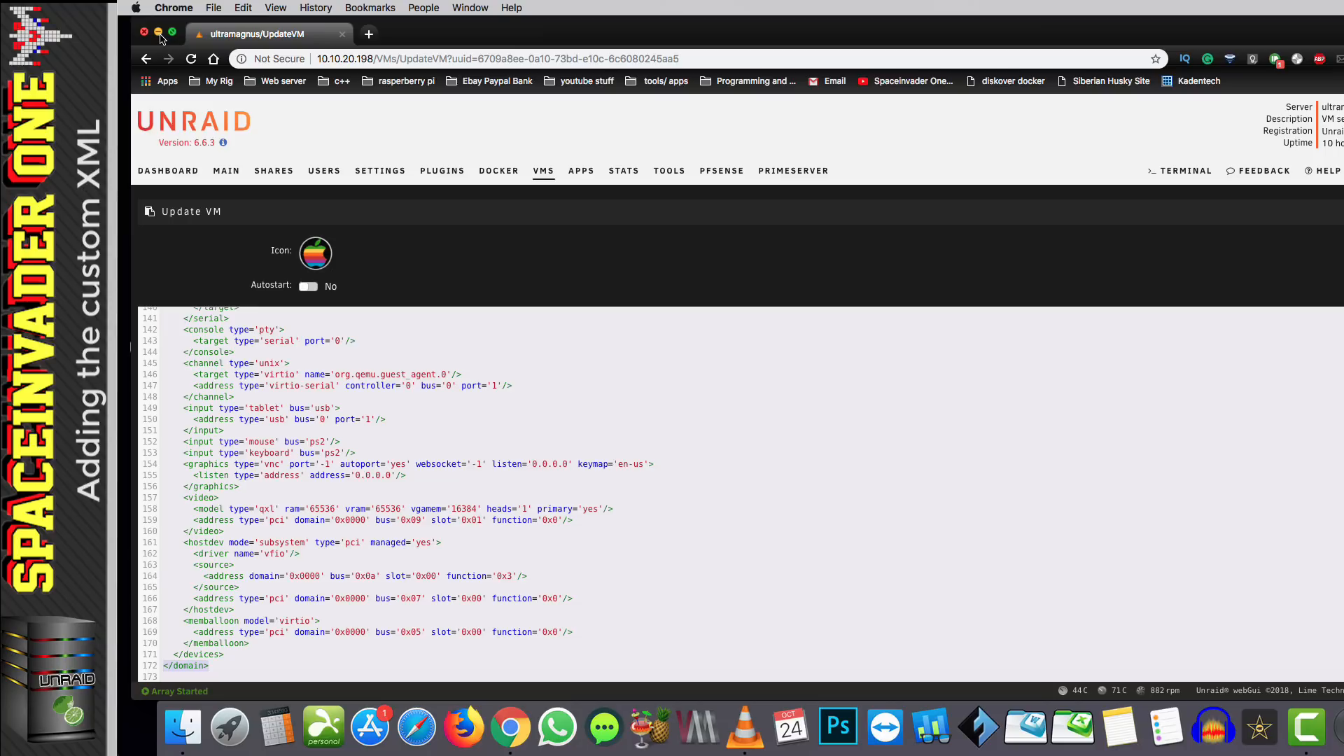
# Minimize the browser and open osx vms xml.txt from the desktop's osx support files folder in TextMate
pyautogui.click(159, 33)
pyautogui.doubleClick(176, 305)
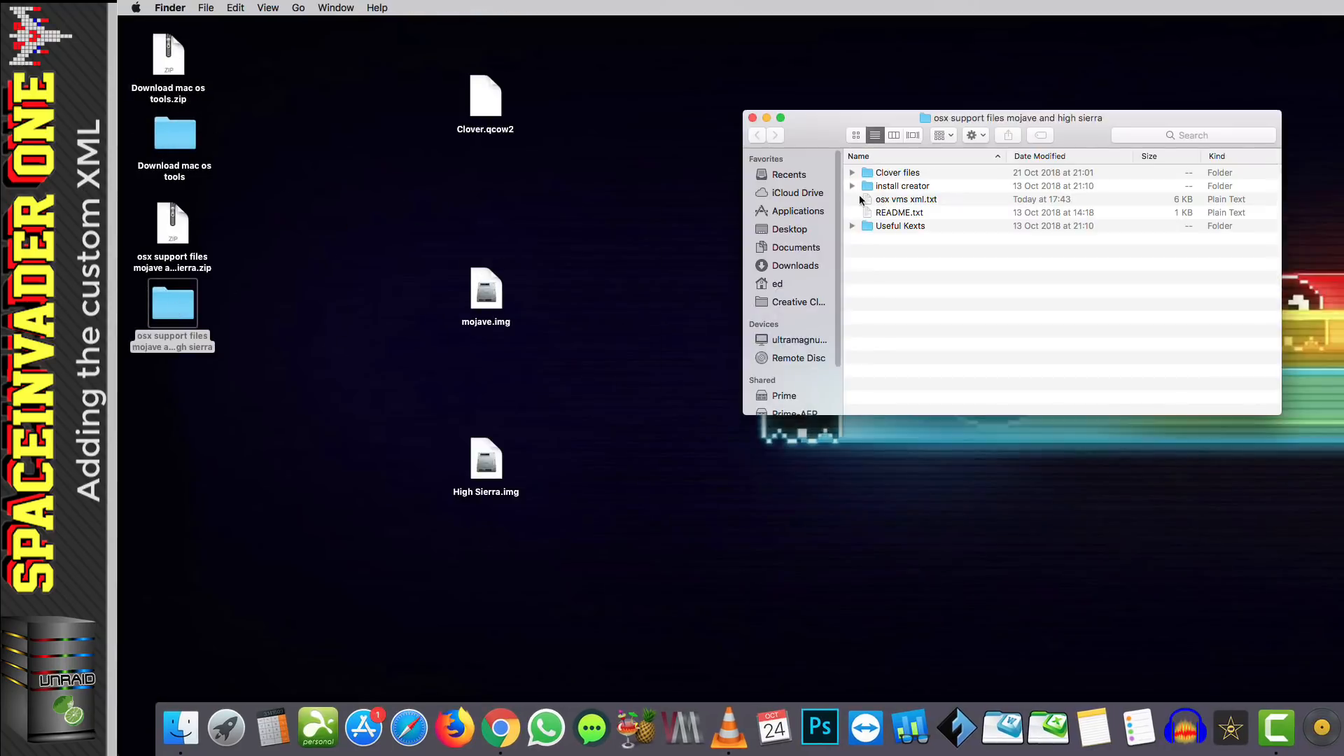
pyautogui.click(879, 202)
pyautogui.rightClick(880, 202)
pyautogui.moveTo(962, 222)
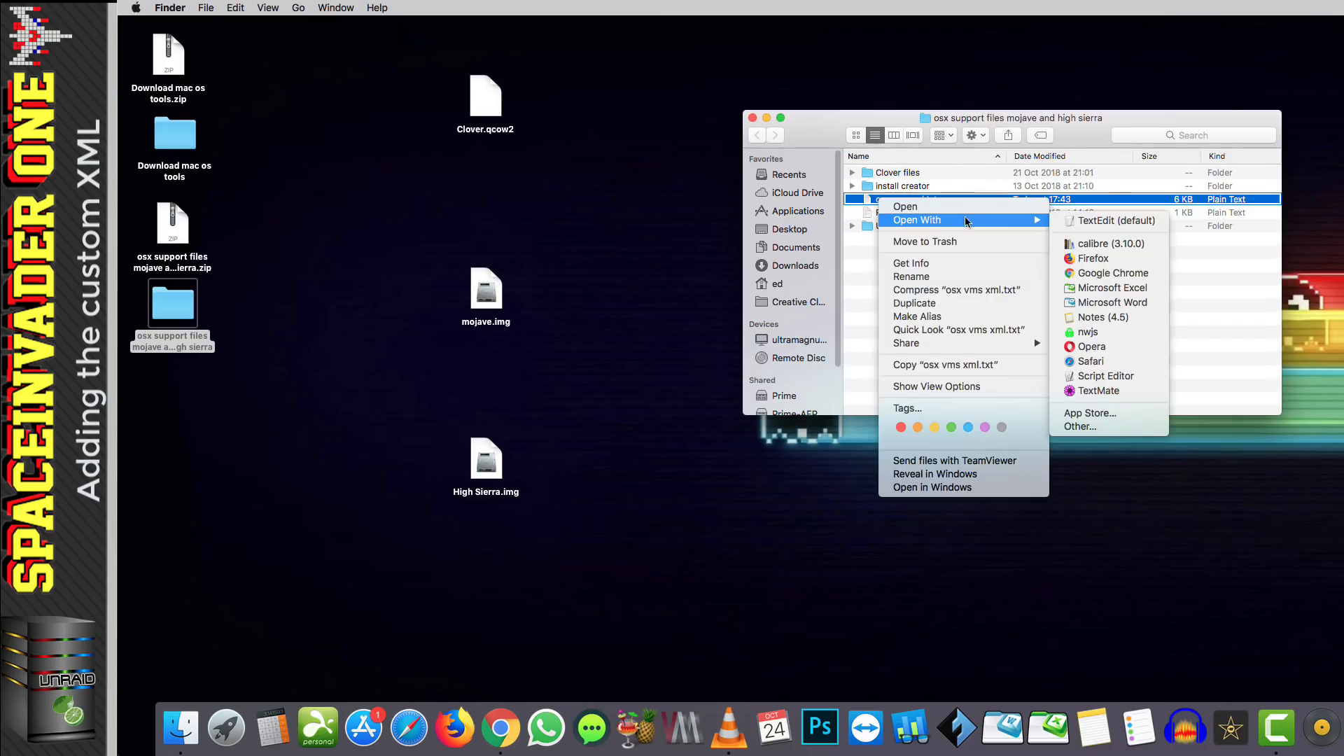
pyautogui.click(1111, 392)
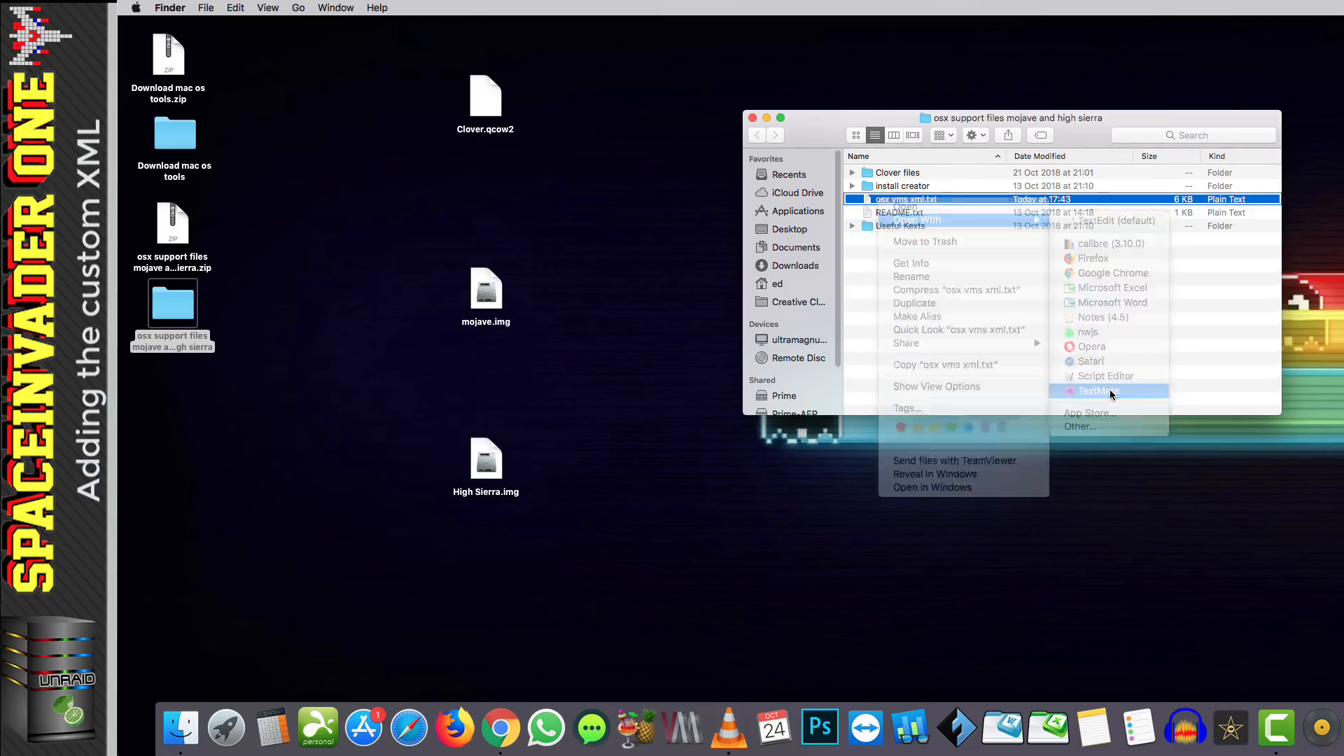
pyautogui.moveTo(817, 35); pyautogui.dragTo(657, 37)
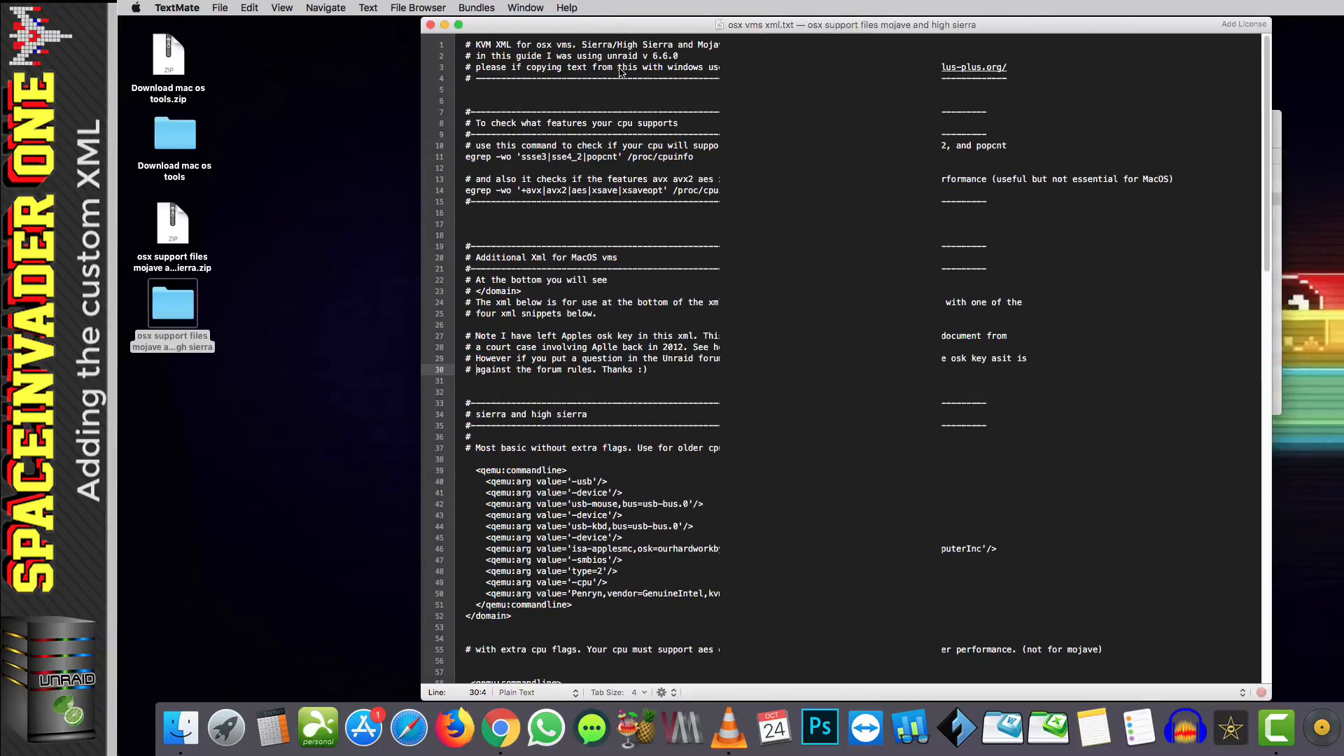
# Copy the Mojave qemu:commandline snippet with extra CPU flags, including its </domain> line, and switch back to Chrome
pyautogui.scroll(-2, 575, 387)
pyautogui.scroll(-5, 575, 387)
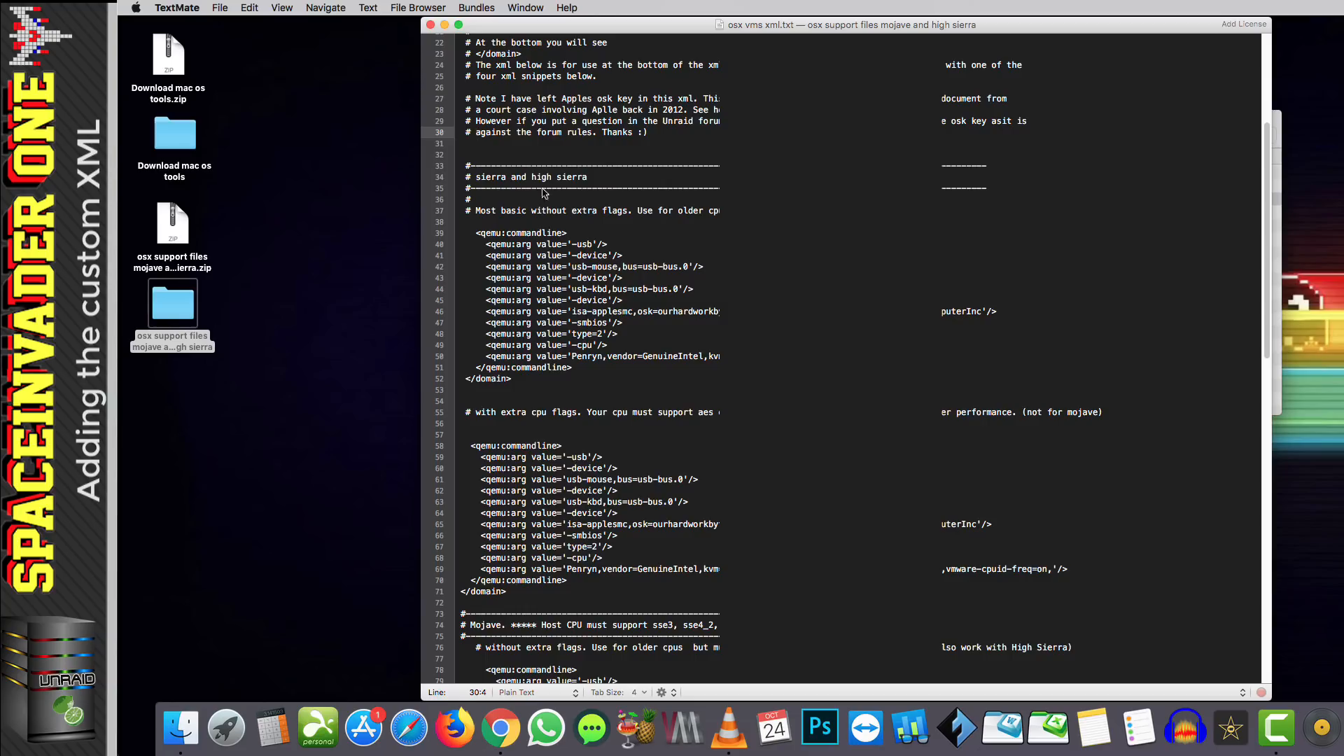
pyautogui.scroll(-12, 537, 519)
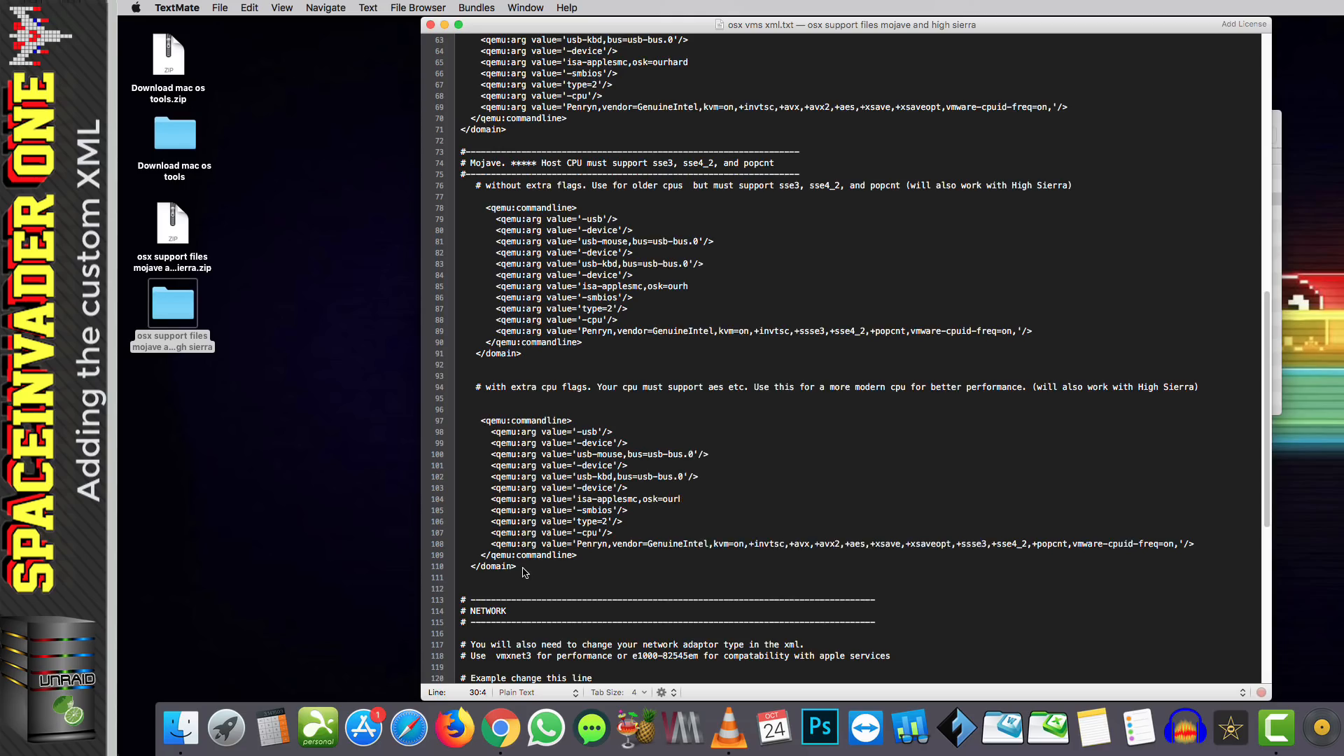
pyautogui.moveTo(524, 572); pyautogui.dragTo(460, 422)
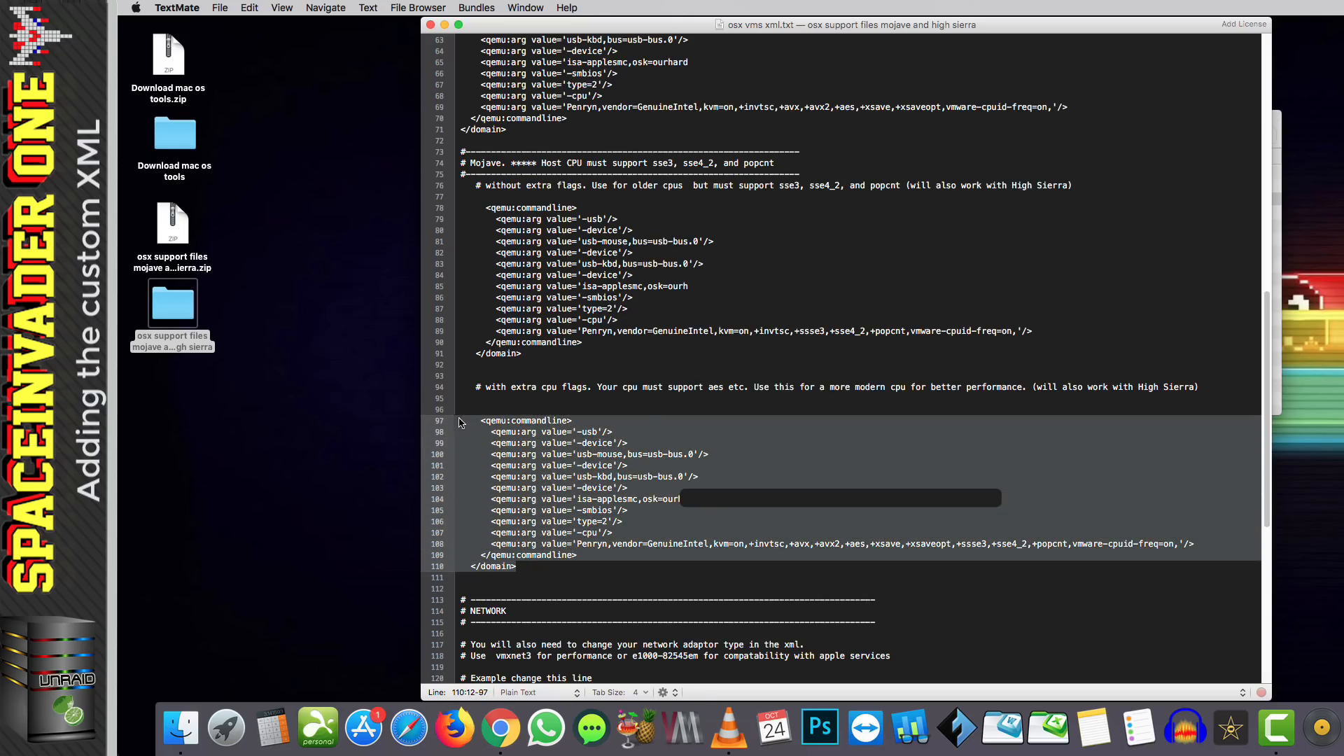
pyautogui.rightClick(495, 420)
pyautogui.click(523, 442)
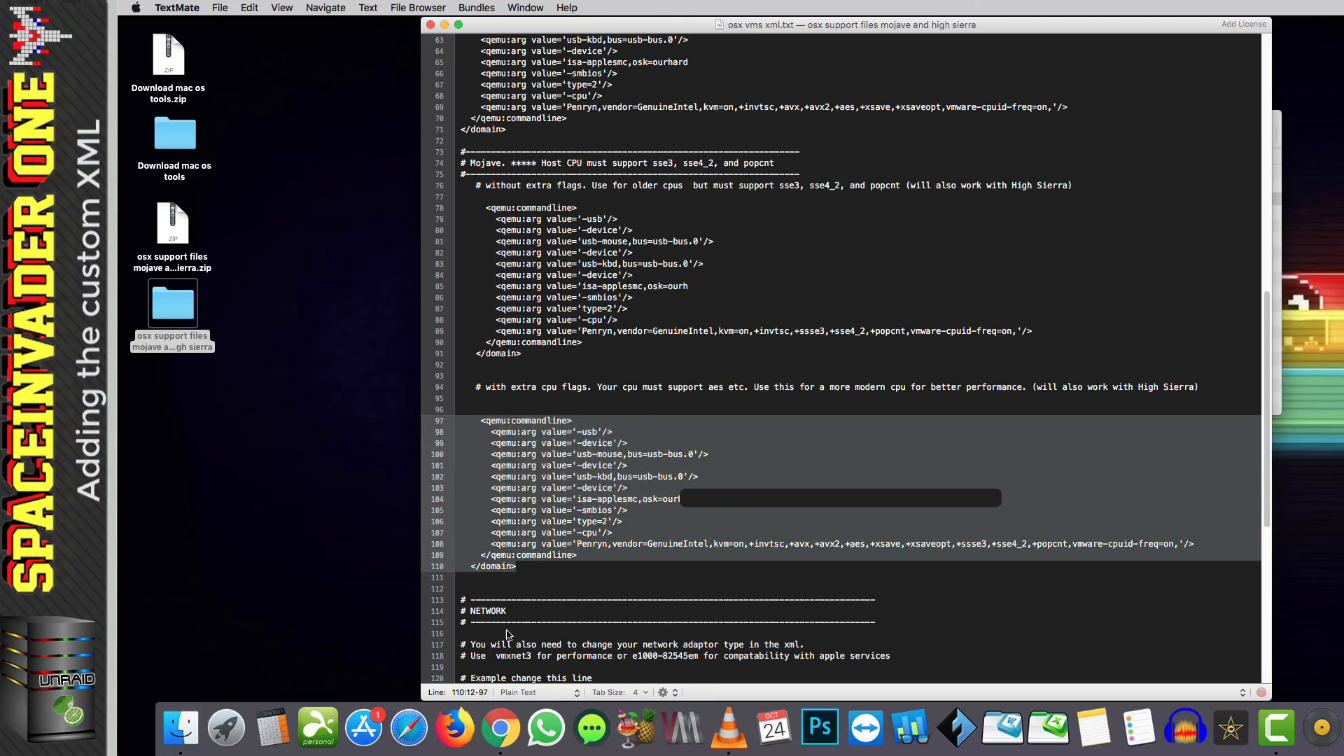
pyautogui.click(500, 729)
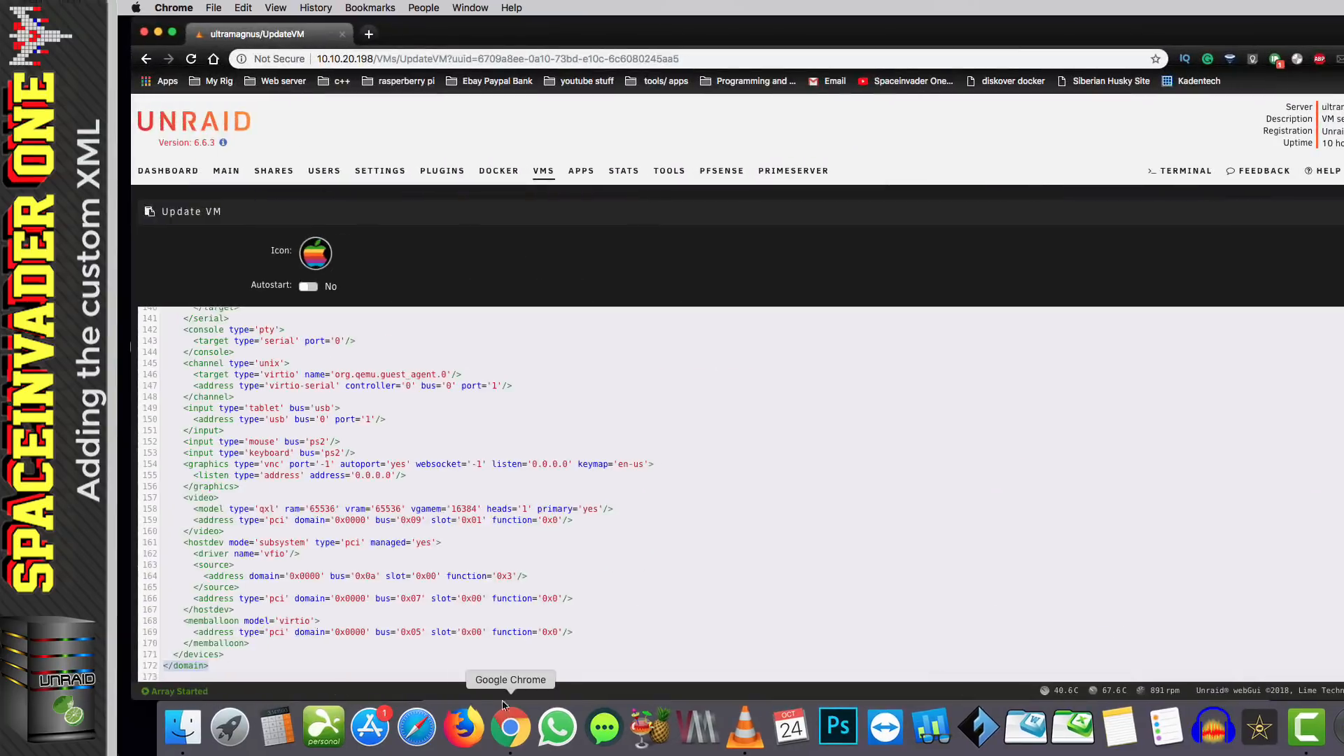
# Replace the closing </domain> line of the Mojave VM's XML with the copied qemu:commandline snippet
pyautogui.scroll(-2, 215, 609)
pyautogui.click(214, 608)
pyautogui.rightClick(215, 607)
pyautogui.click(224, 510)
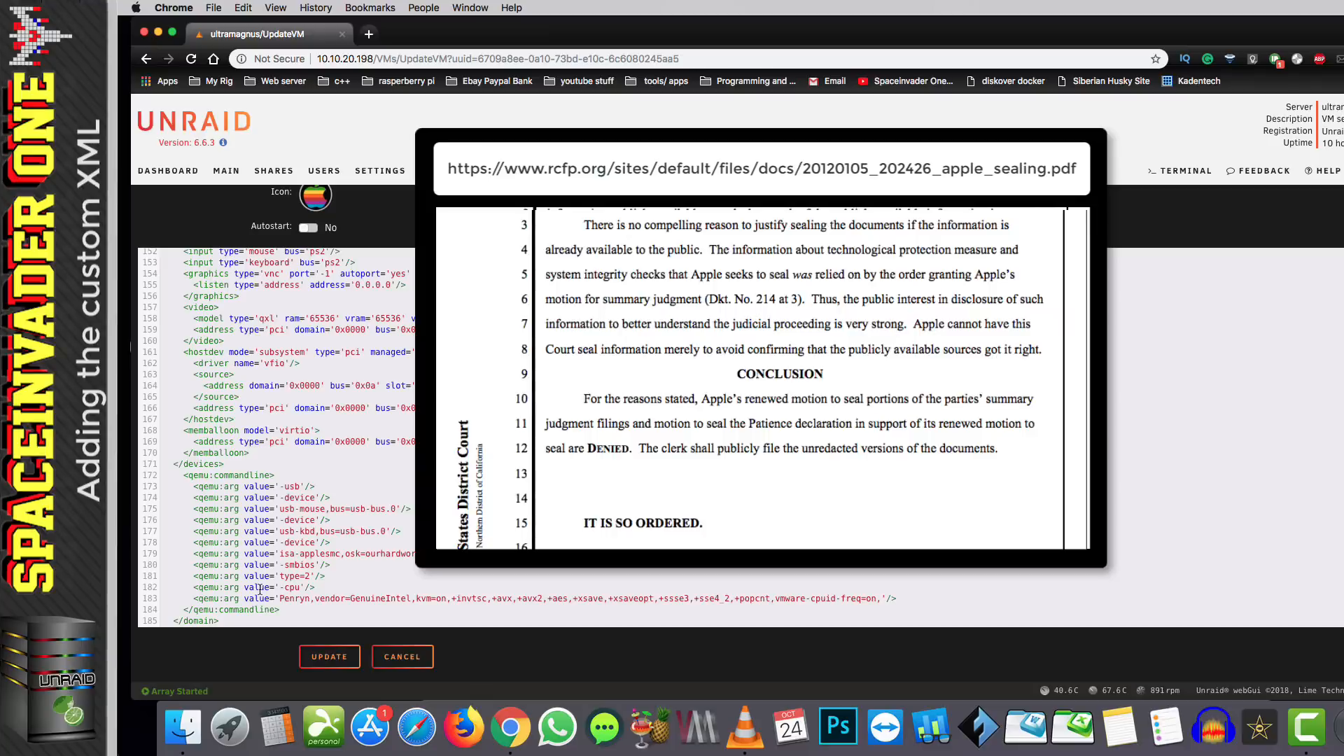
# Change the bridge interface's model type from virtio to vmxnet3 in the VM's XML
pyautogui.scroll(10, 259, 588)
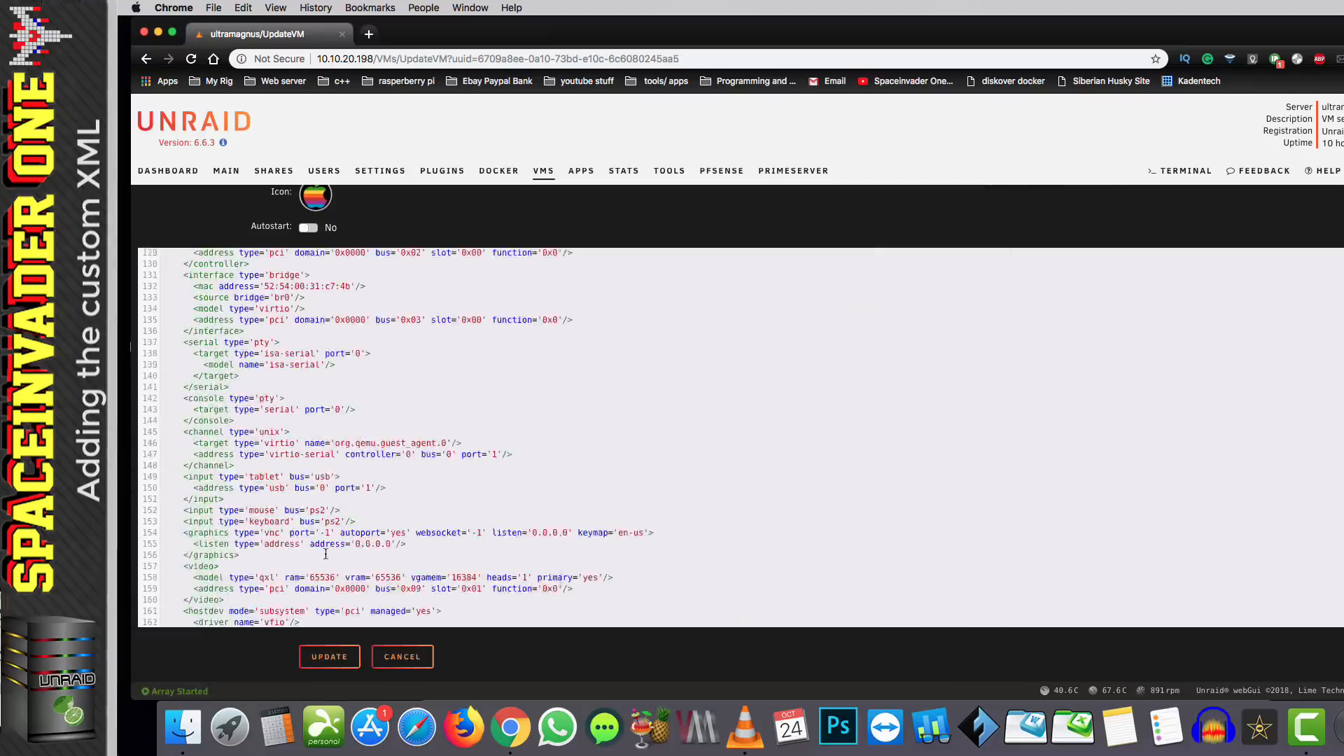
pyautogui.moveTo(243, 416); pyautogui.dragTo(189, 370)
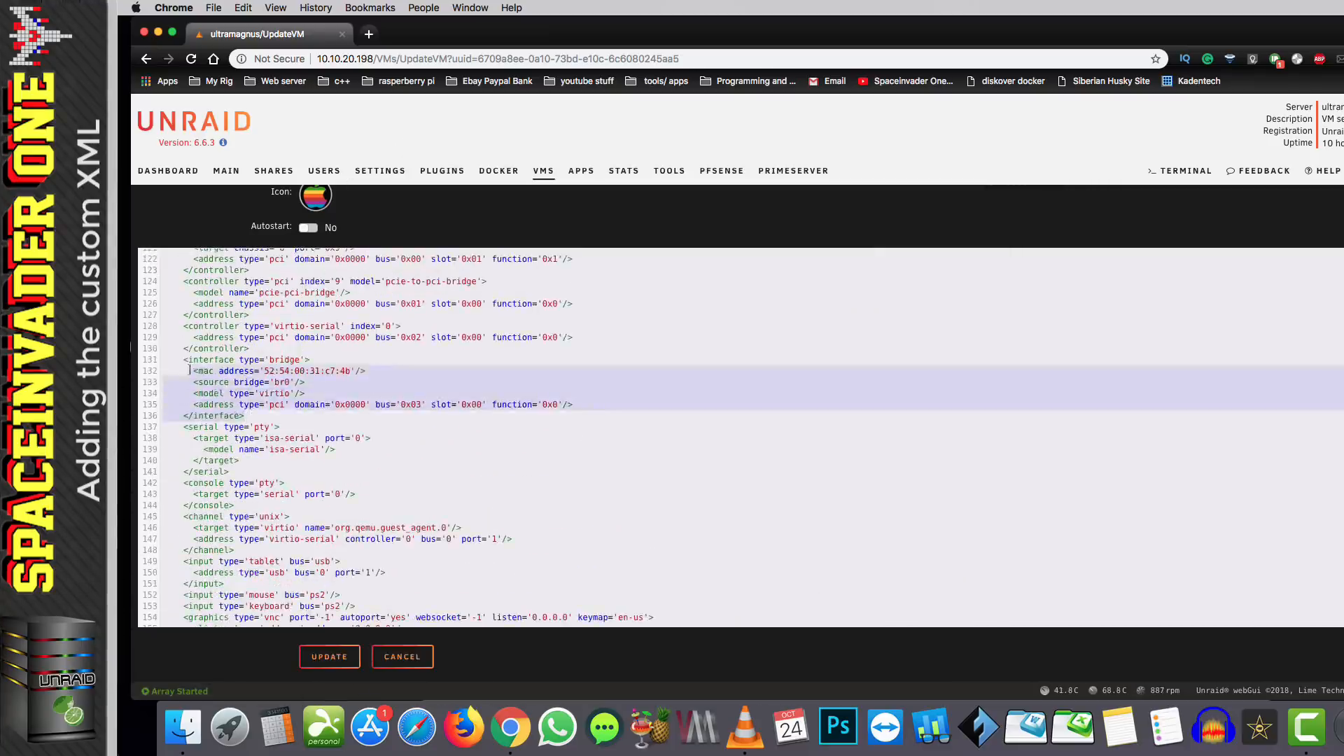
pyautogui.click(271, 392)
pyautogui.doubleClick(272, 392)
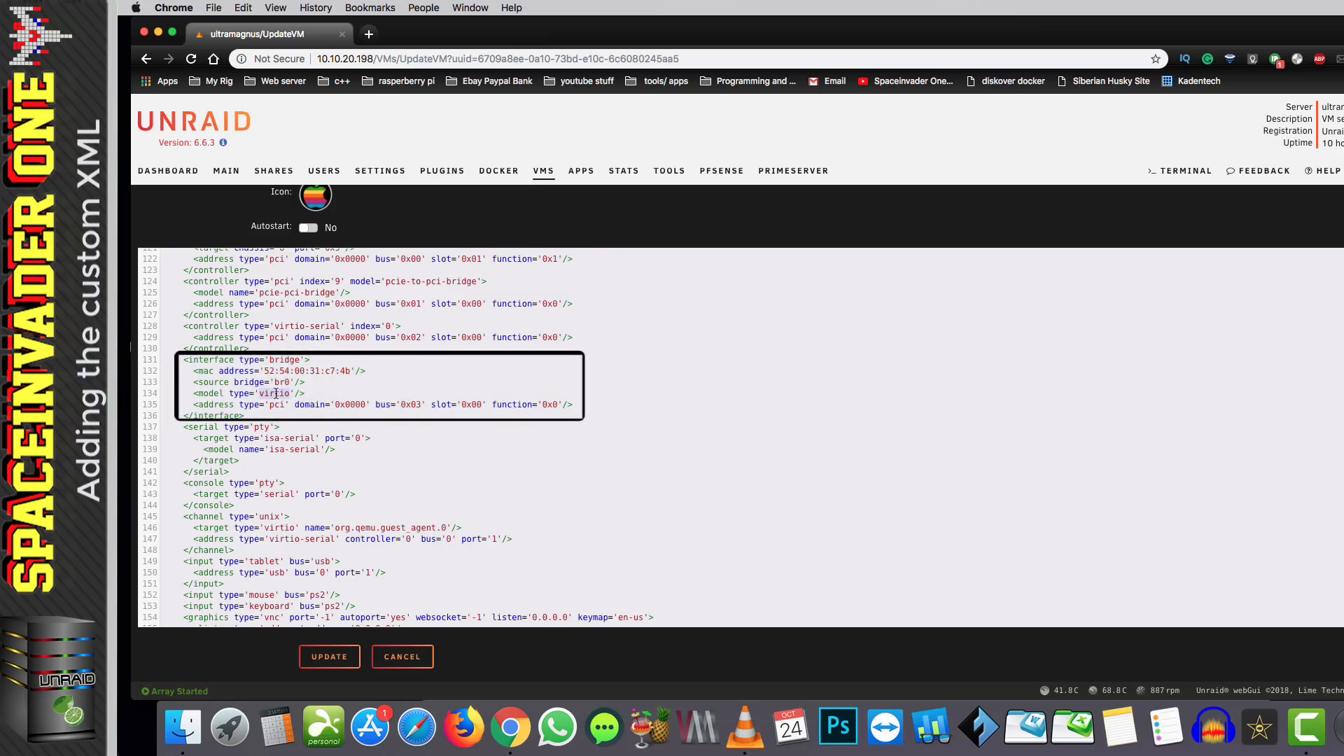
pyautogui.write('vmxnet3')
# Switch to TextMate and select the alternative adapter type e1000-82545em in the NETWORK section of osx vms xml.txt to copy it
pyautogui.press('super+Tab')
pyautogui.scroll(-10, 544, 404)
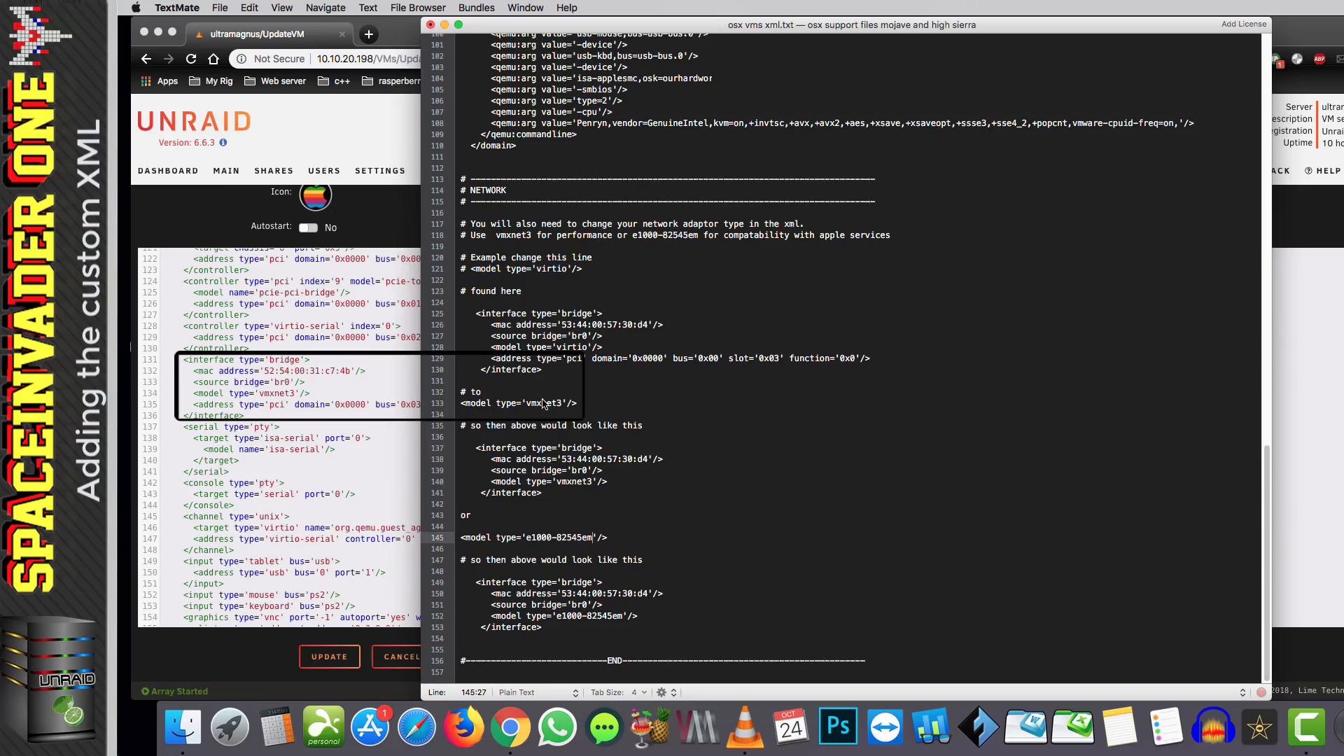
pyautogui.doubleClick(543, 404)
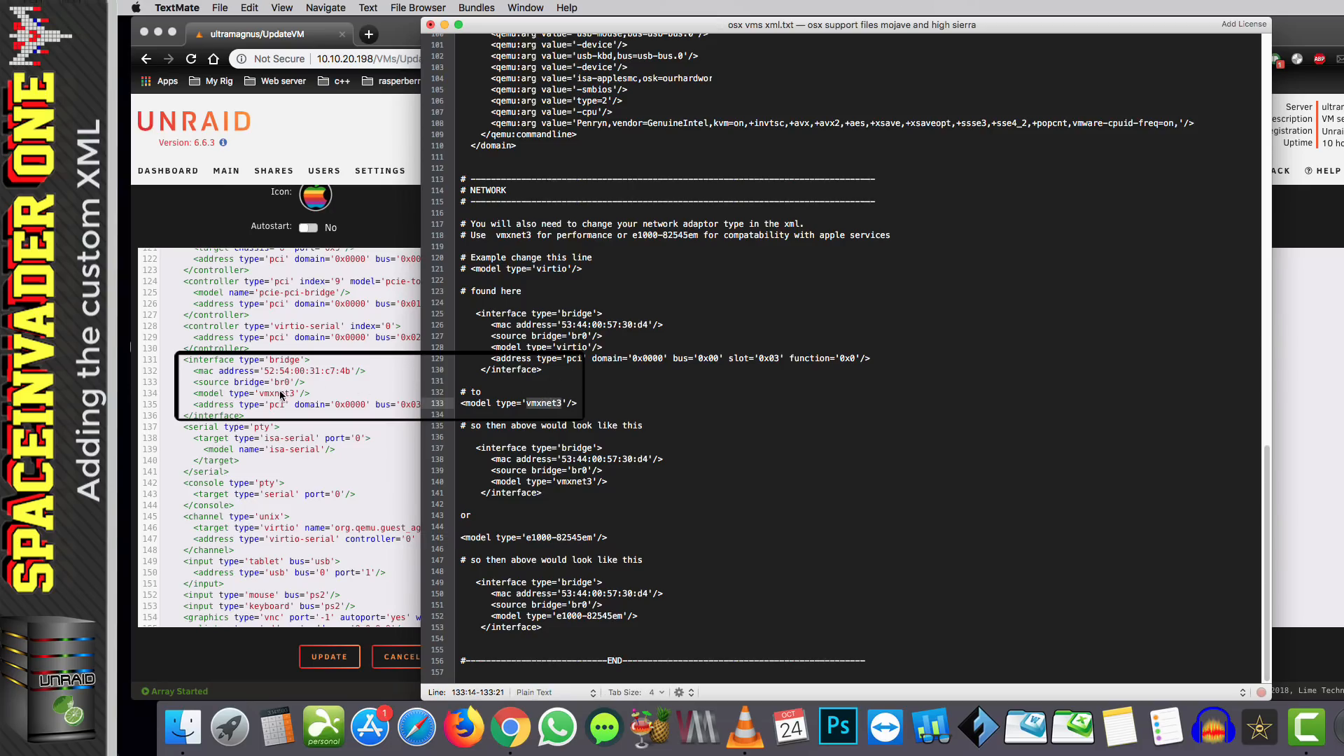
pyautogui.click(740, 453)
pyautogui.moveTo(592, 539); pyautogui.dragTo(534, 539)
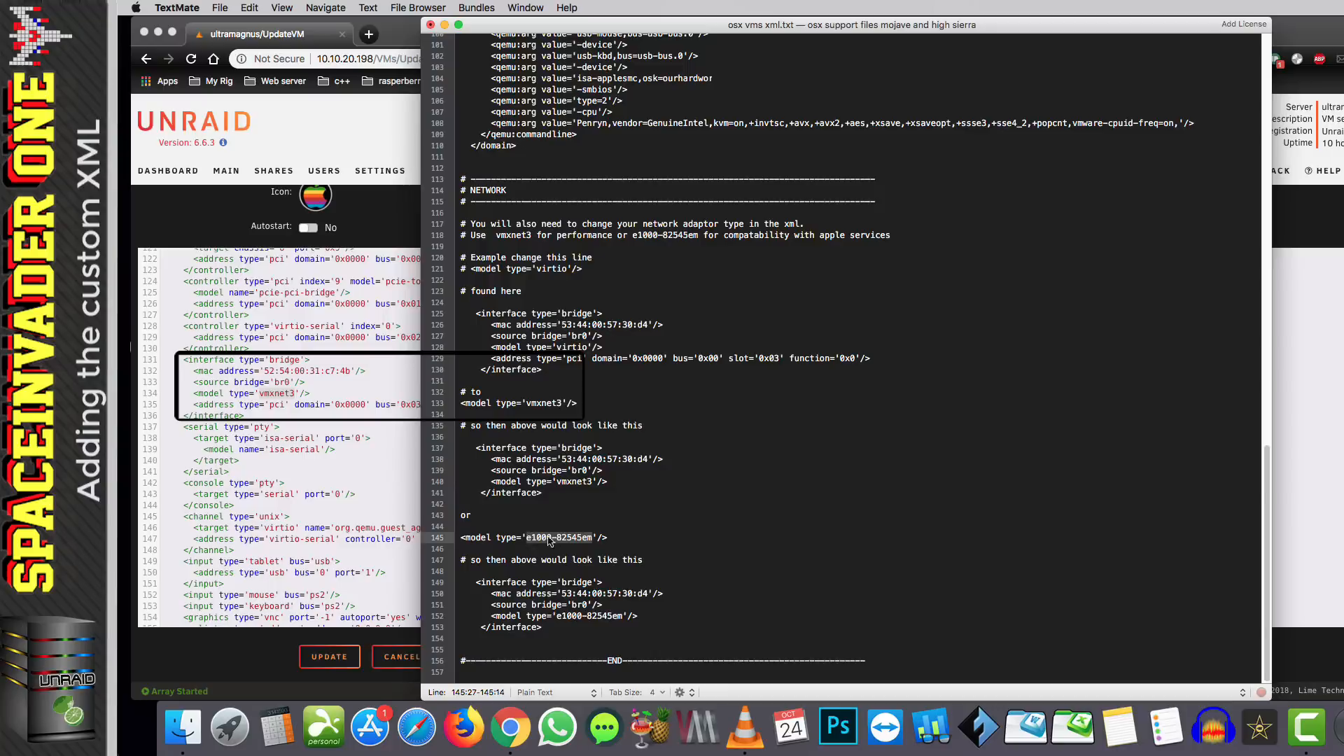
# Back in Chrome, set the bridge interface's model type to e1000-82545em and update the VM
pyautogui.click(282, 393)
pyautogui.doubleClick(282, 393)
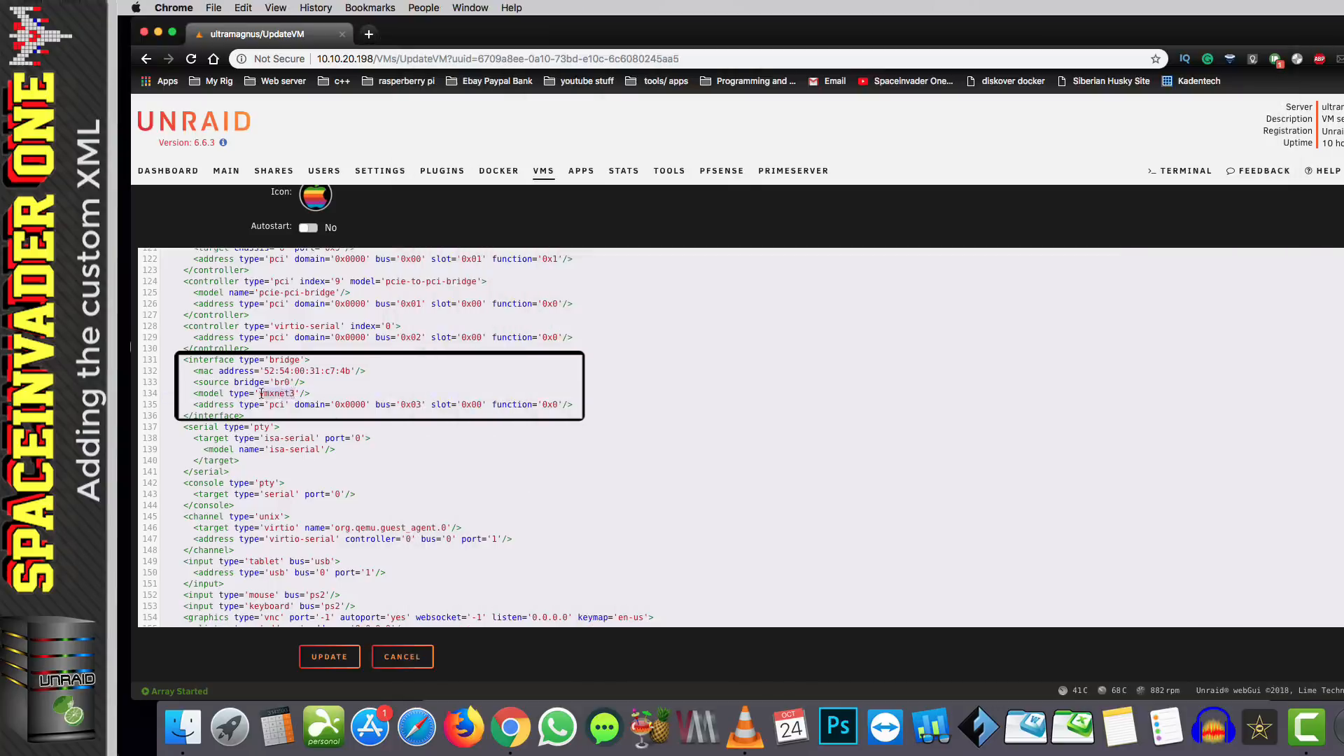
pyautogui.rightClick(267, 394)
pyautogui.click(301, 505)
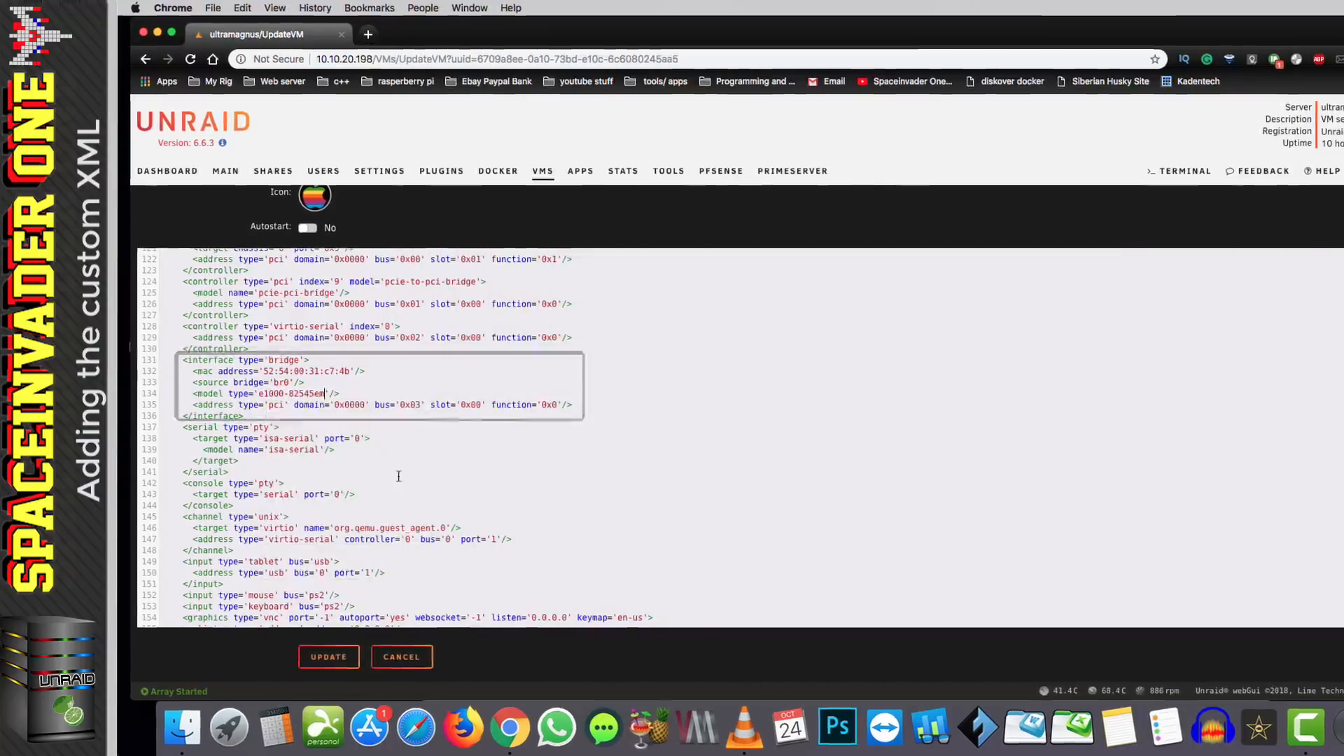
pyautogui.scroll(-10, 396, 480)
pyautogui.click(322, 660)
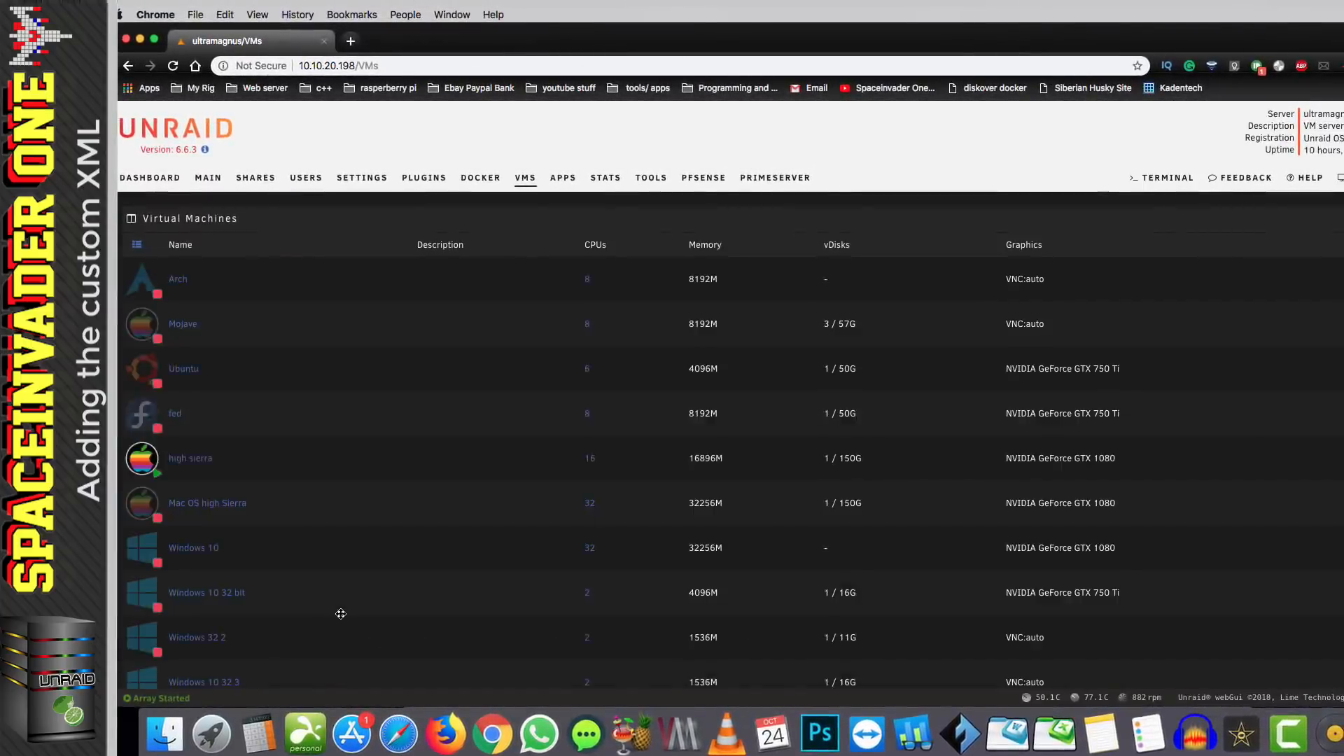
# Start the Mojave VM and open its VNC remote display
pyautogui.click(150, 367)
pyautogui.click(170, 375)
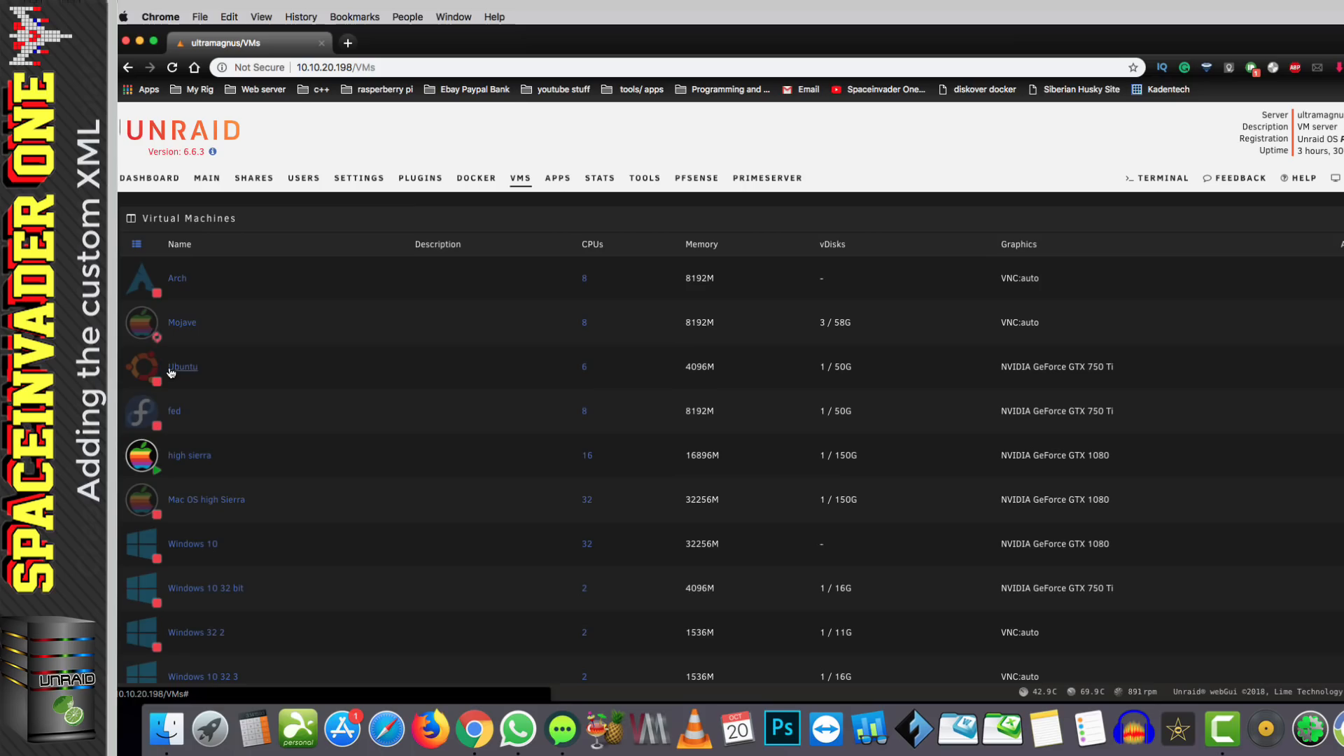
pyautogui.click(141, 323)
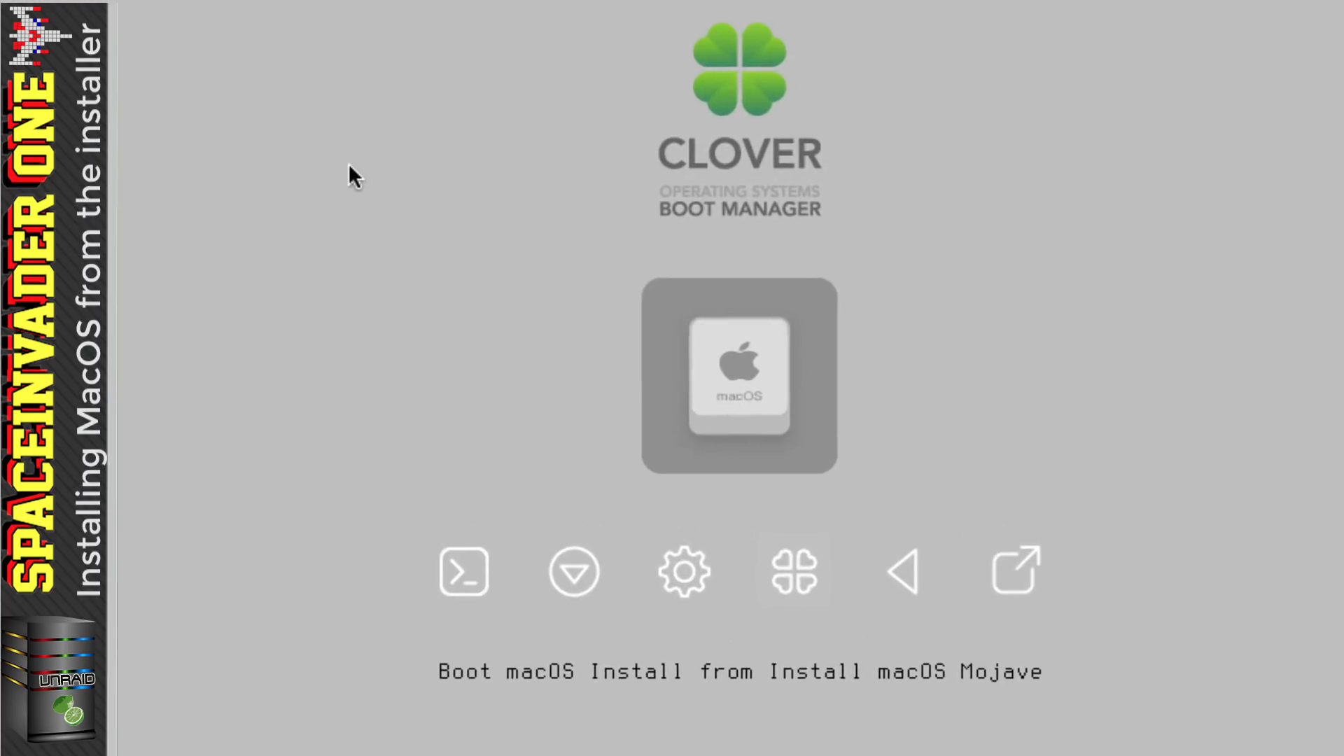
# Restart the computer from the Clover boot manager and enter the firmware setup during boot
pyautogui.press('Down')
pyautogui.press('Right')
pyautogui.press('Right')
pyautogui.press('Right')
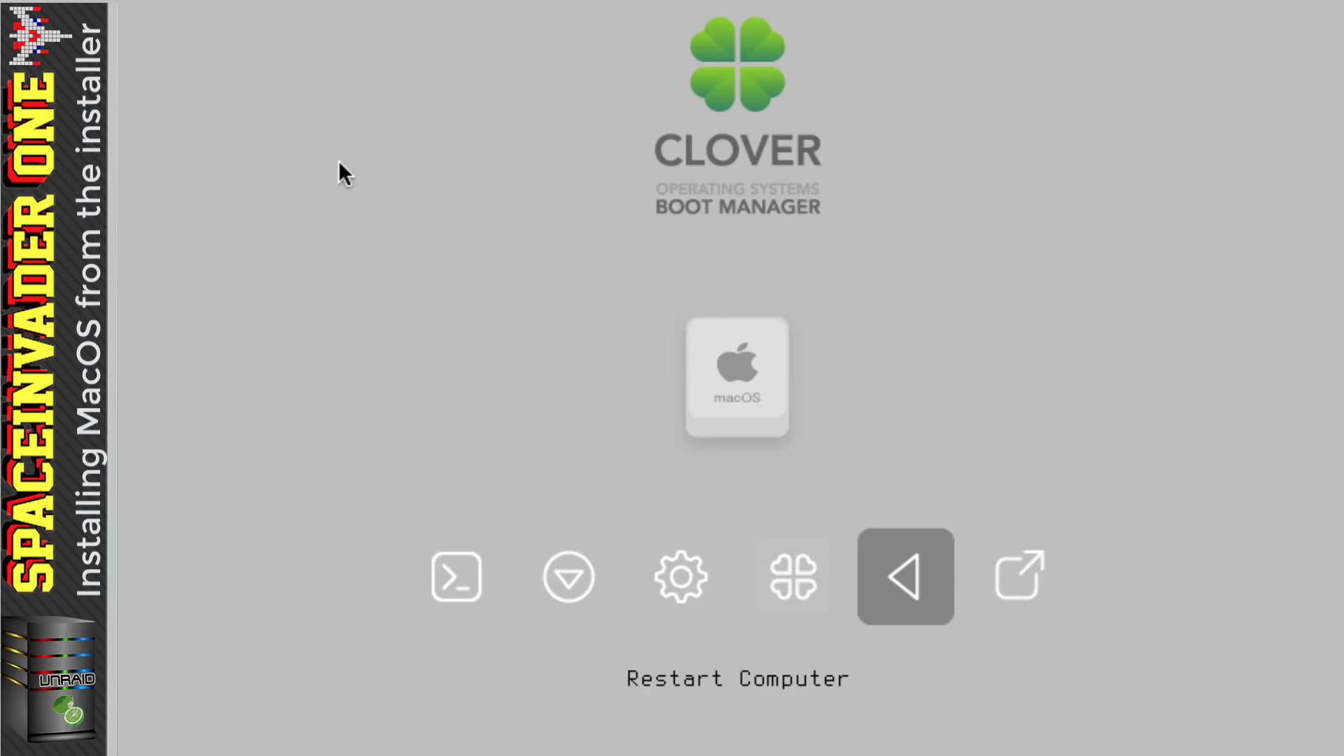
pyautogui.press('Return')
pyautogui.press('Escape')
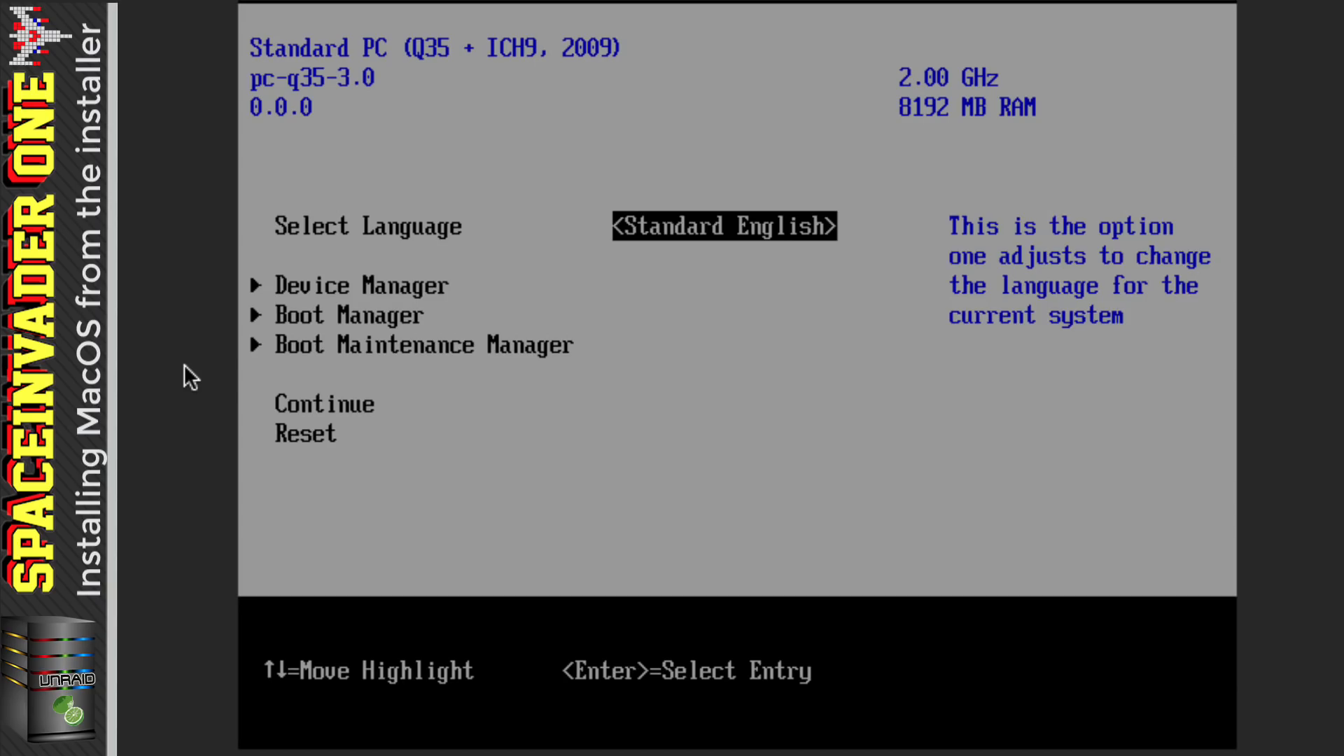
# Open OVMF Platform Configuration in the firmware's Device Manager
pyautogui.press('Down')
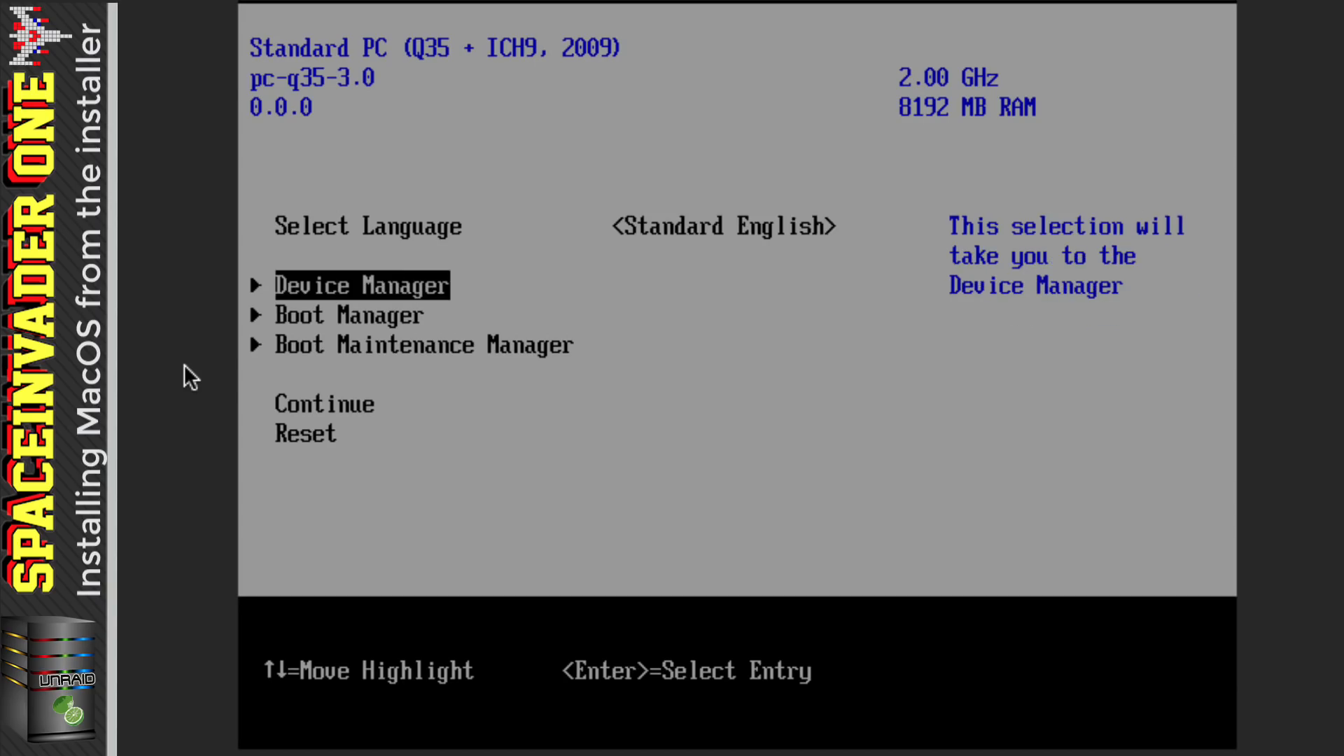
pyautogui.press('Return')
pyautogui.press('Down')
pyautogui.press('Down')
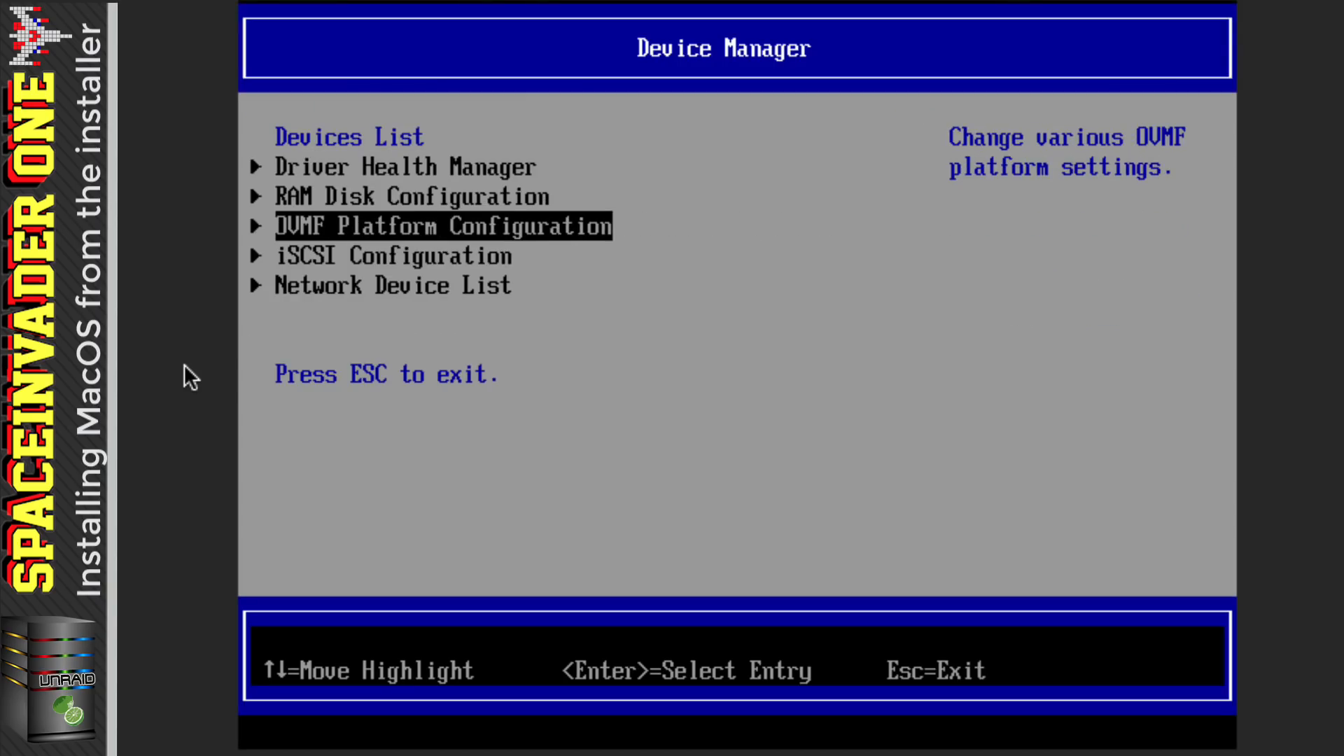
pyautogui.press('Return')
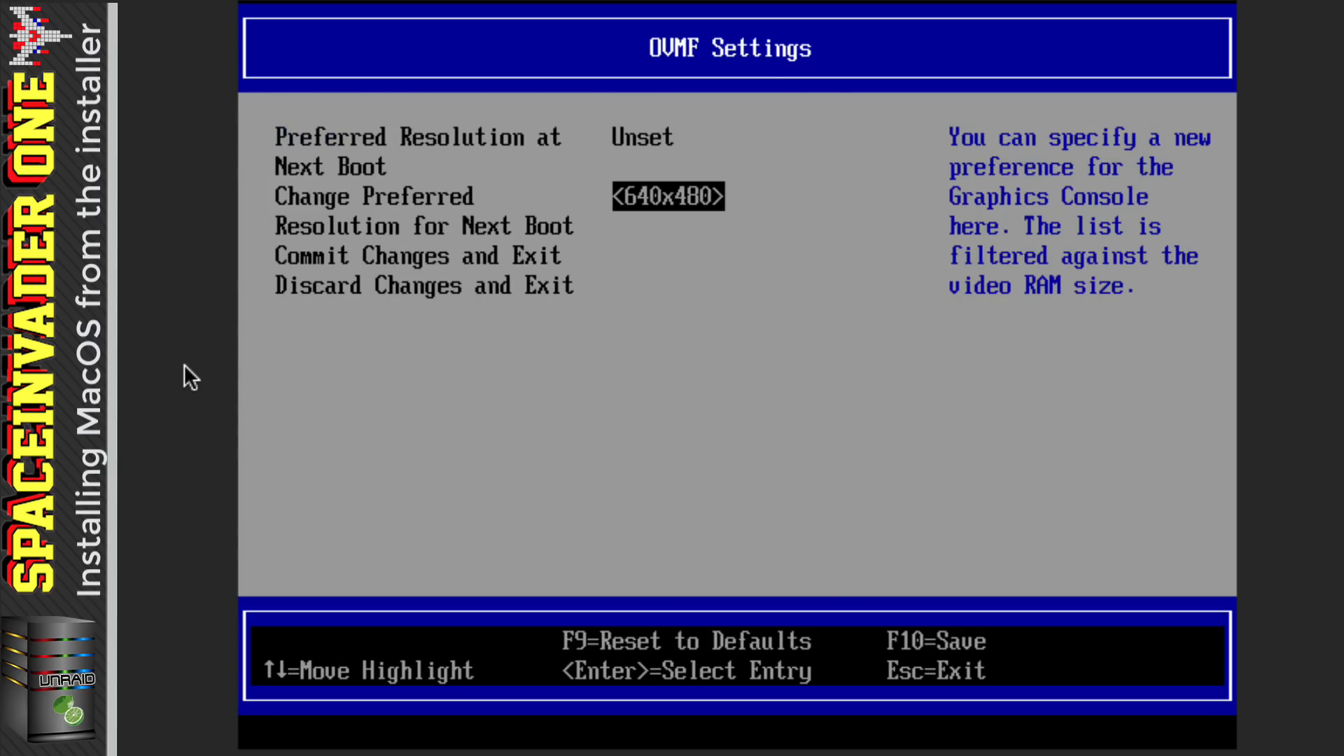
# Set the preferred resolution for next boot to 1920x1080 and commit the change
pyautogui.press('Return')
pyautogui.press('Down')
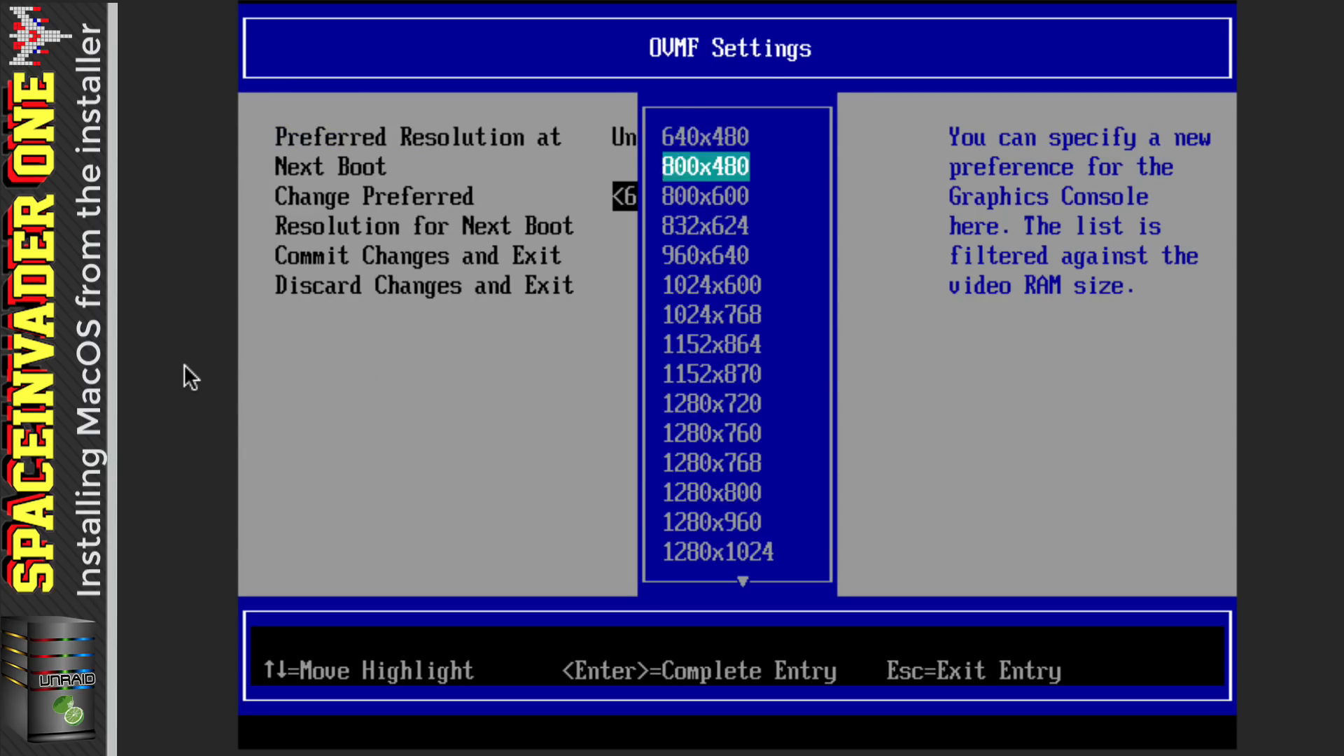
pyautogui.press('Down')
pyautogui.press('Down')
pyautogui.press('pagedown')
pyautogui.press('pagedown')
pyautogui.press('Up')
pyautogui.press('Up')
pyautogui.press('Up')
pyautogui.press('Up')
pyautogui.press('Up')
pyautogui.press('Up')
pyautogui.press('Up')
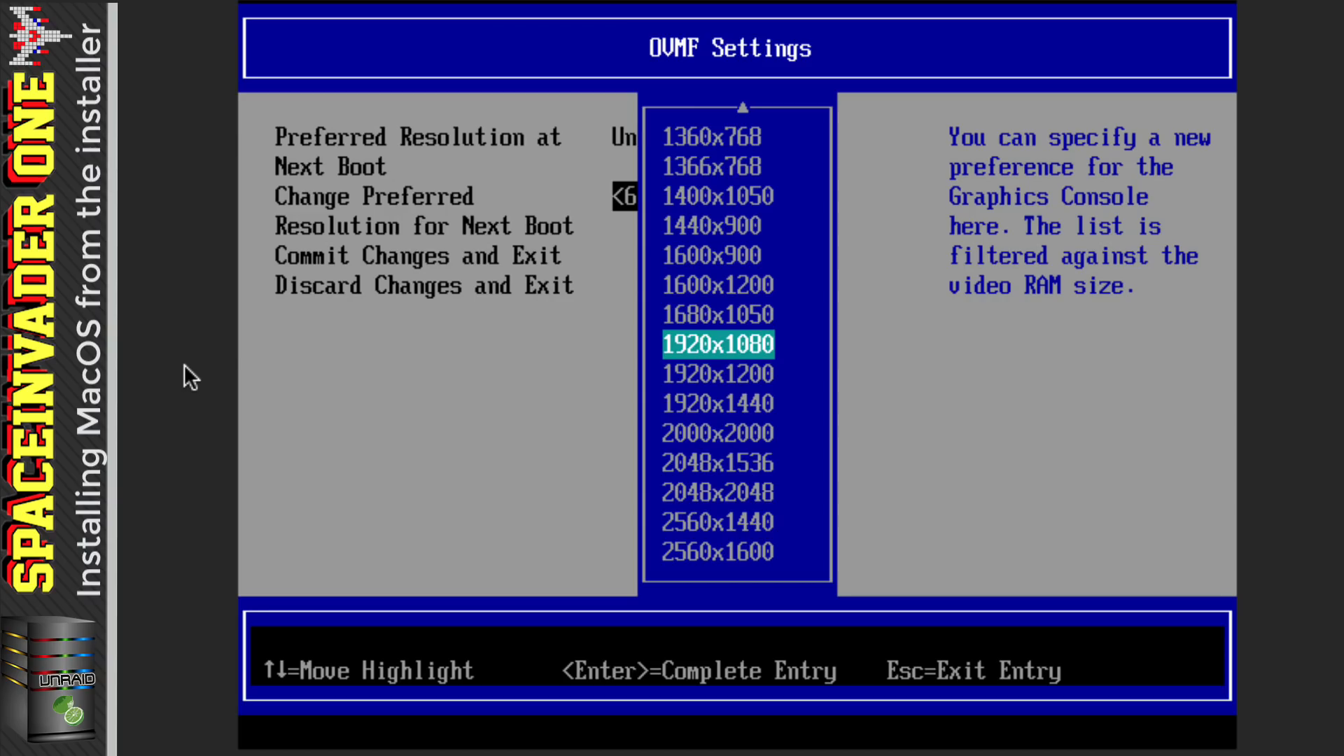
pyautogui.press('Return')
pyautogui.press('Down')
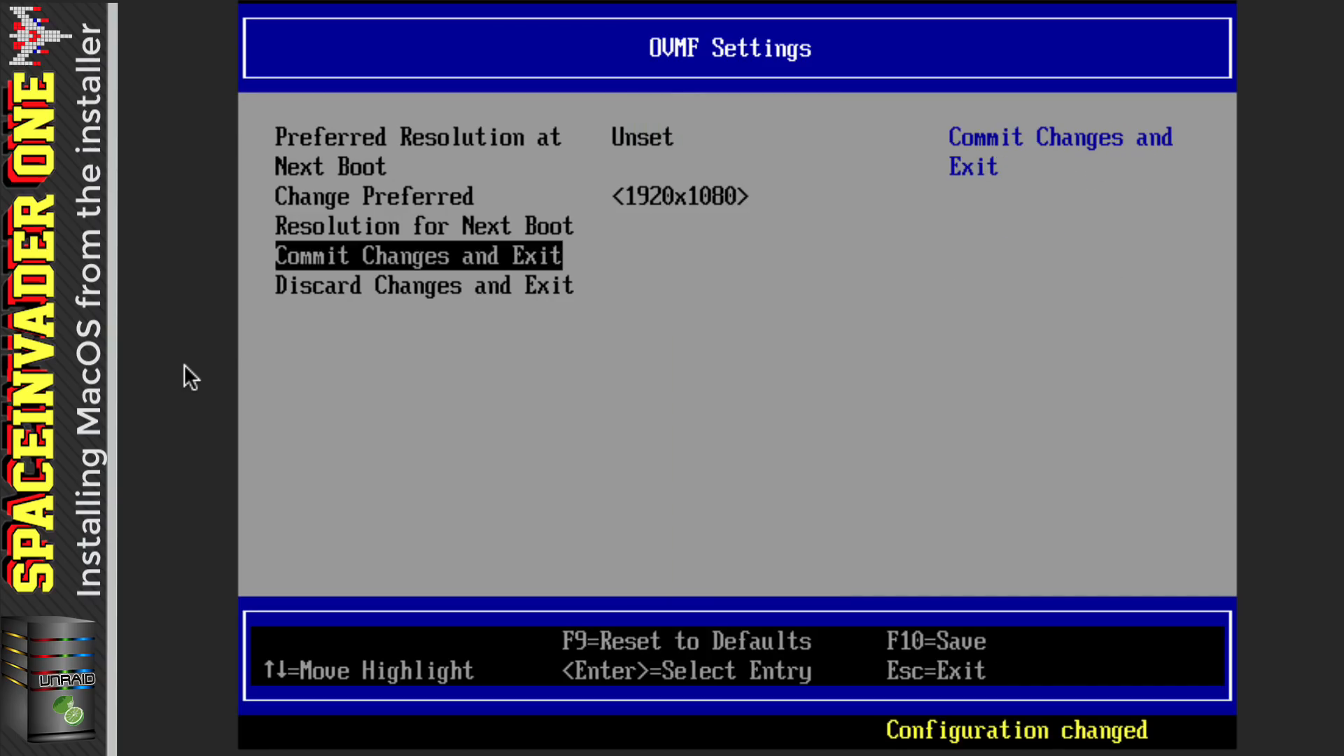
pyautogui.press('Return')
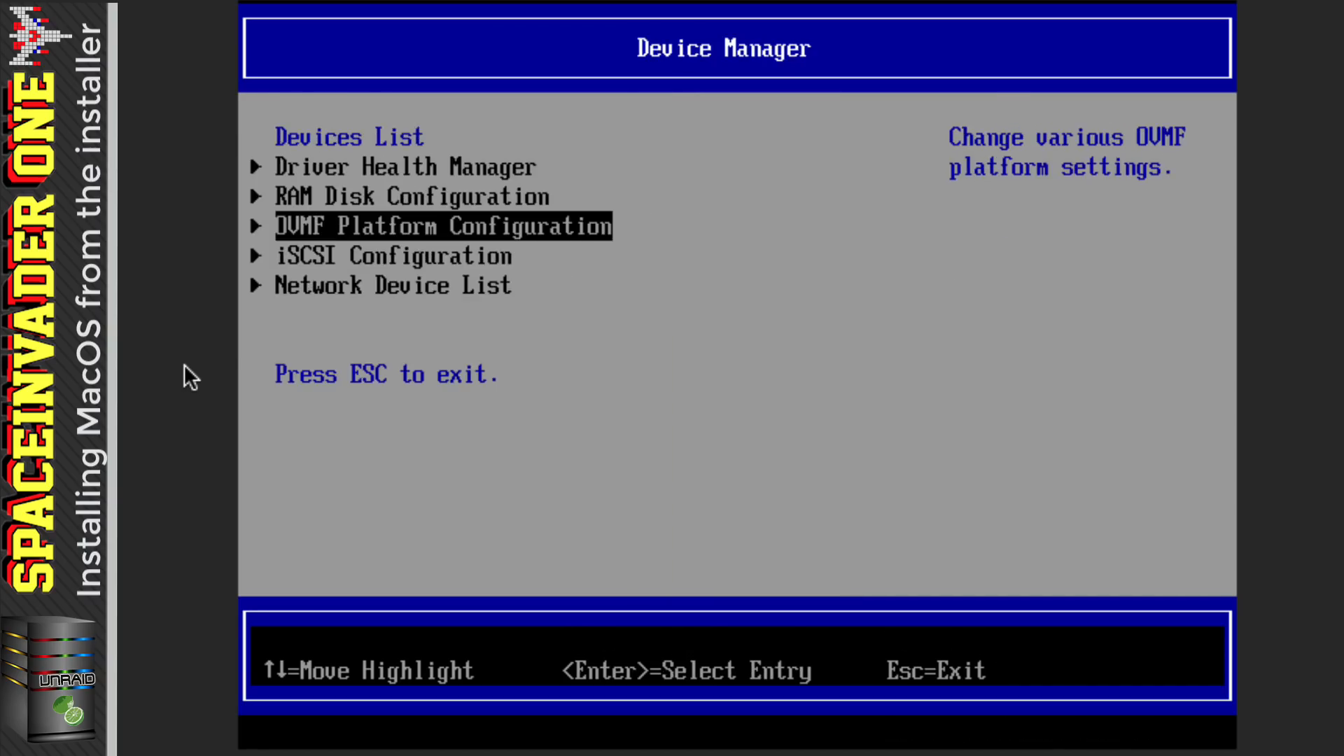
# Leave the Device Manager and reset the machine from the firmware's main screen
pyautogui.press('Escape')
pyautogui.press('Down')
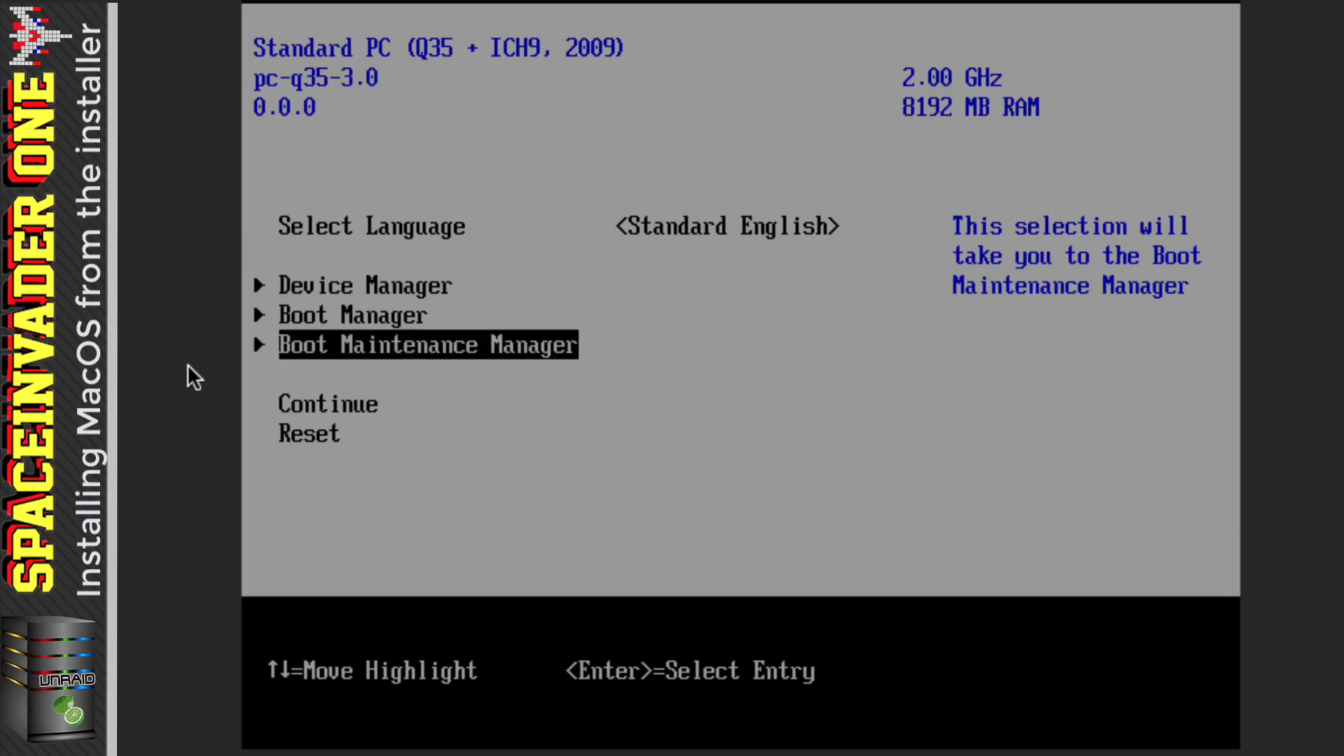
pyautogui.press('Down')
pyautogui.press('Down')
pyautogui.press('Return')
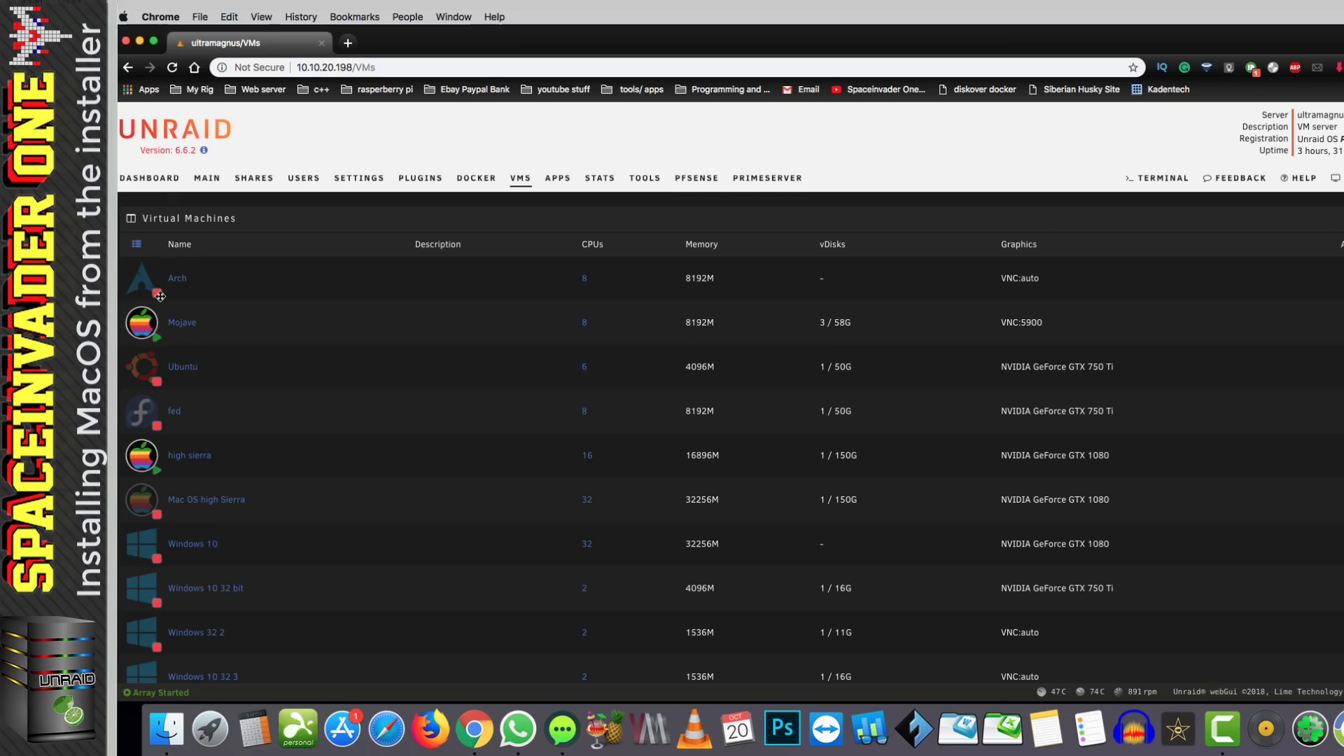
# Force stop and restart the Mojave VM, and reopen its VNC remote display
pyautogui.click(147, 323)
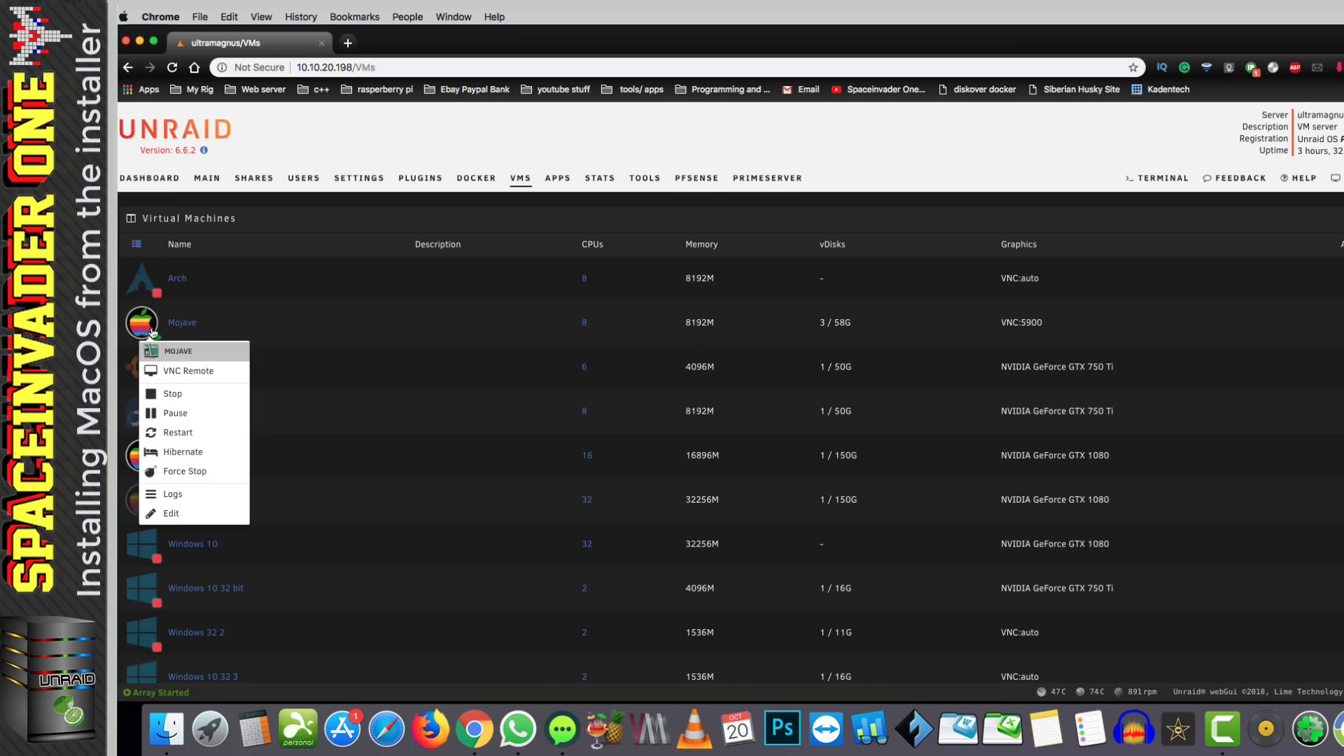
pyautogui.click(184, 462)
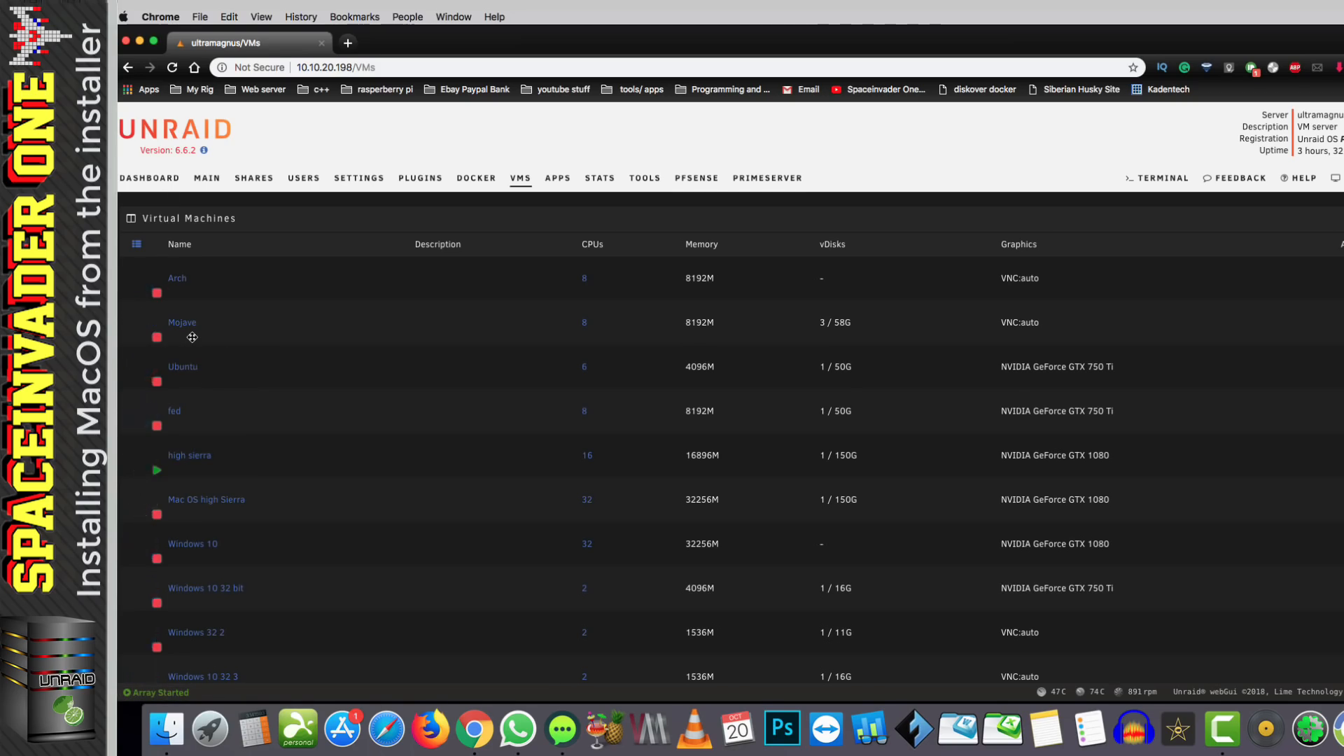
pyautogui.click(146, 327)
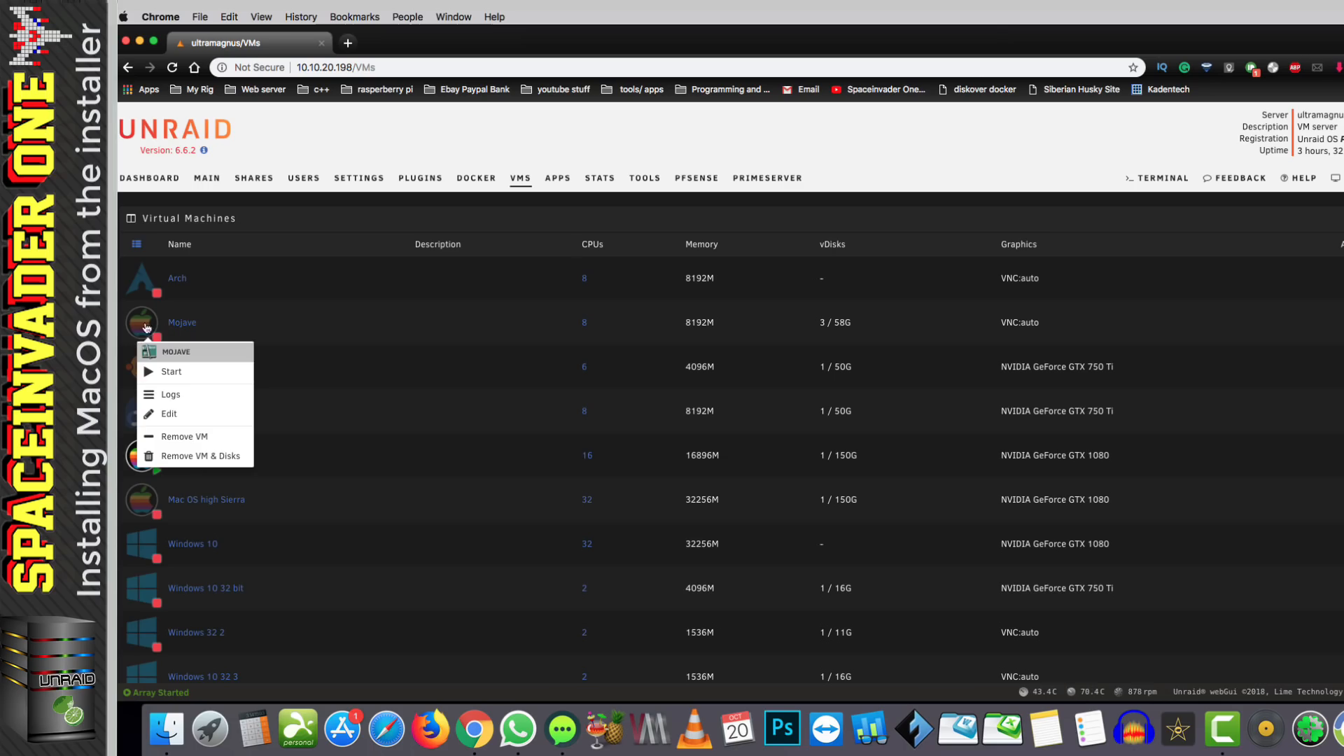
pyautogui.click(168, 371)
pyautogui.click(142, 323)
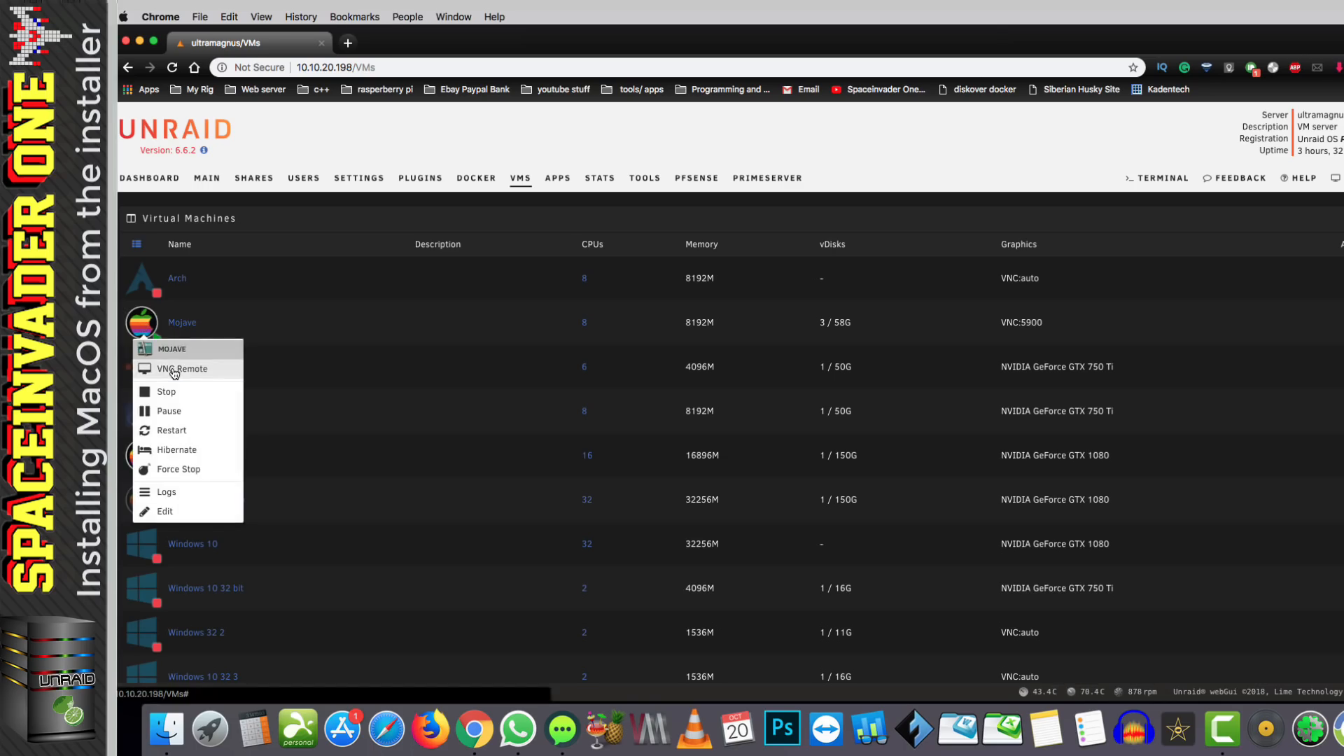
pyautogui.click(177, 352)
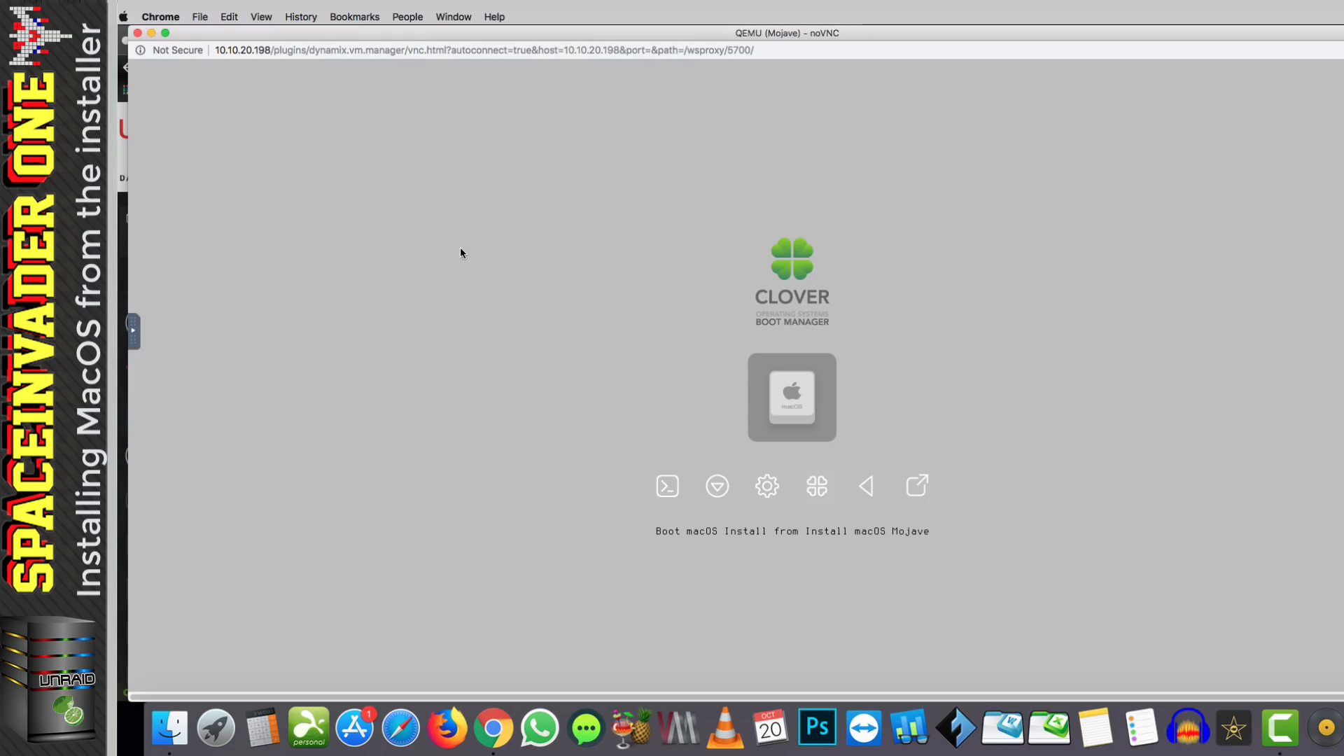
# Boot macOS Install from Install macOS Mojave in Clover and choose English (UK) as the installer language
pyautogui.press('Return')
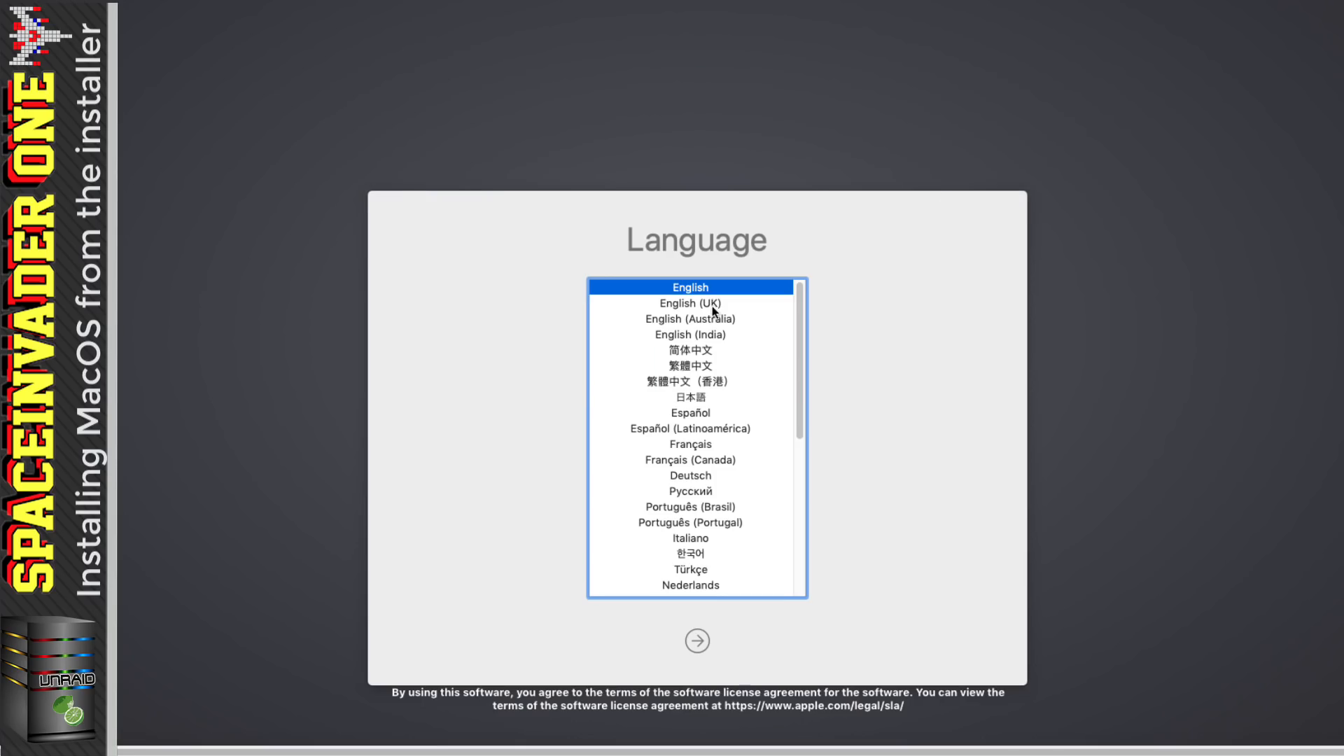
pyautogui.click(713, 305)
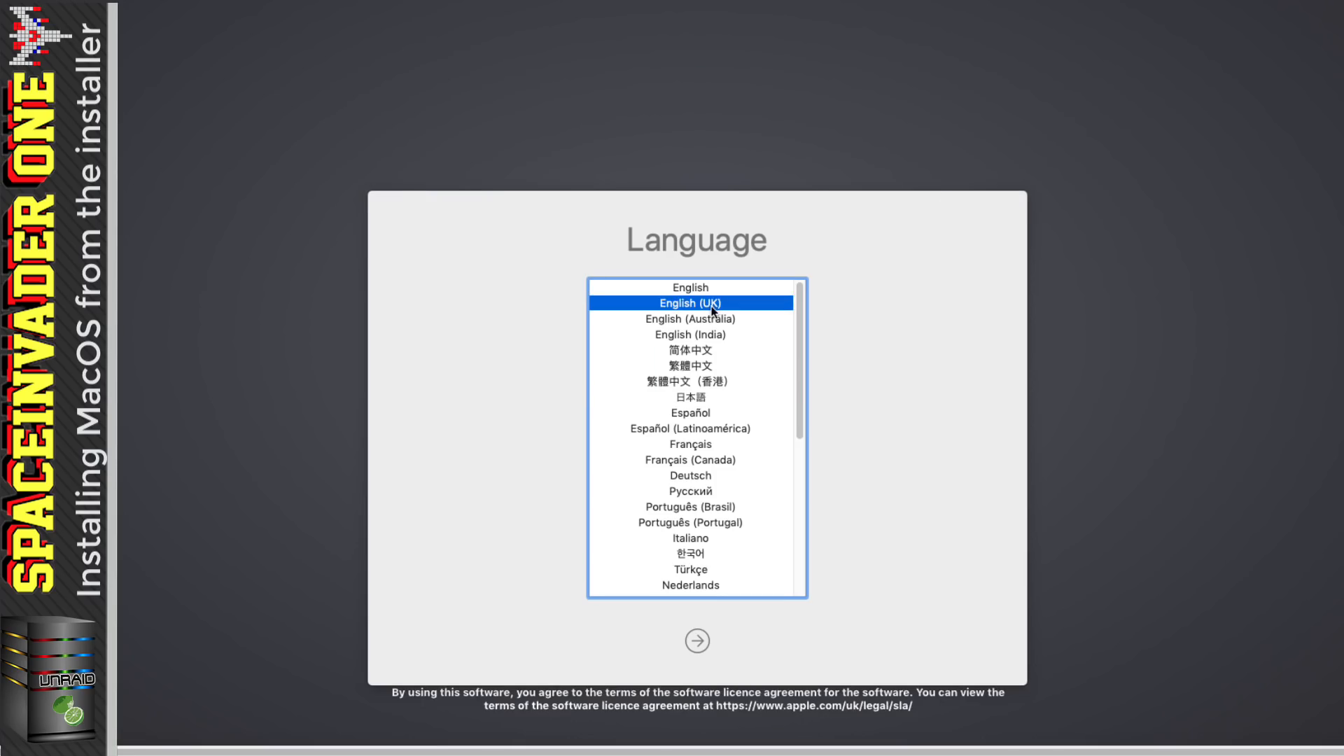
pyautogui.click(697, 640)
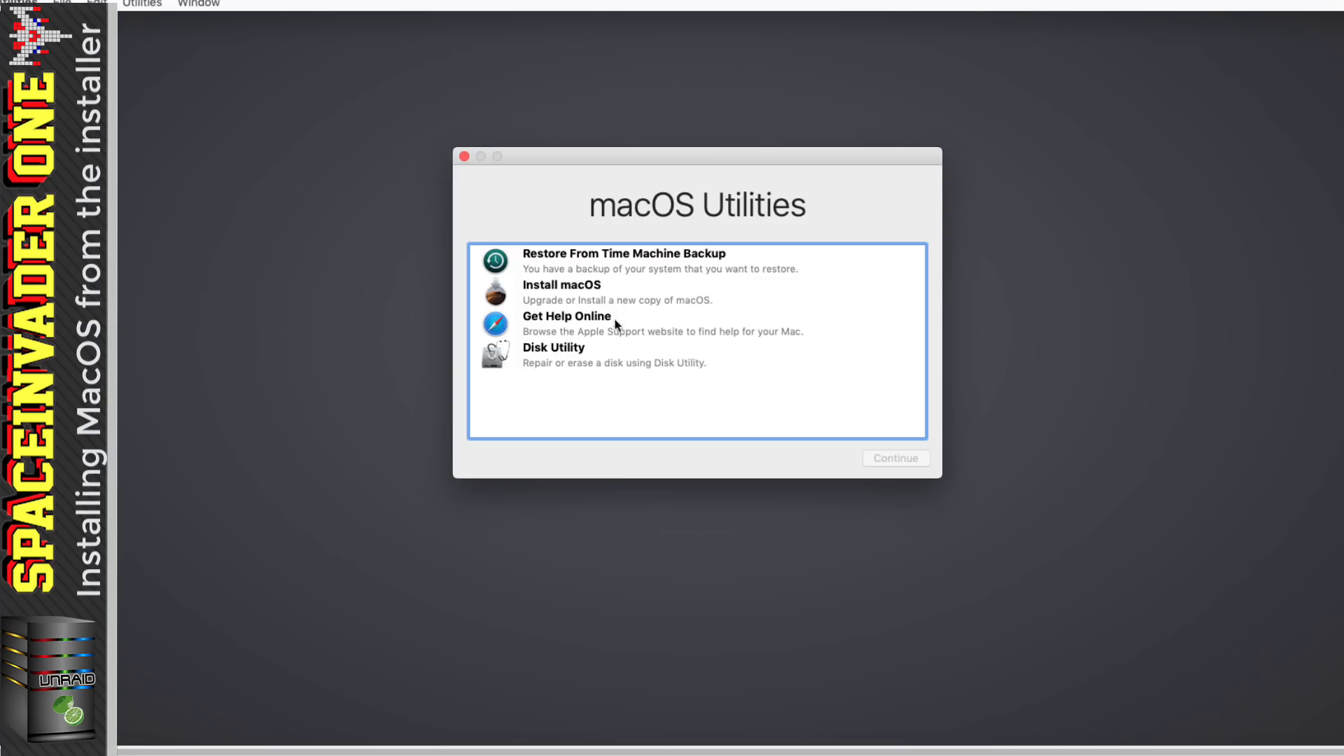
# Open Disk Utility from macOS Utilities and show all devices
pyautogui.doubleClick(606, 361)
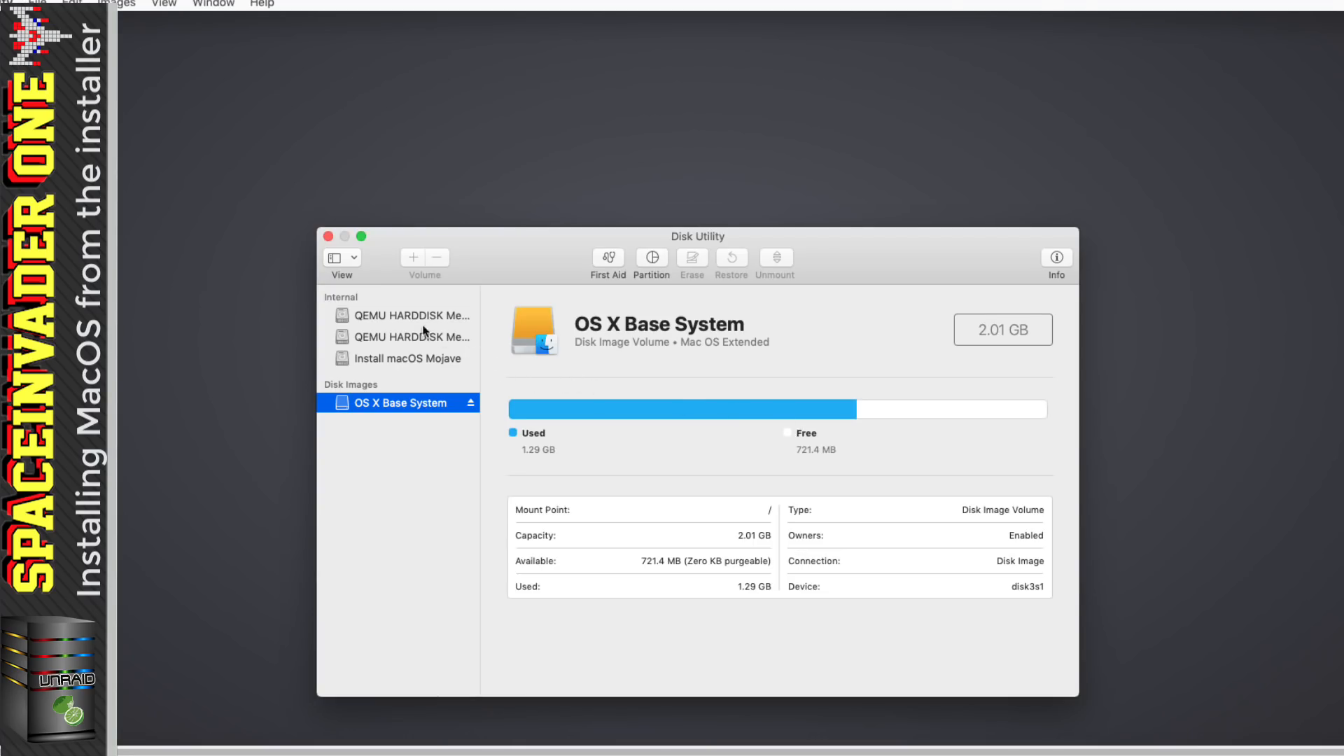
pyautogui.click(354, 260)
pyautogui.click(368, 316)
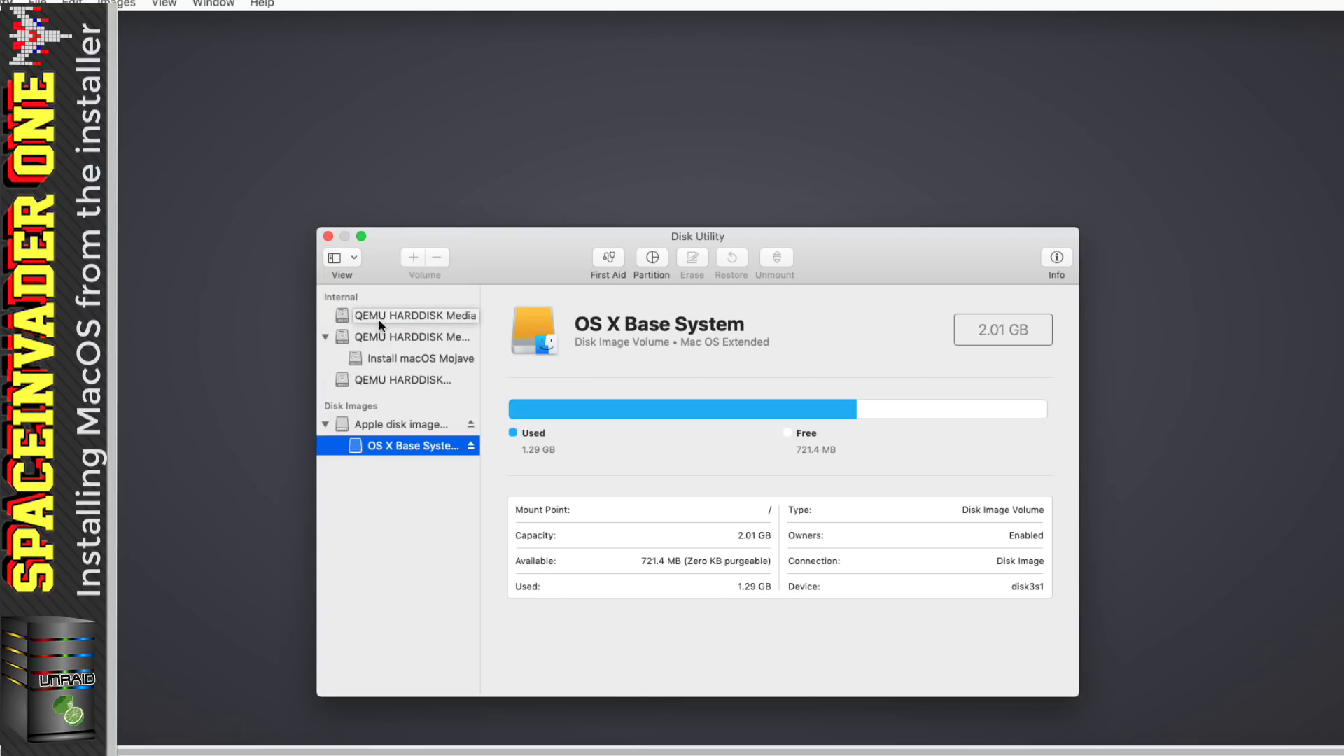
# Erase the 53.69 GB QEMU HARDDISK as osx, using Mac OS Extended (Journaled) and GUID Partition Map, and leave Disk Utility
pyautogui.click(392, 379)
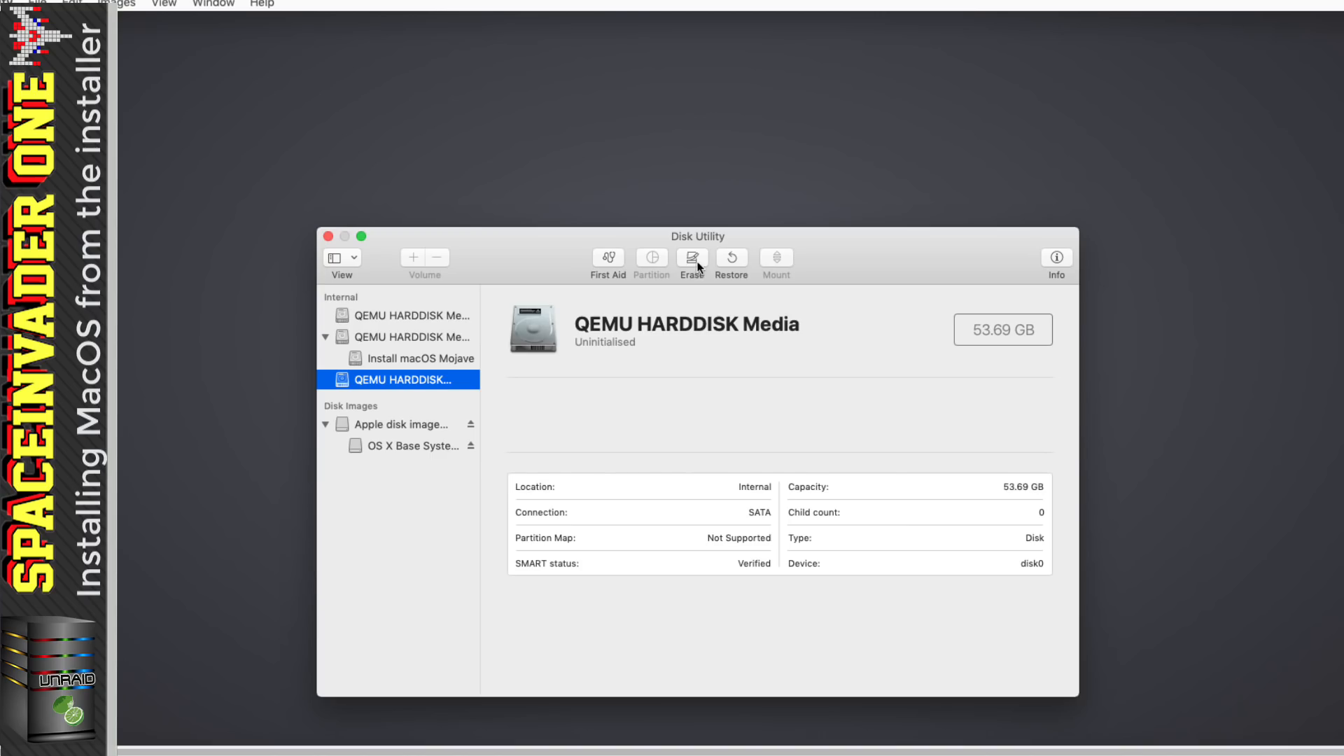
pyautogui.click(693, 260)
pyautogui.write('osx')
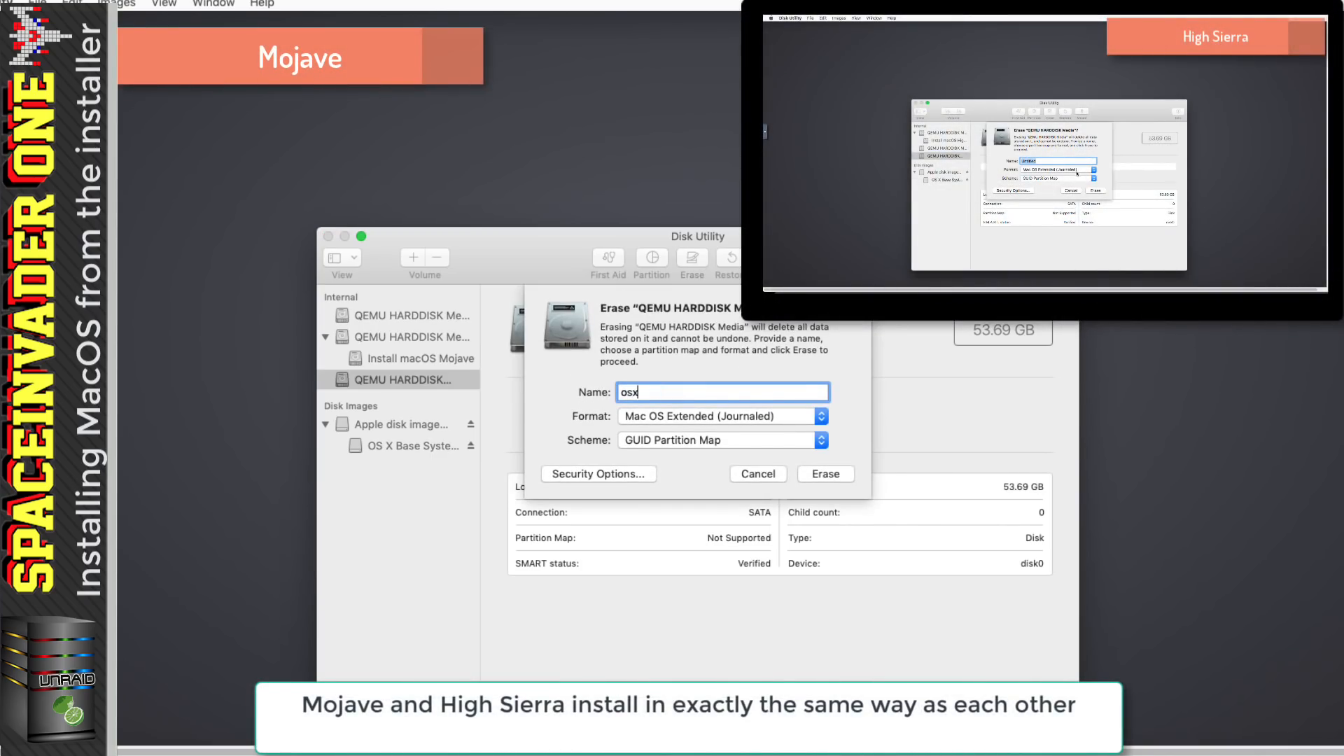
pyautogui.click(823, 417)
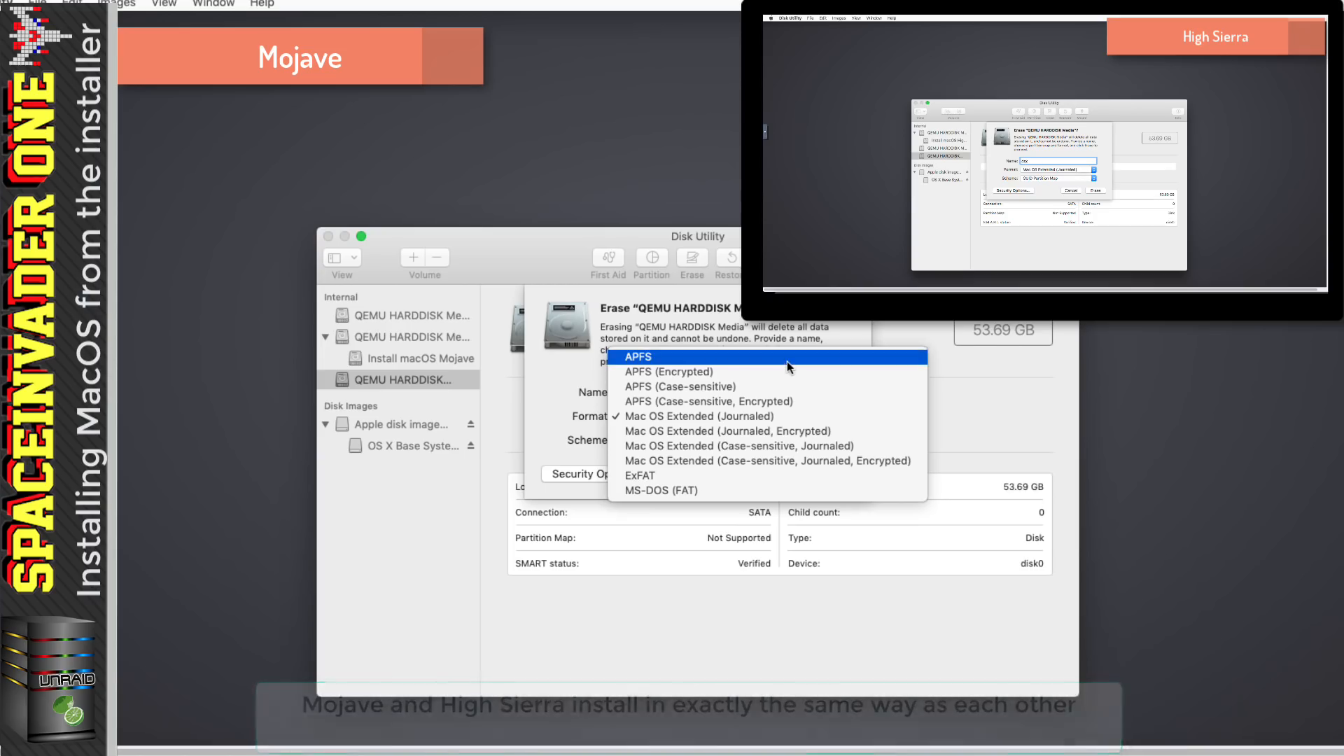
pyautogui.click(798, 416)
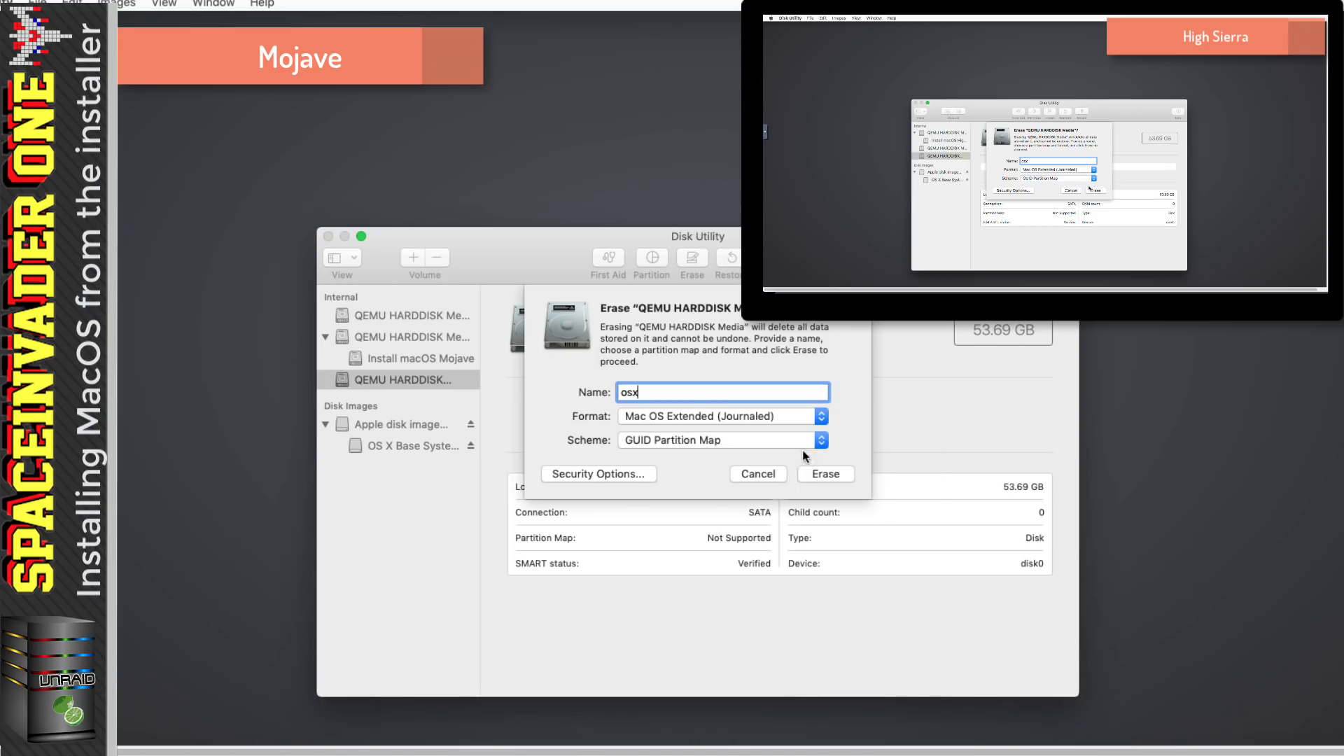
pyautogui.click(816, 474)
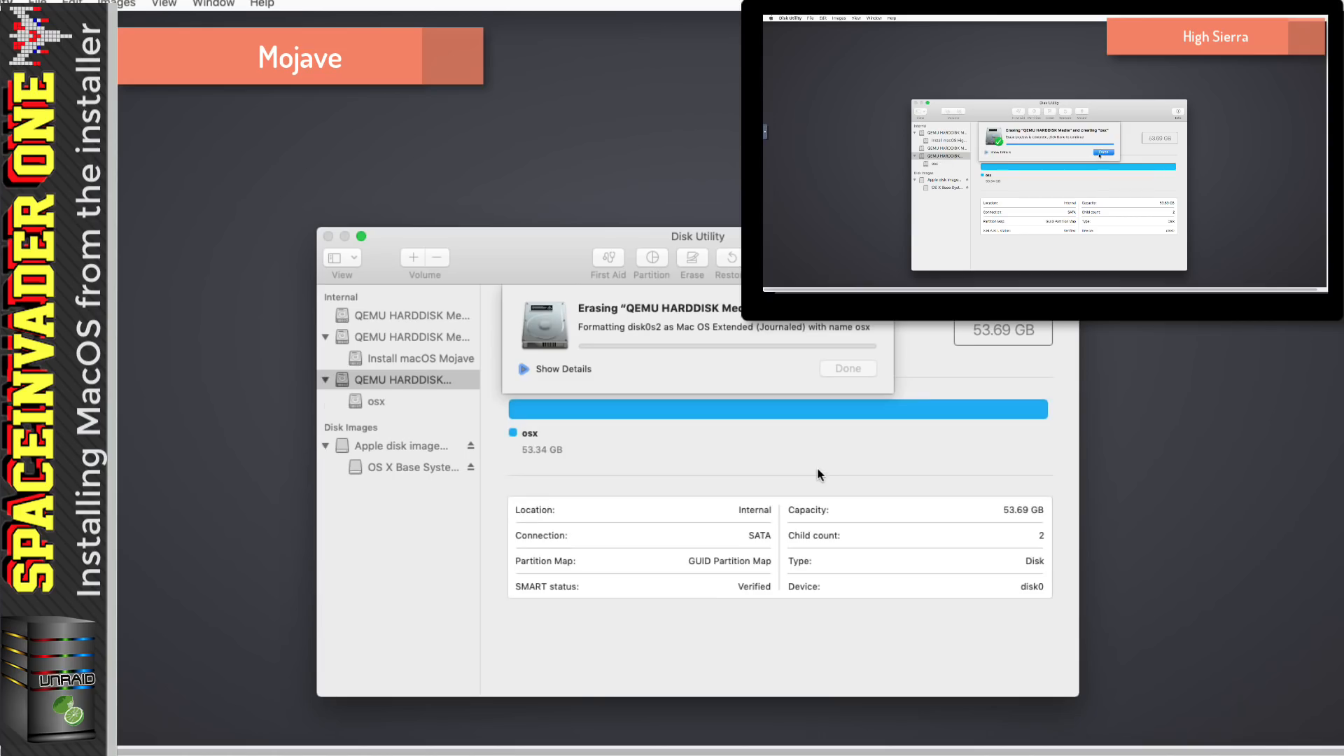
pyautogui.click(841, 373)
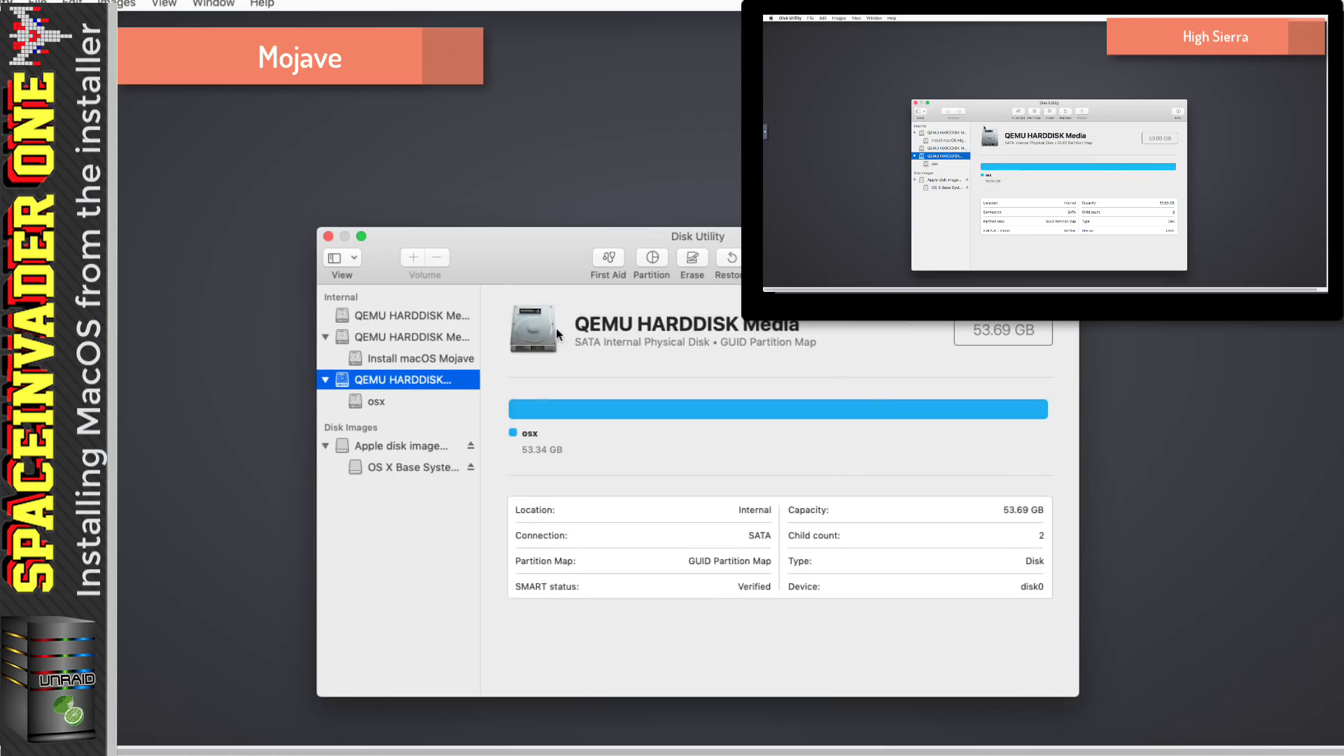
pyautogui.click(328, 236)
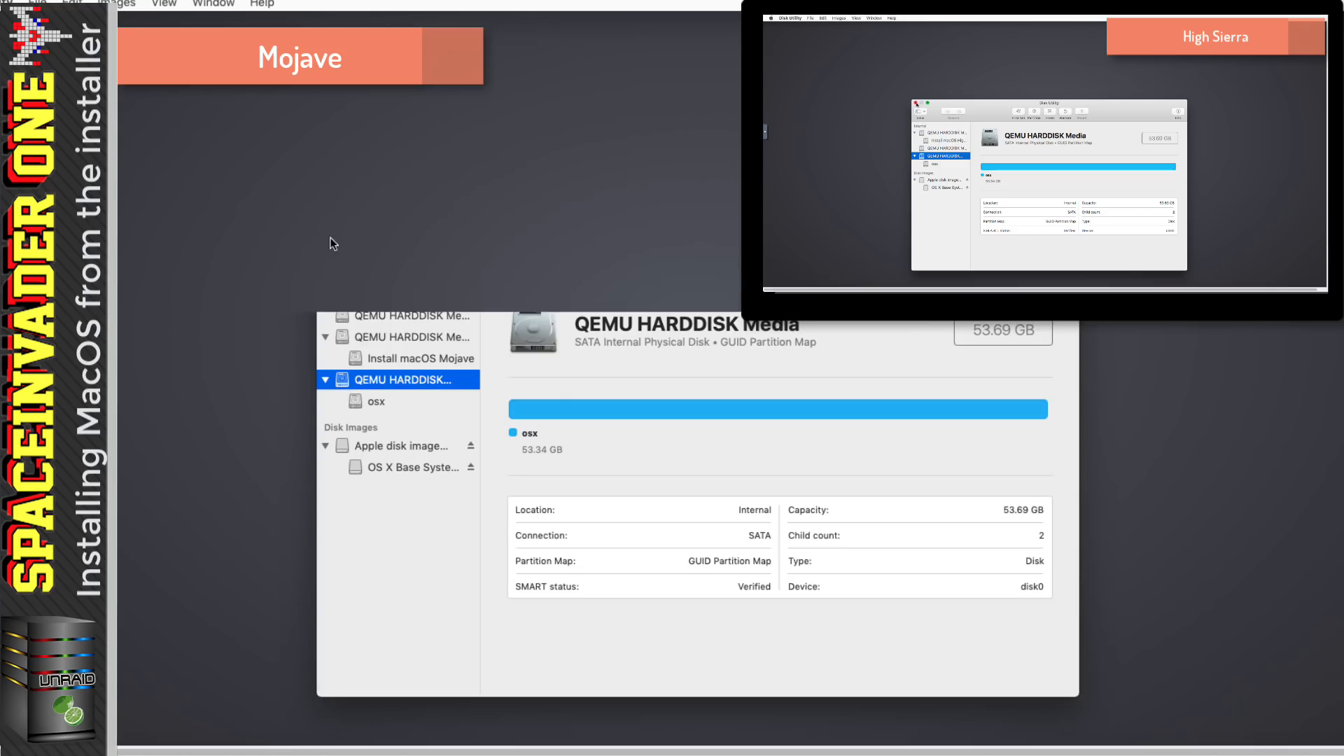
# Start the macOS installation, agree to the licence and install onto the osx disk
pyautogui.doubleClick(601, 305)
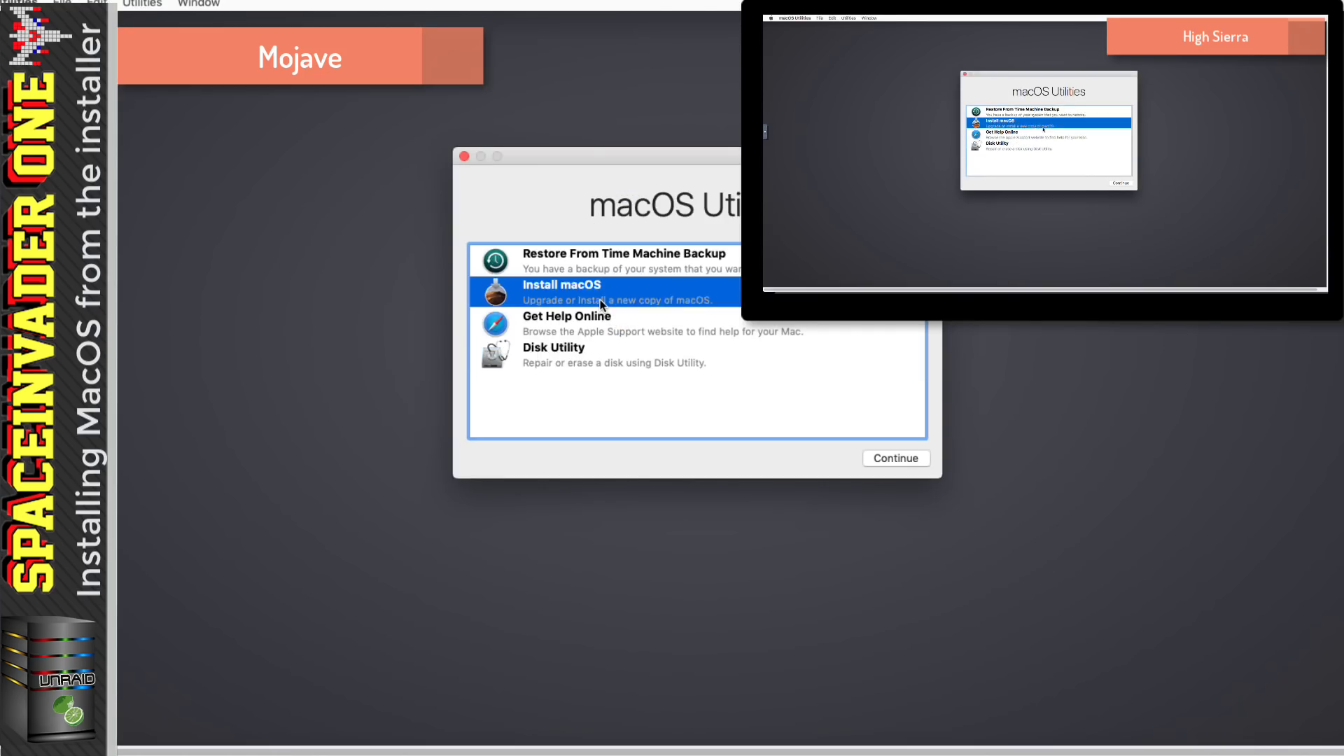
pyautogui.click(703, 570)
pyautogui.click(734, 567)
pyautogui.click(720, 199)
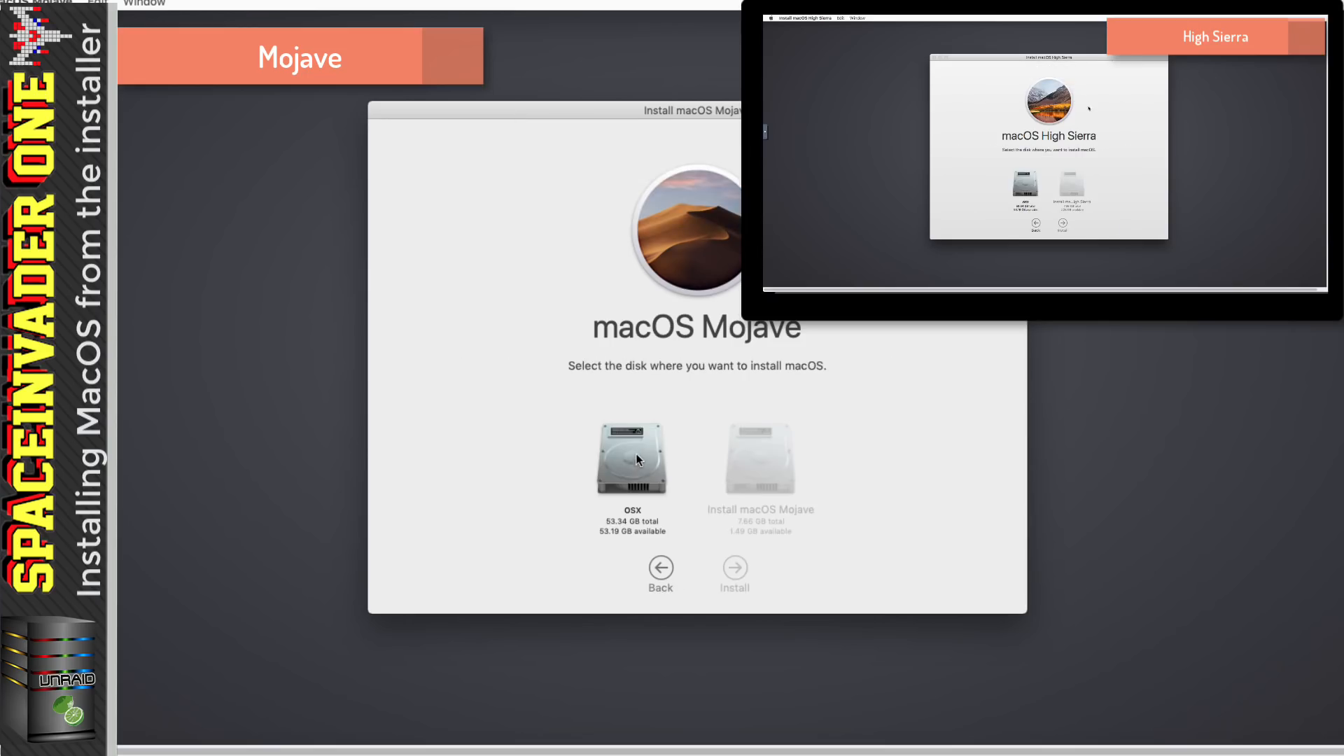
pyautogui.click(637, 448)
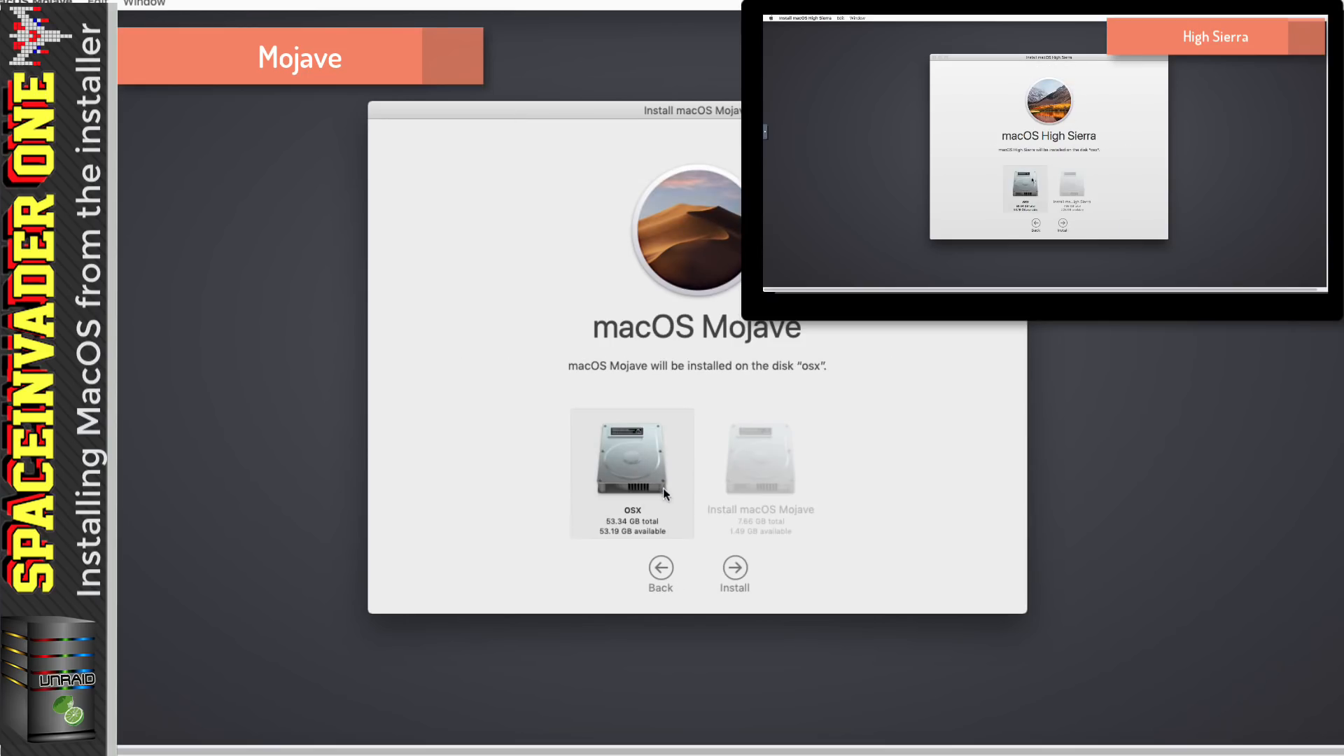
pyautogui.click(736, 568)
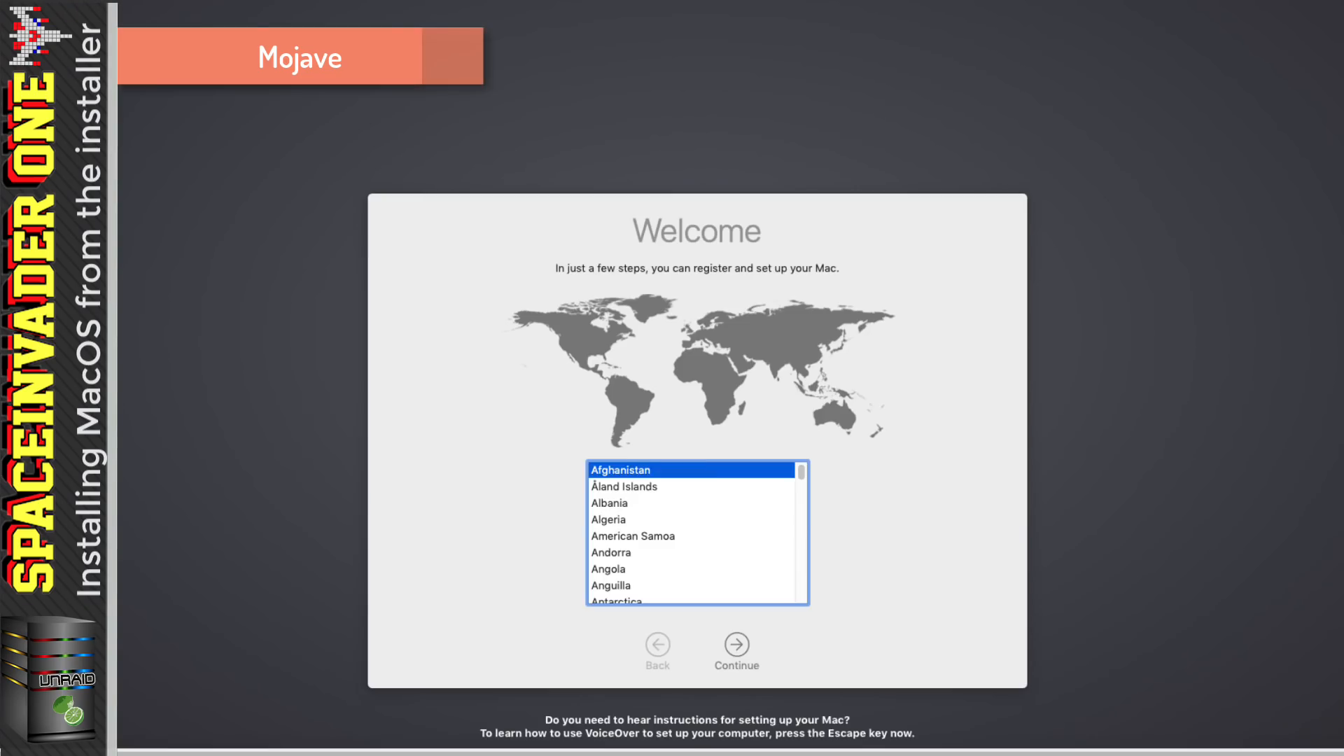
# Choose the country on the Welcome screen and skip signing in with an Apple ID
pyautogui.press('Down')
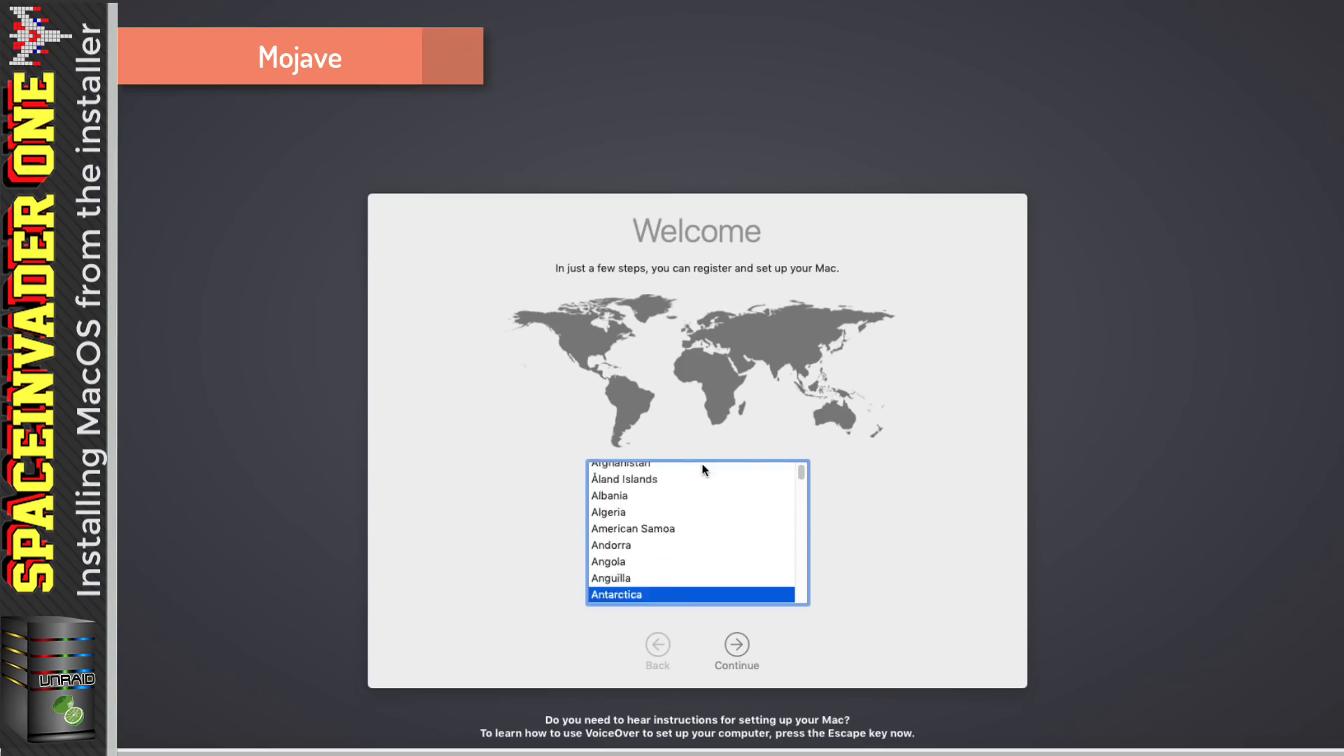
pyautogui.click(742, 642)
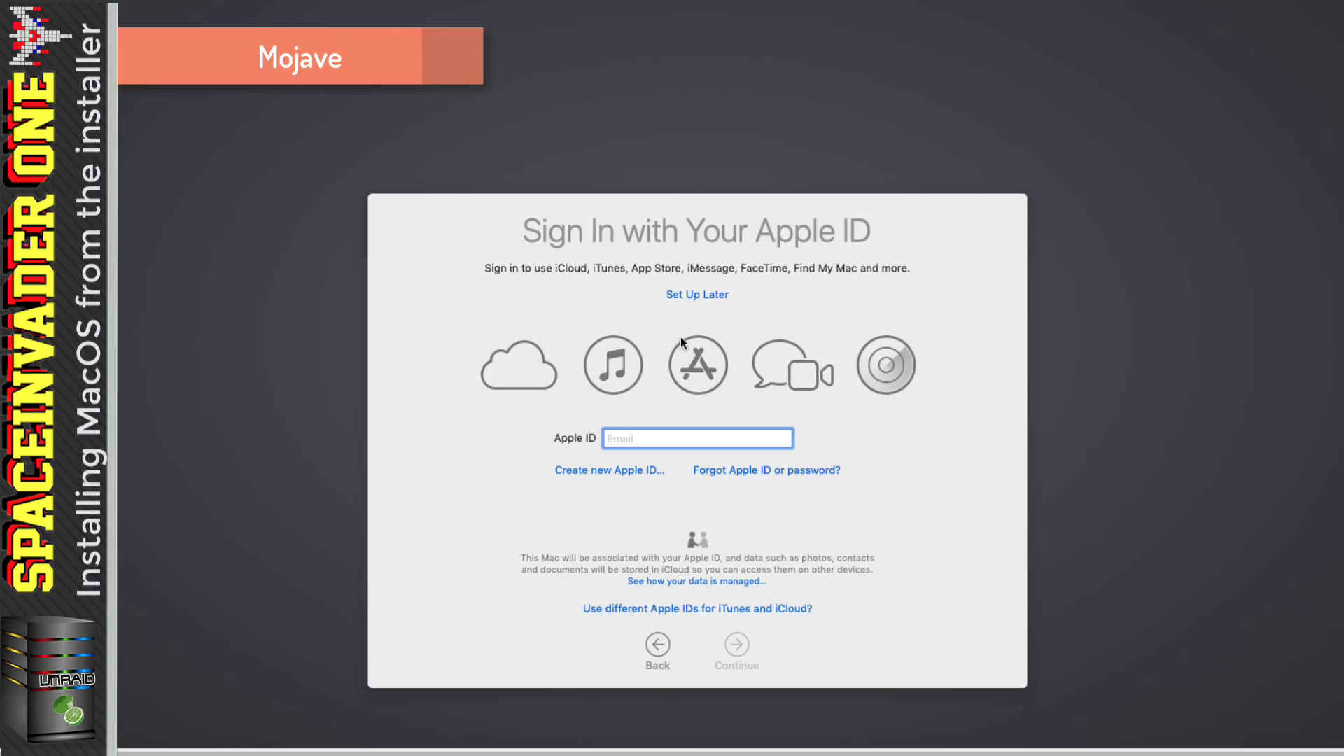
pyautogui.click(693, 291)
pyautogui.click(821, 279)
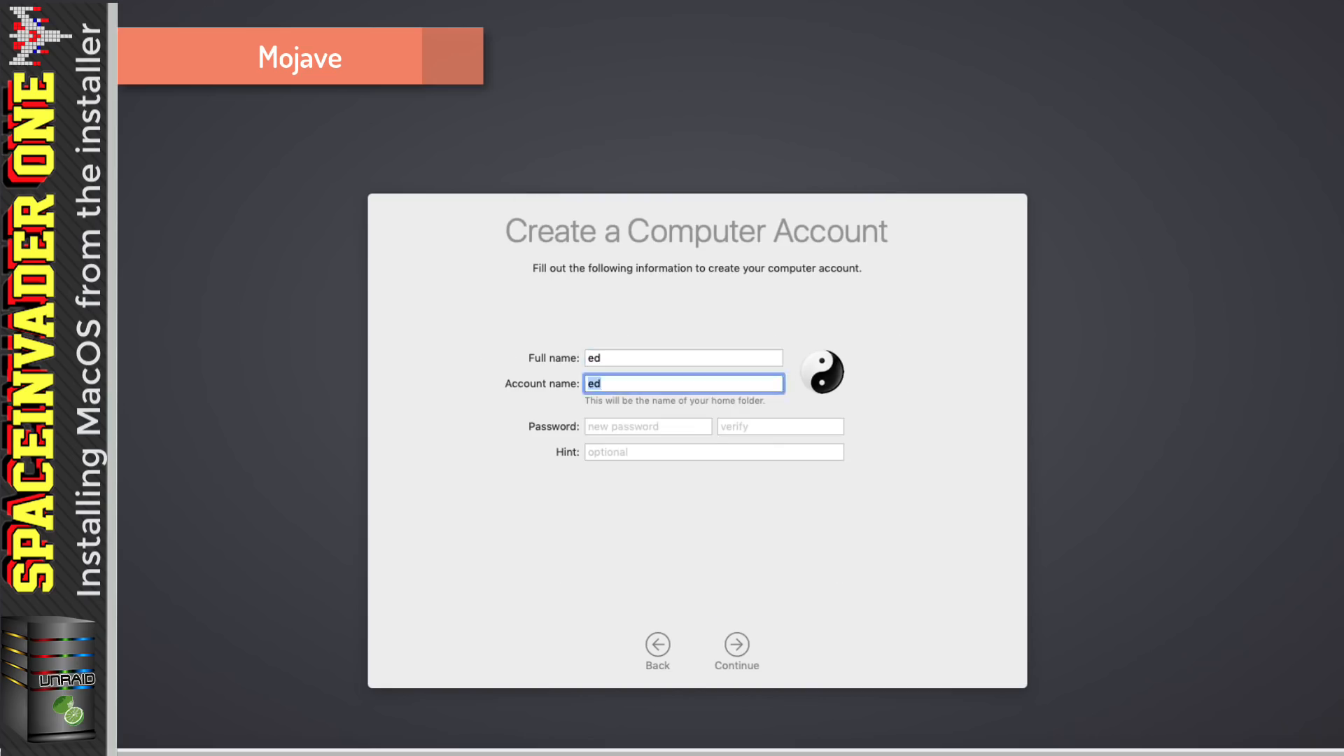
# Submit the computer account details, customise the express settings and decline Location Services
pyautogui.click(736, 644)
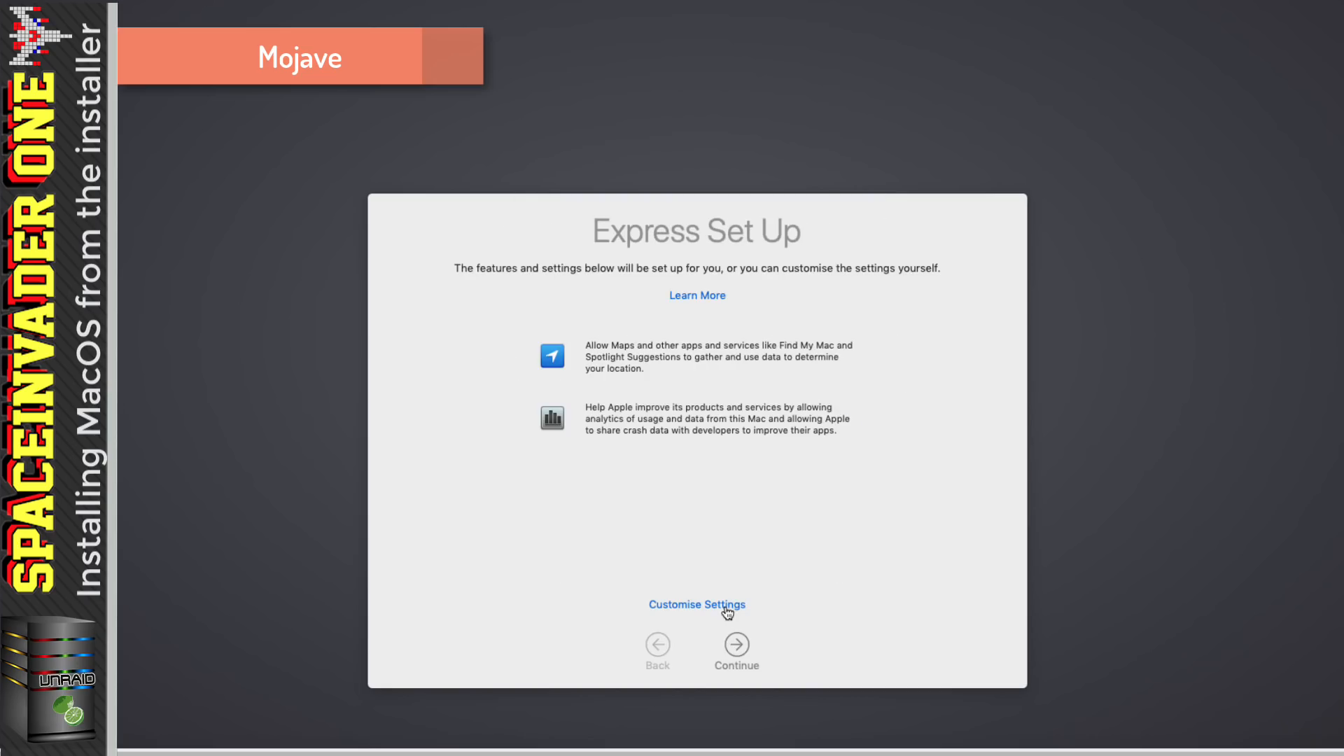
pyautogui.click(728, 610)
pyautogui.click(737, 644)
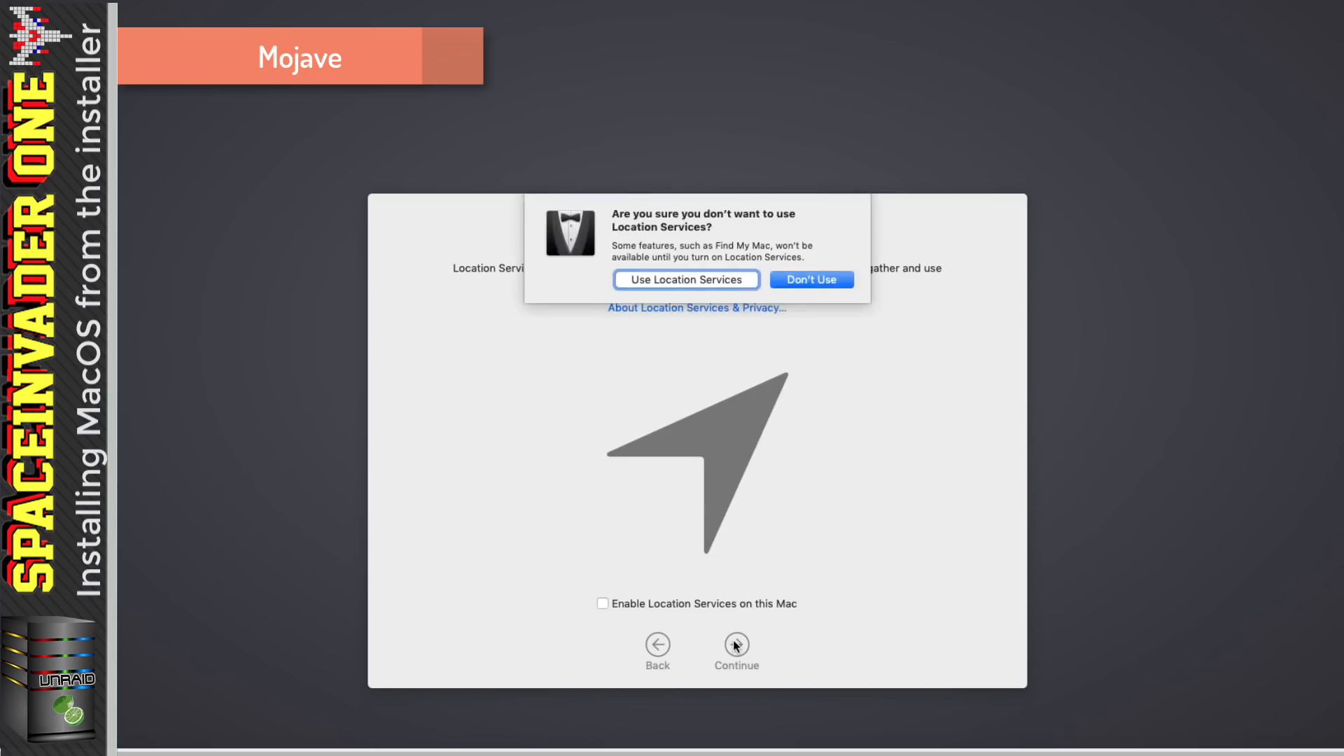
pyautogui.click(812, 279)
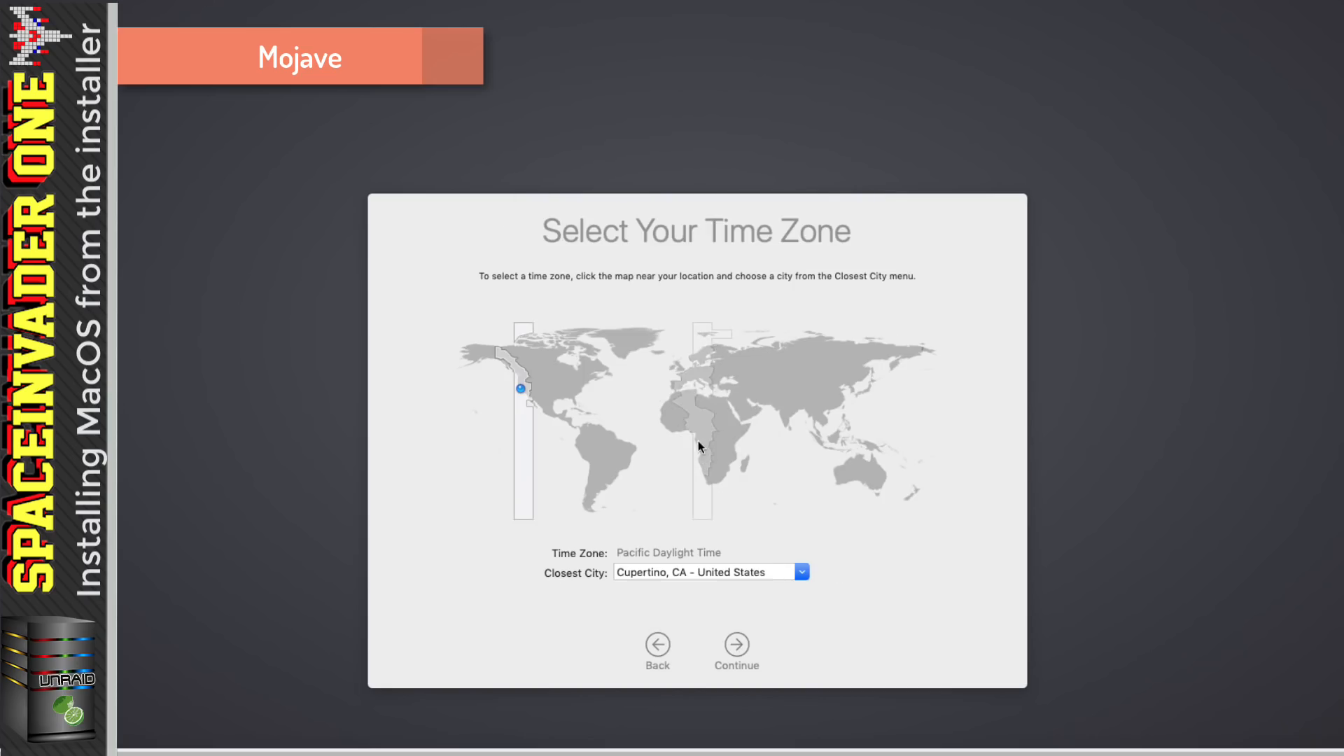
# Select the time zone on the world map and continue to the appearance choice
pyautogui.click(683, 386)
pyautogui.click(738, 644)
pyautogui.click(740, 645)
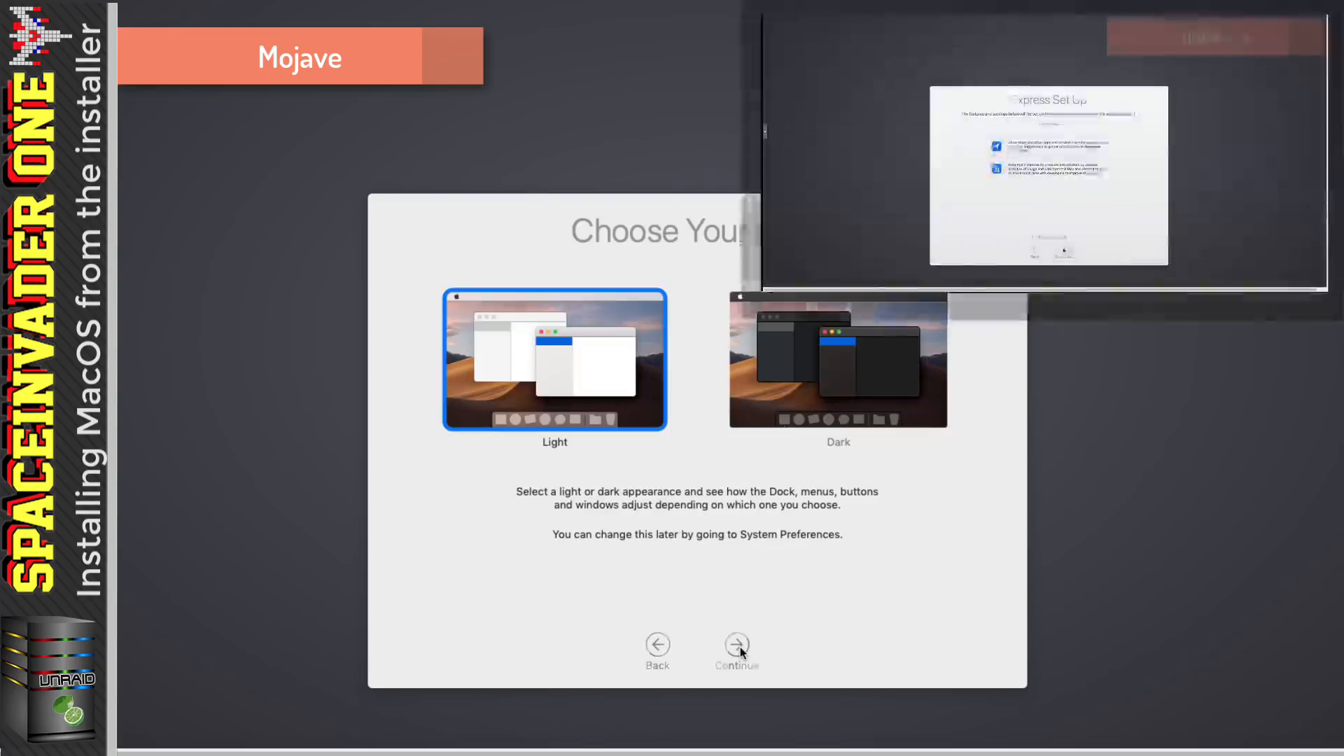
# Keep the Light appearance and proceed through the Keyboard Setup Assistant
pyautogui.click(740, 647)
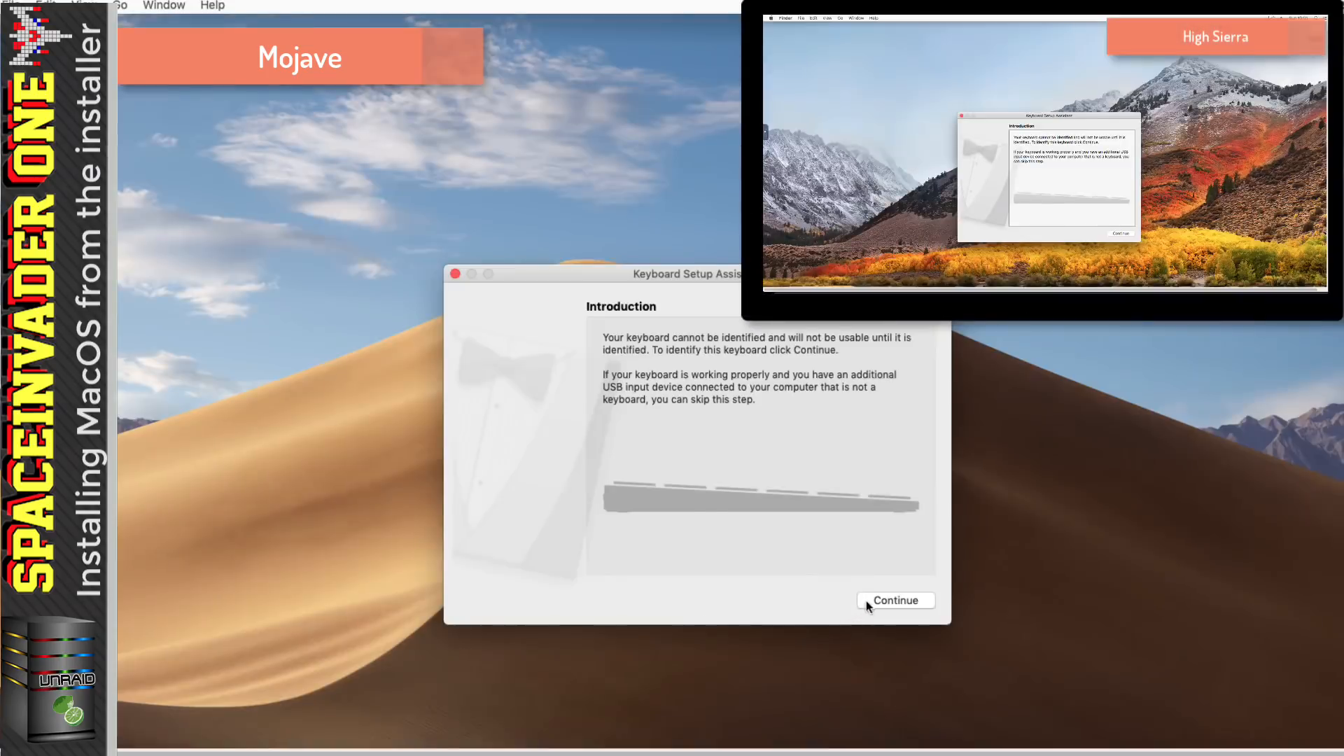
pyautogui.click(867, 602)
pyautogui.click(875, 600)
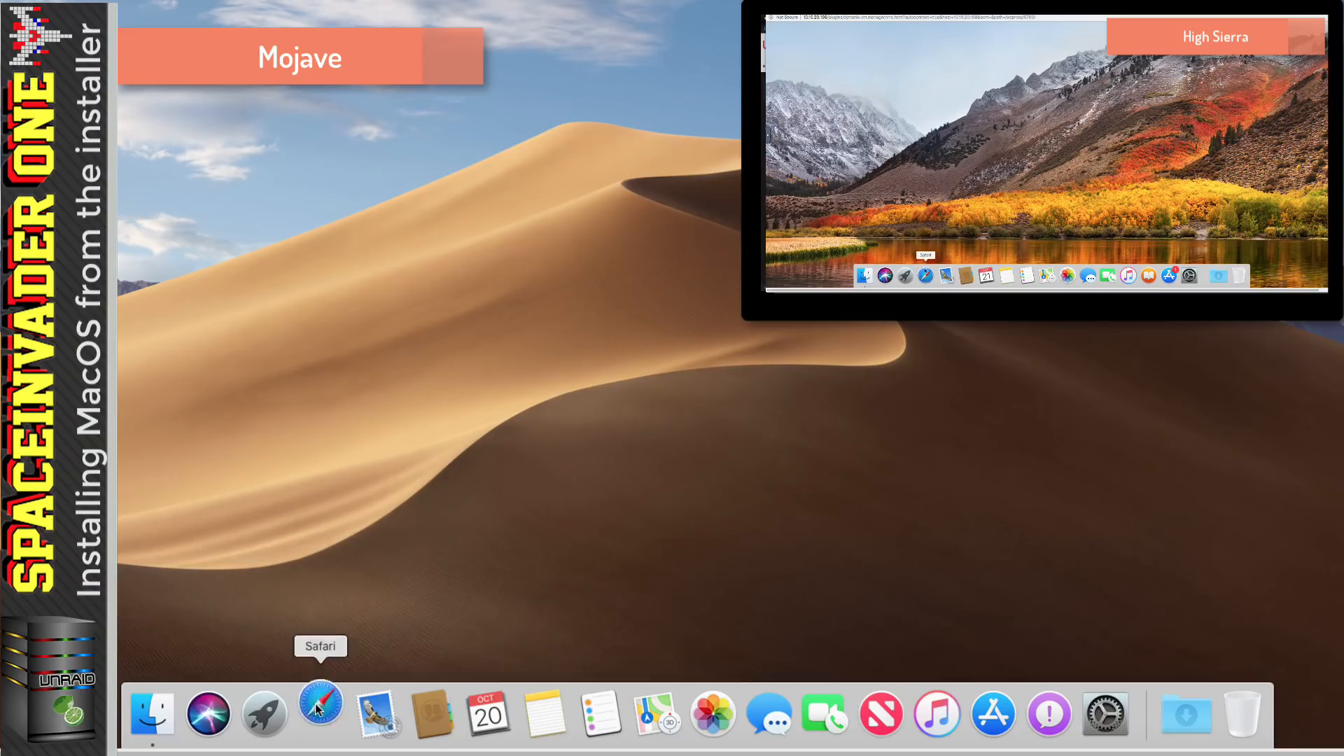
# Test the internet connection by searching Google for "cars" in Safari
pyautogui.click(316, 705)
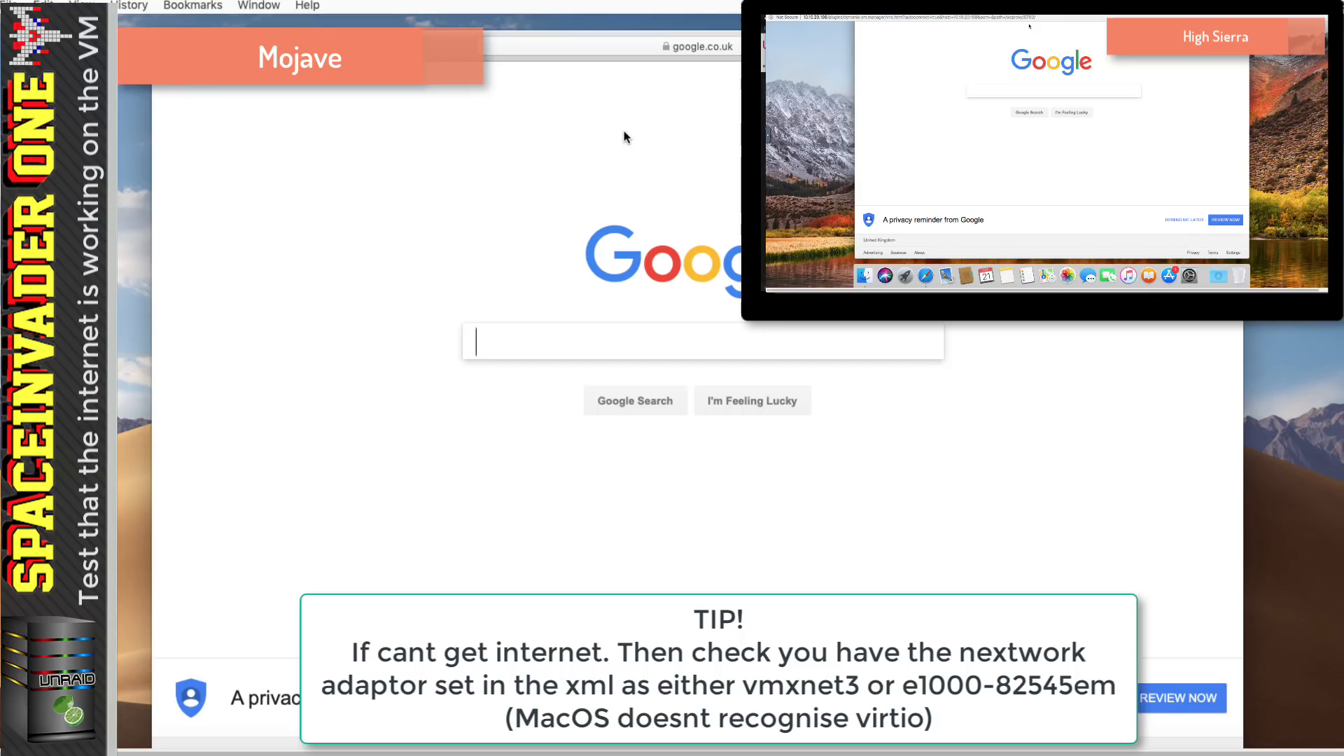
pyautogui.write('cars')
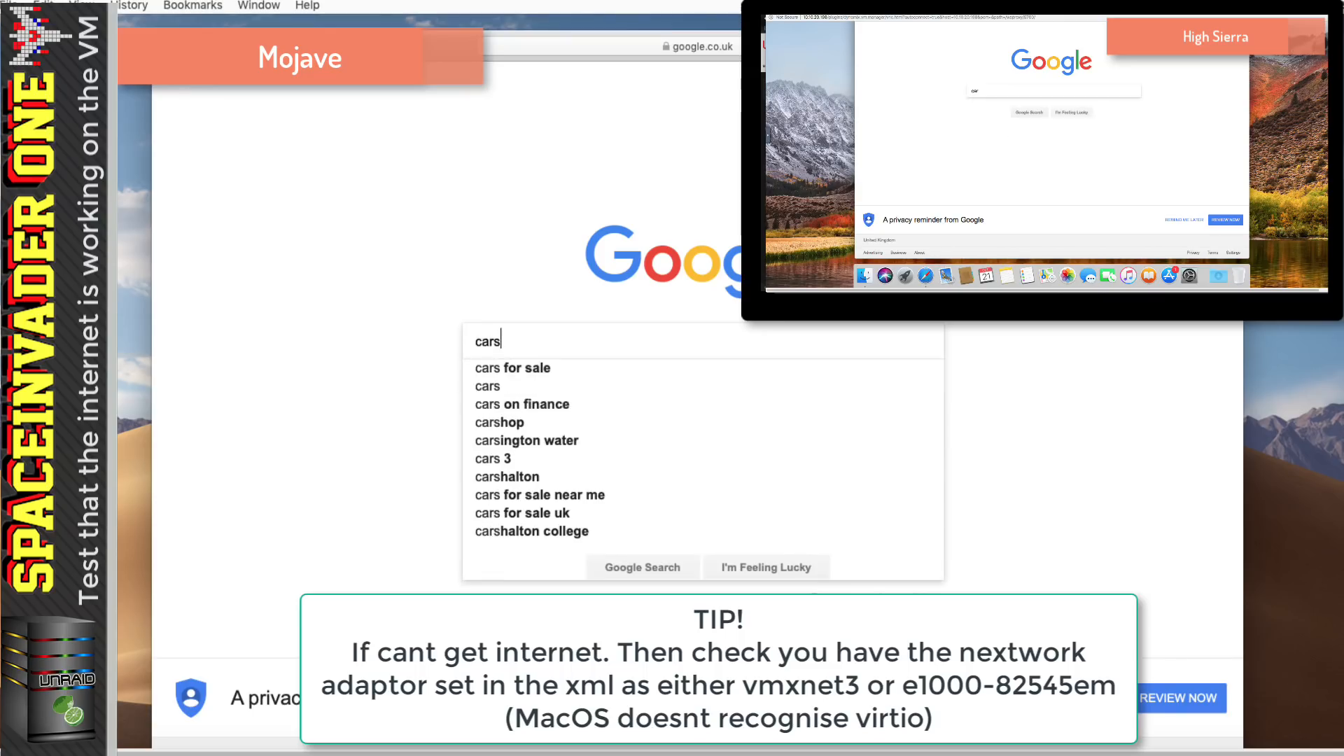
pyautogui.press('Return')
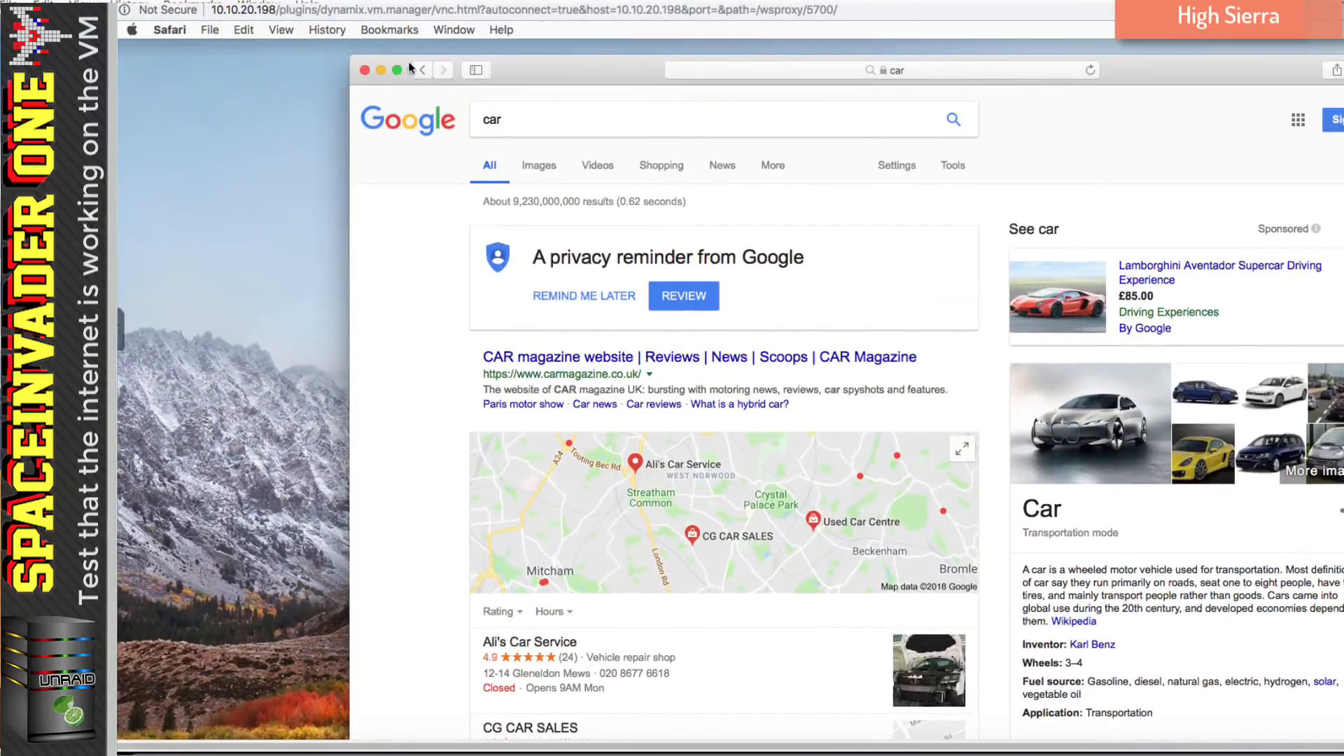
# Close the Safari window and view the system information in About This Mac
pyautogui.click(364, 70)
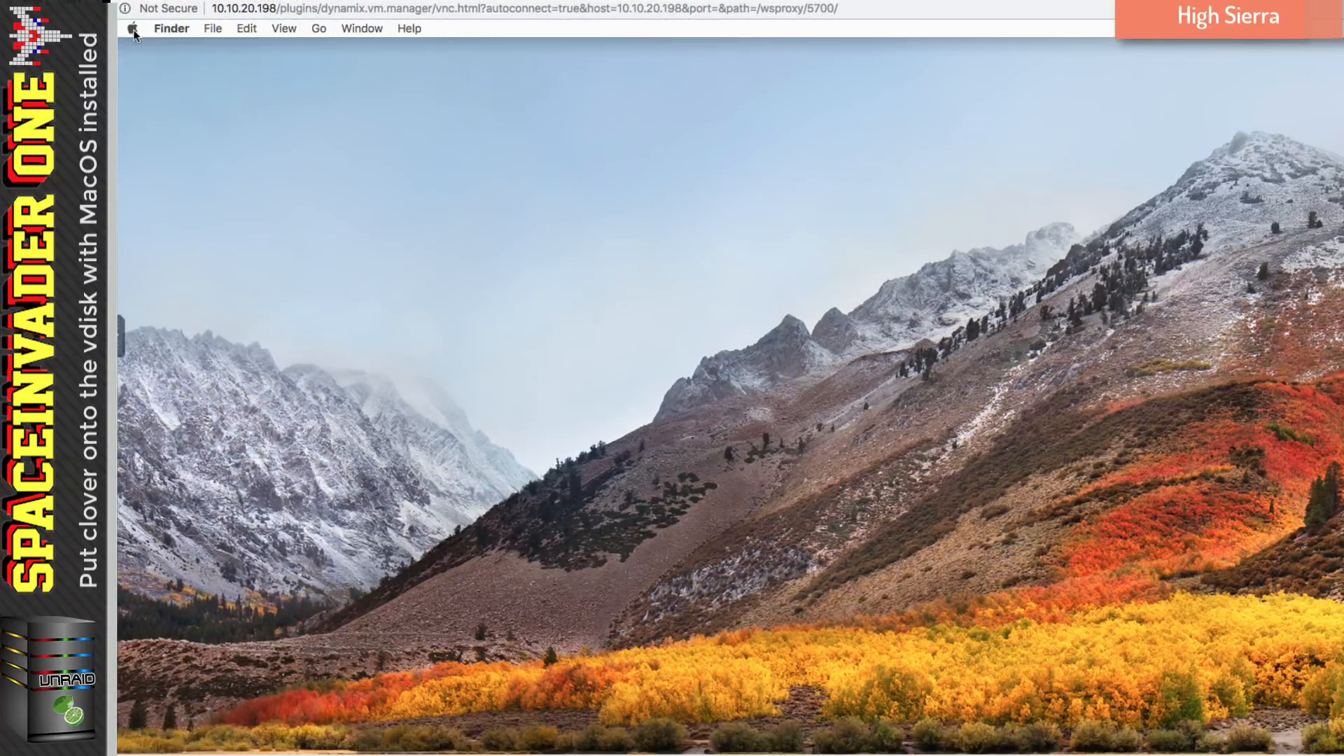
pyautogui.click(132, 28)
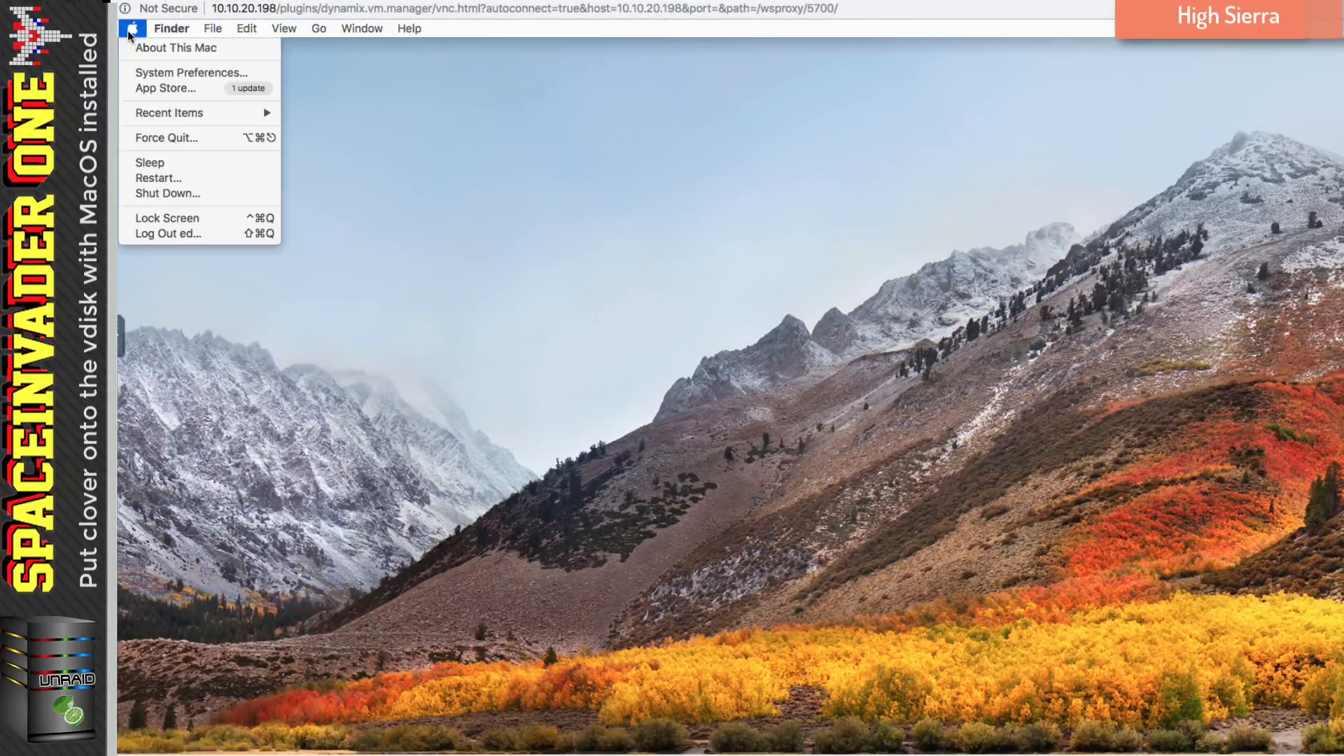
pyautogui.click(144, 47)
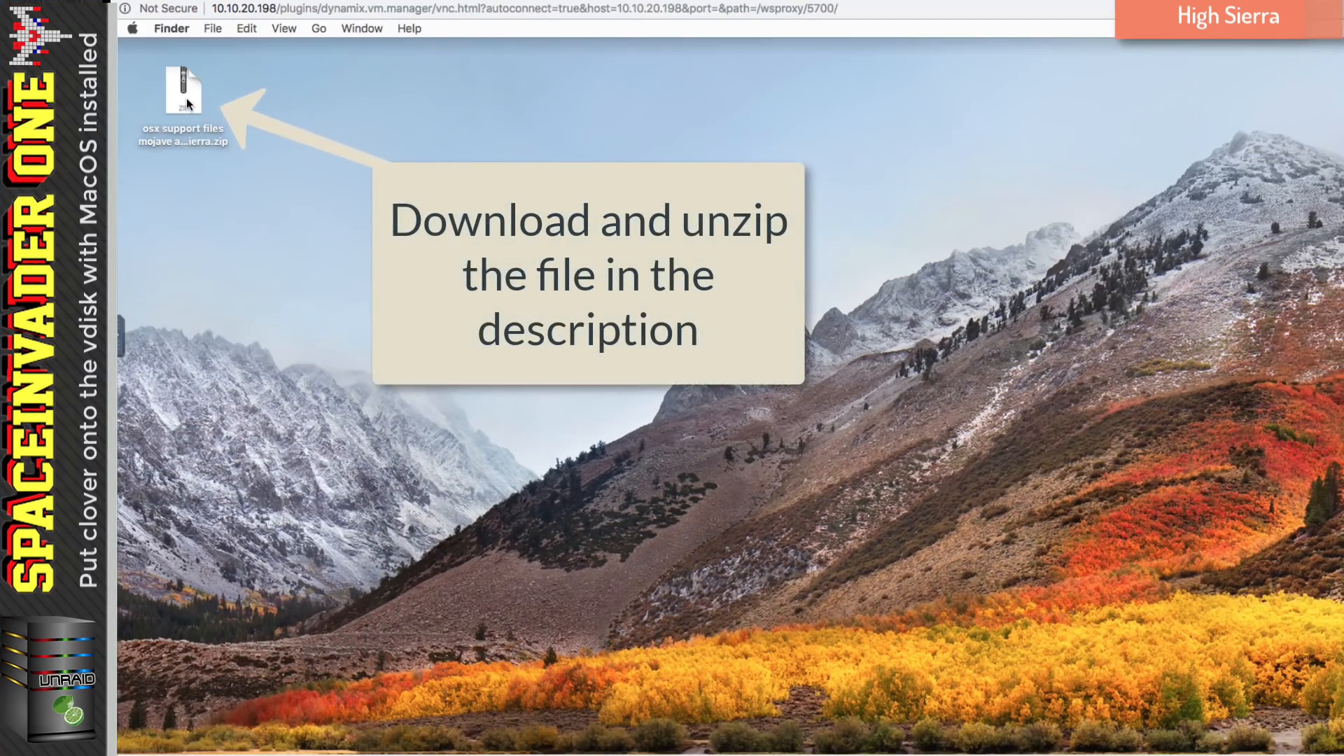
# Unzip the osx support files archive and place the extracted folder below it on the desktop
pyautogui.doubleClick(185, 104)
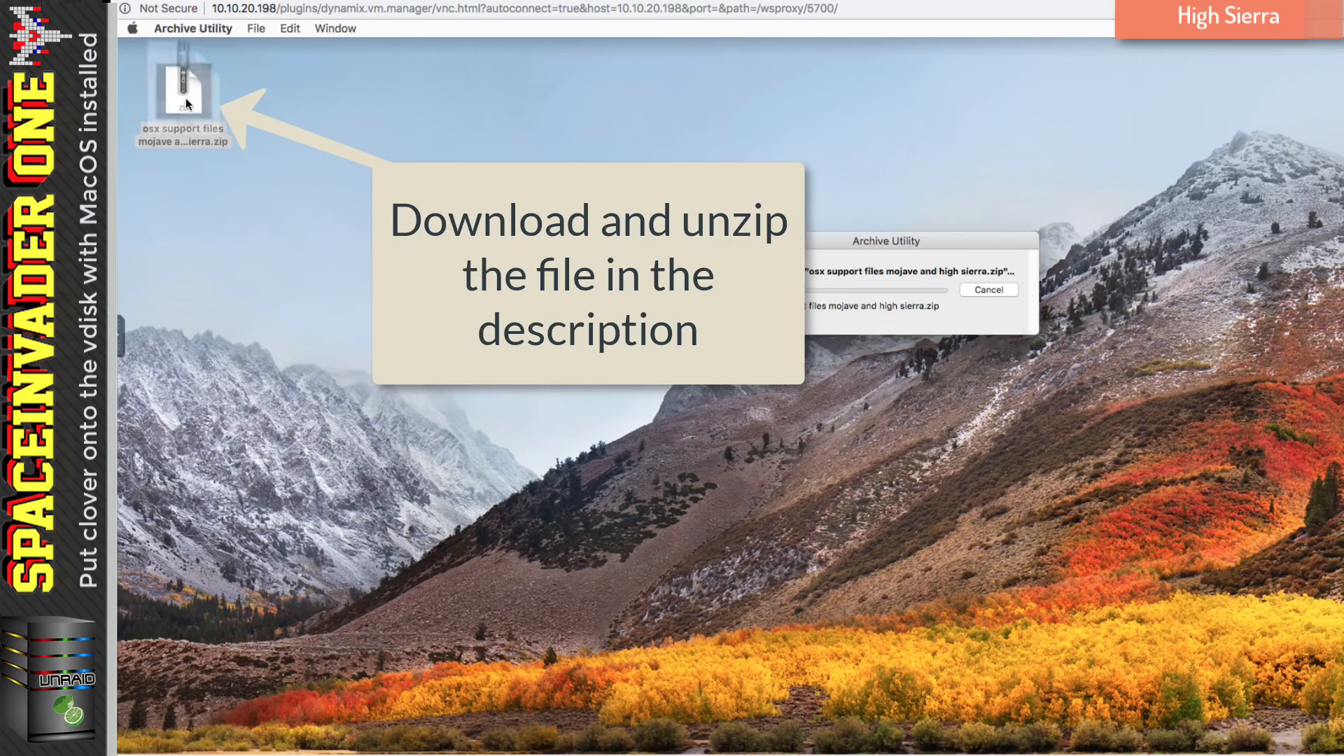
pyautogui.moveTo(184, 98); pyautogui.dragTo(182, 178)
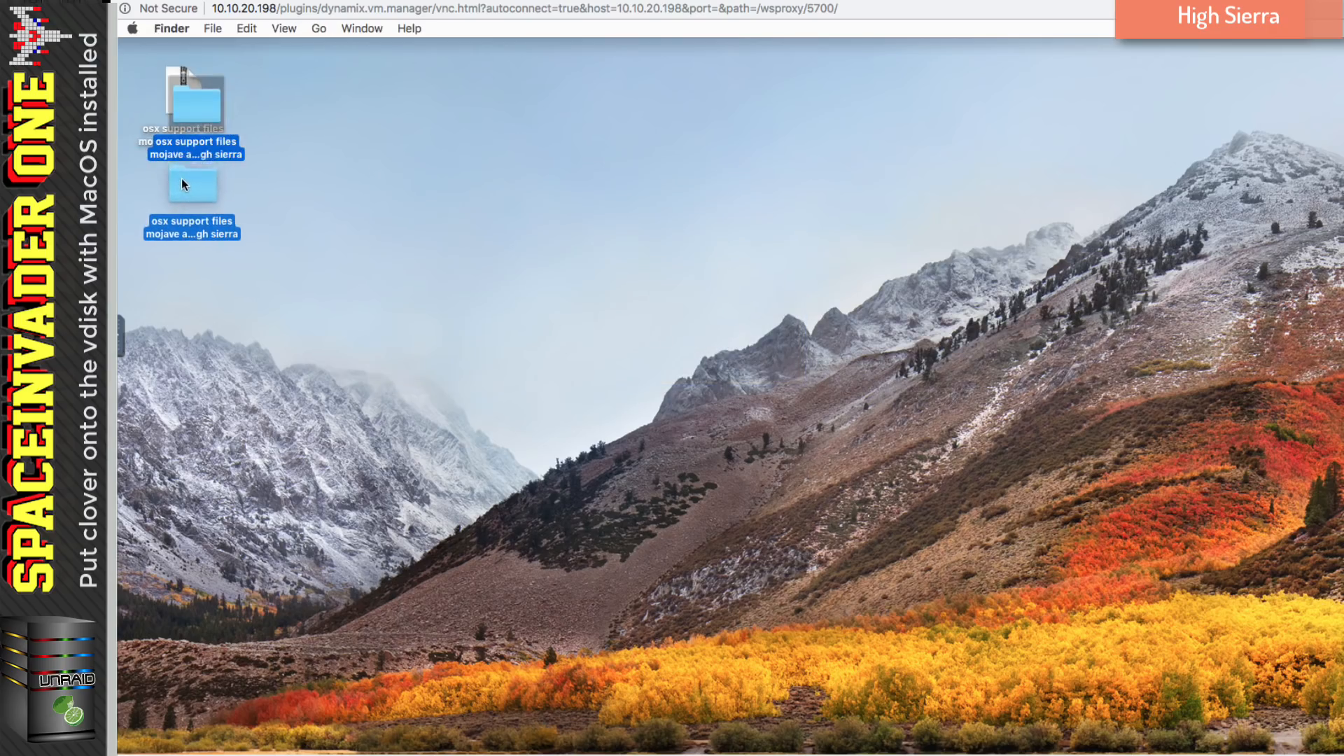
pyautogui.click(268, 175)
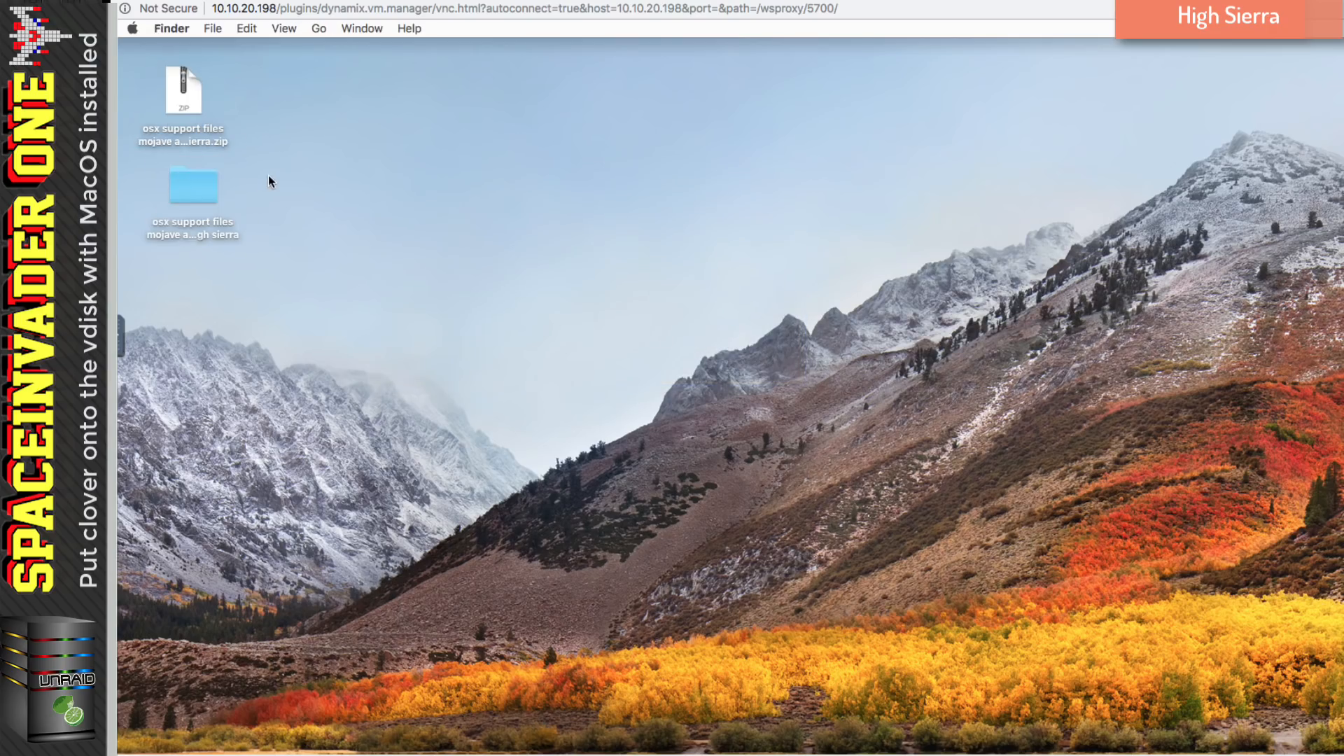
# Copy Clover Configurator from the osx support files folder into Applications and show the Applications folder
pyautogui.doubleClick(195, 187)
pyautogui.moveTo(738, 316); pyautogui.dragTo(632, 263)
pyautogui.click(632, 264)
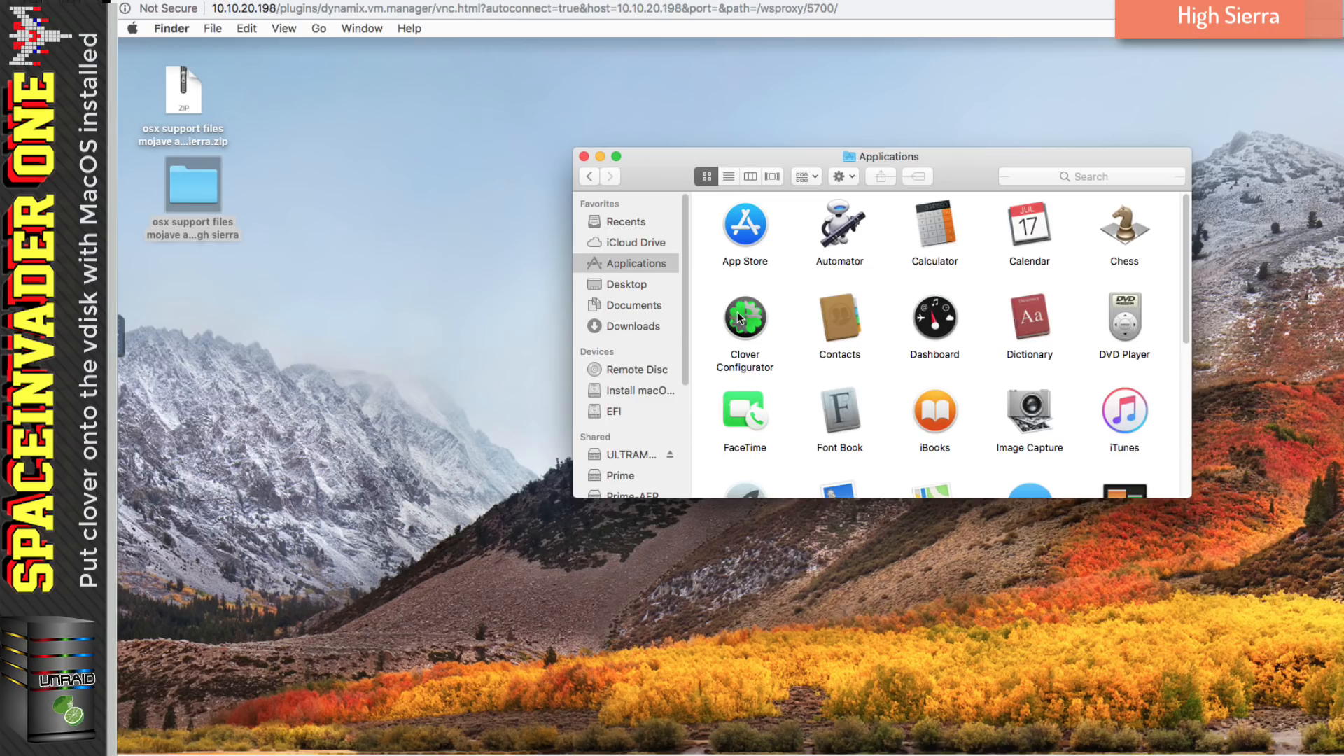
# Open Clover Configurator from the Applications folder
pyautogui.click(744, 318)
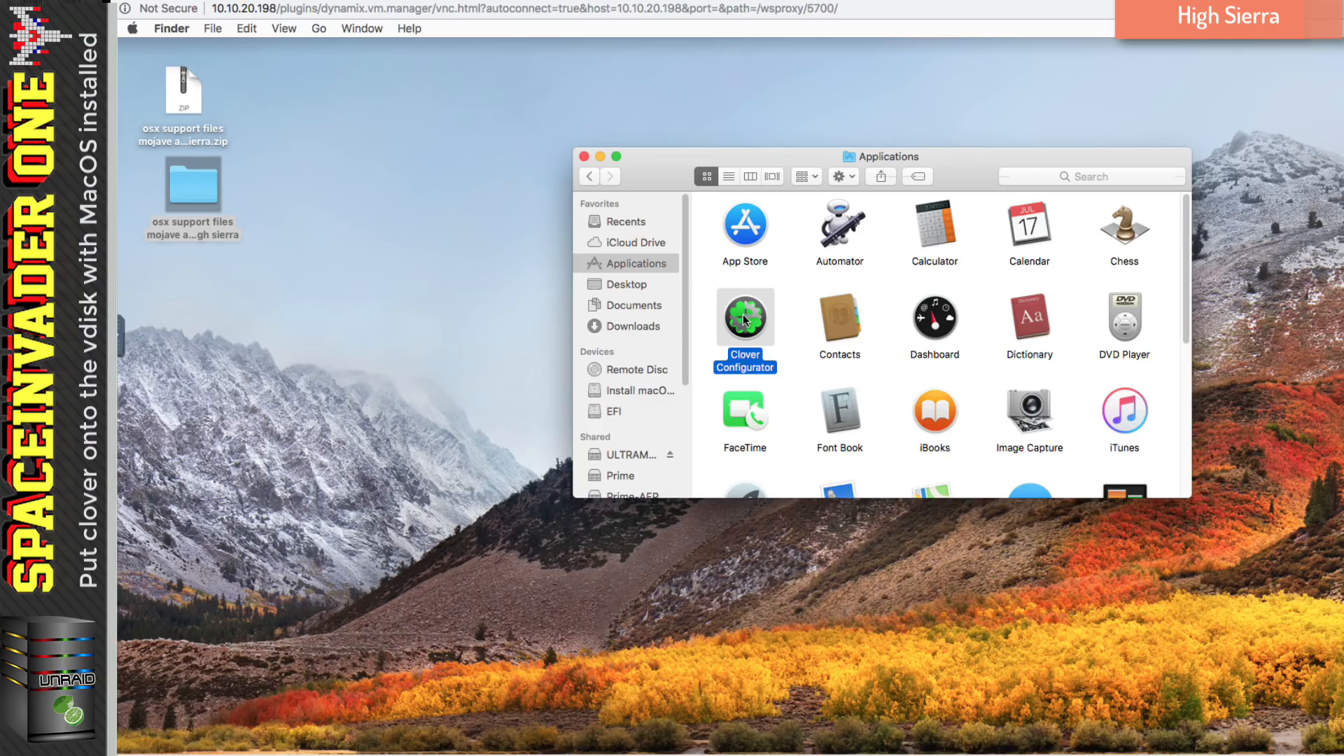
pyautogui.rightClick(744, 320)
pyautogui.click(765, 324)
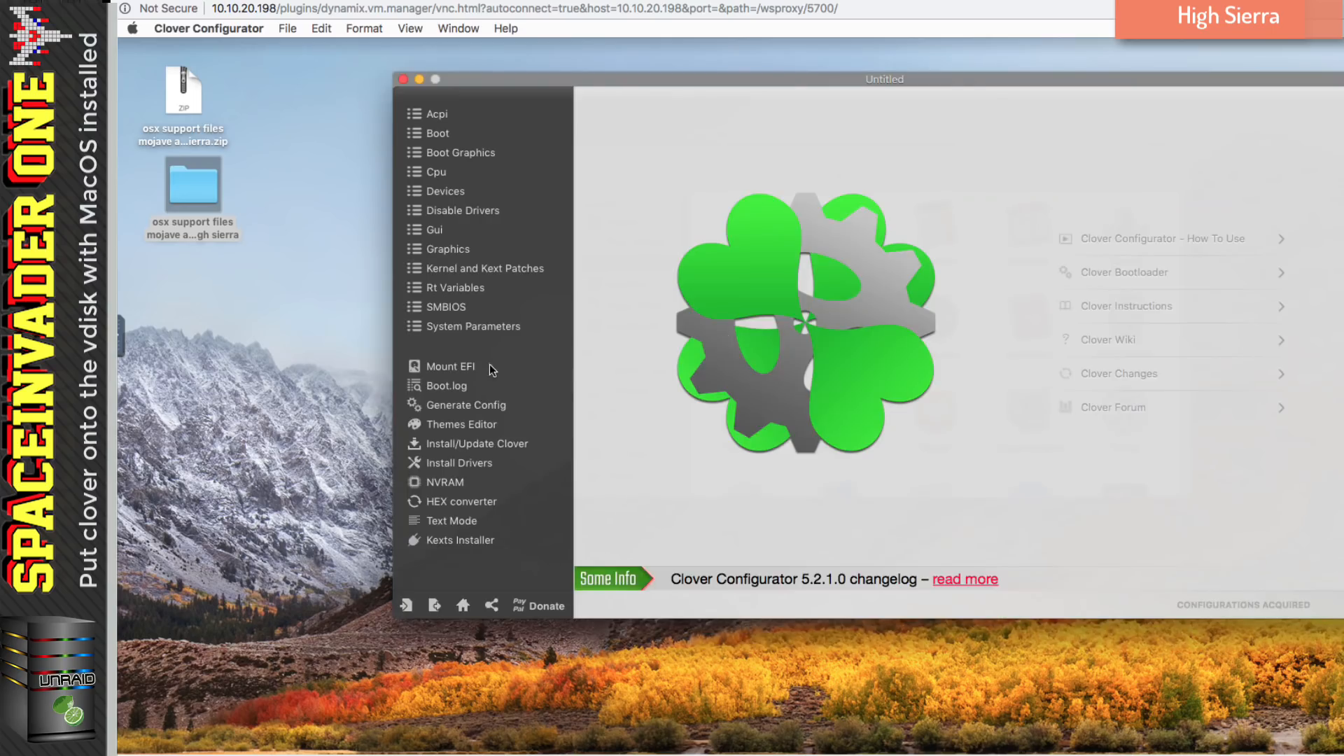
# Examine the Mount EFI partition scheme to tell apart the macOS disk, the Clover disk and the installer disk
pyautogui.click(465, 367)
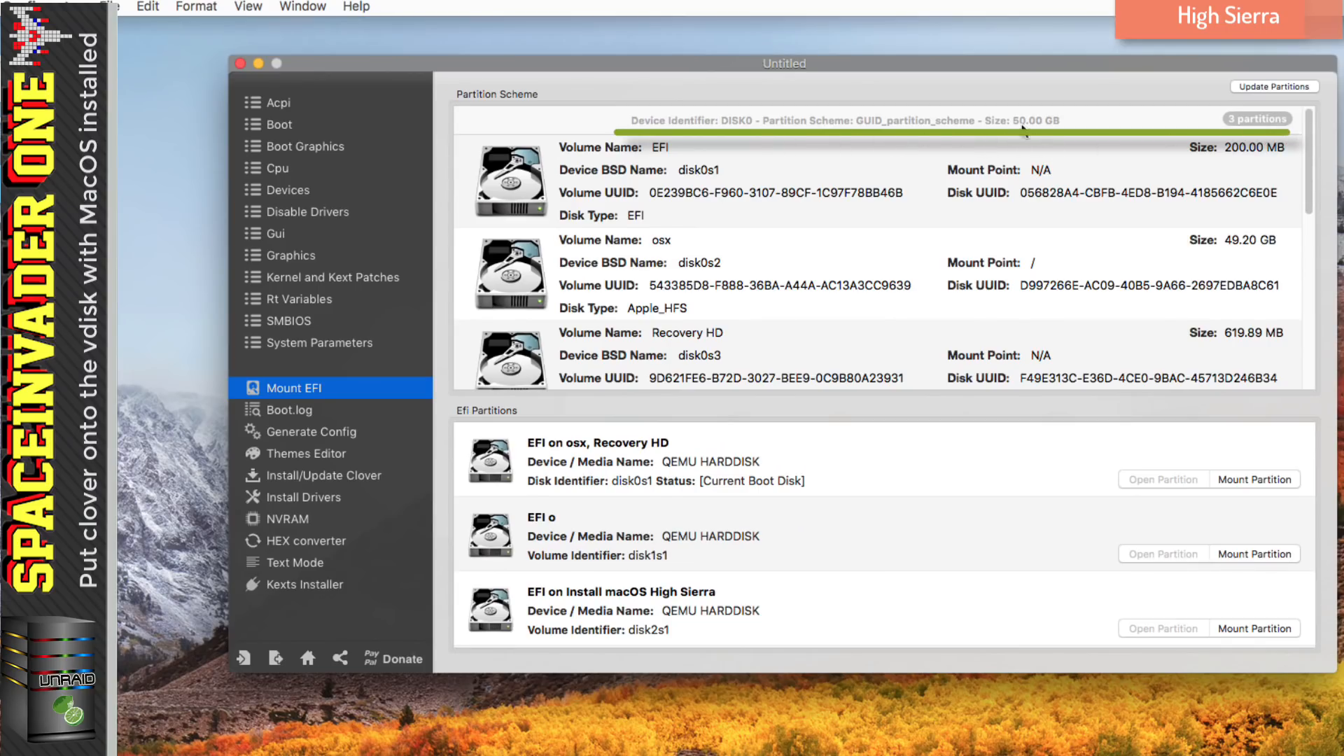
pyautogui.moveTo(1314, 190); pyautogui.dragTo(1316, 238)
pyautogui.scroll(-2, 1318, 272)
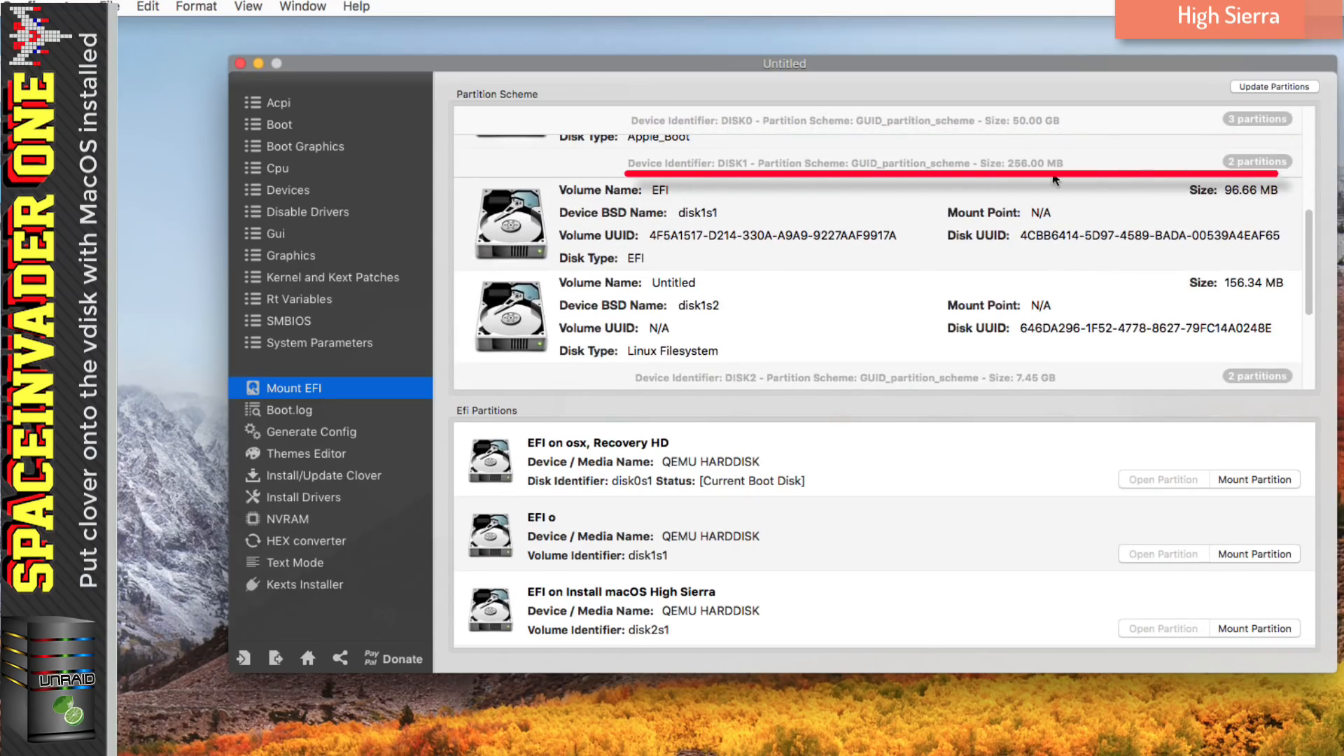
pyautogui.scroll(-5, 1307, 275)
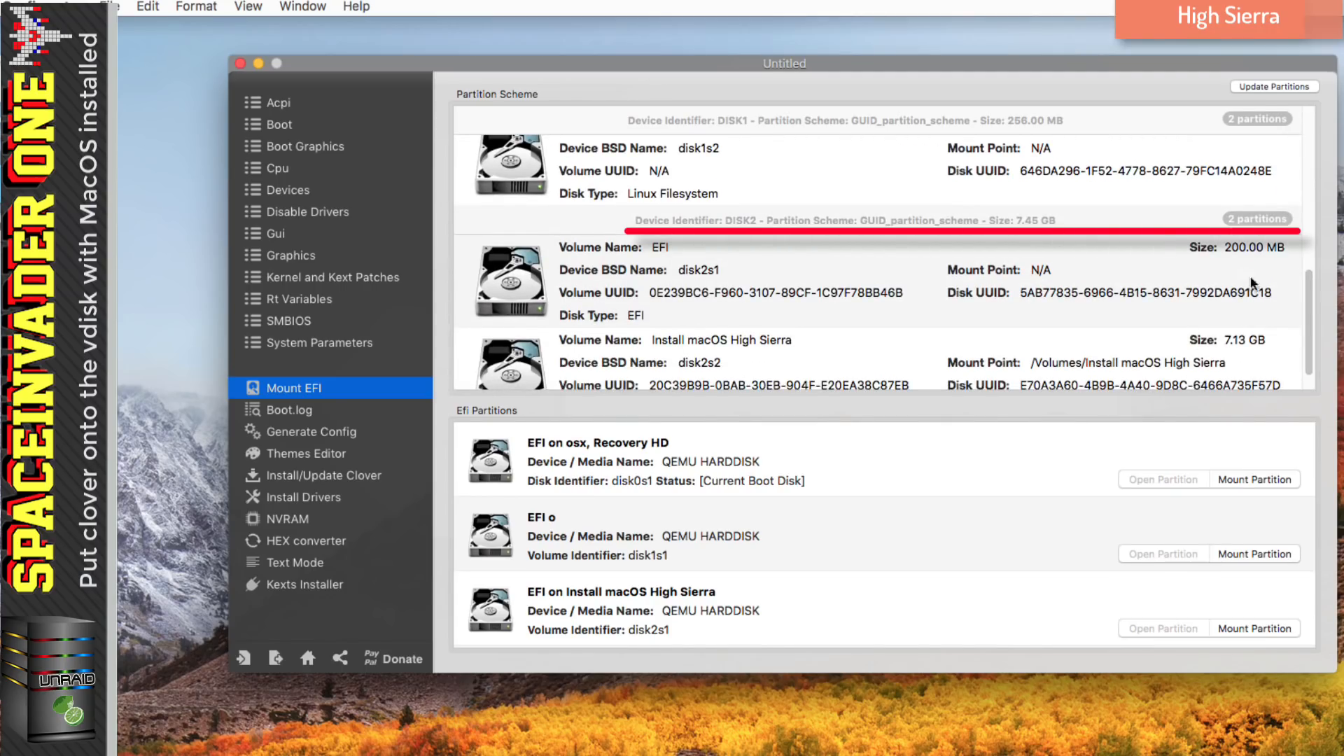
# Mount the EFI partition of the osx, Recovery HD disk (disk0s1), authorising with the account password, and open it
pyautogui.moveTo(1300, 322); pyautogui.dragTo(1304, 141)
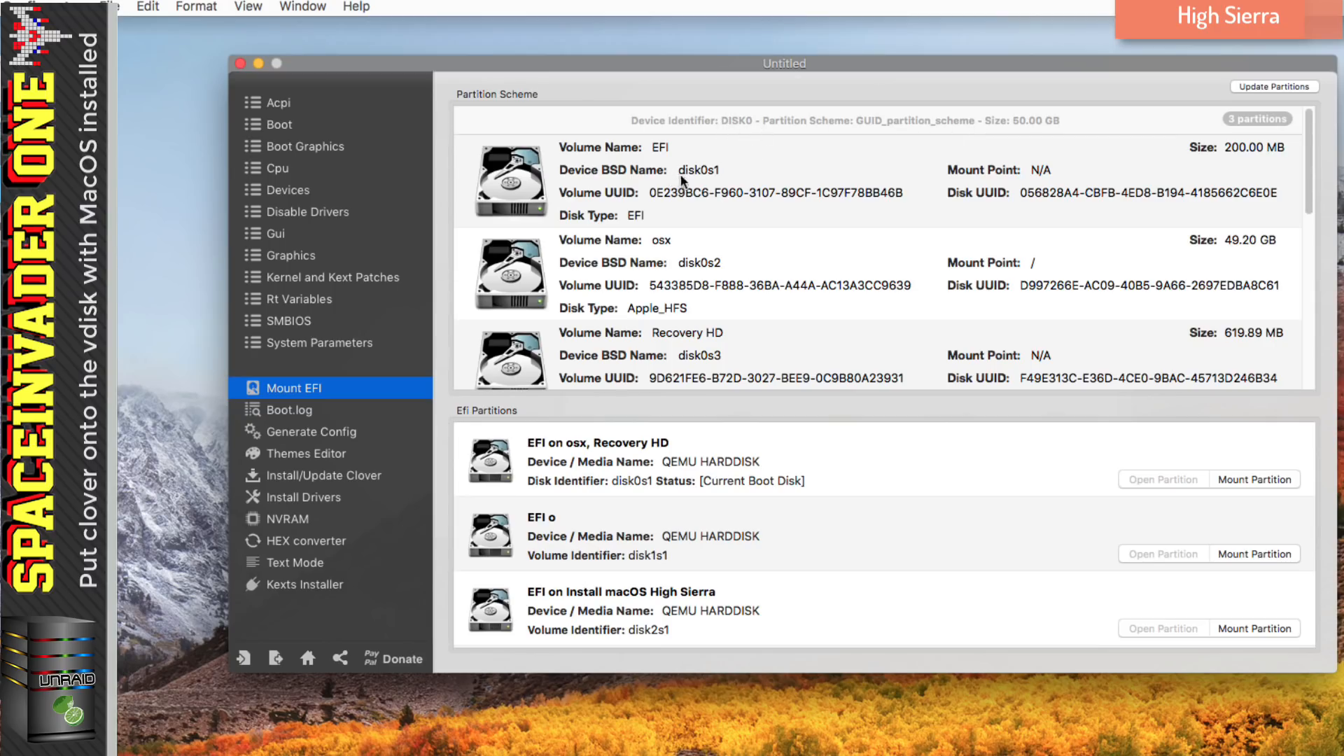
pyautogui.click(1236, 483)
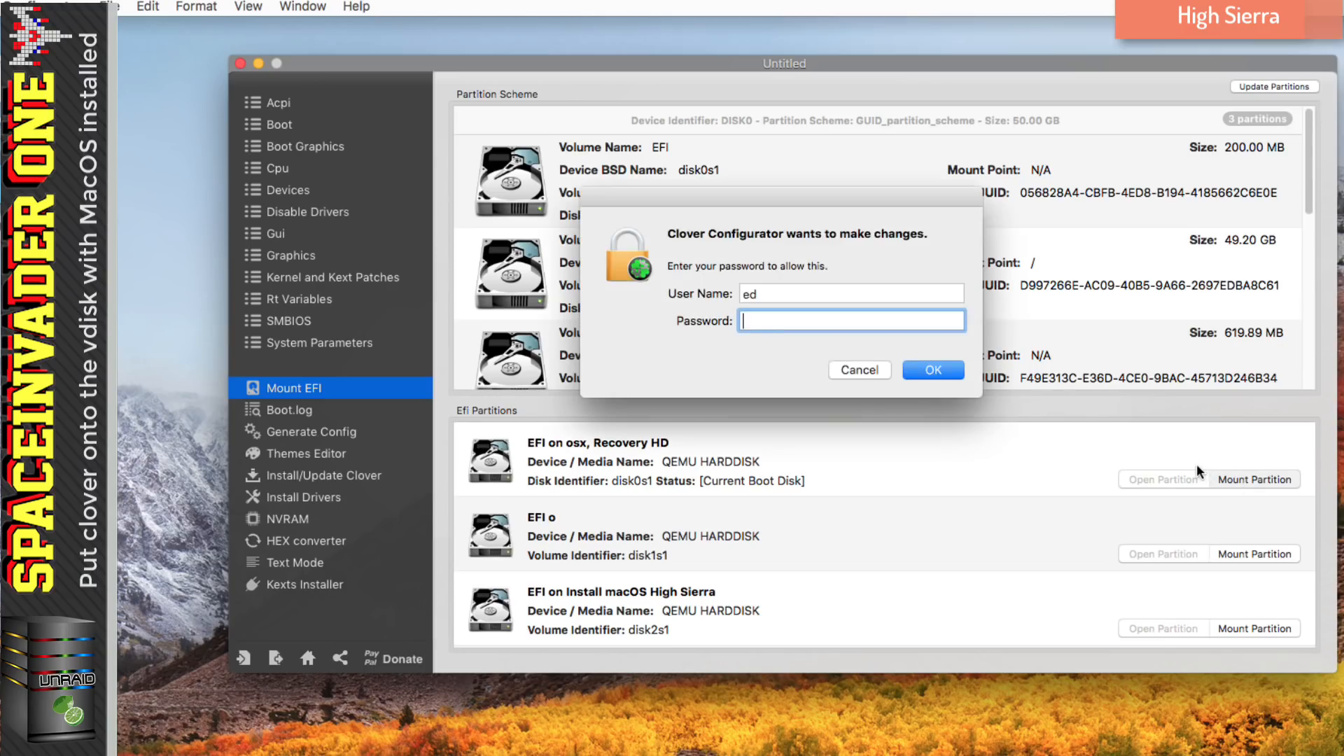
pyautogui.write('••')
pyautogui.click(929, 376)
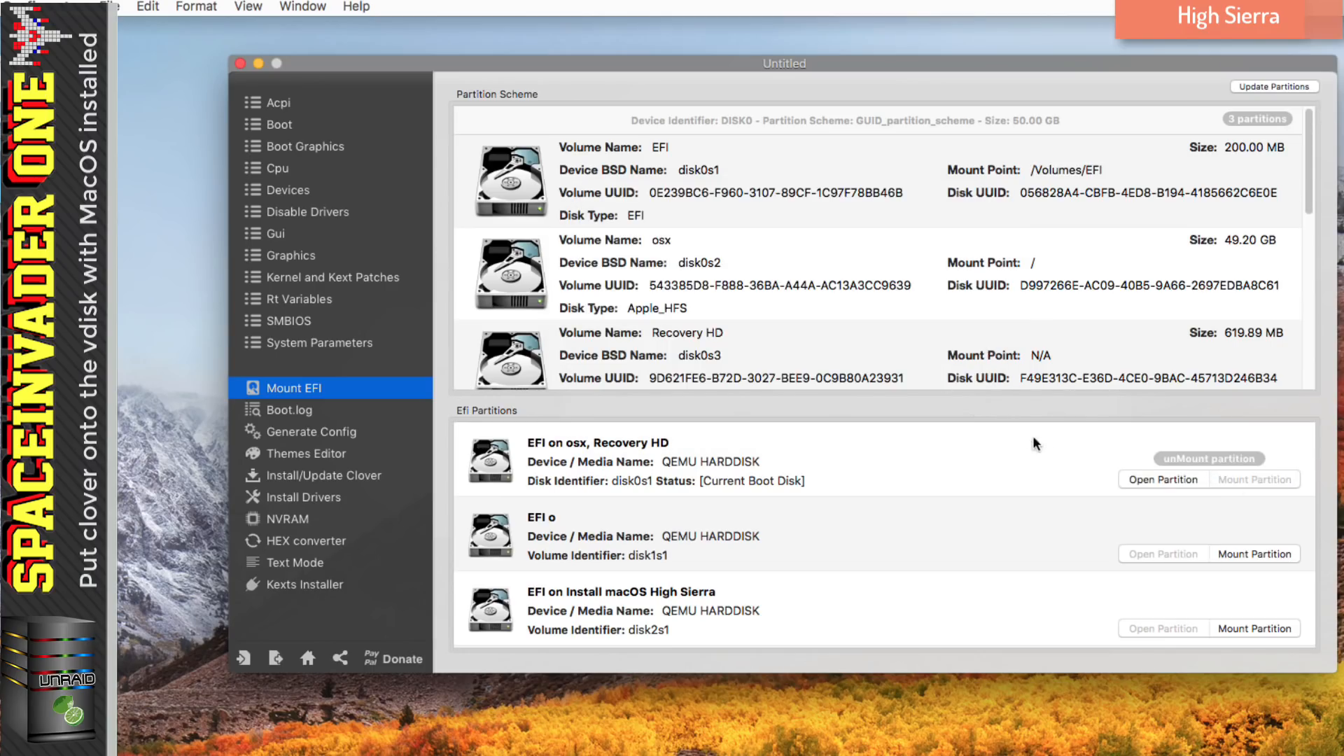
pyautogui.click(1130, 479)
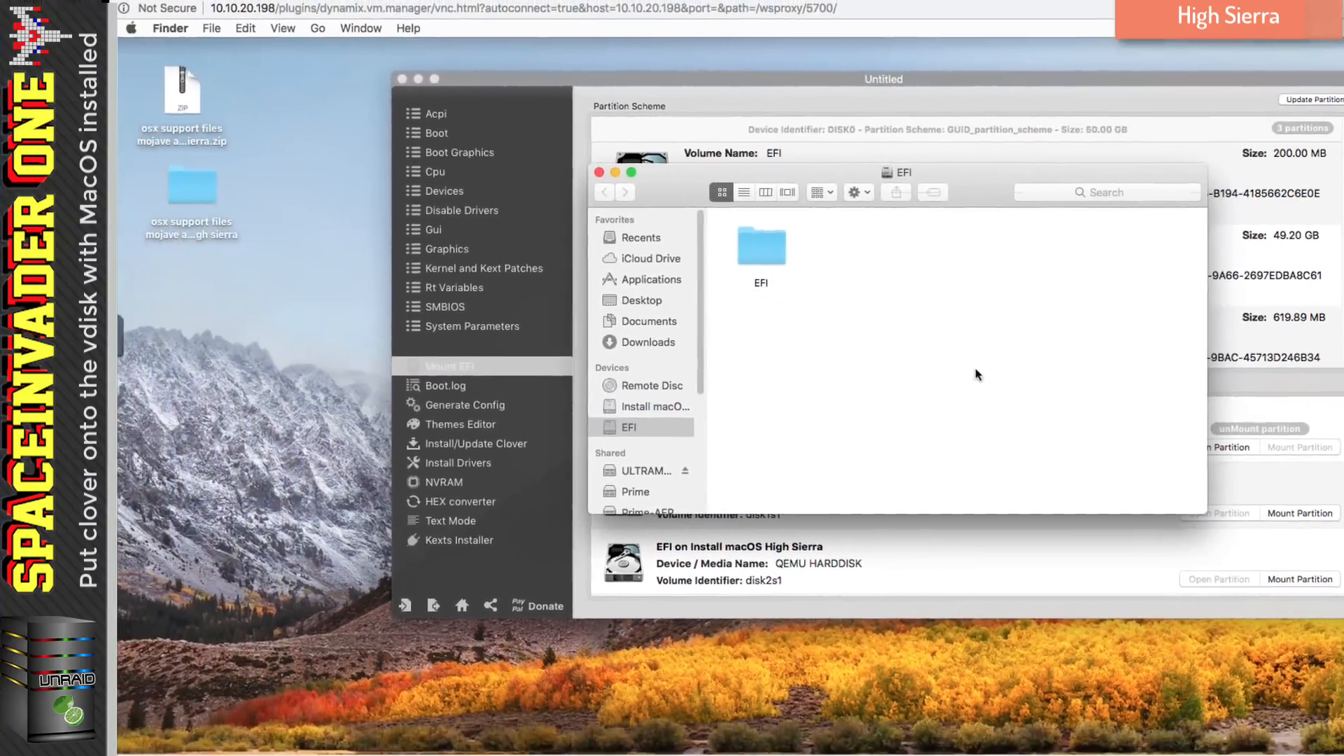
# Move the existing EFI folder on the mounted EFI partition to the Trash and permanently empty the Trash
pyautogui.rightClick(763, 245)
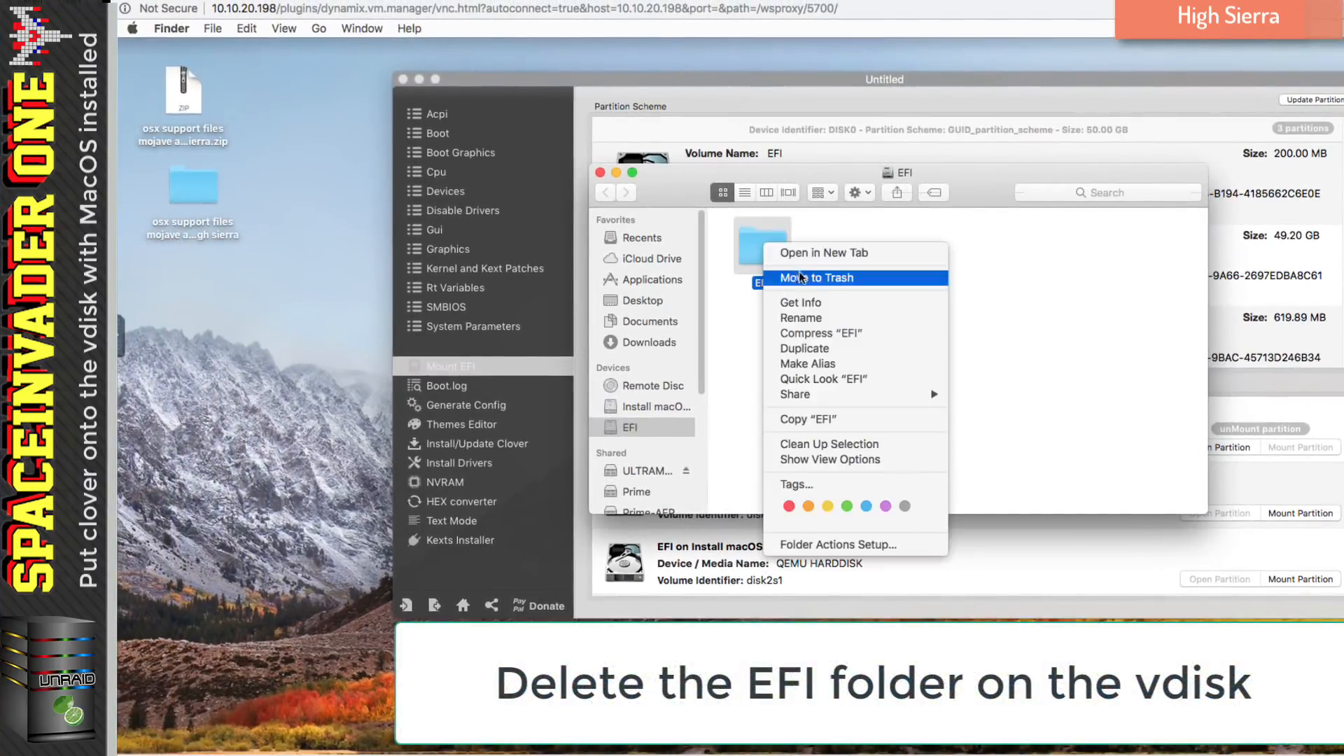
pyautogui.click(800, 279)
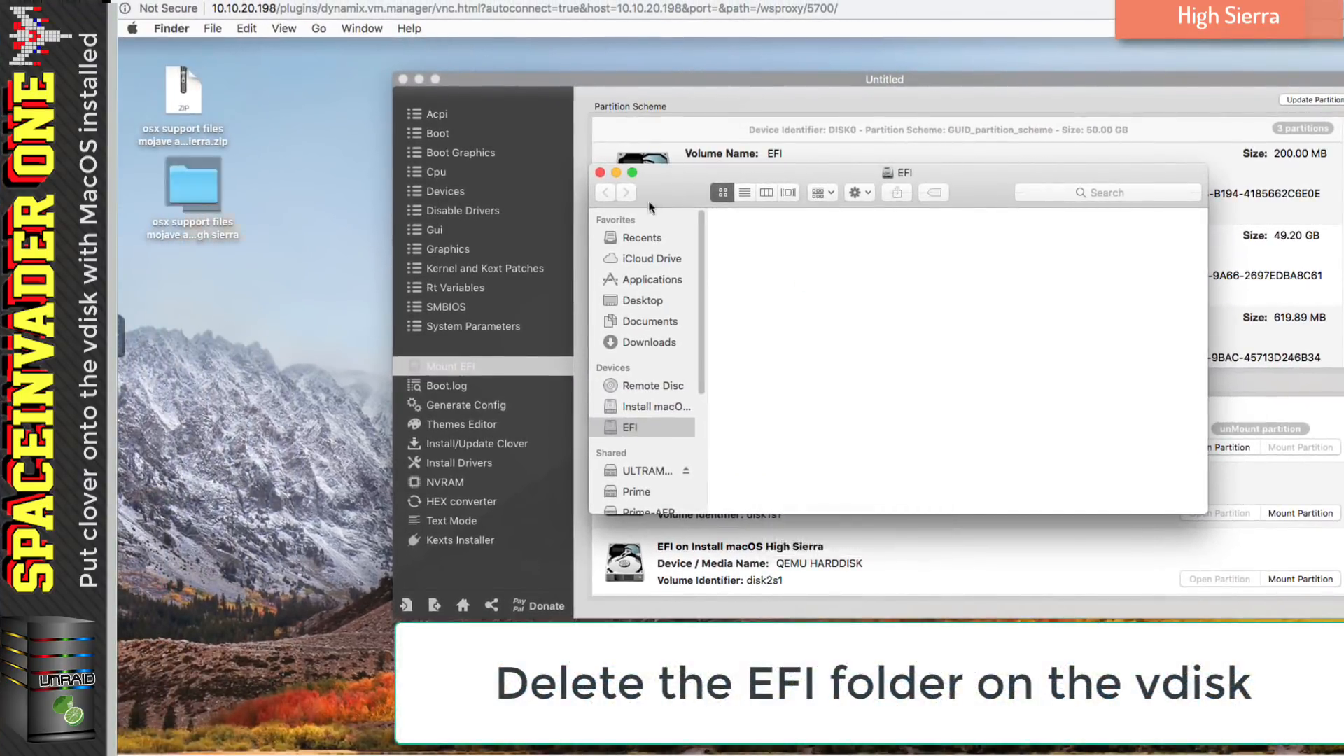
pyautogui.click(174, 31)
pyautogui.click(203, 99)
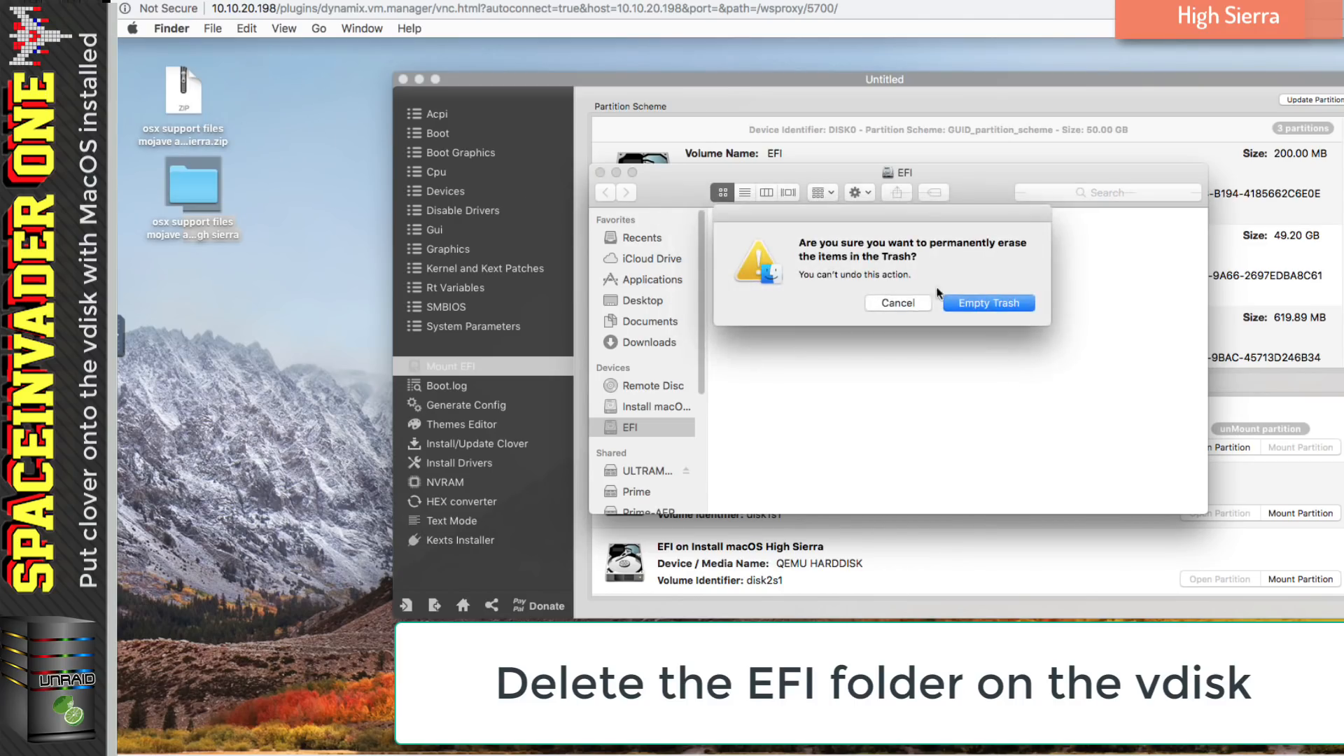
pyautogui.click(982, 304)
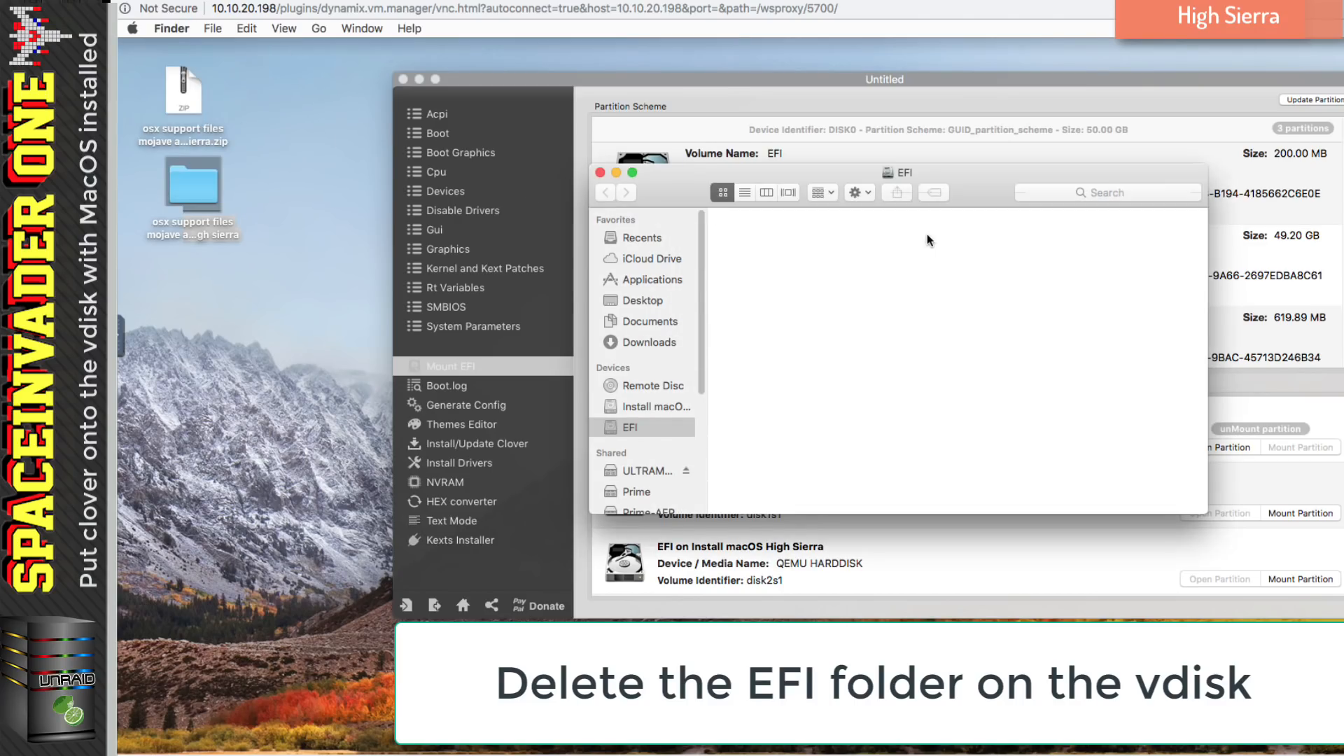
# Copy the EFI folder from Clover files in the osx support files folder onto the mounted EFI partition
pyautogui.click(419, 79)
pyautogui.moveTo(665, 172); pyautogui.dragTo(390, 175)
pyautogui.doubleClick(205, 181)
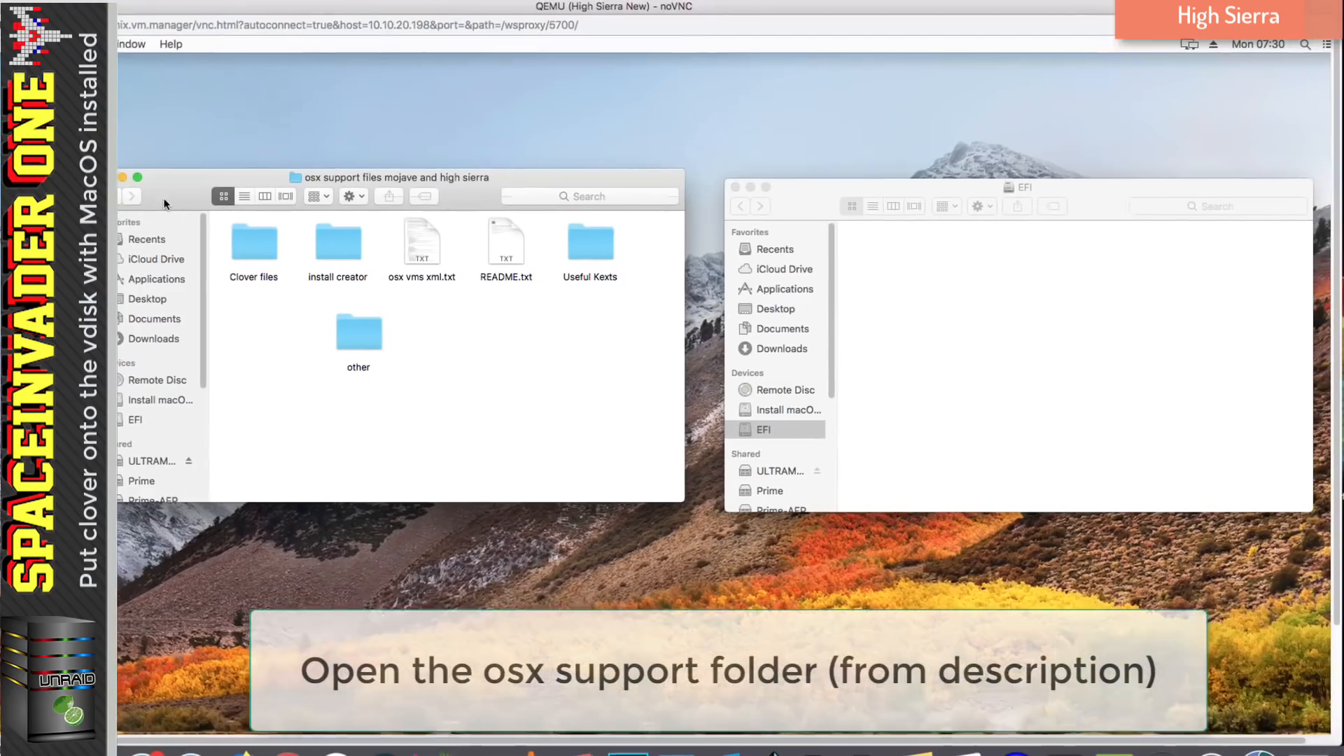
pyautogui.doubleClick(255, 255)
pyautogui.click(256, 246)
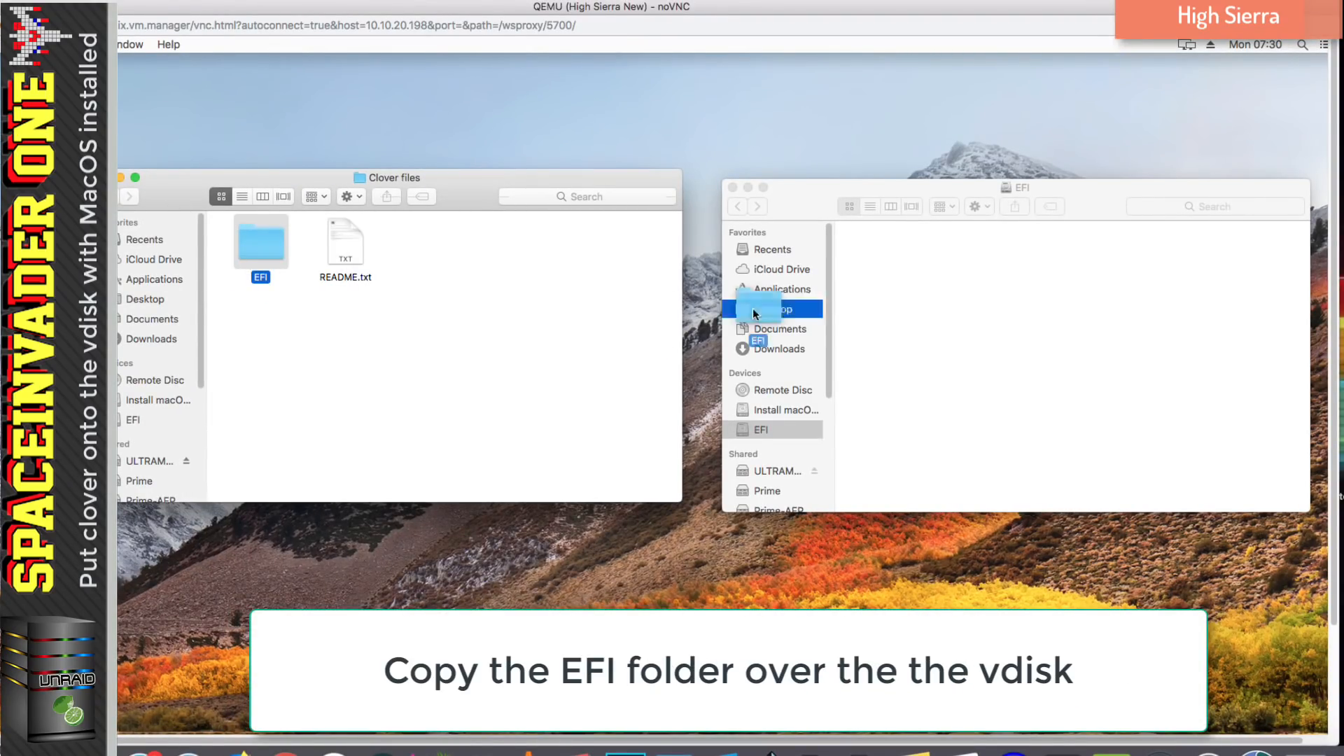
pyautogui.moveTo(887, 268); pyautogui.dragTo(884, 264)
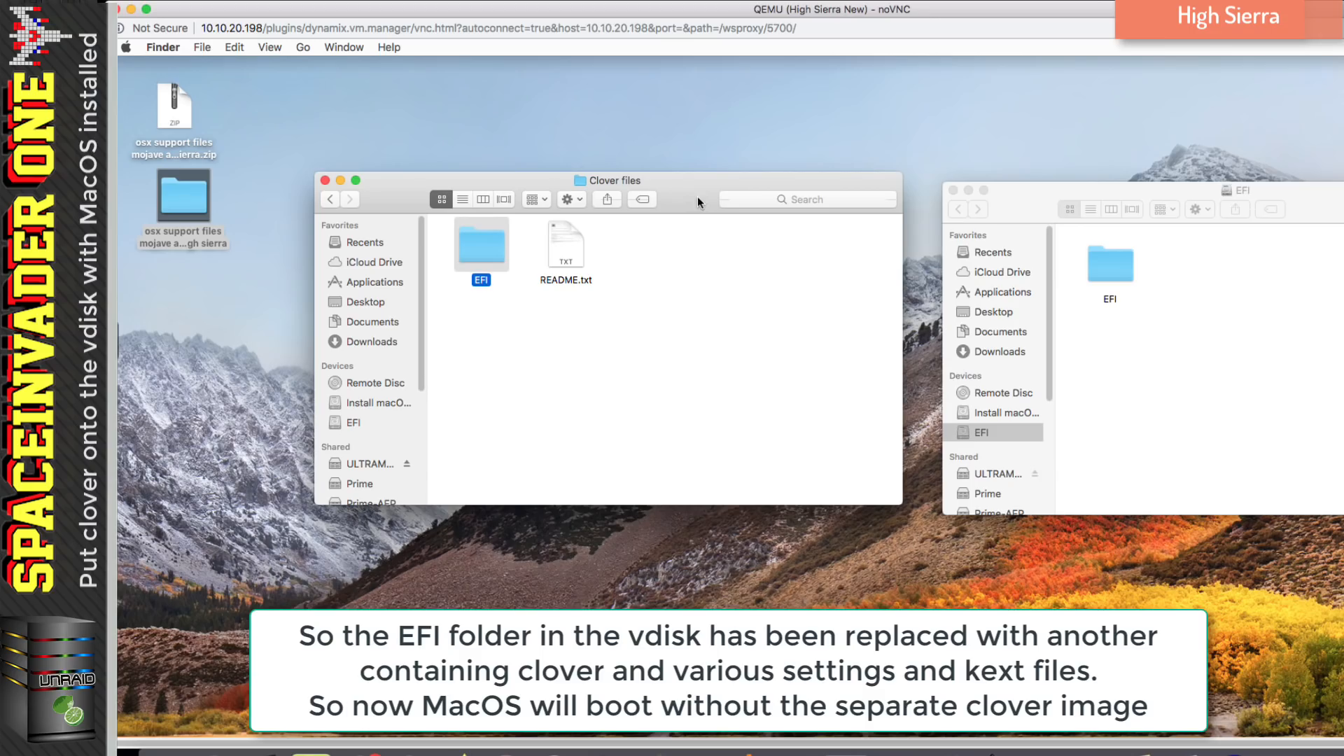
# Close both Finder windows and shut down the macOS virtual machine
pyautogui.click(325, 181)
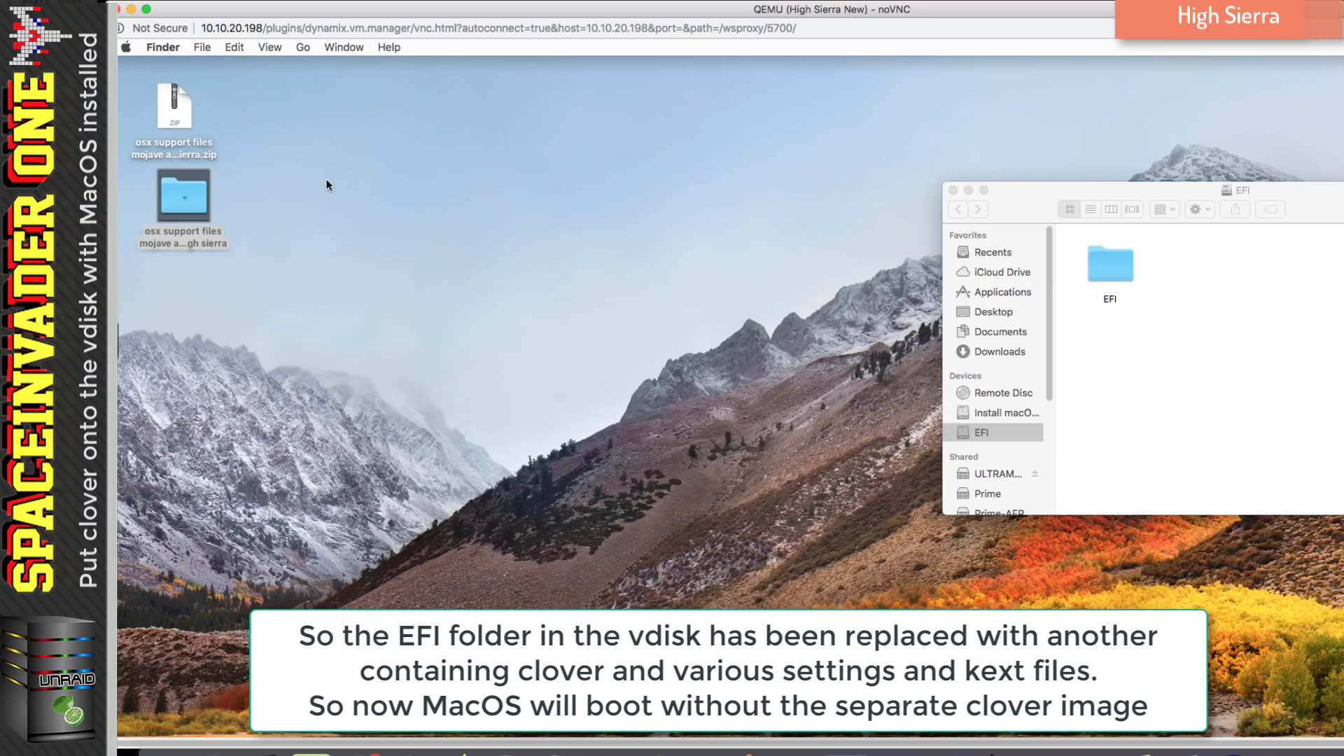
pyautogui.click(953, 190)
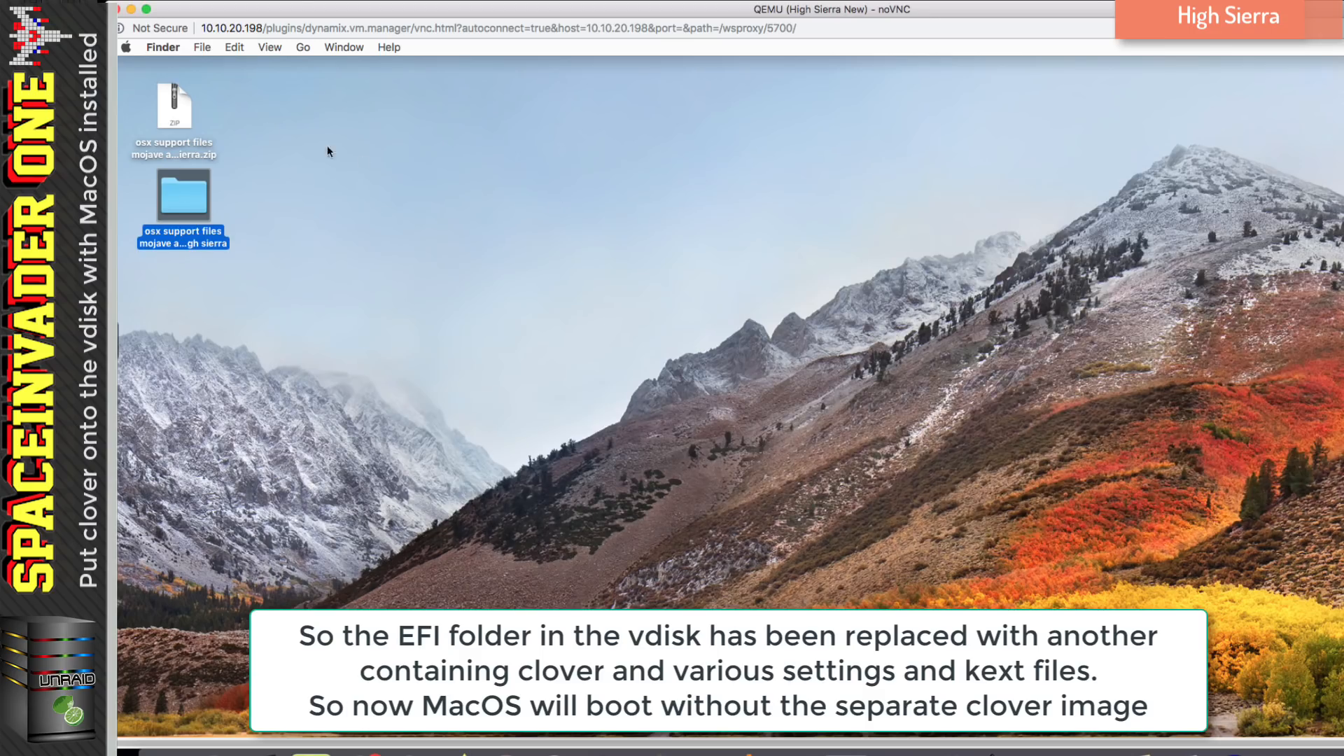
pyautogui.click(124, 47)
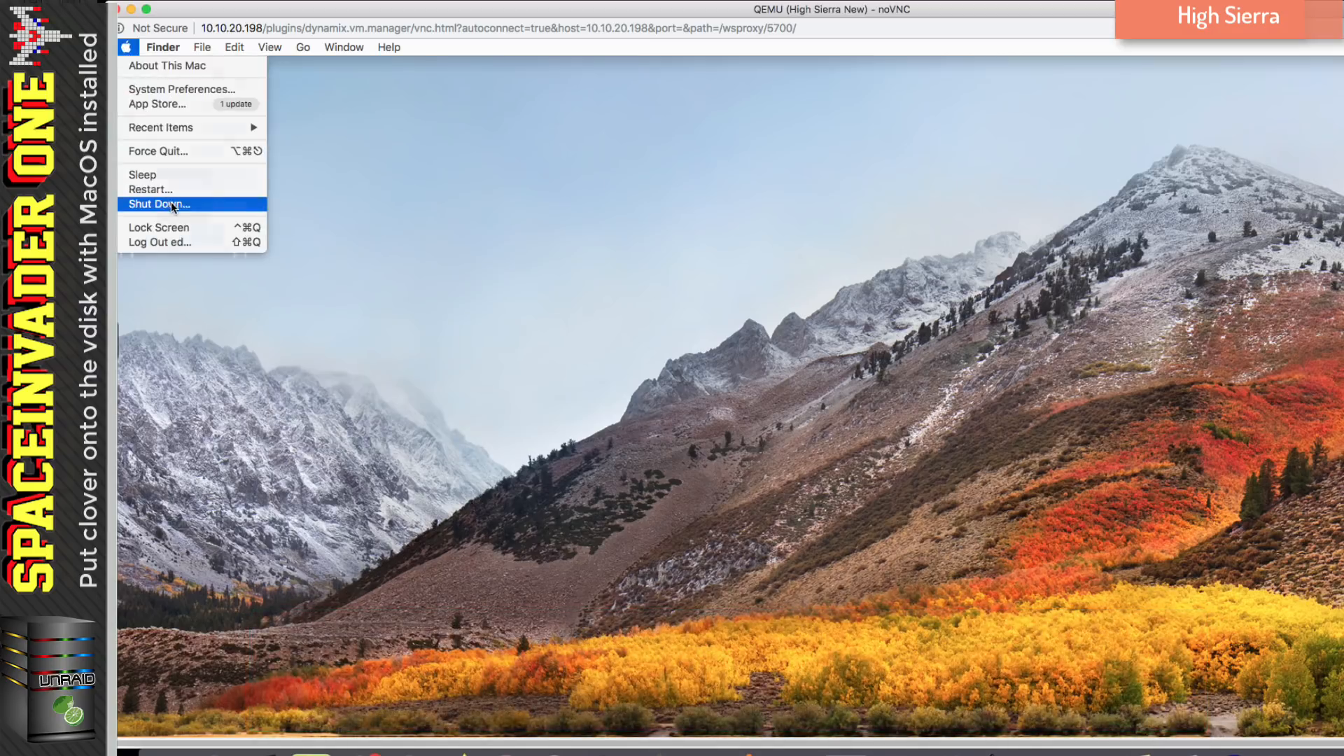
pyautogui.click(170, 203)
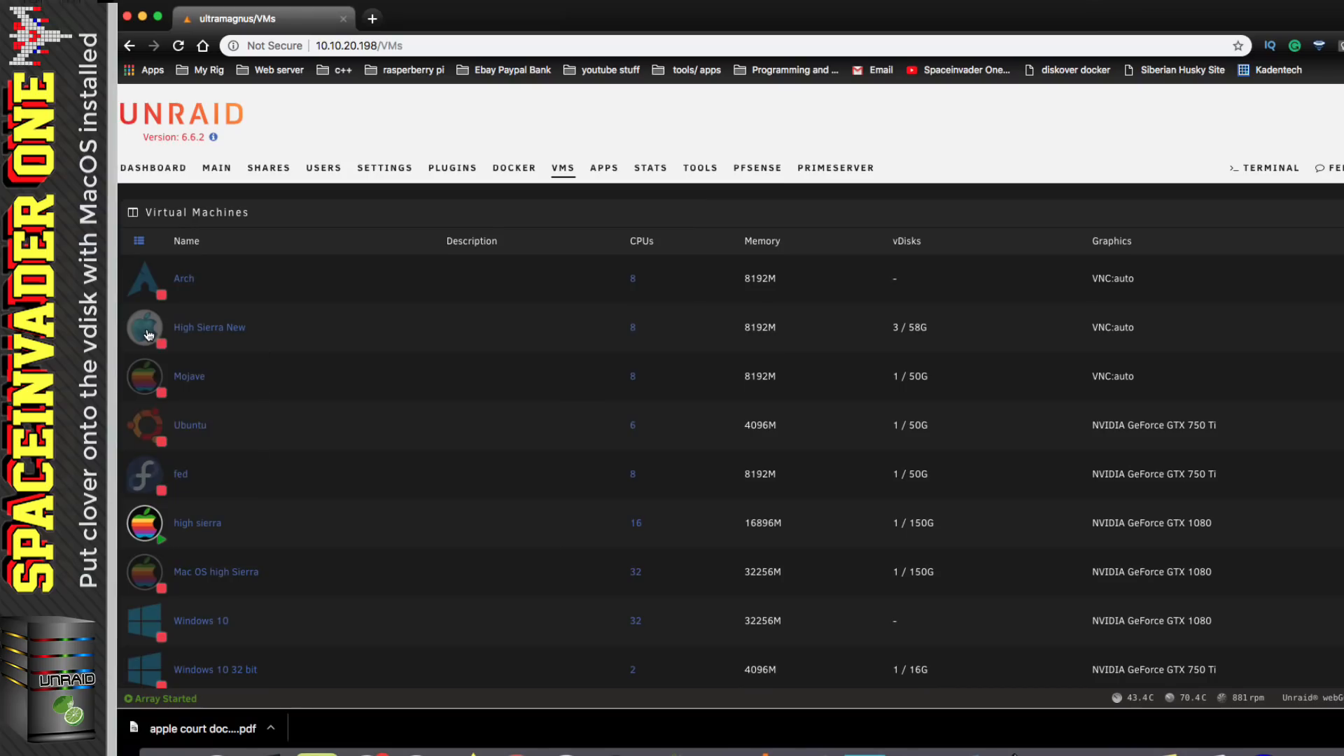
# Open the High Sierra New virtual machine for editing in Unraid with its settings in XML view
pyautogui.click(145, 329)
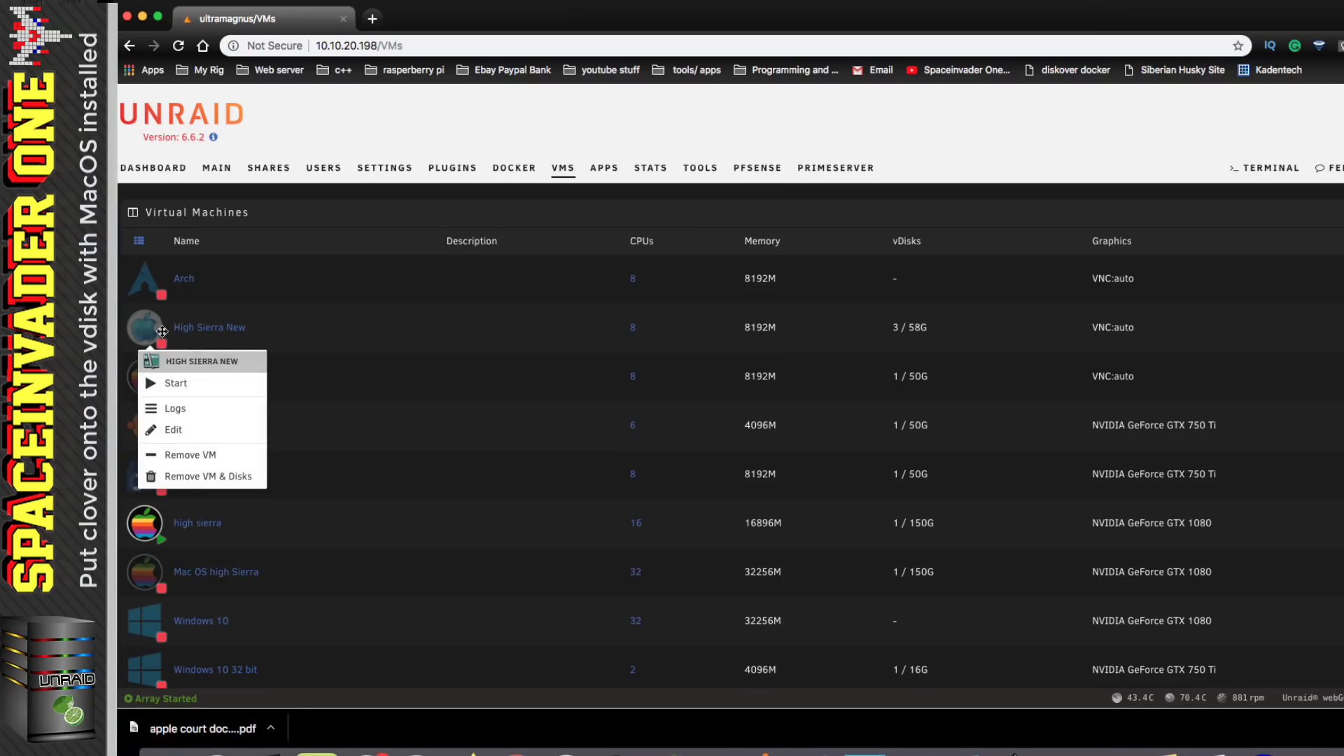
pyautogui.click(175, 430)
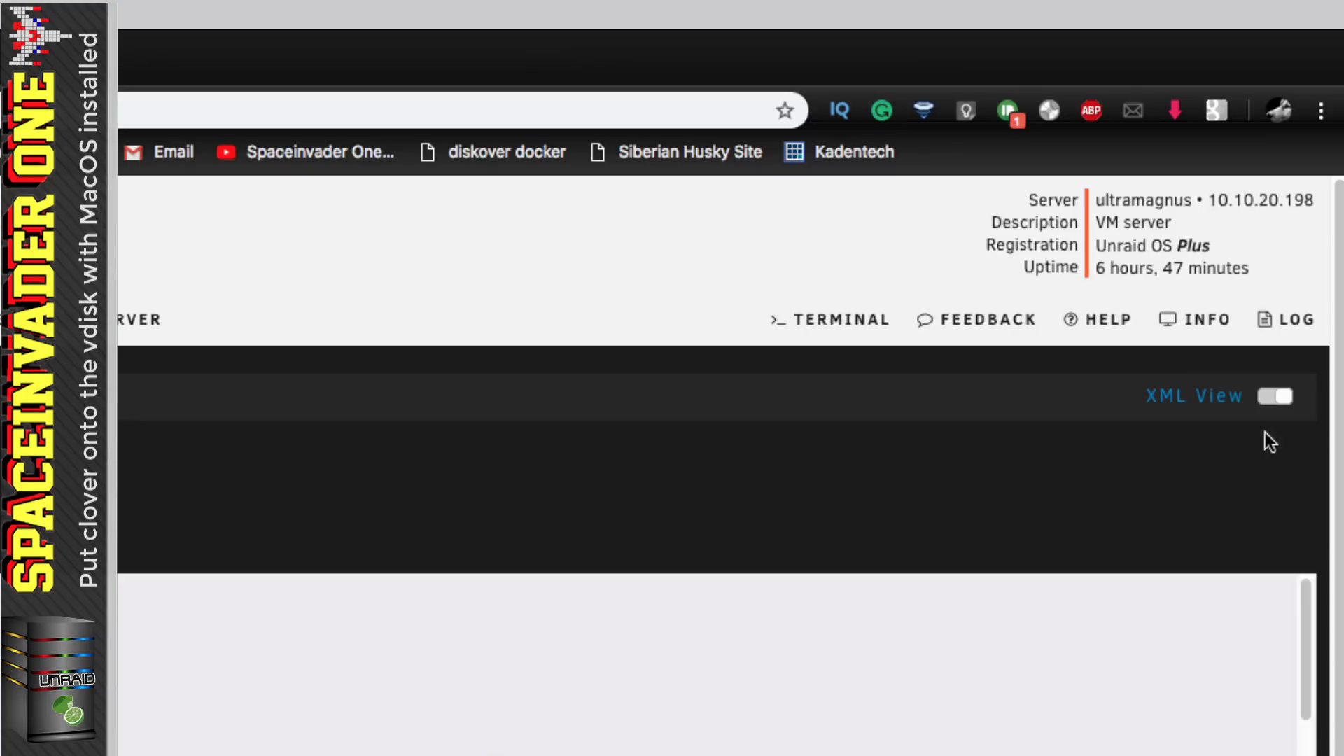
pyautogui.click(1274, 397)
pyautogui.click(1273, 397)
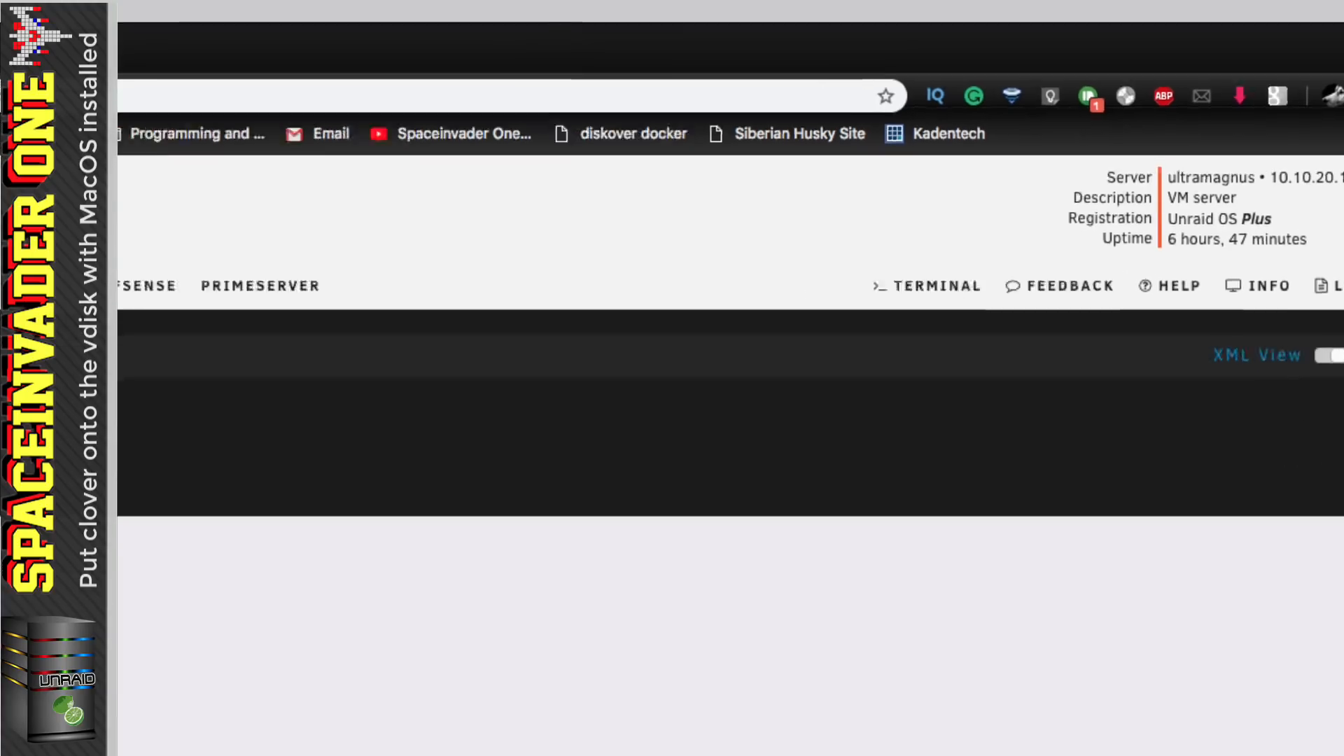
# Copy the end of the XML from the opening qemu:commandline tag through the closing domain tag
pyautogui.scroll(-20, 1245, 651)
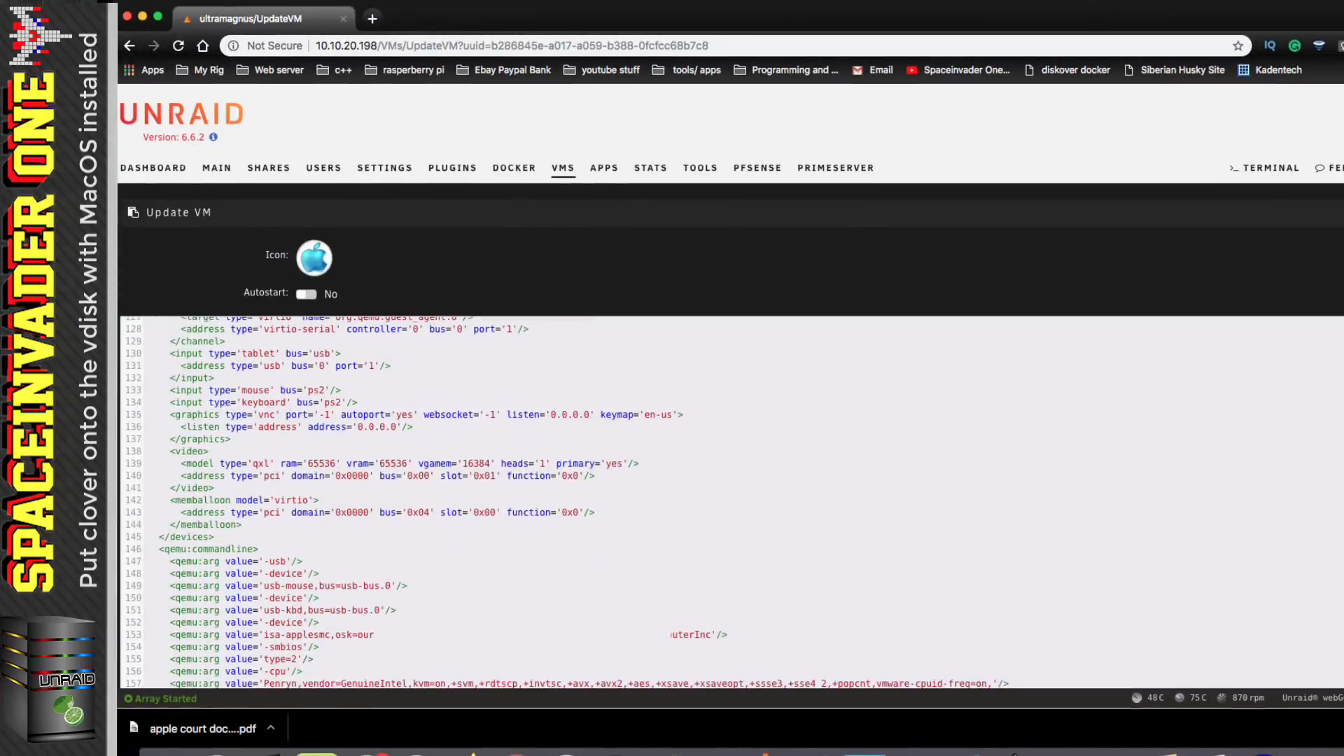
pyautogui.scroll(-3, 1173, 590)
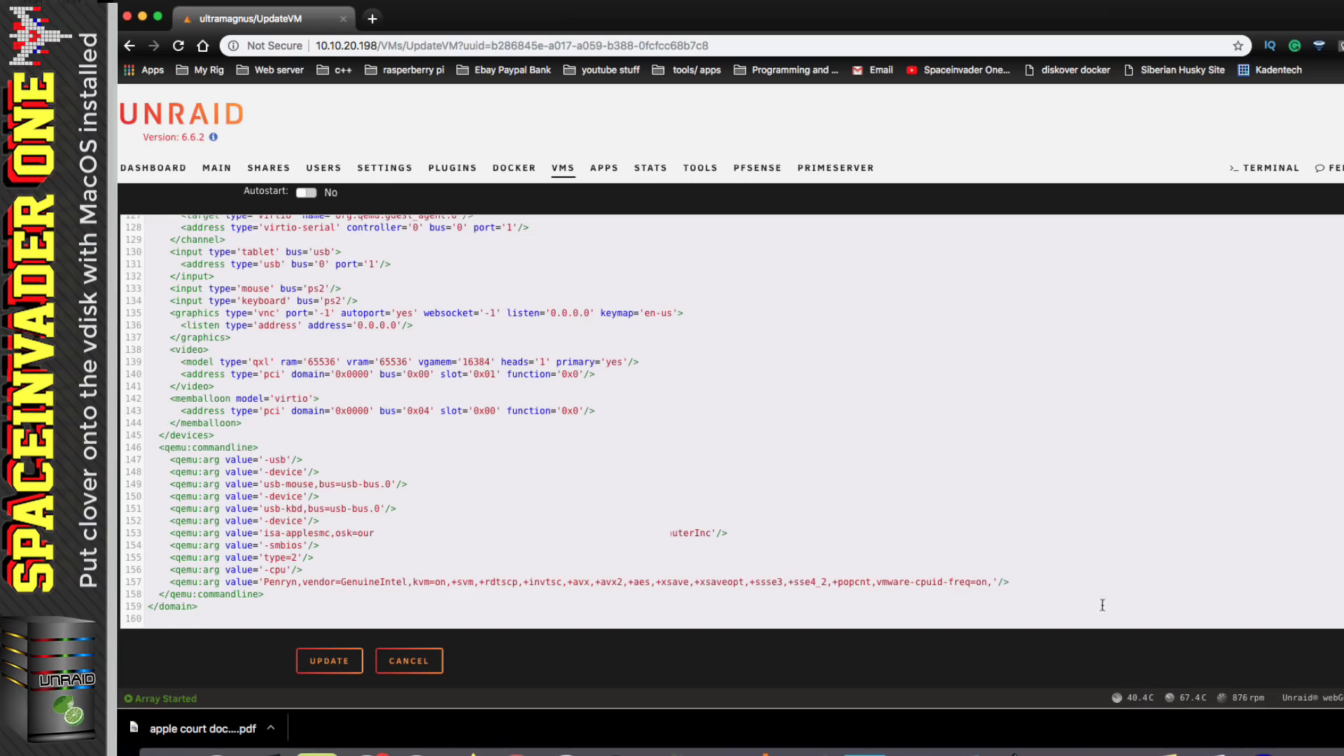
pyautogui.moveTo(198, 605); pyautogui.dragTo(149, 449)
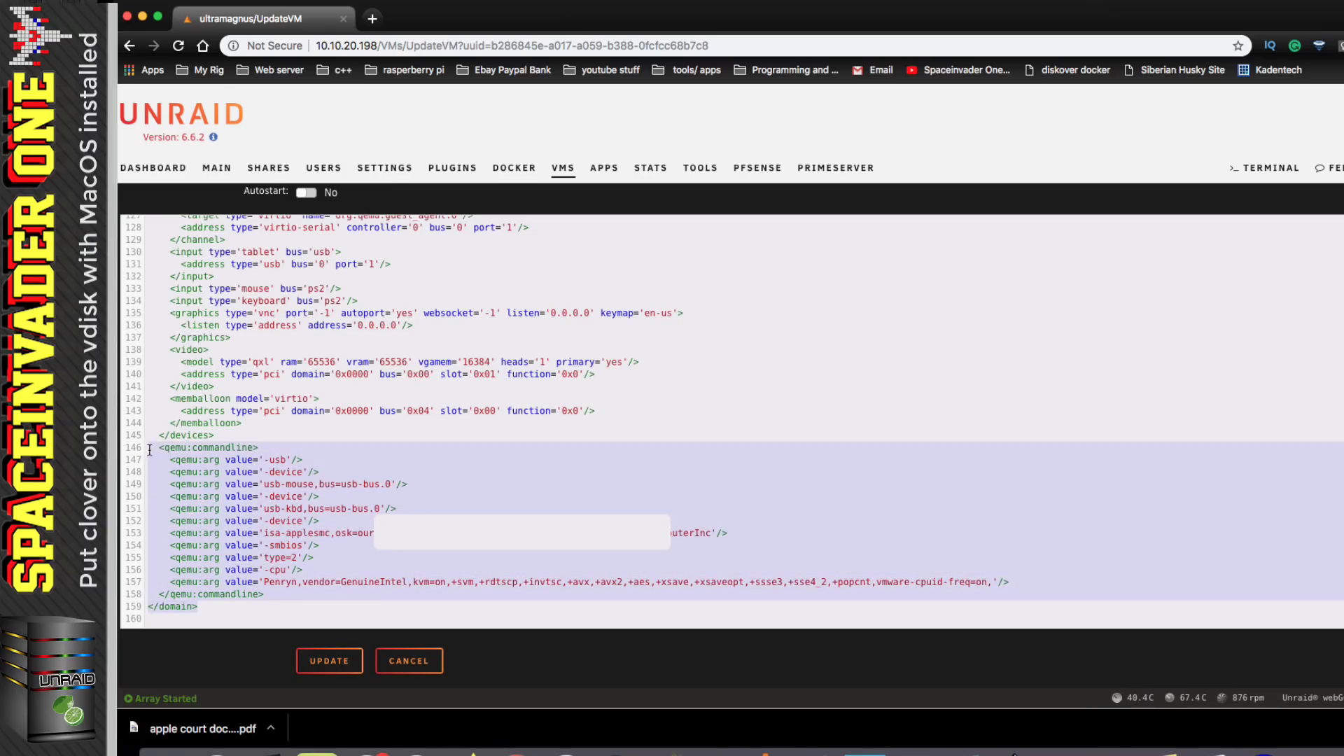
pyautogui.rightClick(193, 451)
pyautogui.click(245, 522)
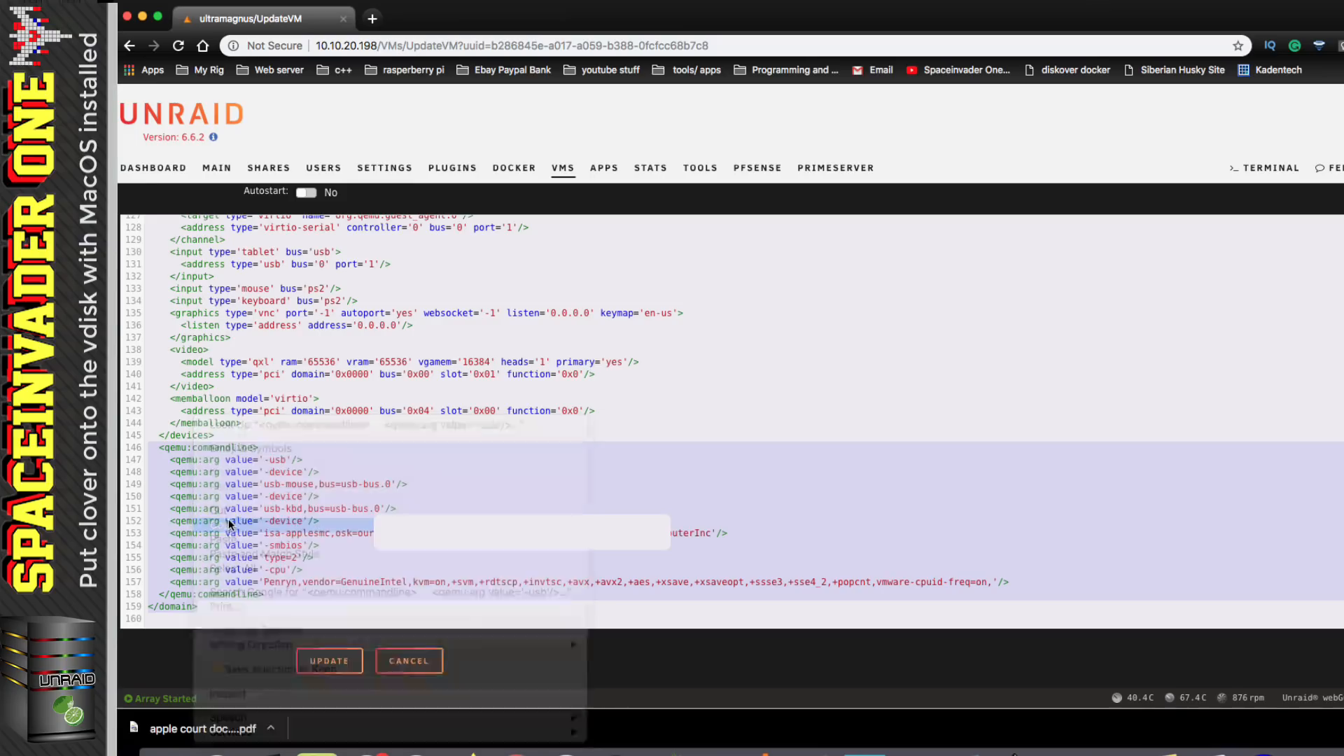
# Check the network interface's model type in the XML and switch the VM editor to form view
pyautogui.scroll(5, 446, 479)
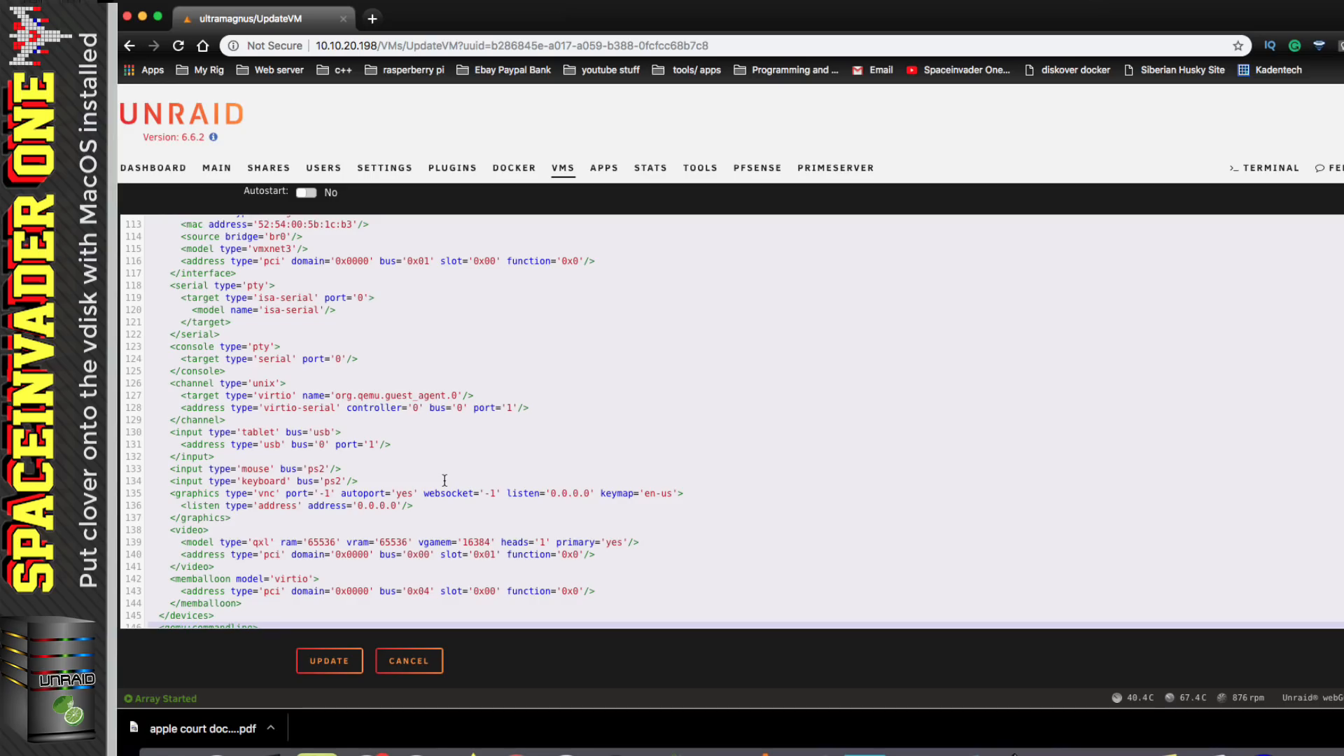
pyautogui.scroll(2, 444, 480)
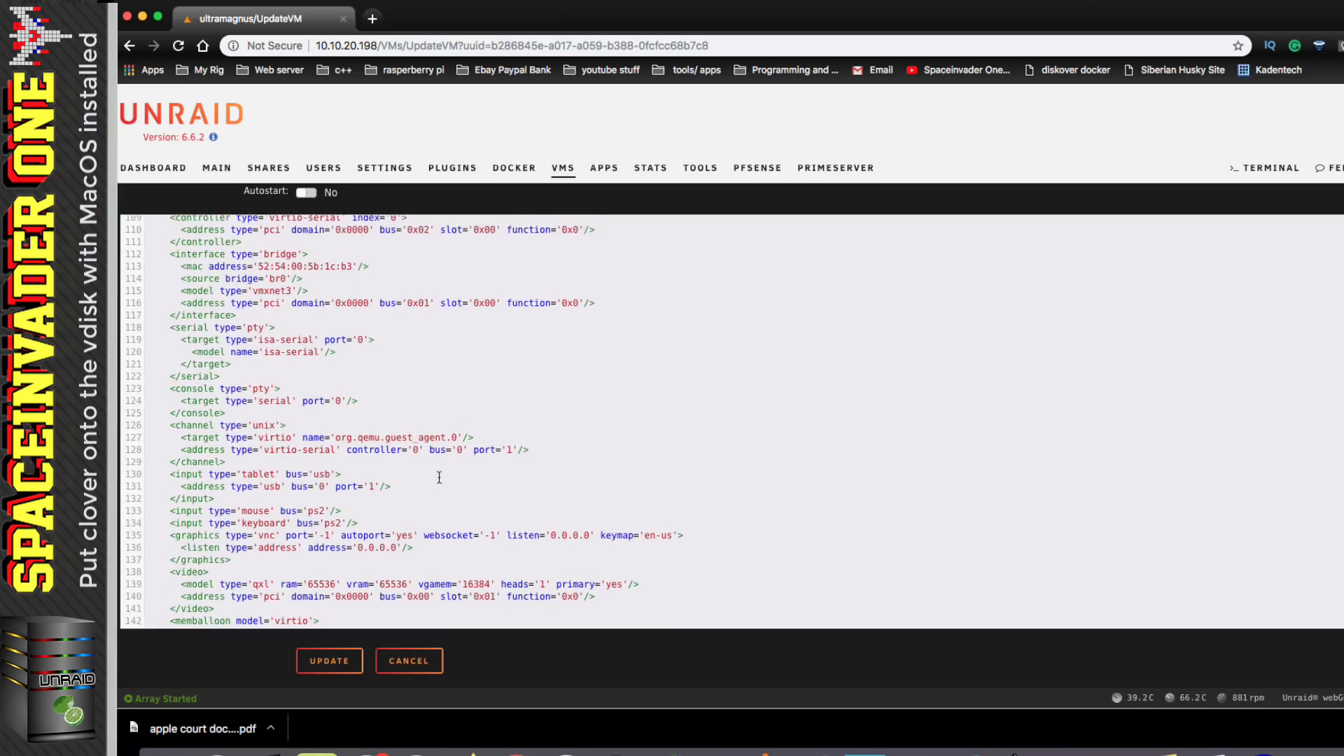
pyautogui.doubleClick(277, 291)
pyautogui.scroll(15, 391, 420)
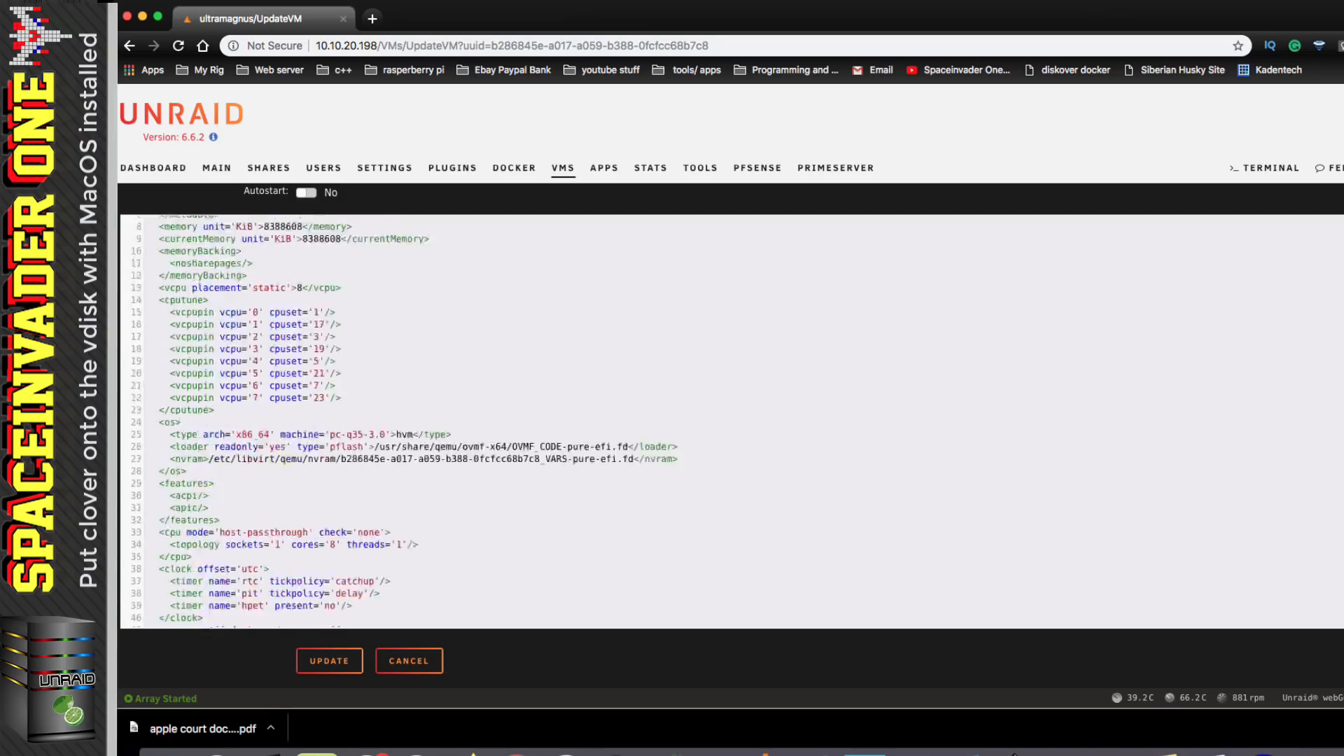
pyautogui.scroll(2, 392, 420)
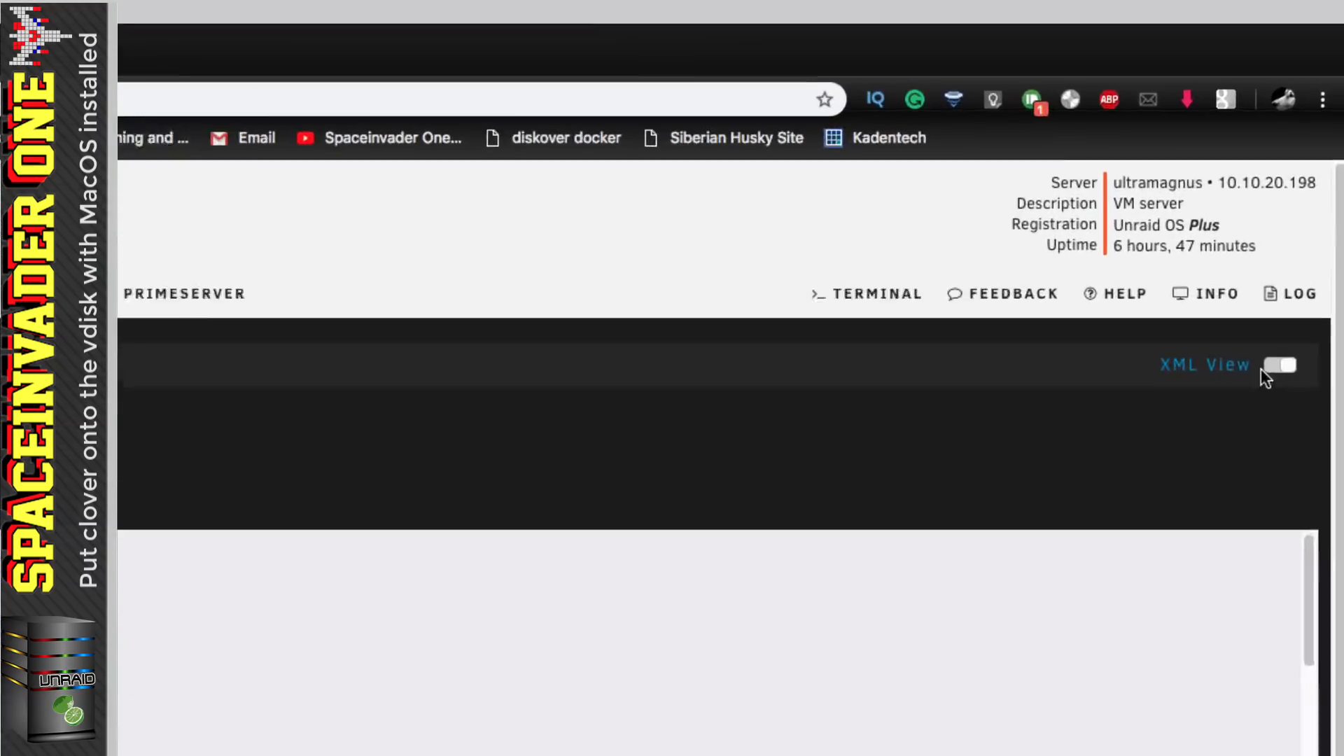
pyautogui.click(1303, 212)
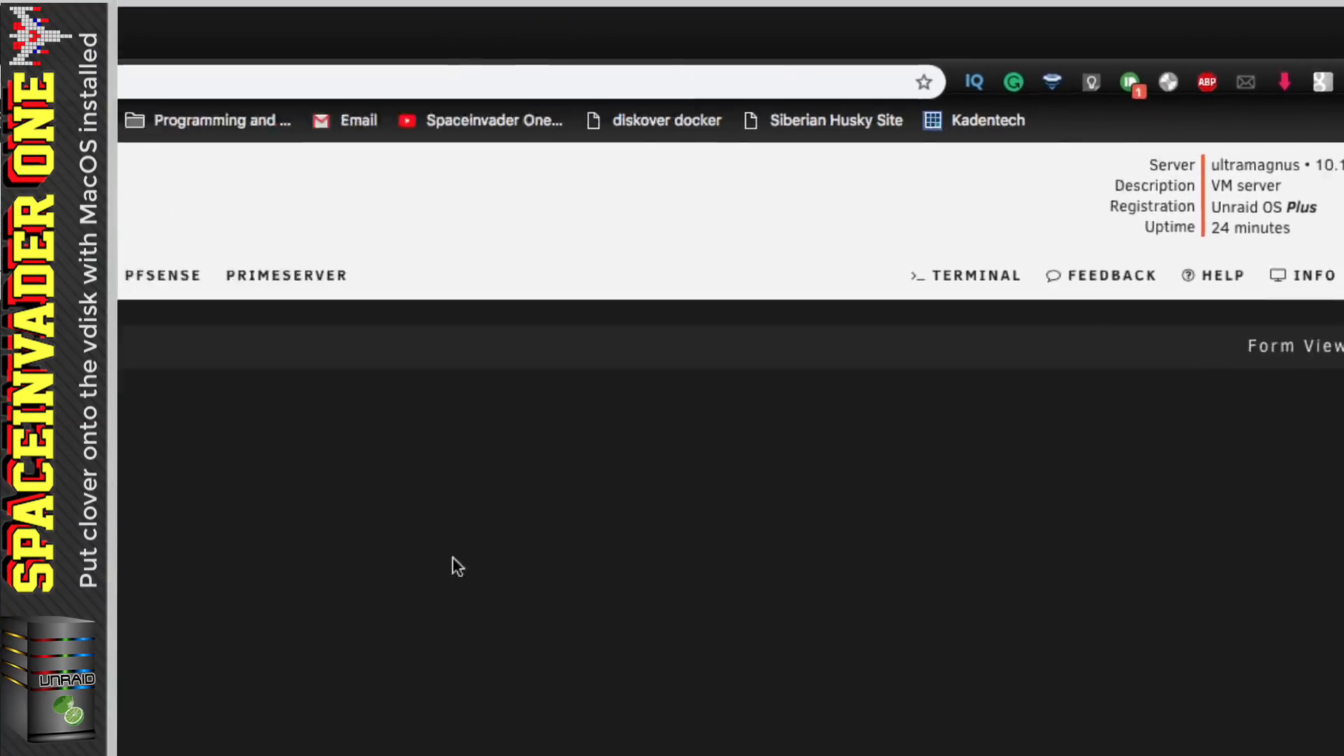
# Set the primary vDisk location to None, remove the 2nd and 3rd vDisks, and update the virtual machine
pyautogui.scroll(-10, 456, 564)
pyautogui.scroll(-1, 1072, 327)
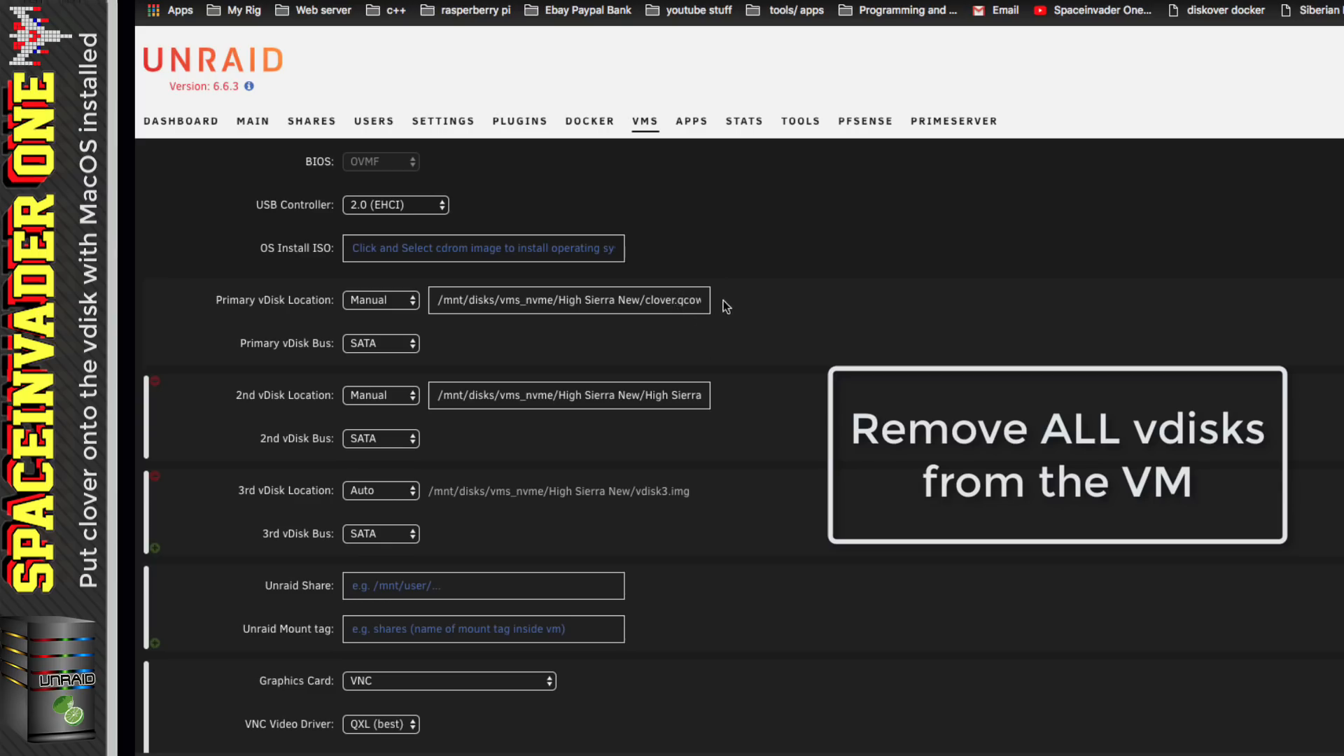
pyautogui.click(627, 301)
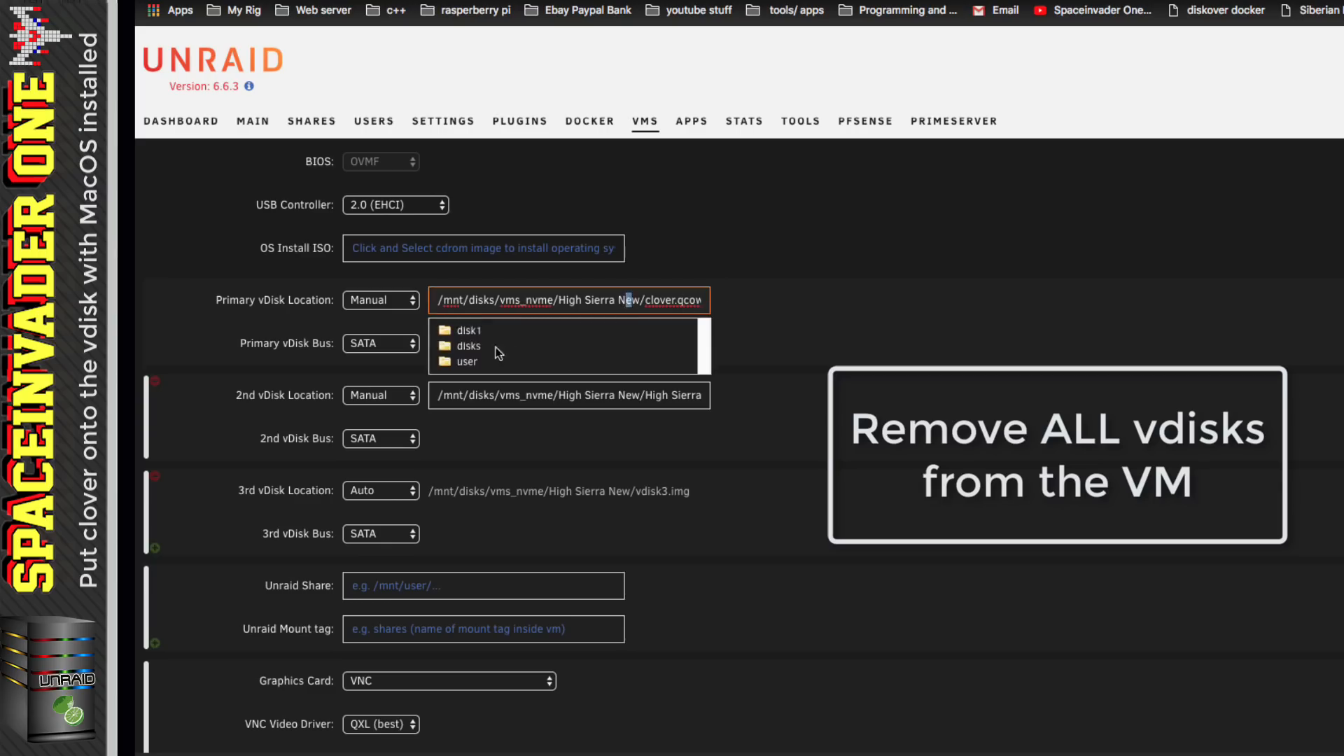
pyautogui.click(745, 318)
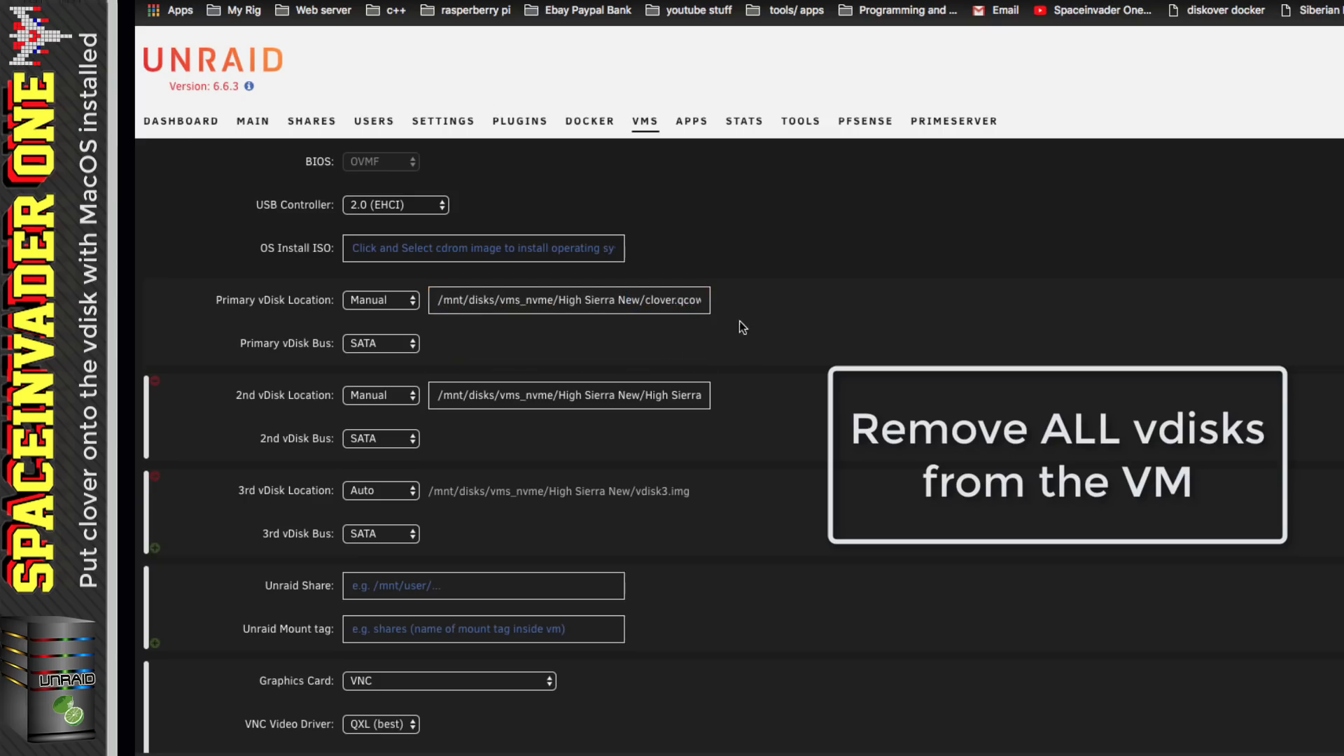
pyautogui.click(411, 308)
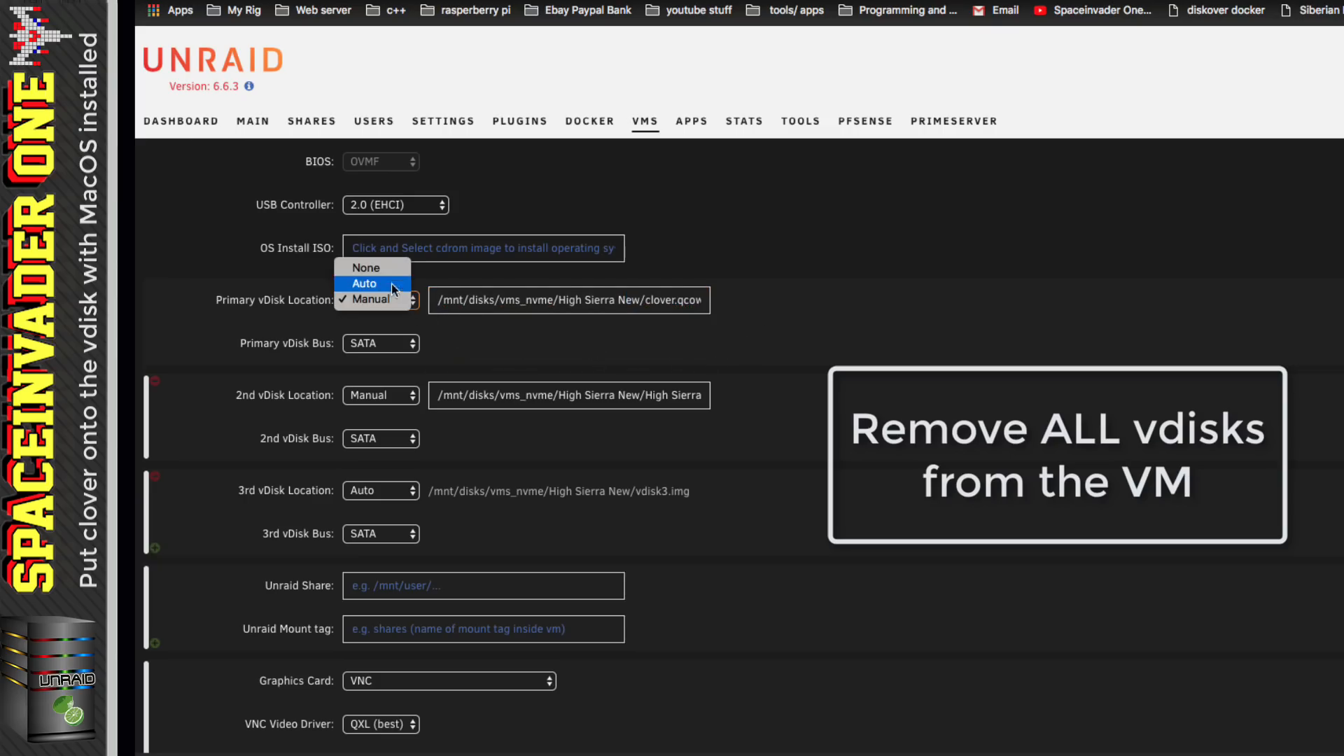
pyautogui.press('Escape')
pyautogui.click(389, 277)
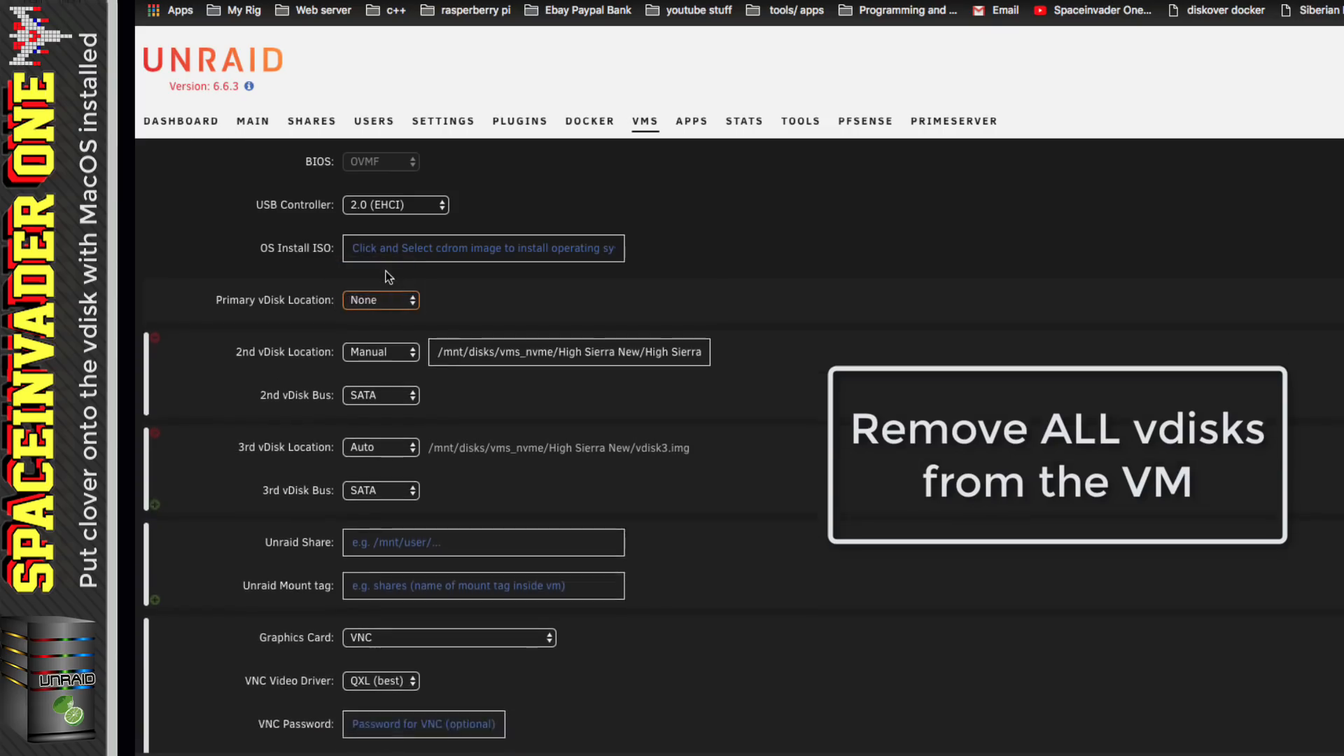
pyautogui.click(155, 343)
pyautogui.click(156, 342)
pyautogui.scroll(-3, 653, 392)
pyautogui.click(397, 715)
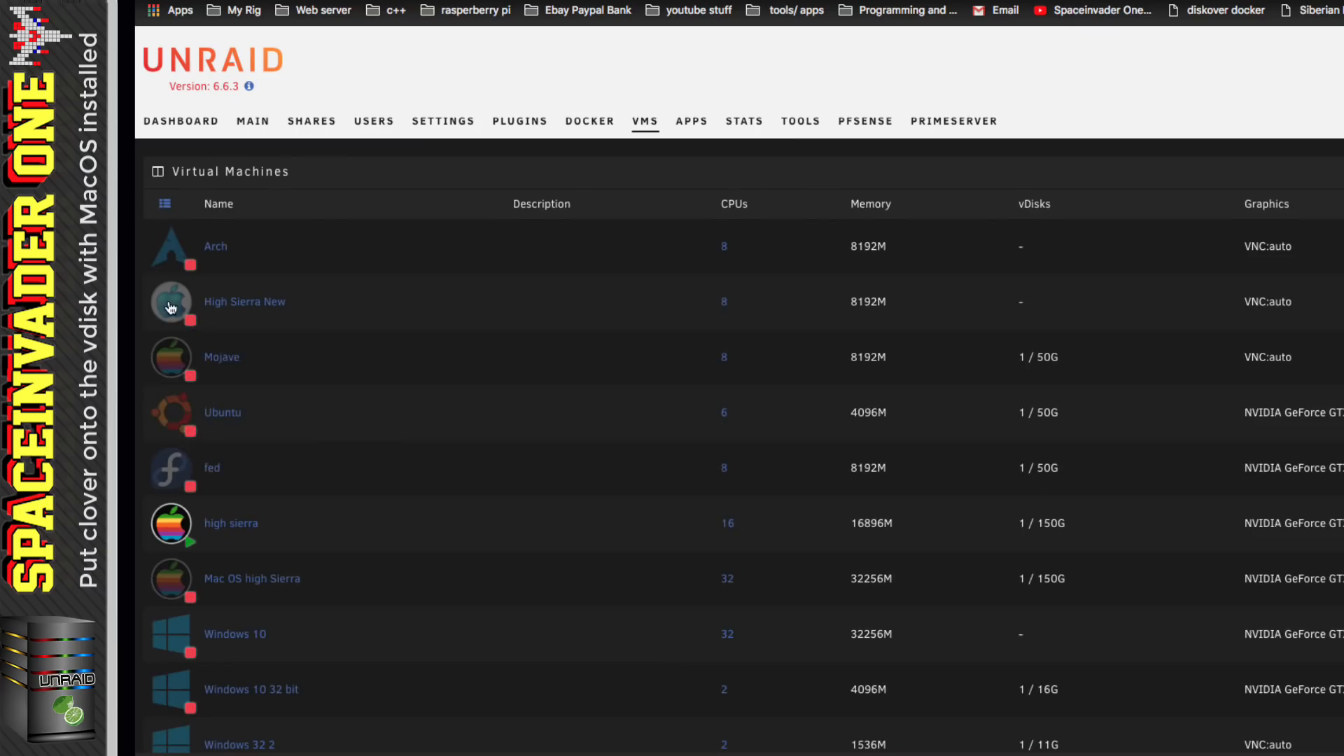
# Edit the High Sierra New virtual machine and set its primary vDisk location manually to /mnt/disks/vms_nvme/High Sierra New/vdisk3.img
pyautogui.click(170, 305)
pyautogui.click(199, 415)
pyautogui.scroll(-5, 600, 447)
pyautogui.scroll(-1, 601, 446)
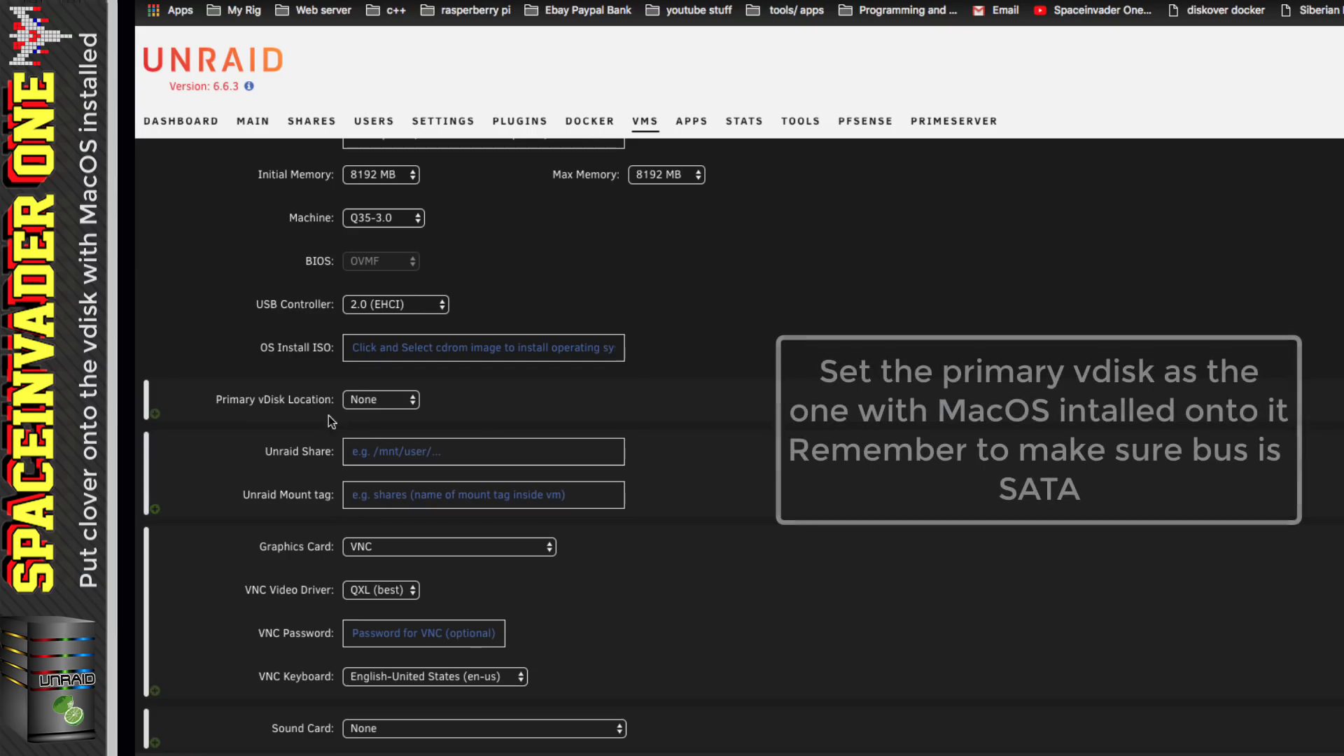
pyautogui.click(392, 400)
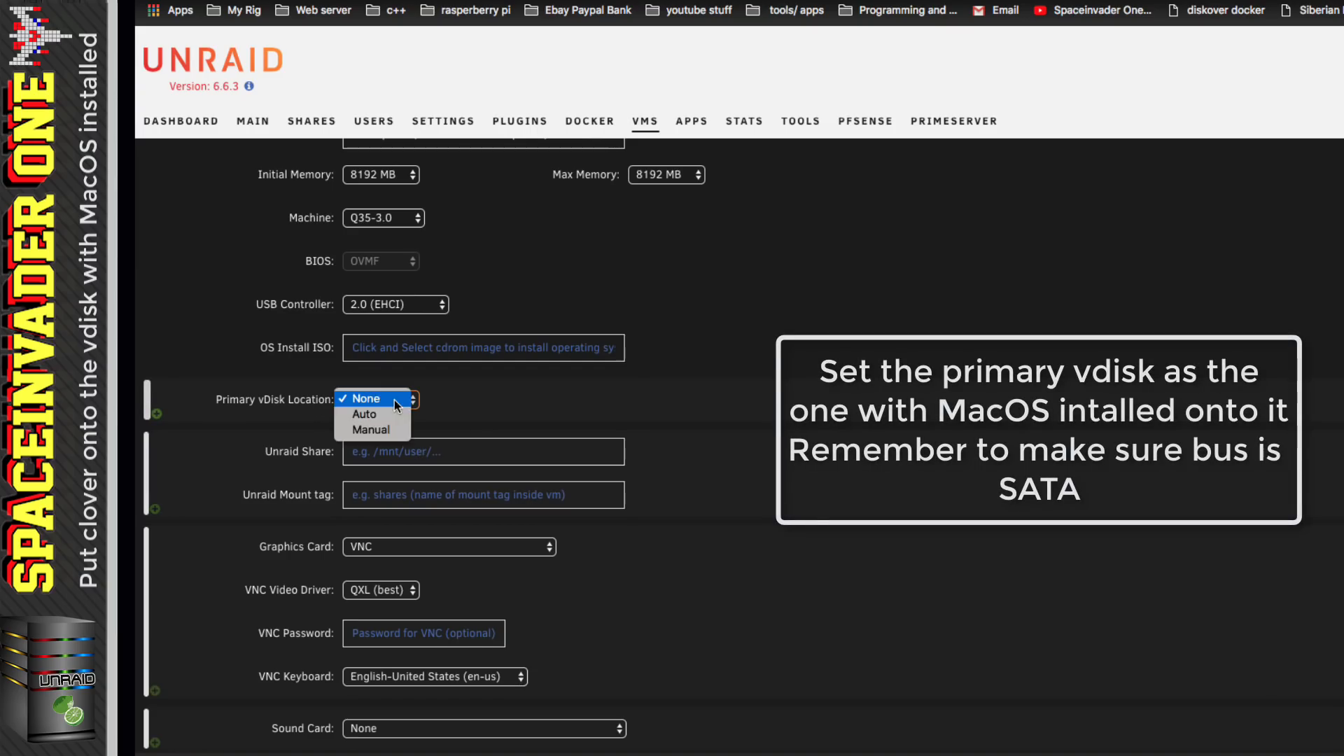
pyautogui.click(384, 429)
pyautogui.click(536, 400)
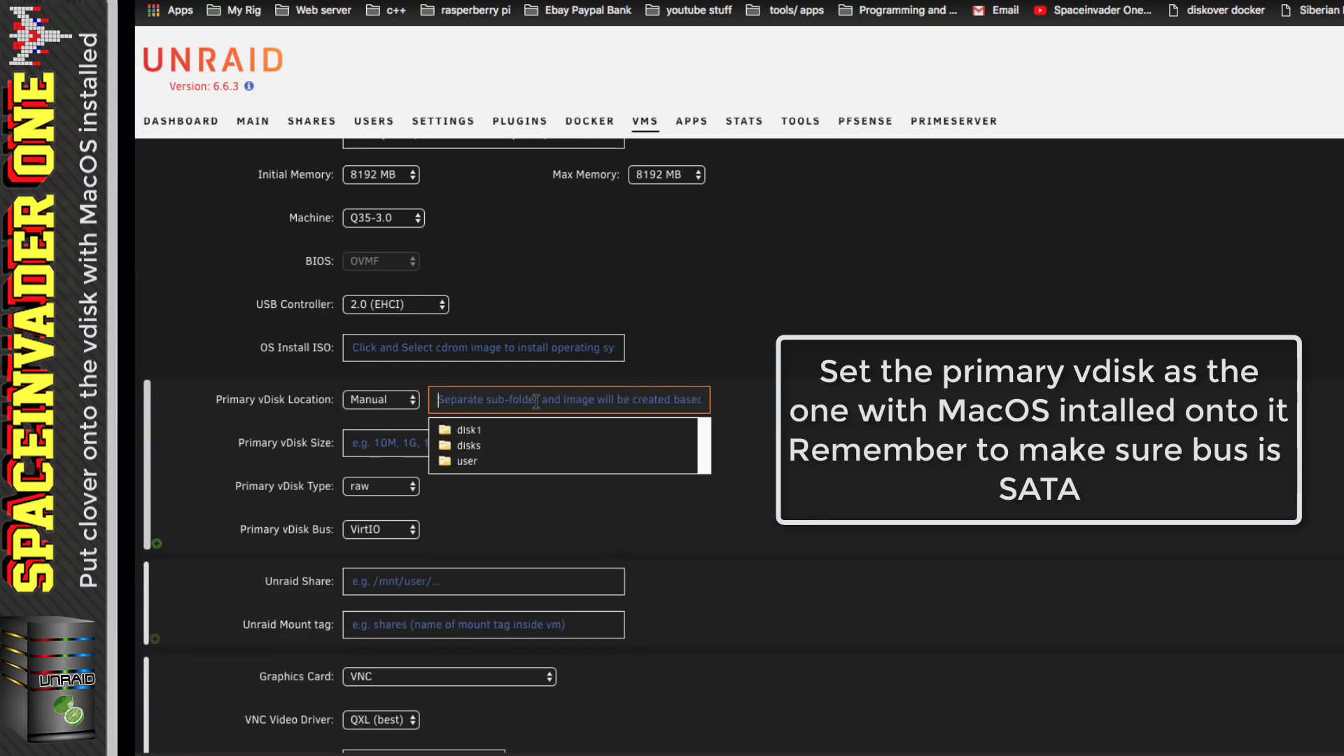
pyautogui.click(470, 445)
pyautogui.scroll(-1, 501, 474)
pyautogui.click(501, 474)
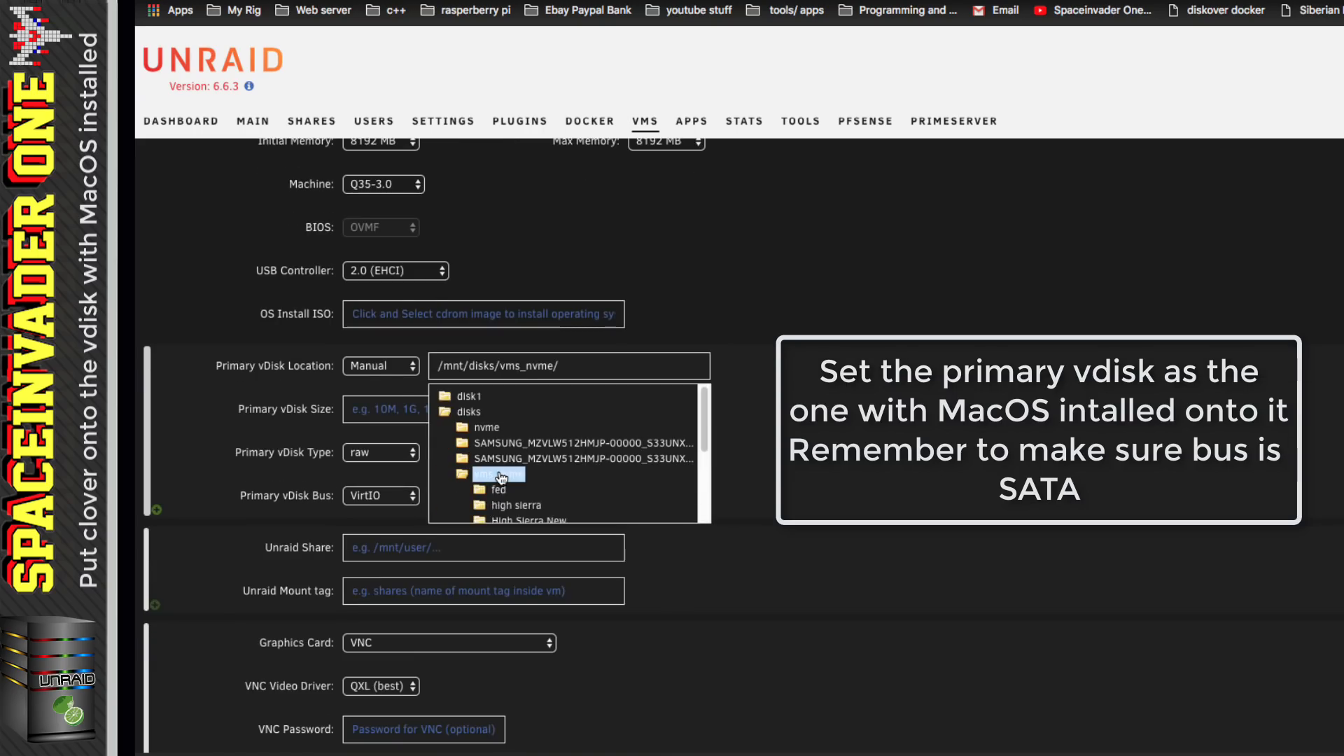
pyautogui.scroll(-2, 556, 476)
pyautogui.click(537, 444)
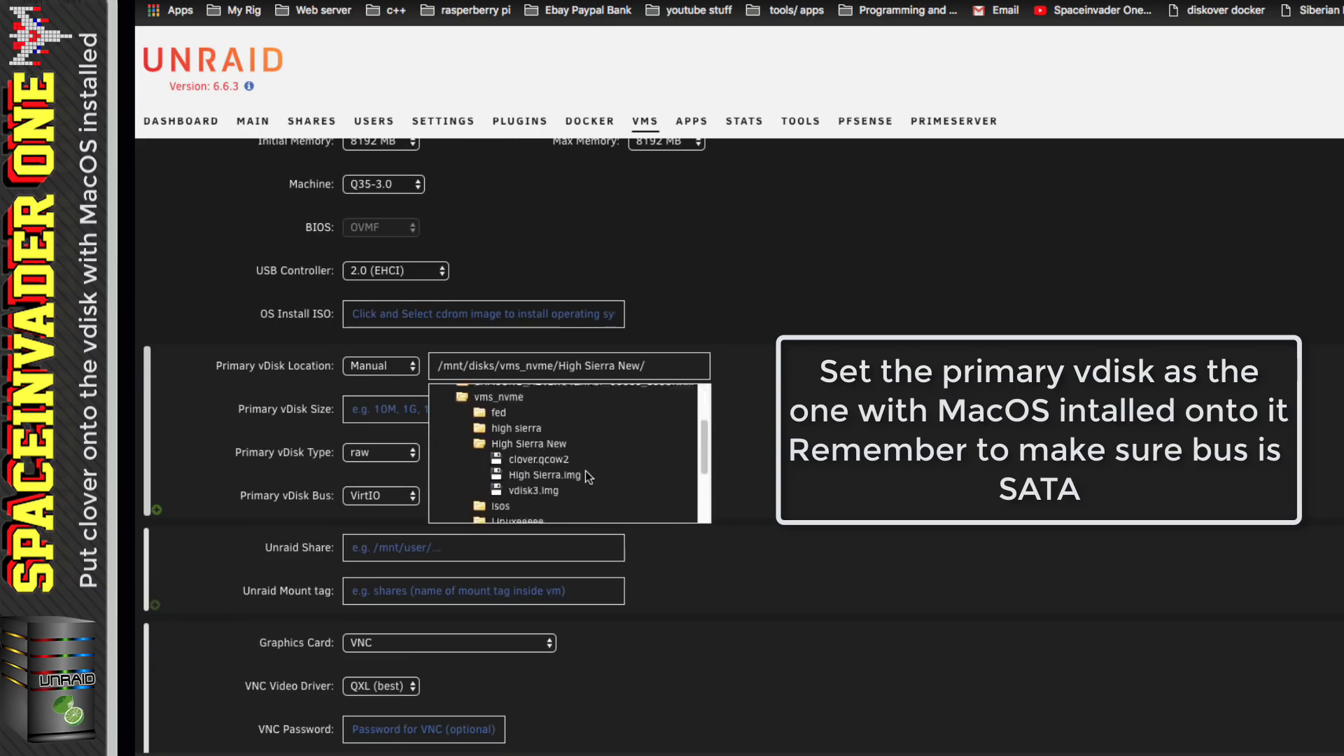
pyautogui.scroll(-1, 574, 463)
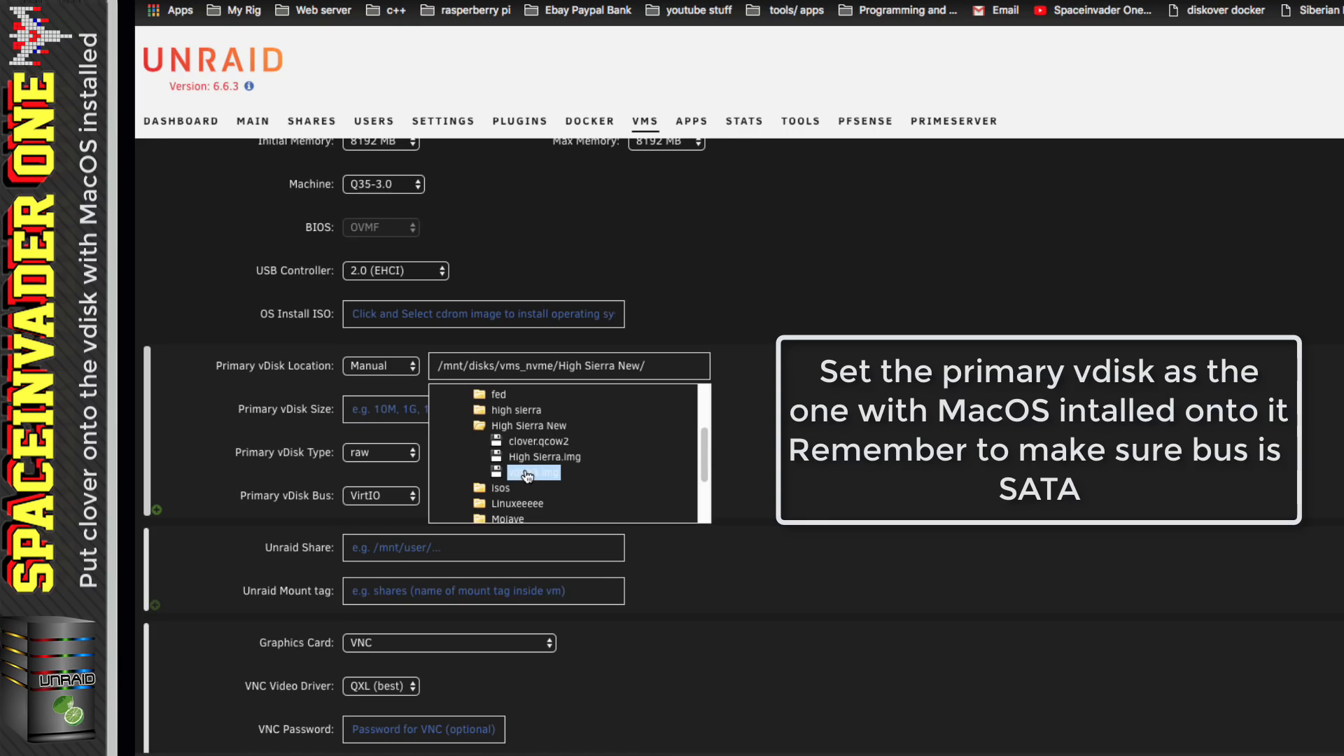
pyautogui.click(526, 474)
# Set the primary vDisk bus to SATA and update the virtual machine
pyautogui.click(378, 409)
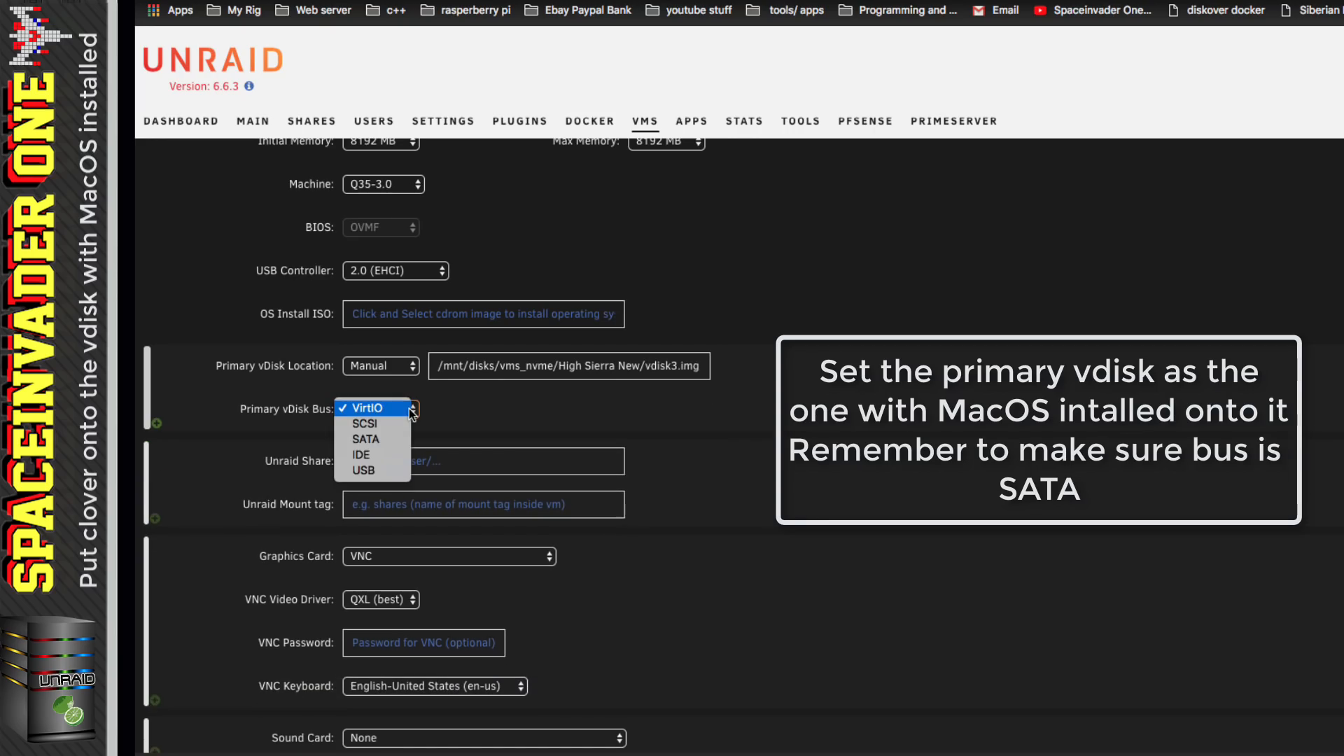
pyautogui.click(363, 440)
pyautogui.scroll(-4, 363, 439)
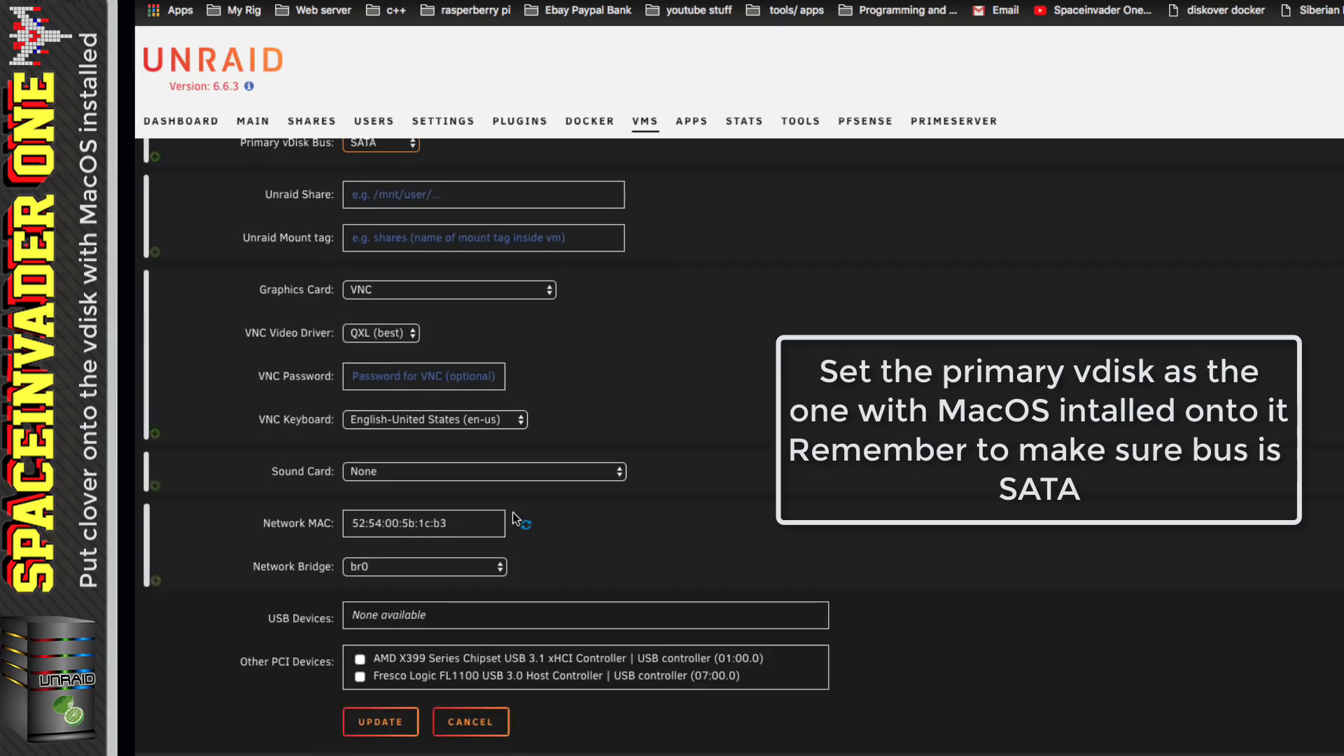
pyautogui.click(383, 721)
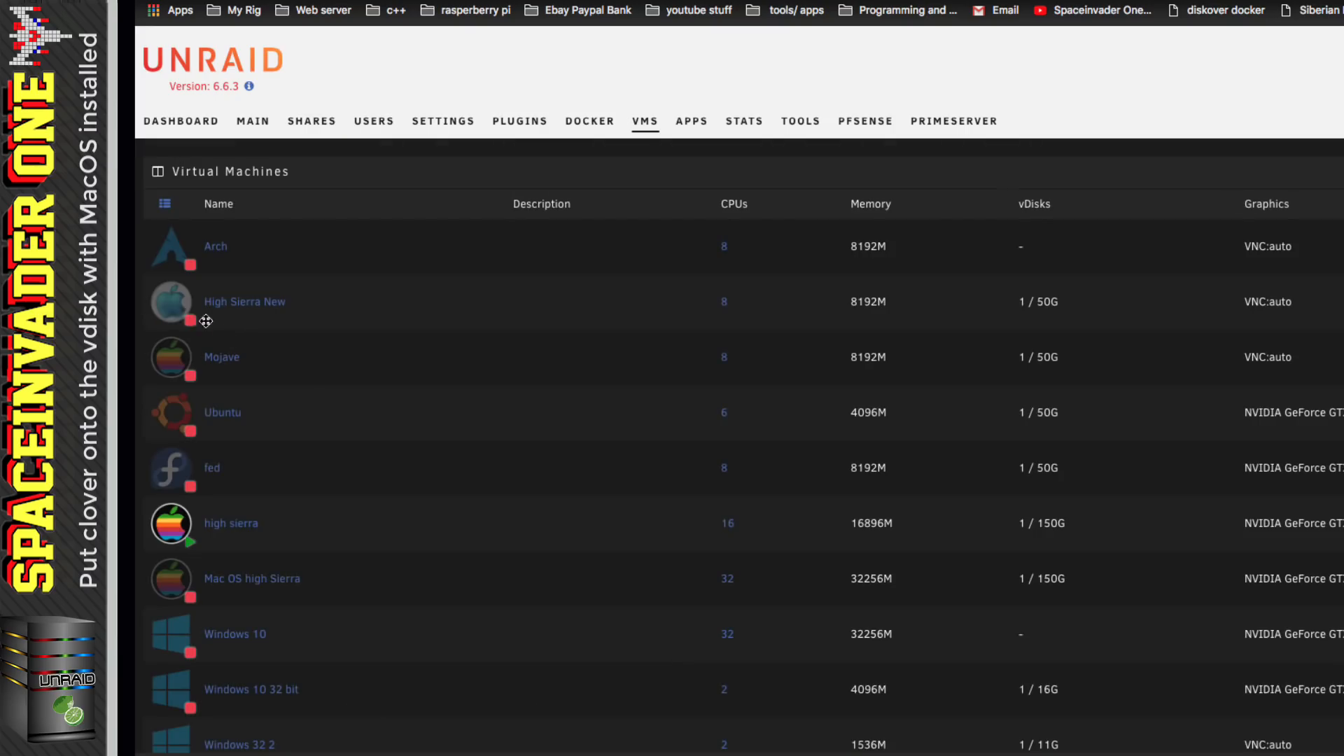
# Reopen the High Sierra New VM in XML view and replace the closing domain tag with the copied qemu:commandline block
pyautogui.click(175, 305)
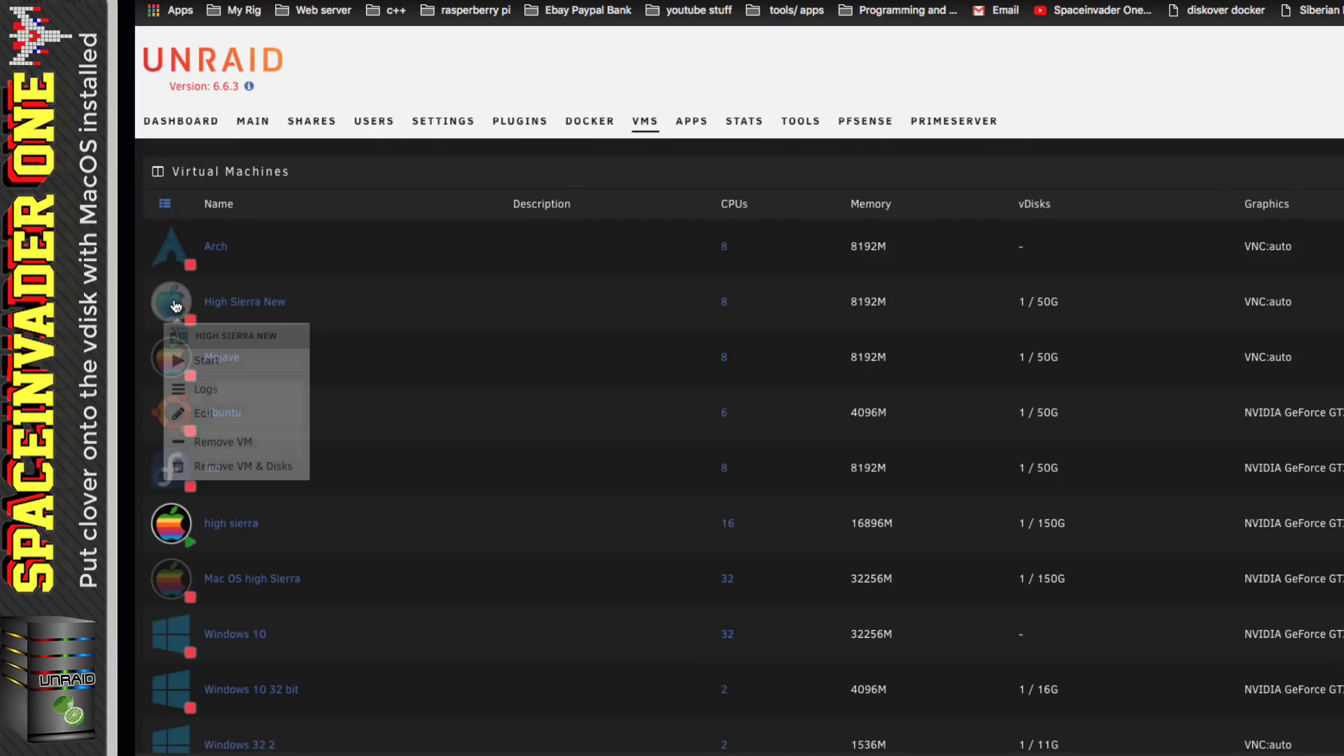
pyautogui.click(207, 413)
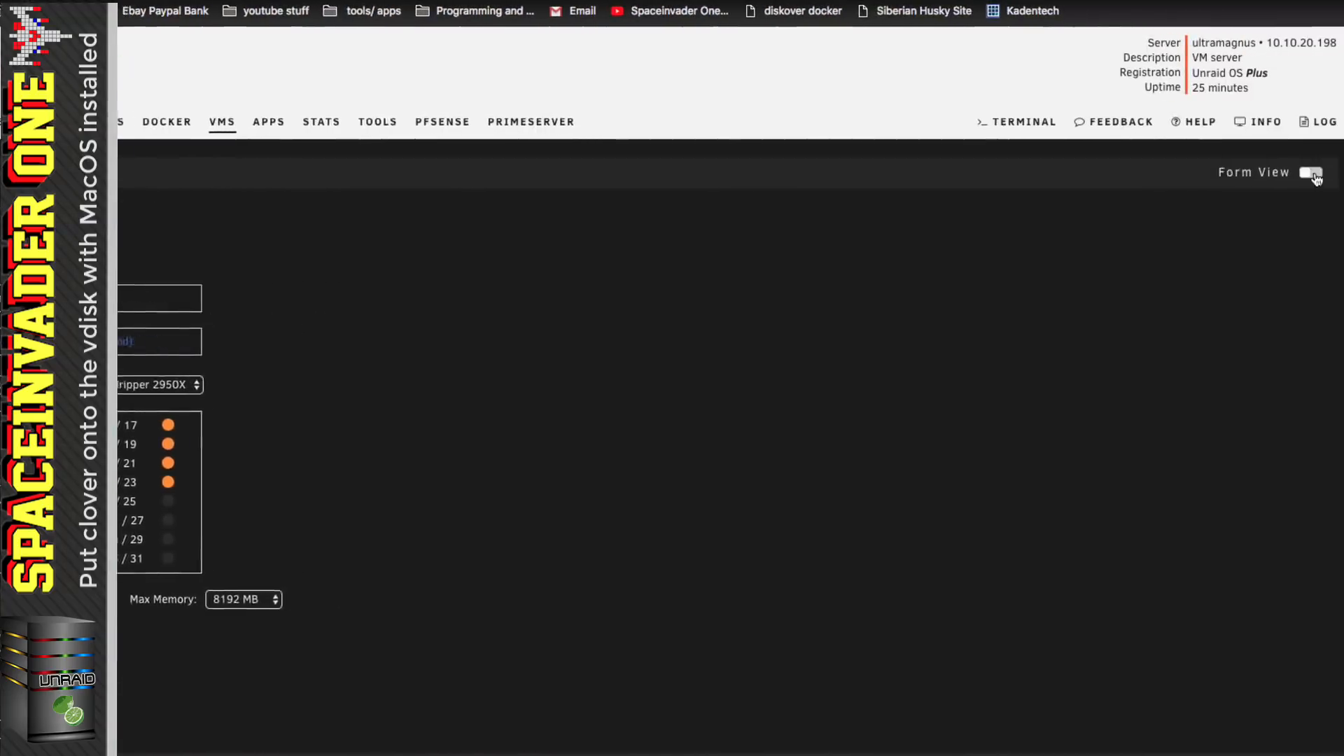
pyautogui.click(1311, 174)
pyautogui.scroll(-15, 160, 443)
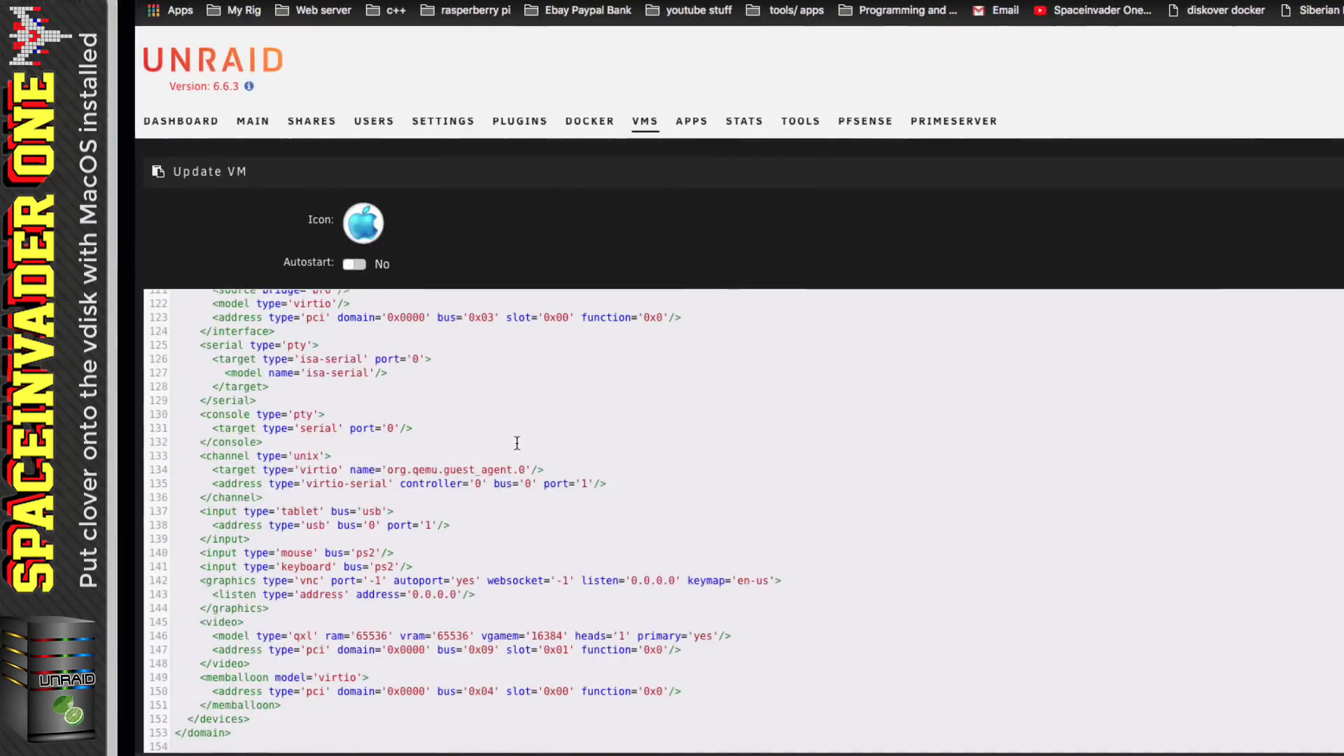
pyautogui.moveTo(235, 733); pyautogui.dragTo(175, 733)
pyautogui.rightClick(191, 736)
pyautogui.click(269, 557)
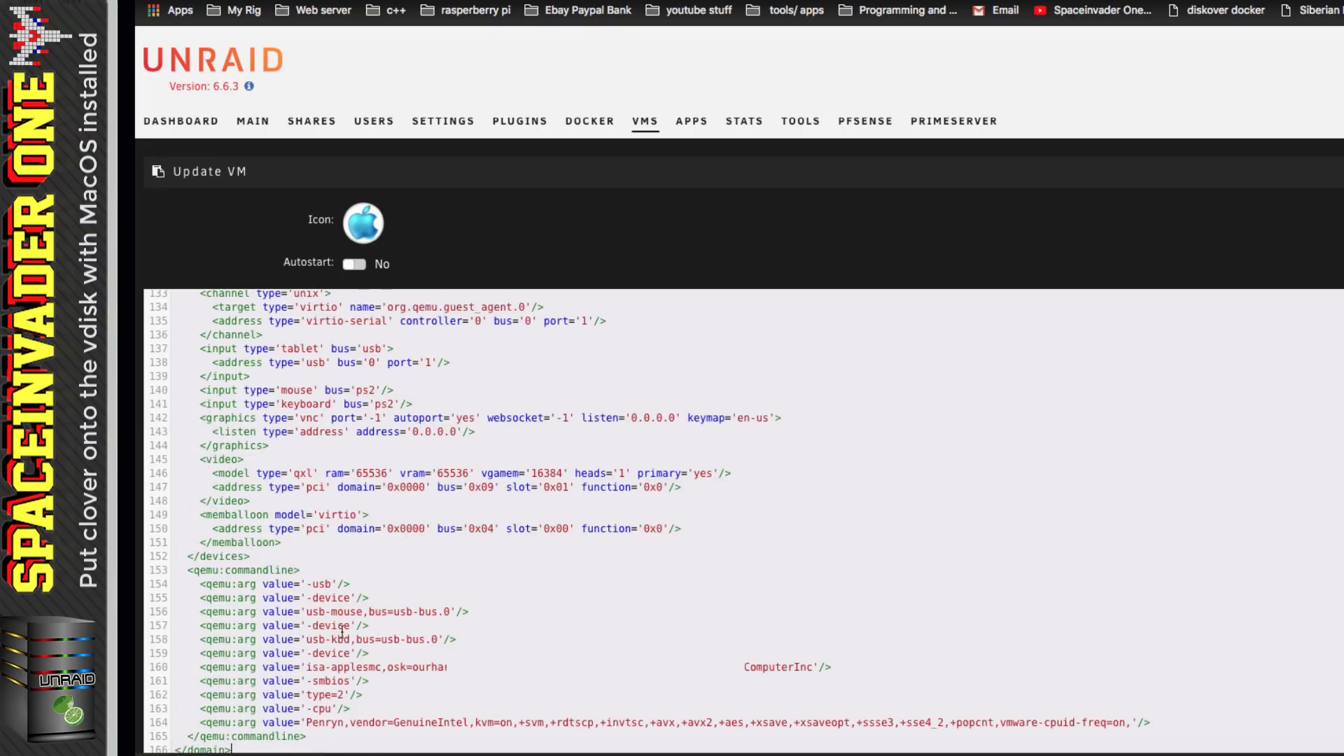
# Change the network interface's model type to vmxnet3 in the XML and update the virtual machine
pyautogui.scroll(8, 316, 637)
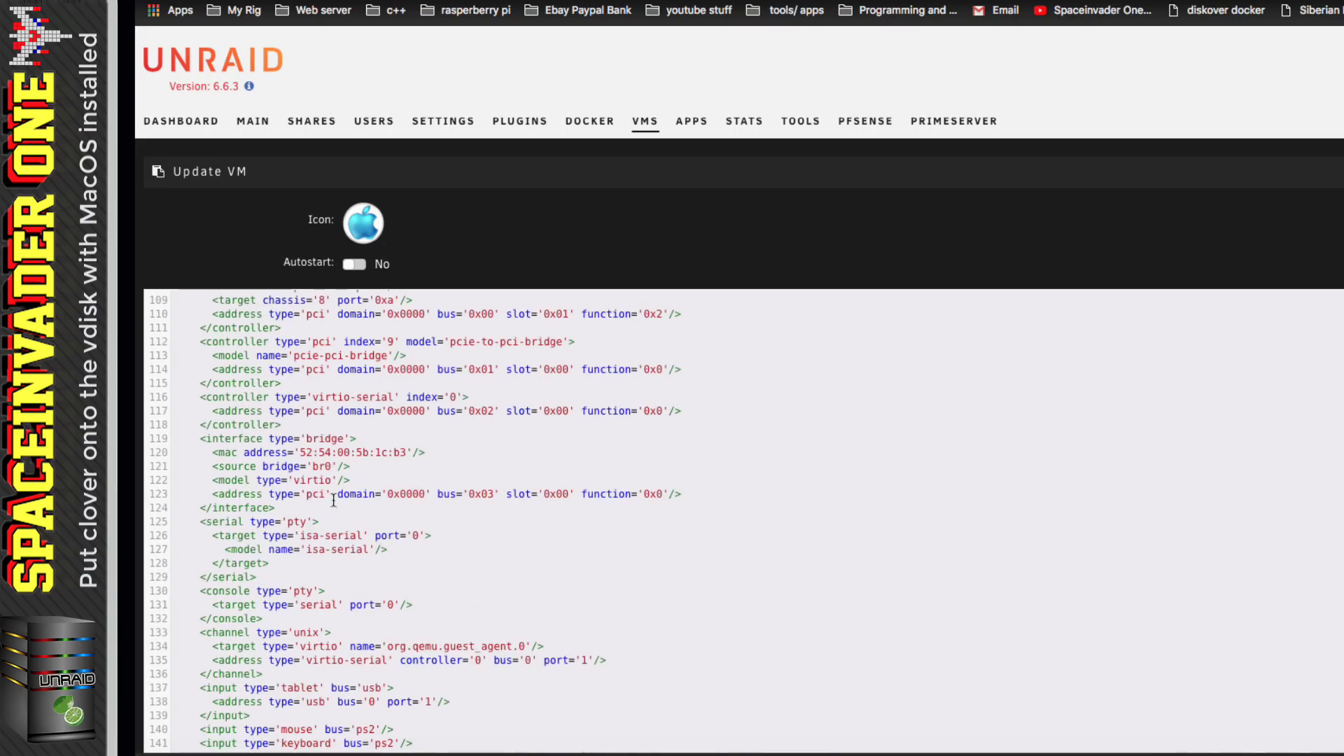
pyautogui.doubleClick(315, 482)
pyautogui.write('vmxnet3')
pyautogui.scroll(-10, 383, 630)
pyautogui.click(383, 714)
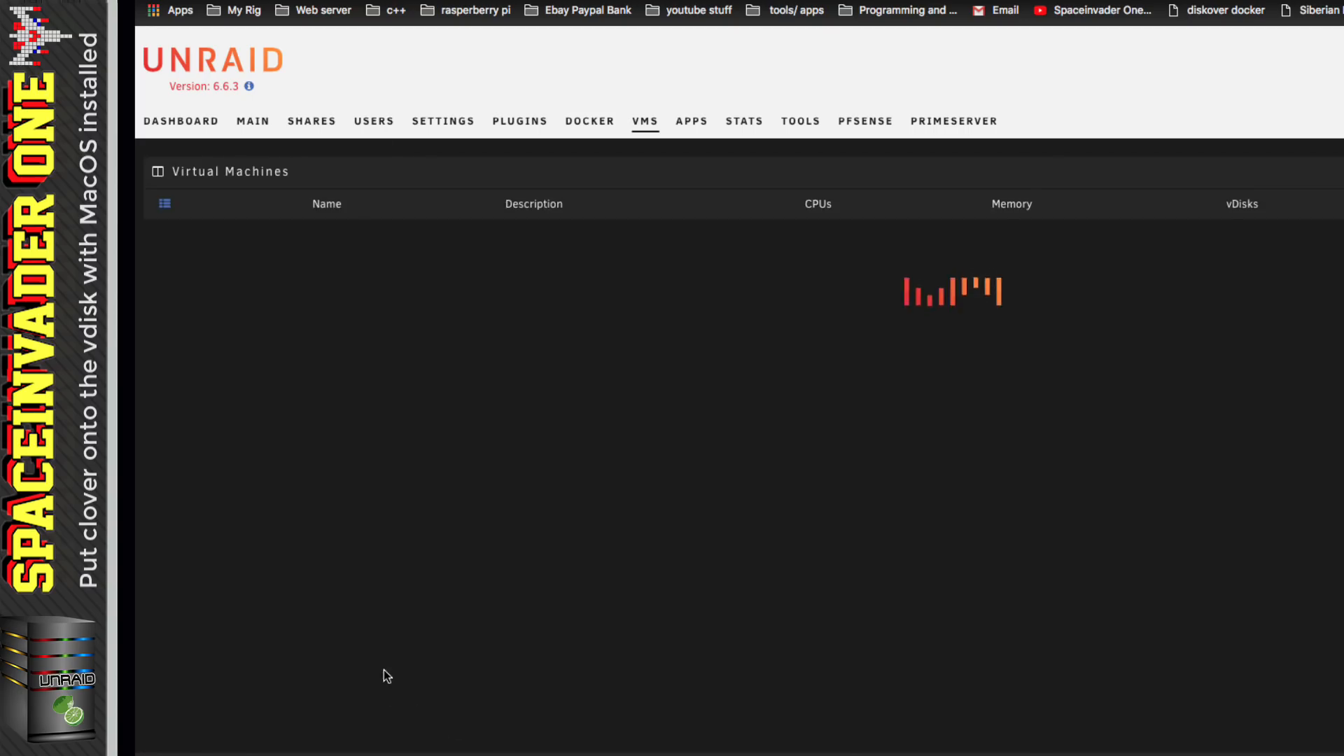
# Start the High Sierra New virtual machine and open its VNC remote display
pyautogui.click(180, 303)
pyautogui.click(210, 362)
pyautogui.click(181, 305)
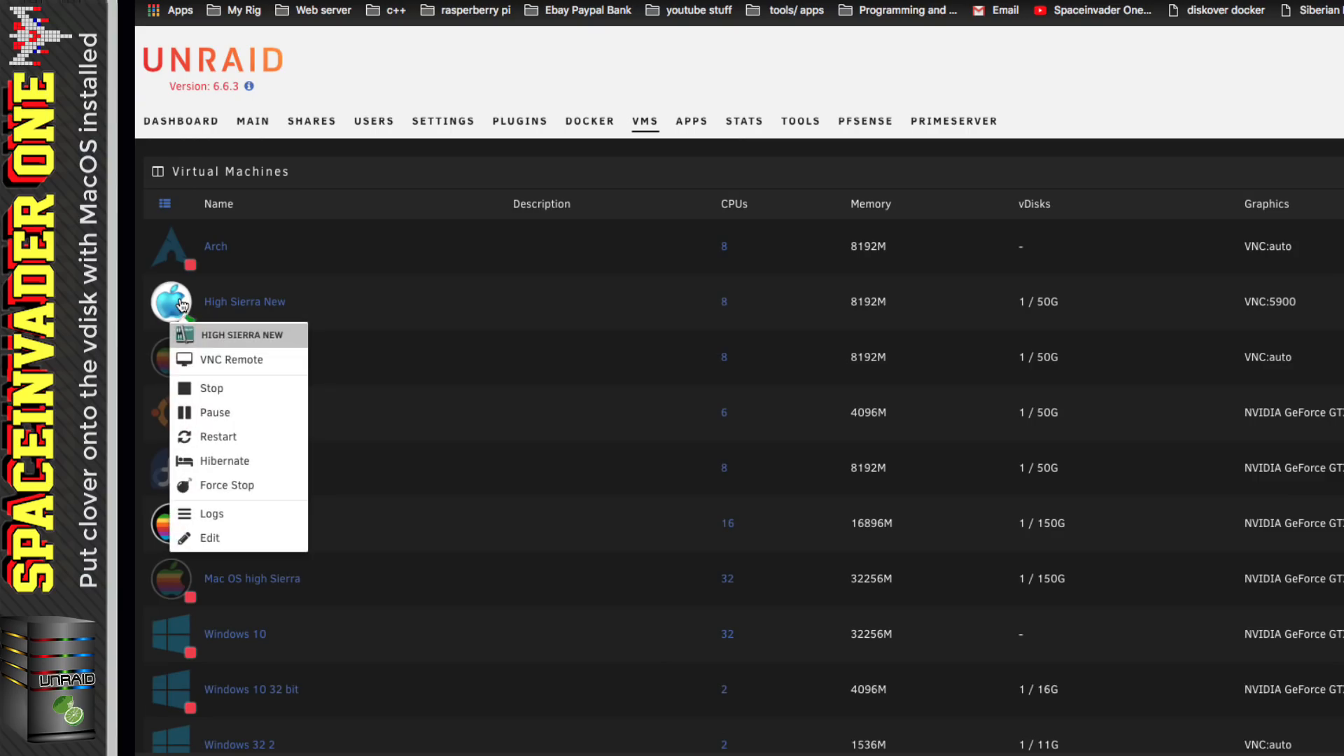
pyautogui.click(218, 360)
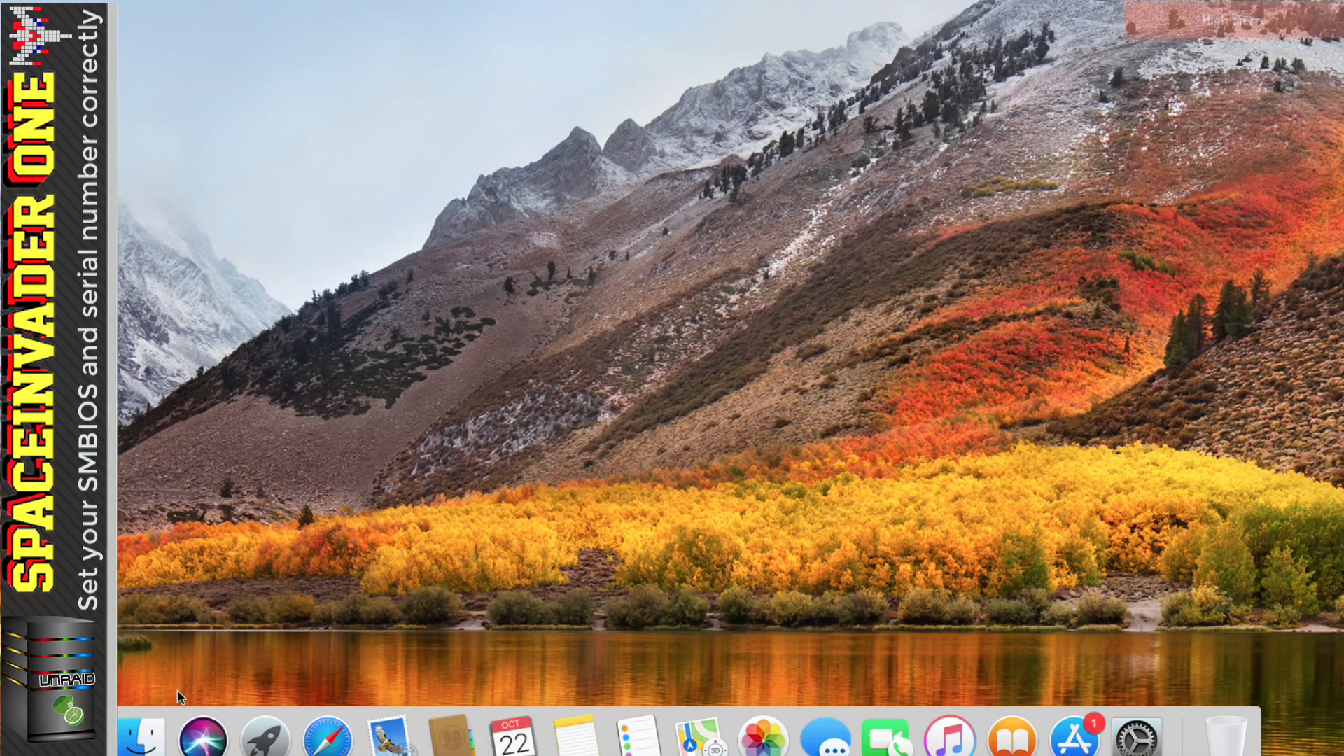
# Launch Clover Configurator from Applications and mount the boot disk's EFI partition, entering the account password
pyautogui.click(142, 735)
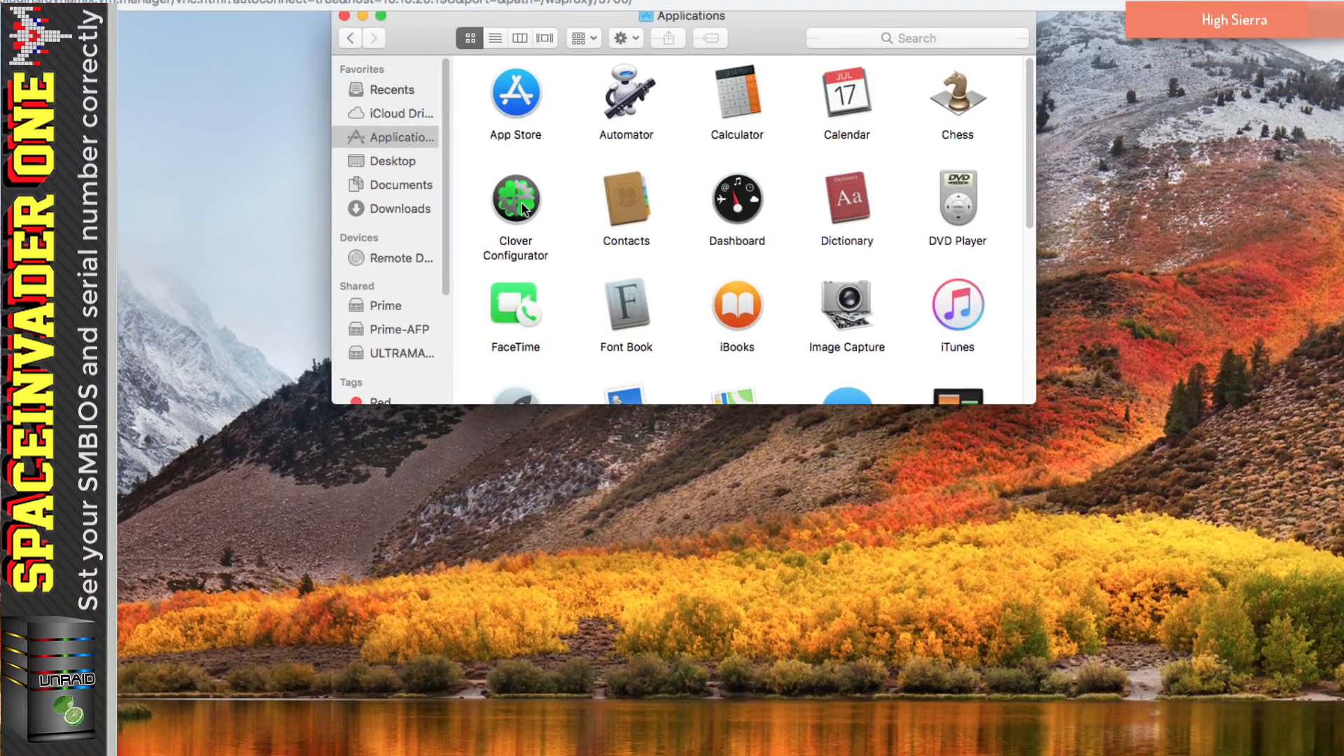
pyautogui.doubleClick(522, 208)
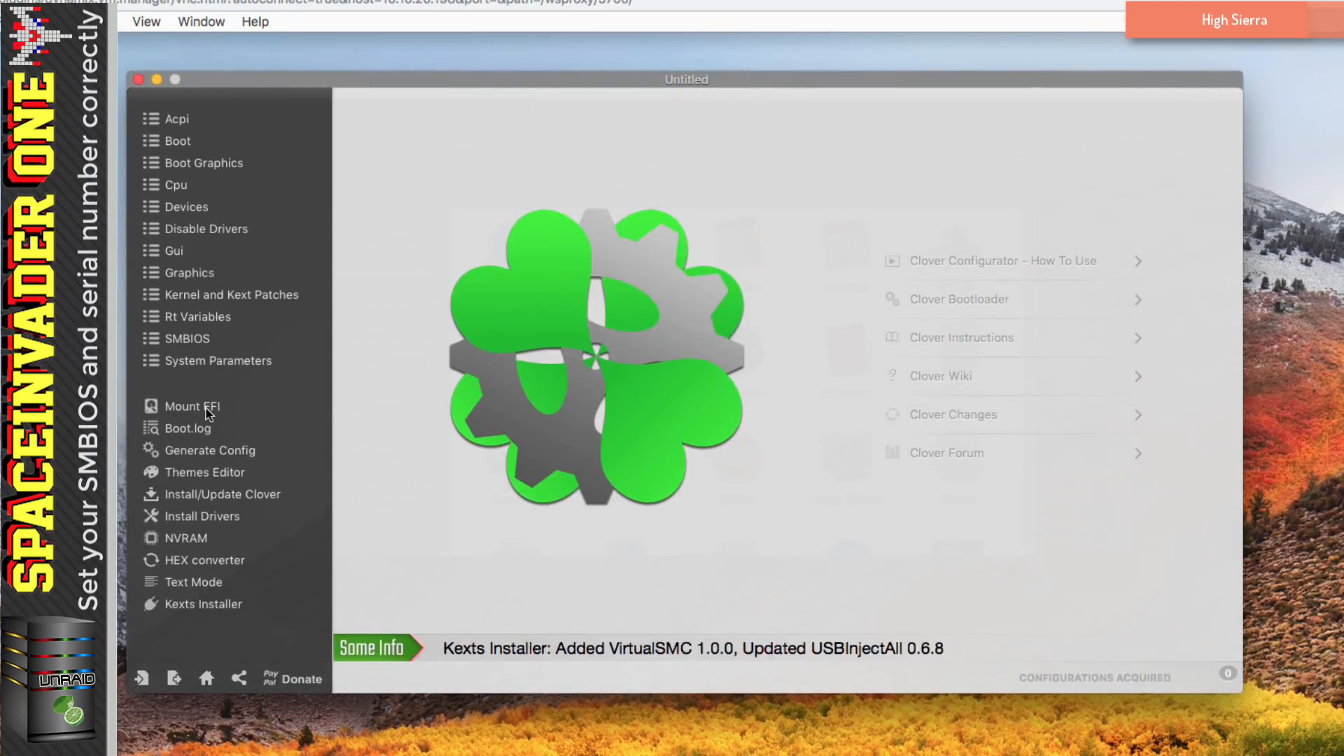
pyautogui.click(207, 409)
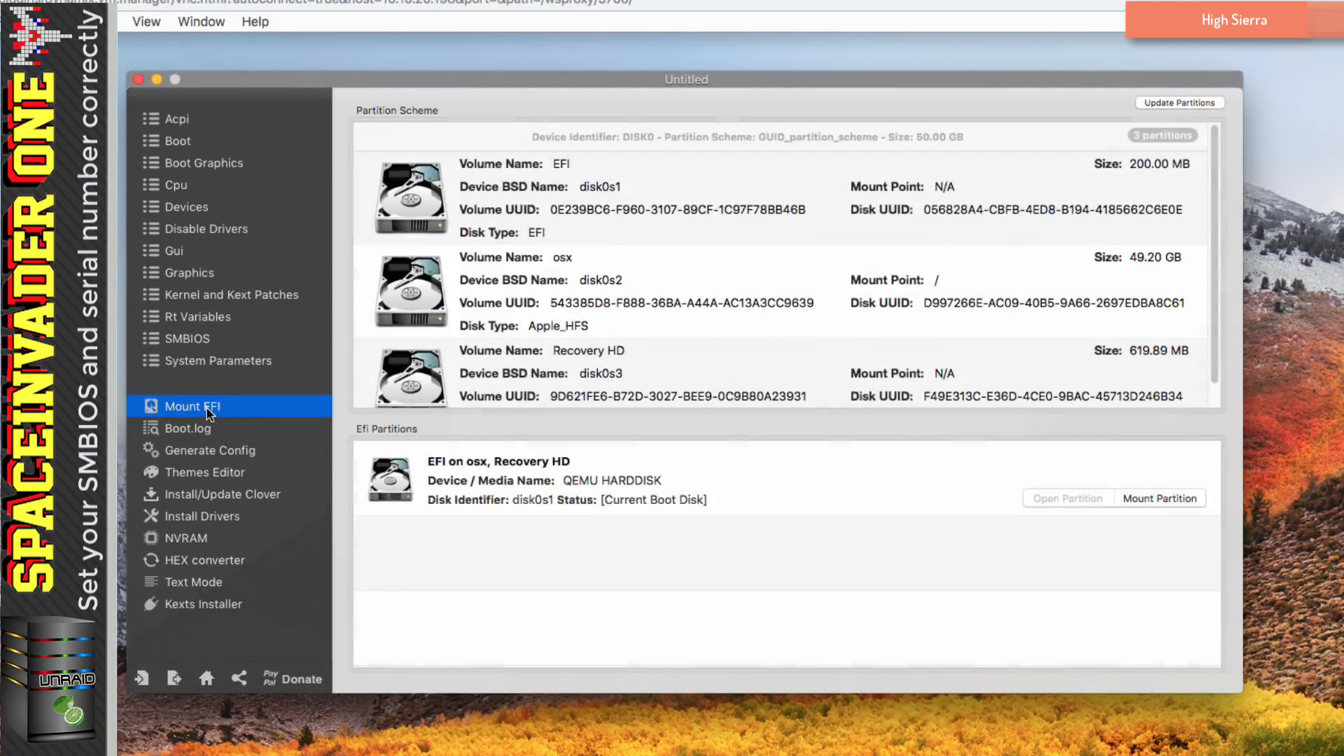
pyautogui.click(1146, 498)
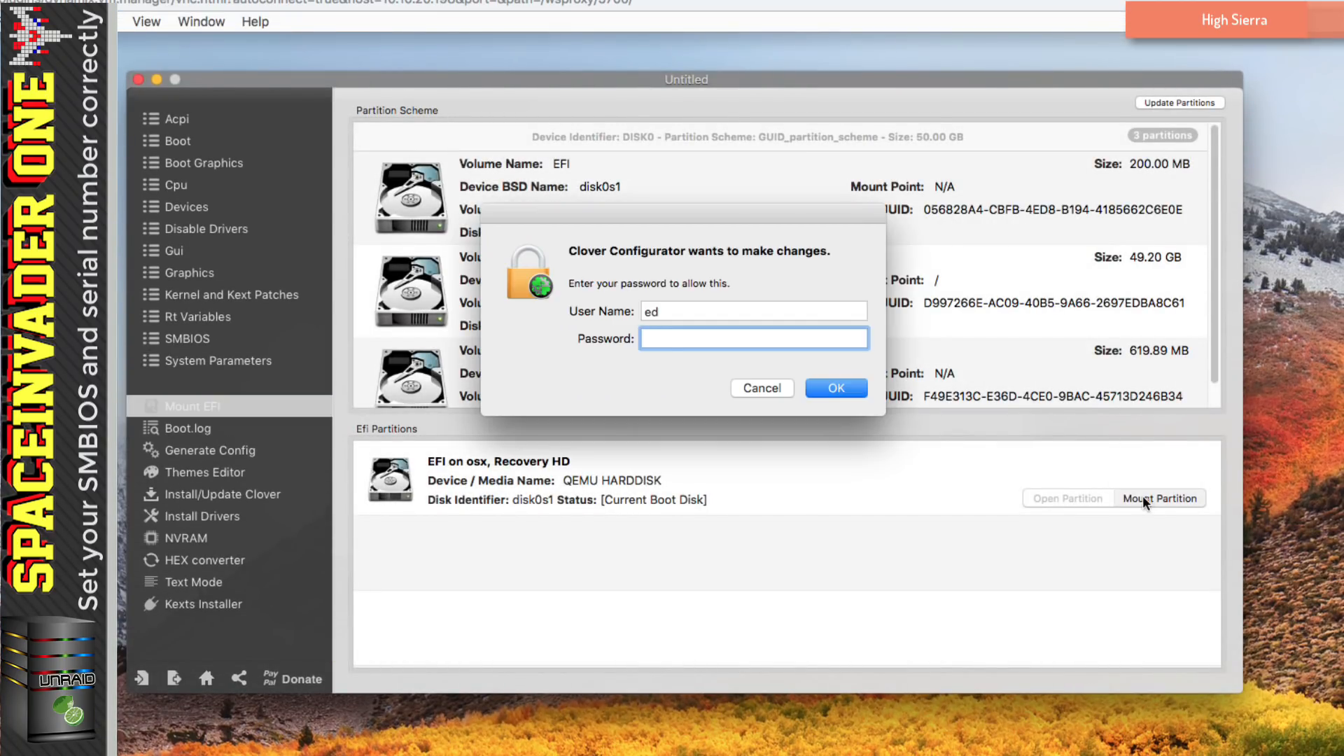
pyautogui.write('•••••')
pyautogui.press('Return')
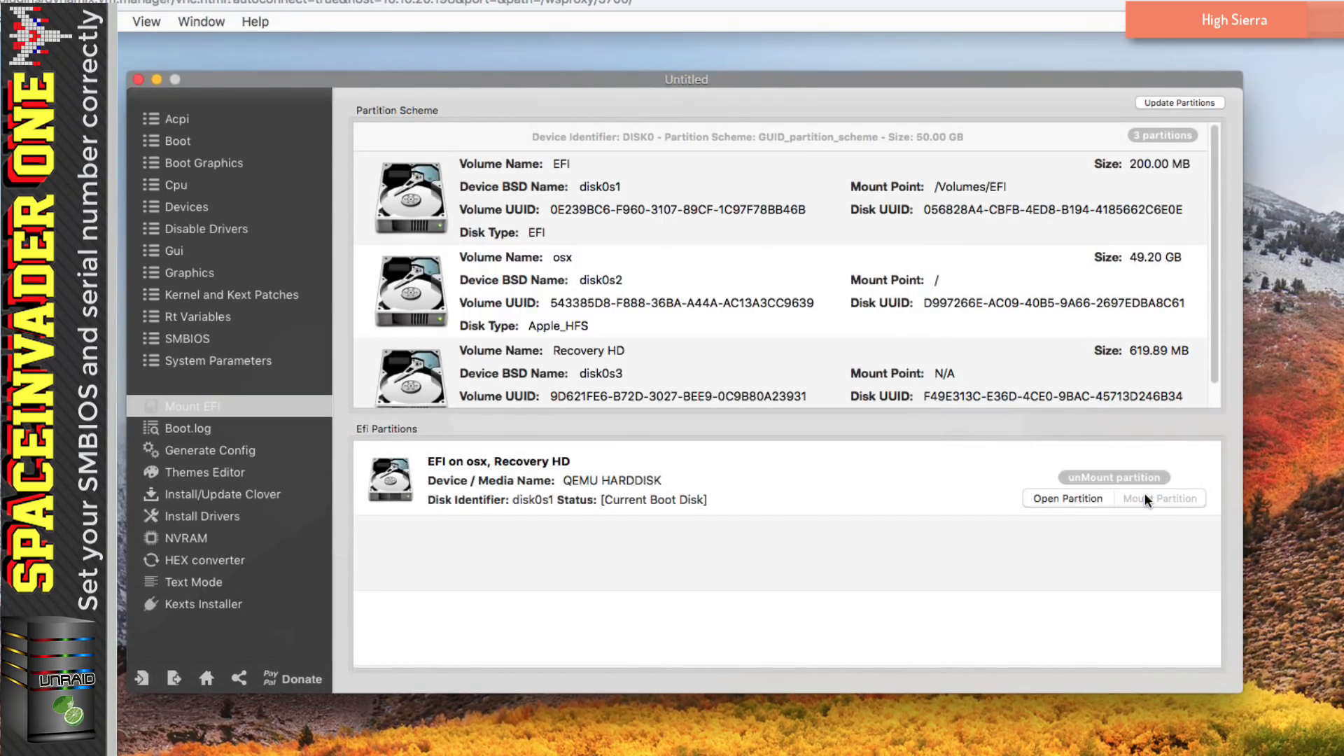
# Open the EFI partition's CLOVER folder and open config.plist with Clover Configurator
pyautogui.click(1096, 499)
pyautogui.doubleClick(557, 271)
pyautogui.doubleClick(557, 271)
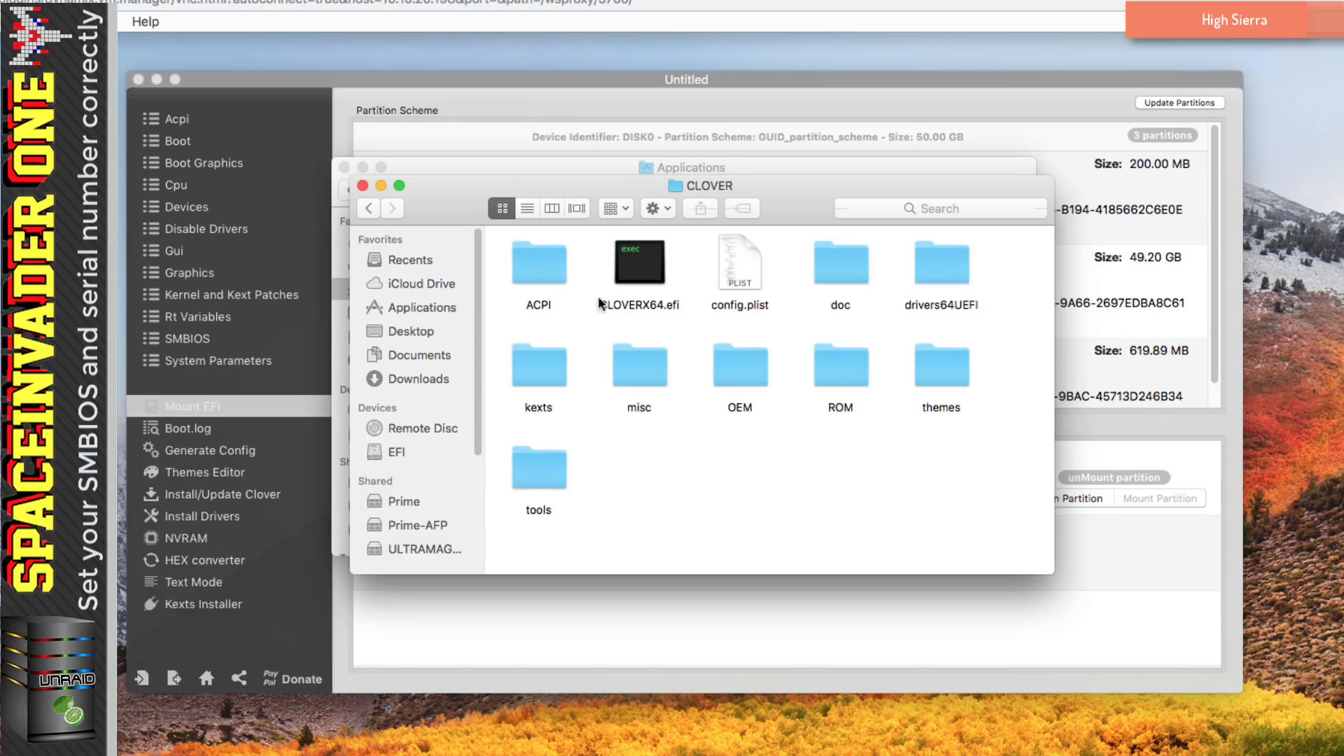
pyautogui.click(722, 277)
pyautogui.rightClick(738, 263)
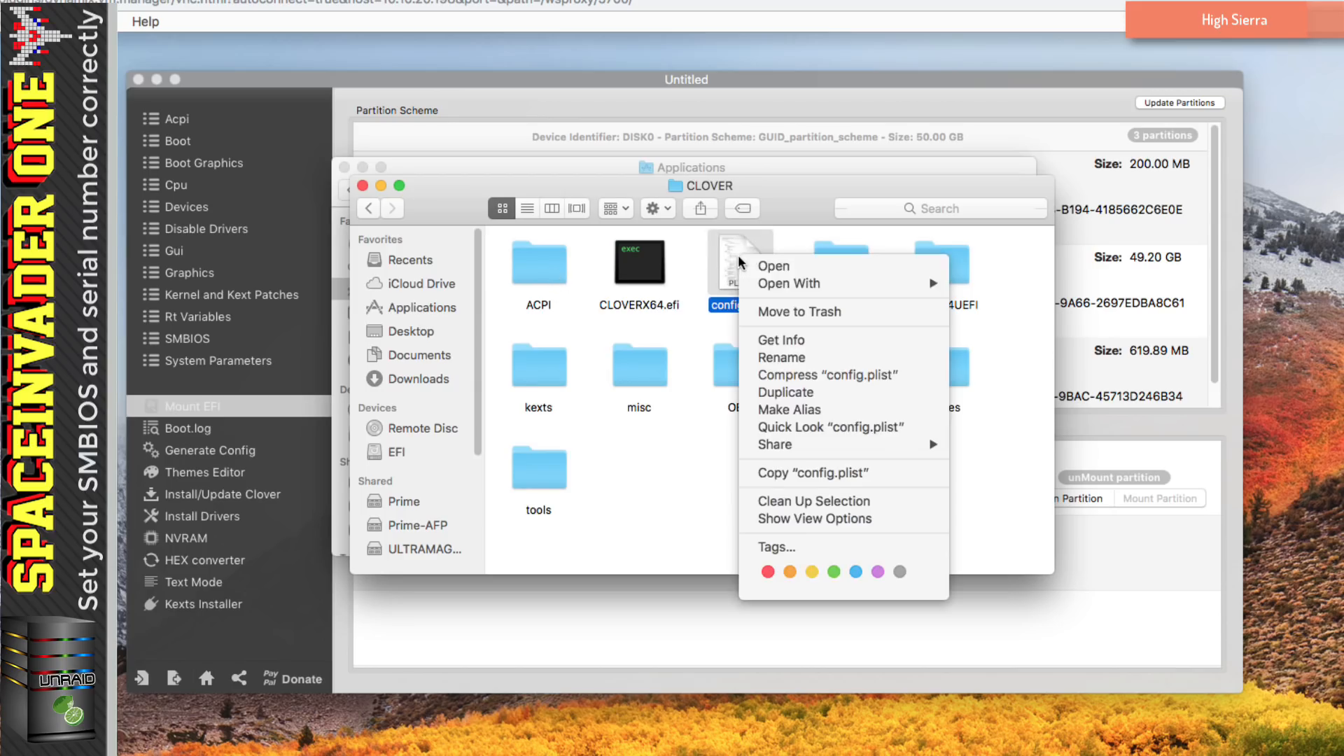
pyautogui.moveTo(838, 284)
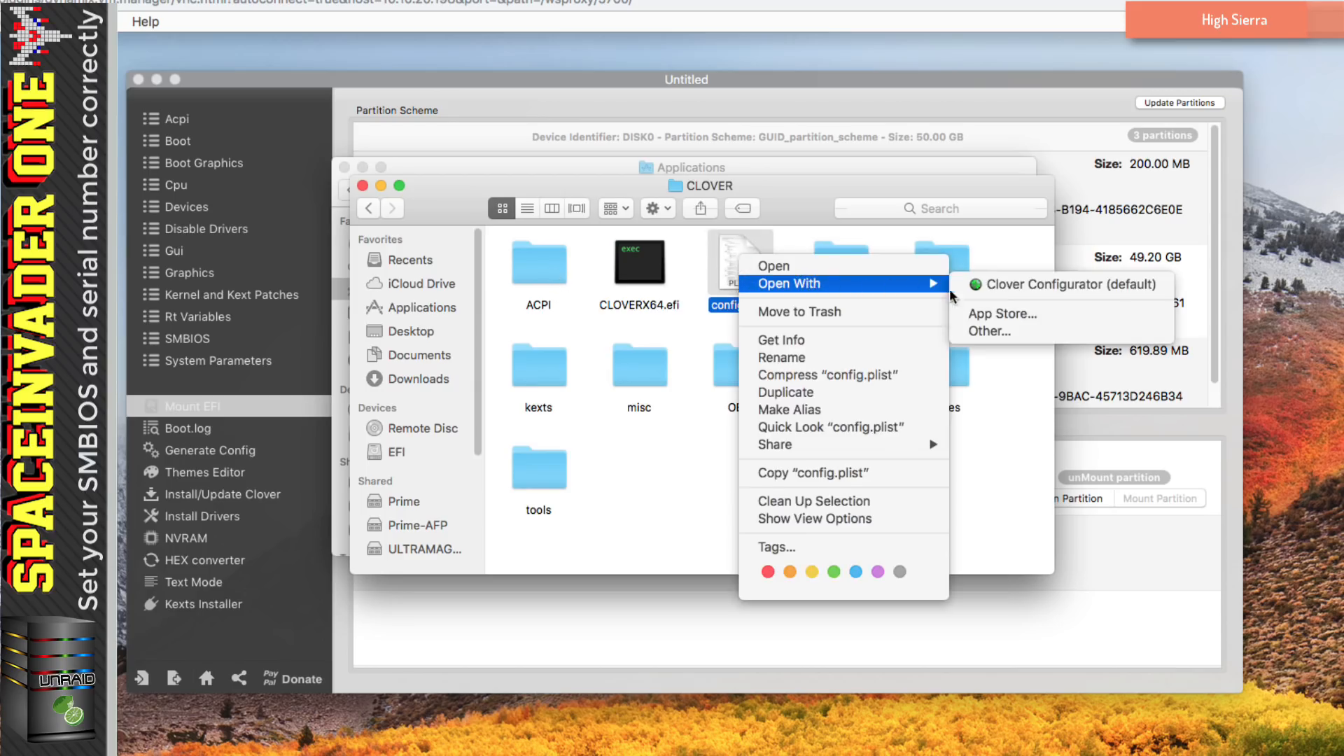
pyautogui.click(976, 285)
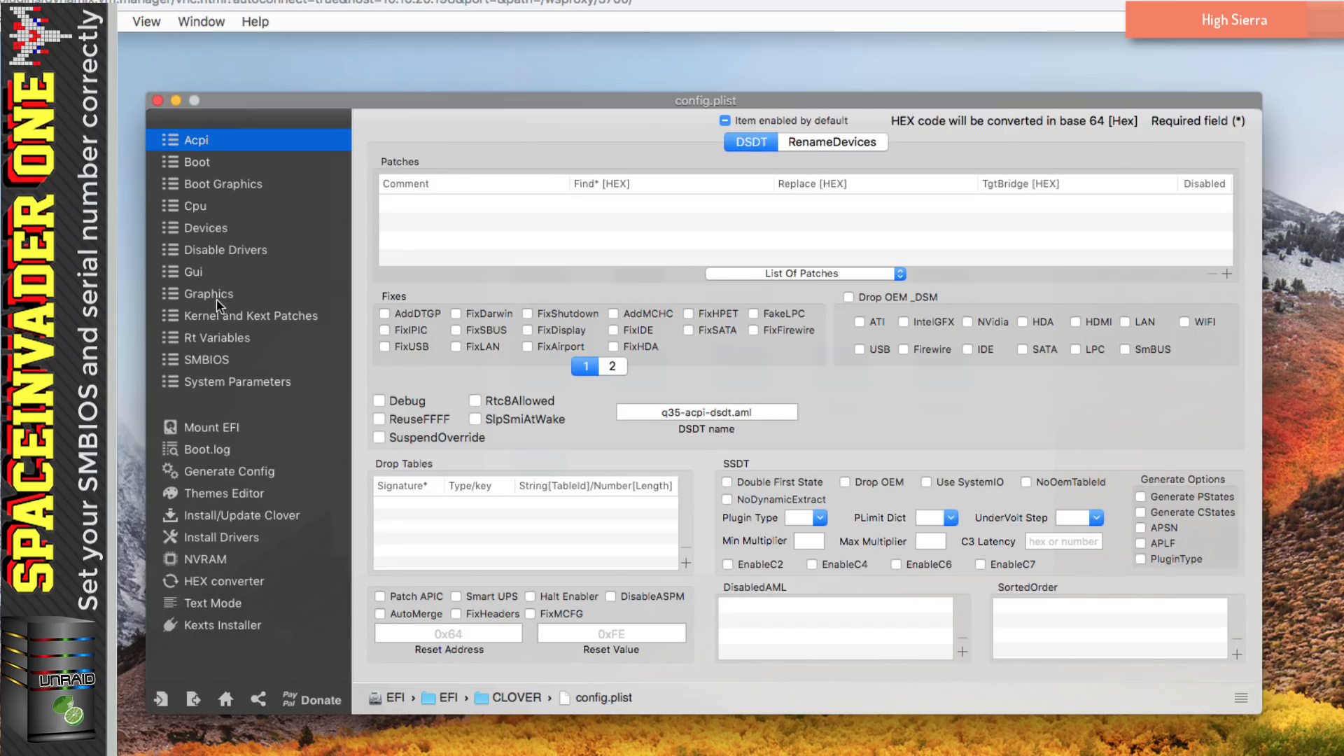
# Set the SMBIOS product model to iMac18,3 and generate a new serial number and SmUUID
pyautogui.click(213, 359)
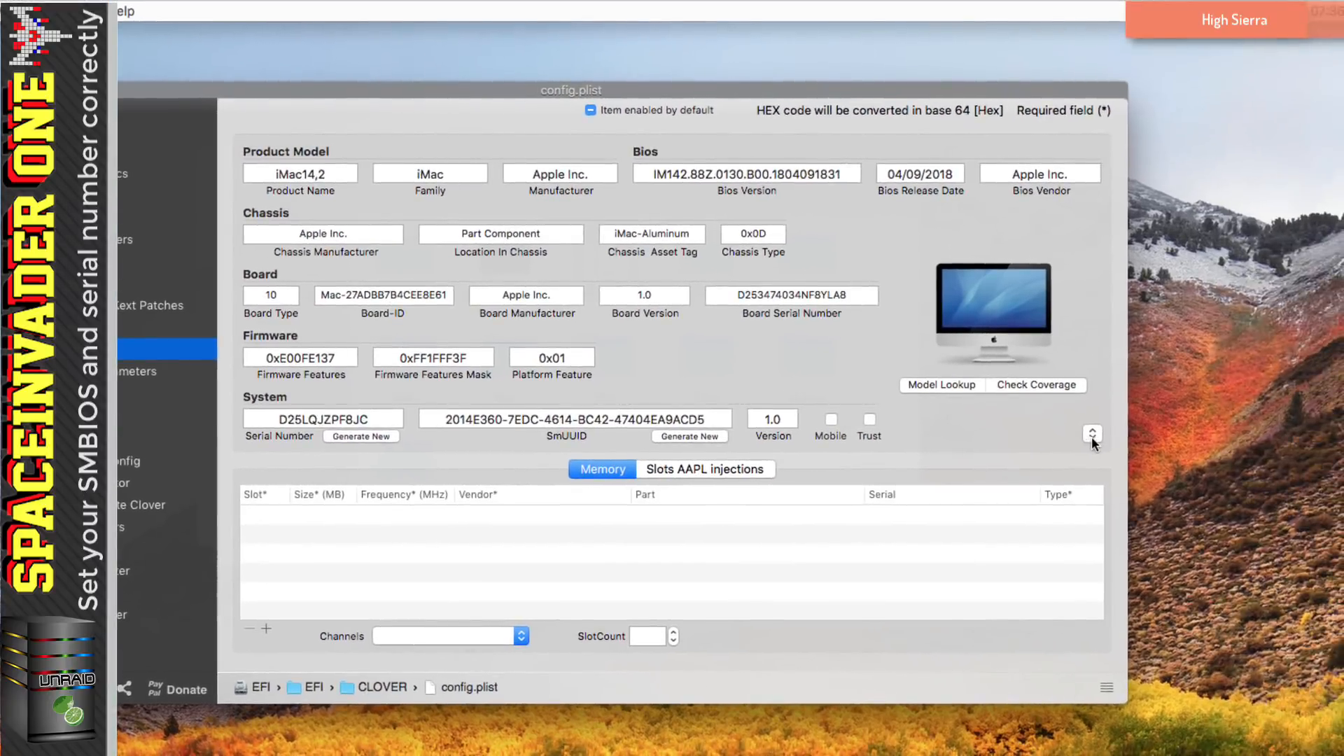
pyautogui.click(1091, 434)
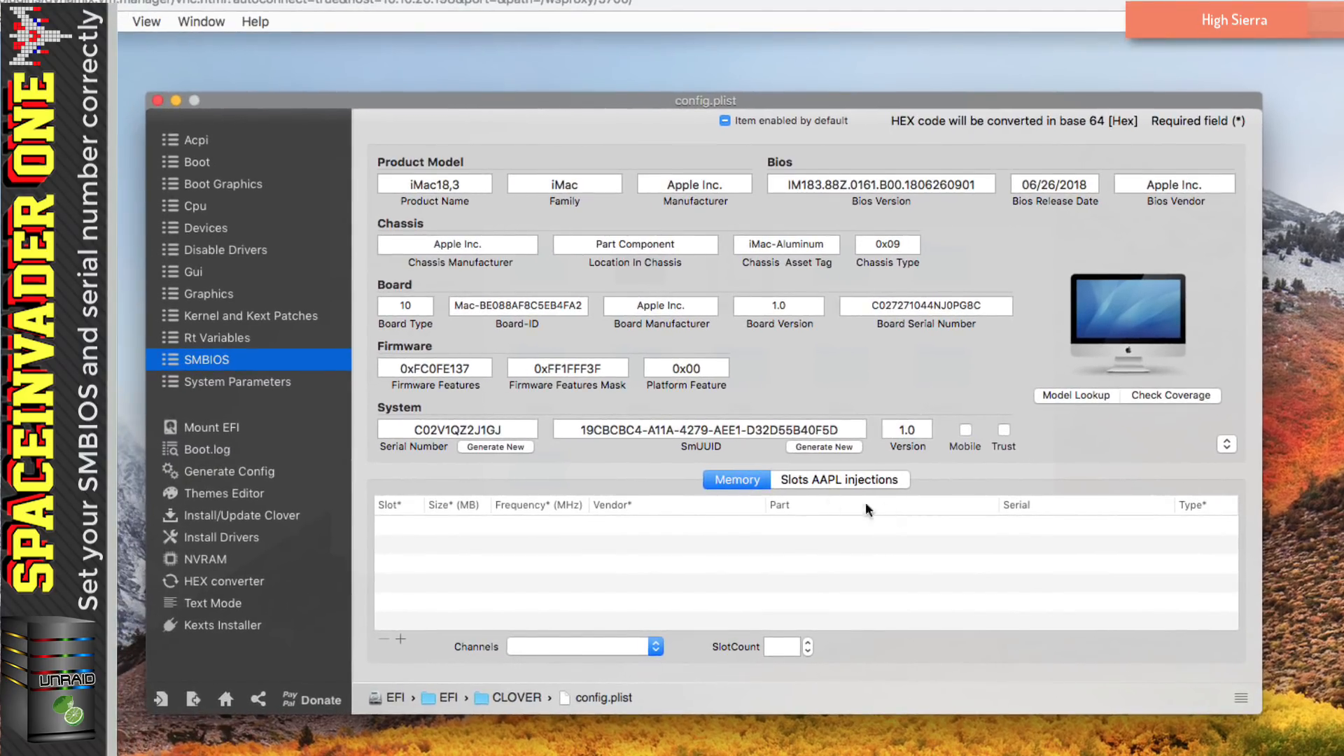
pyautogui.click(515, 448)
pyautogui.click(812, 448)
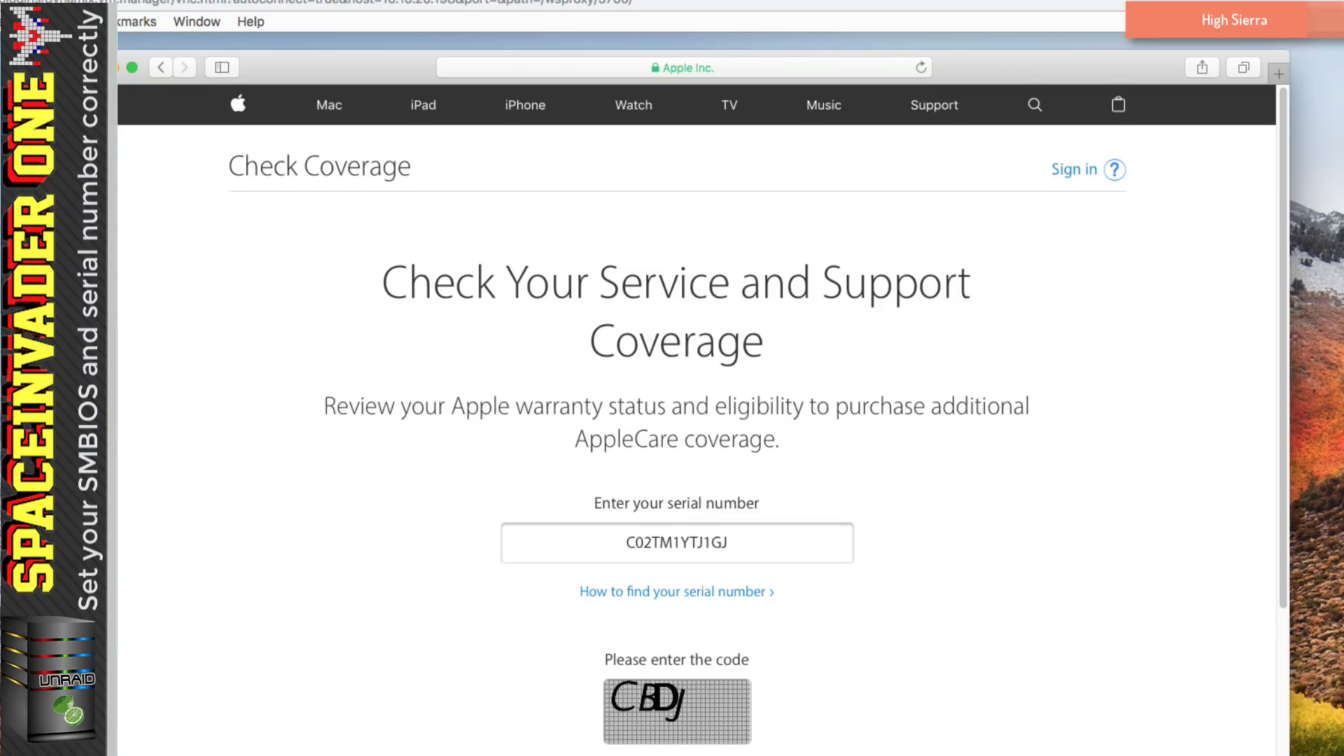
# Submit the serial number and captcha code on Apple's Check Coverage page
pyautogui.scroll(-2, 676, 391)
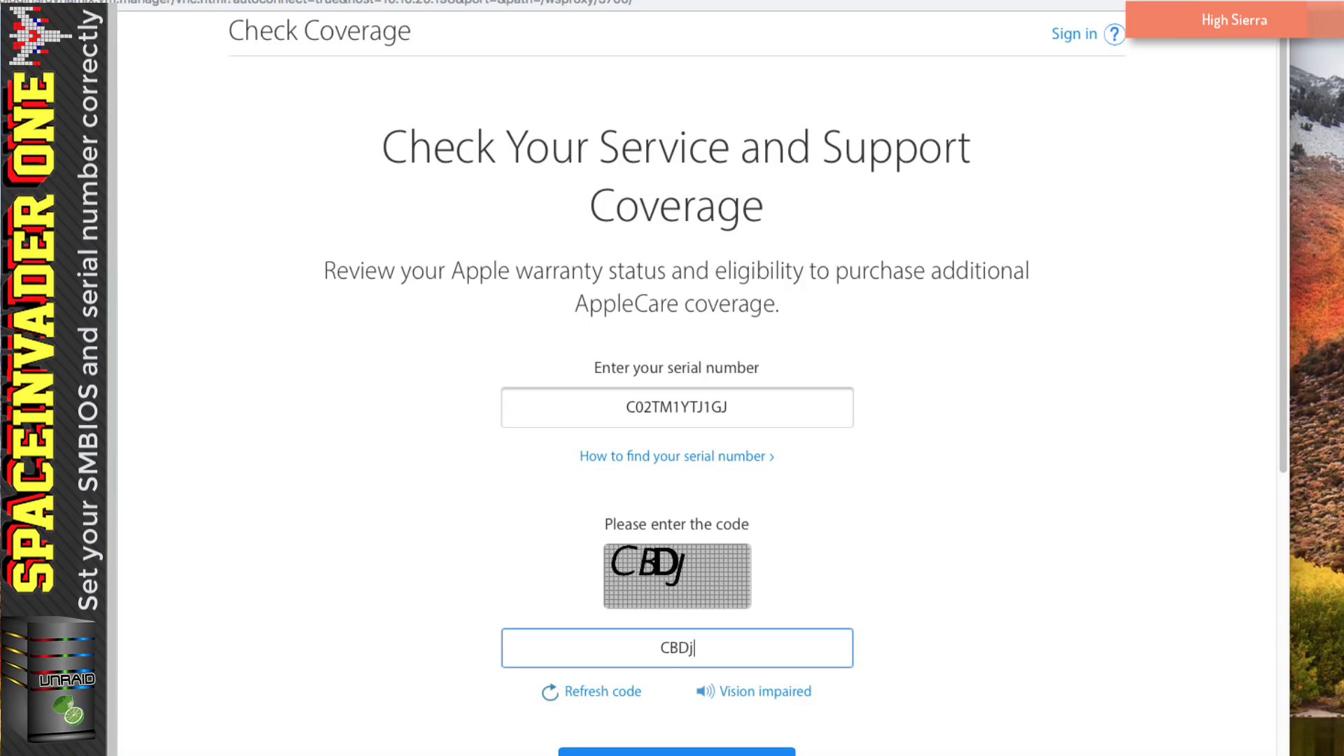
pyautogui.moveTo(1285, 463); pyautogui.dragTo(1285, 496)
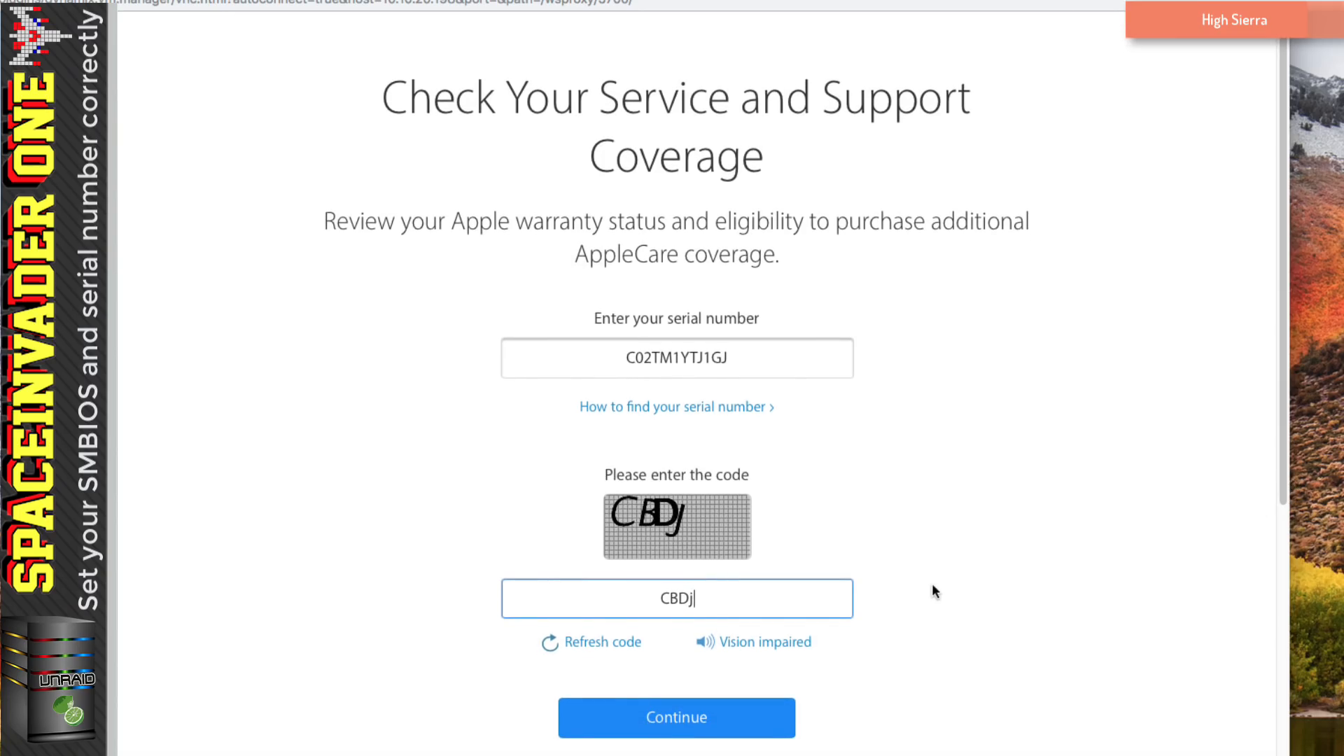
pyautogui.click(744, 719)
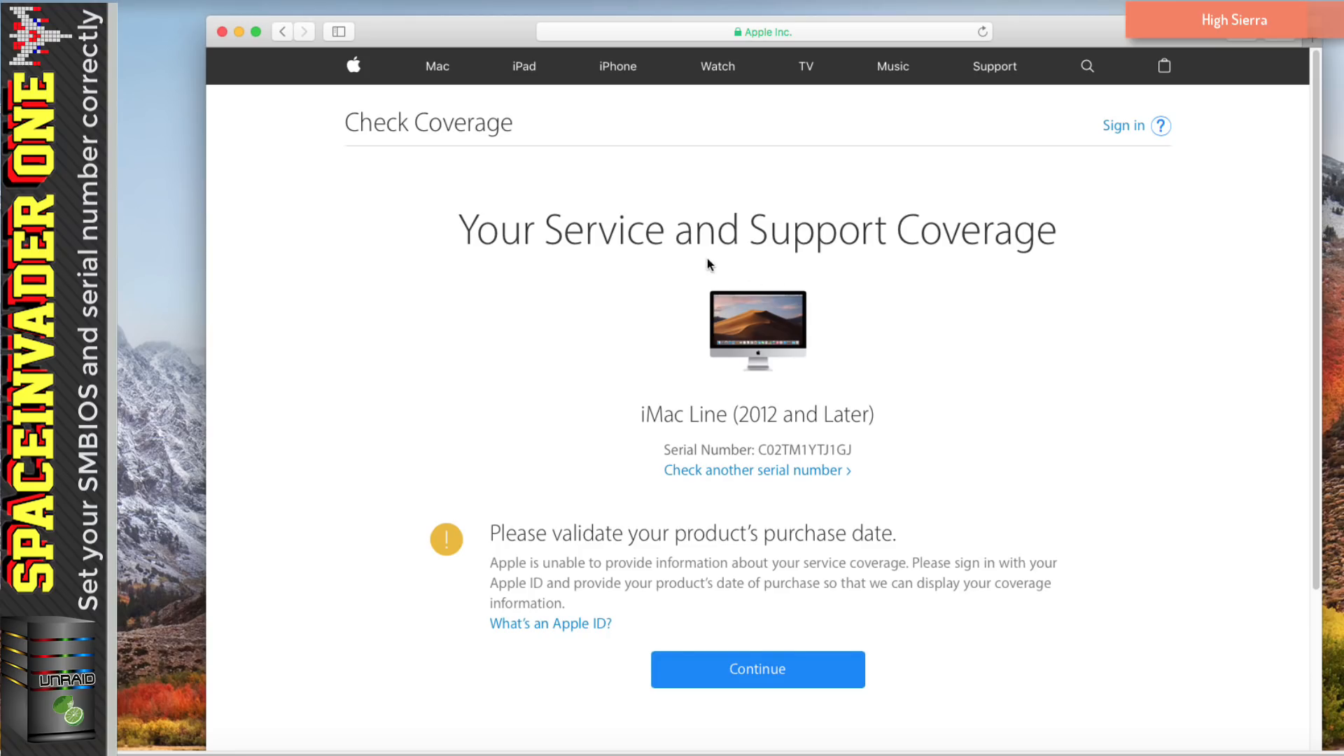
# Return to the blank coverage check form, generate another SMBIOS serial number in Clover Configurator, and copy it
pyautogui.click(775, 470)
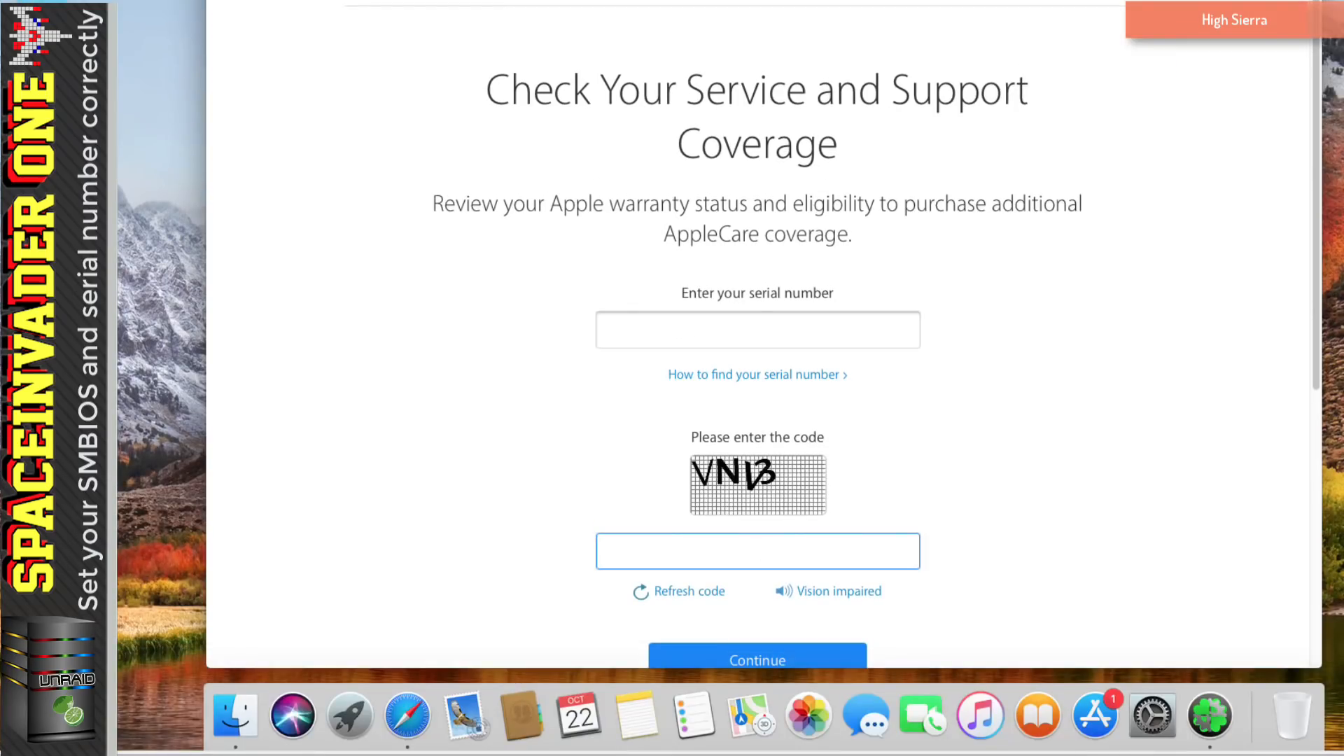
pyautogui.click(1209, 714)
pyautogui.click(590, 241)
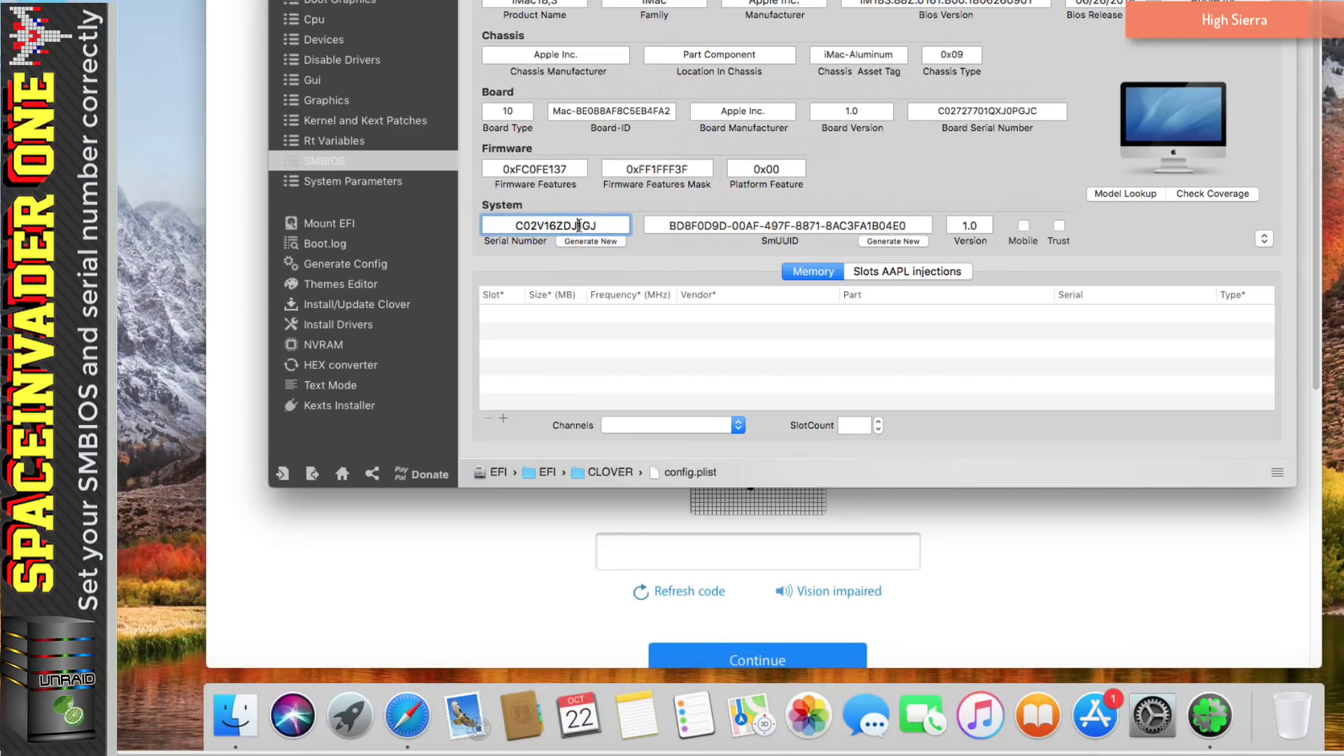
pyautogui.doubleClick(579, 225)
pyautogui.rightClick(578, 225)
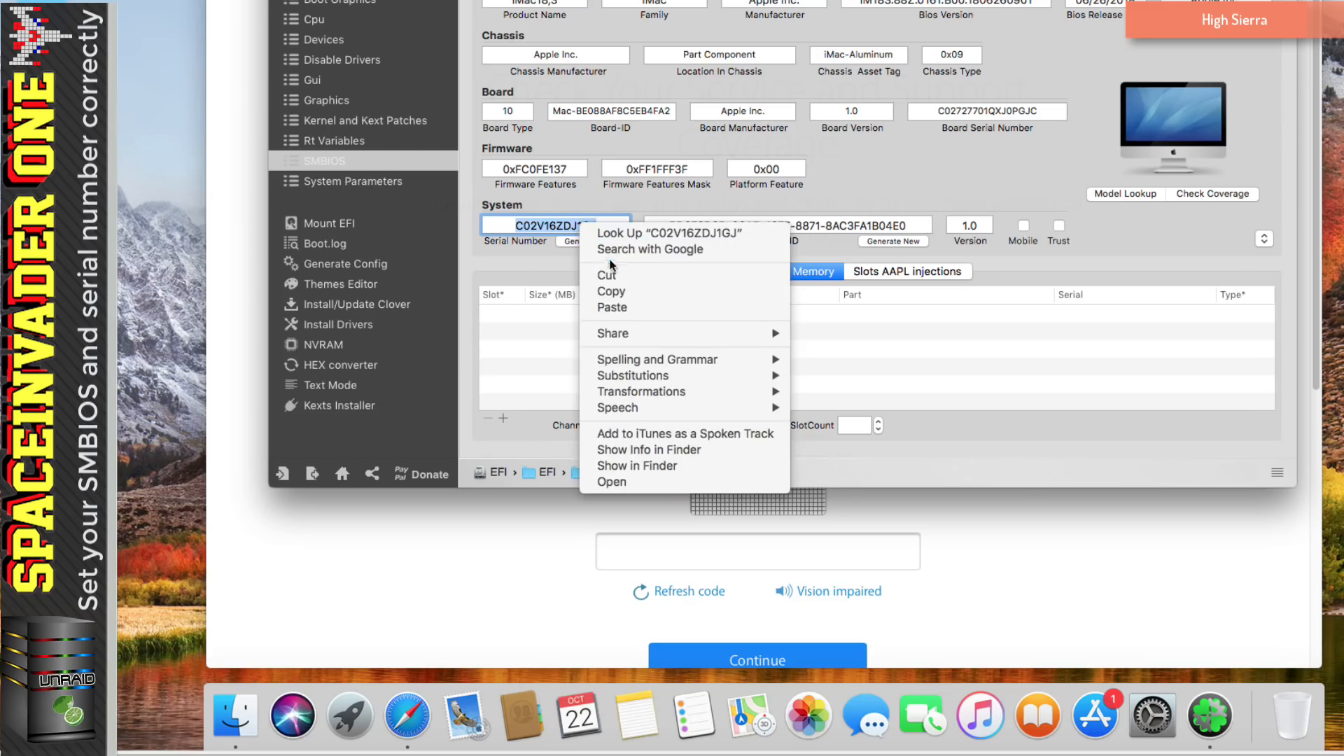
pyautogui.click(627, 284)
# Paste the new serial number into Apple's coverage check form, enter the captcha code, and submit it
pyautogui.click(540, 567)
pyautogui.click(643, 336)
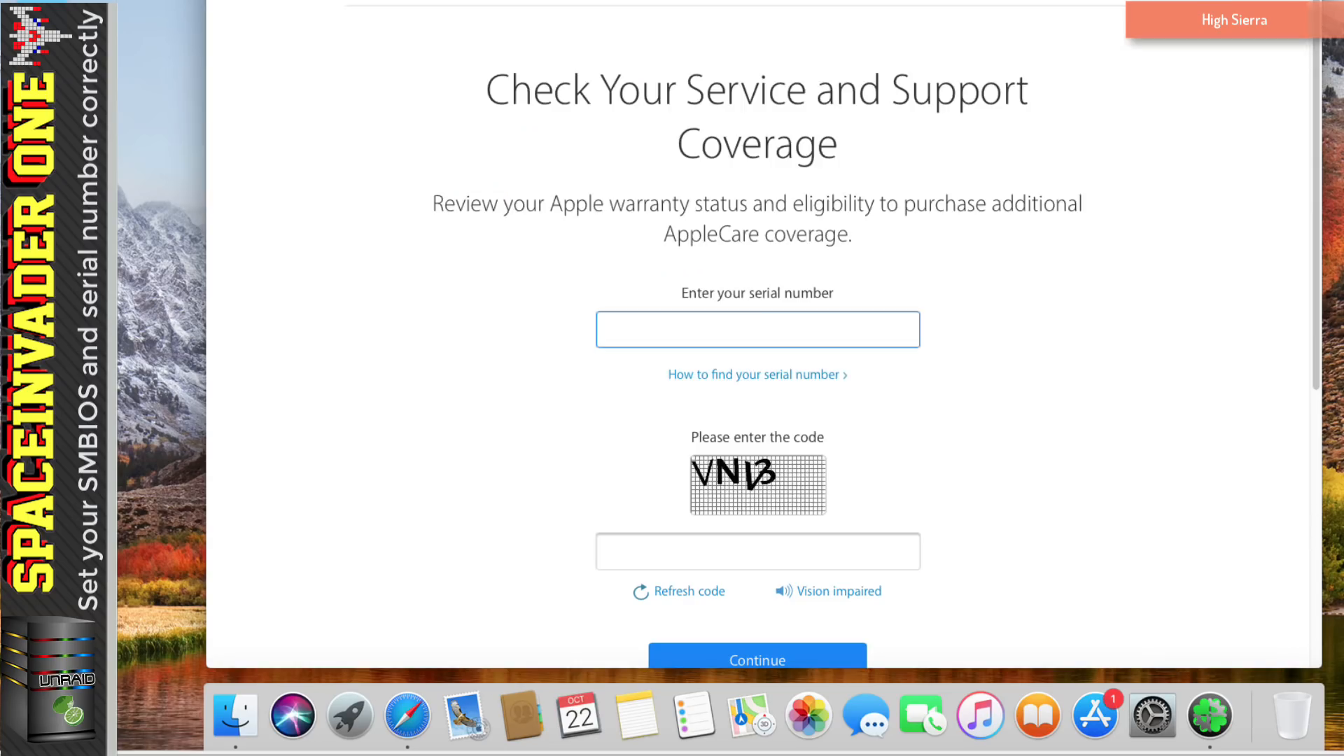
pyautogui.rightClick(716, 324)
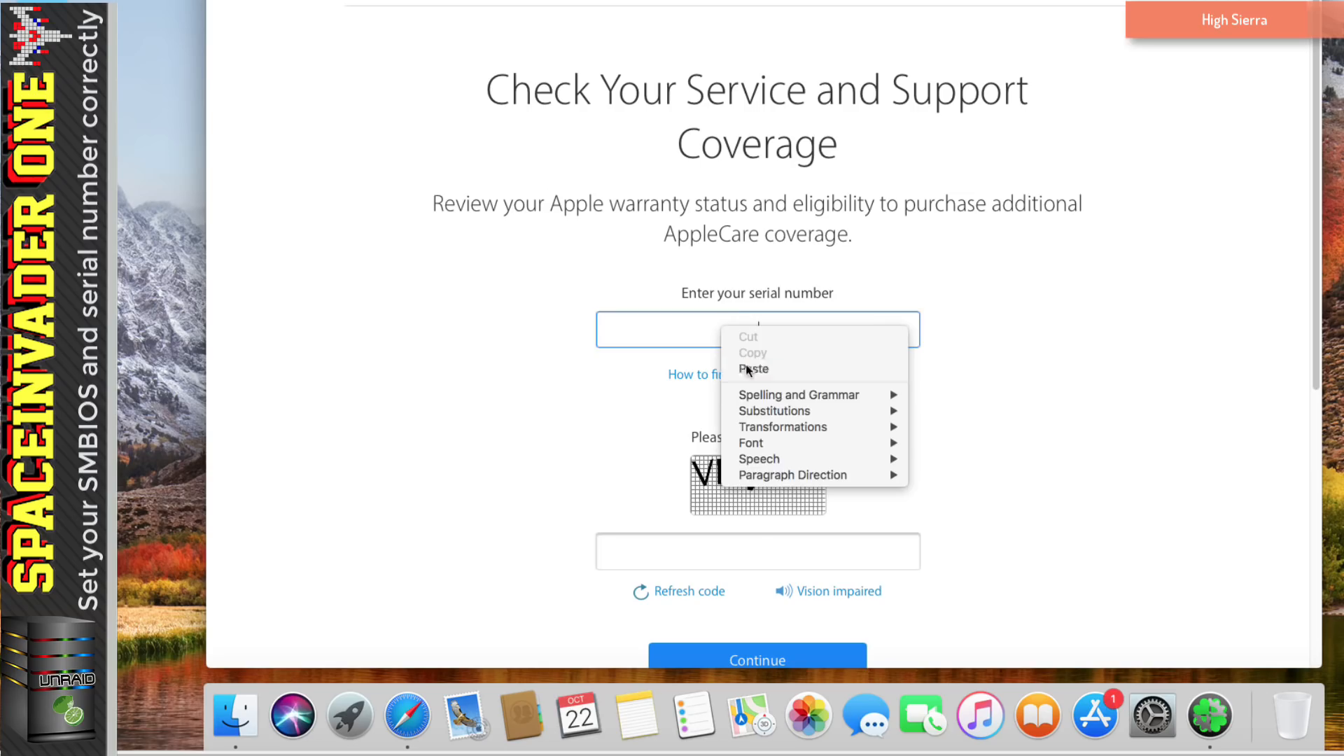
pyautogui.click(745, 365)
pyautogui.press('Tab')
pyautogui.write('VNV3')
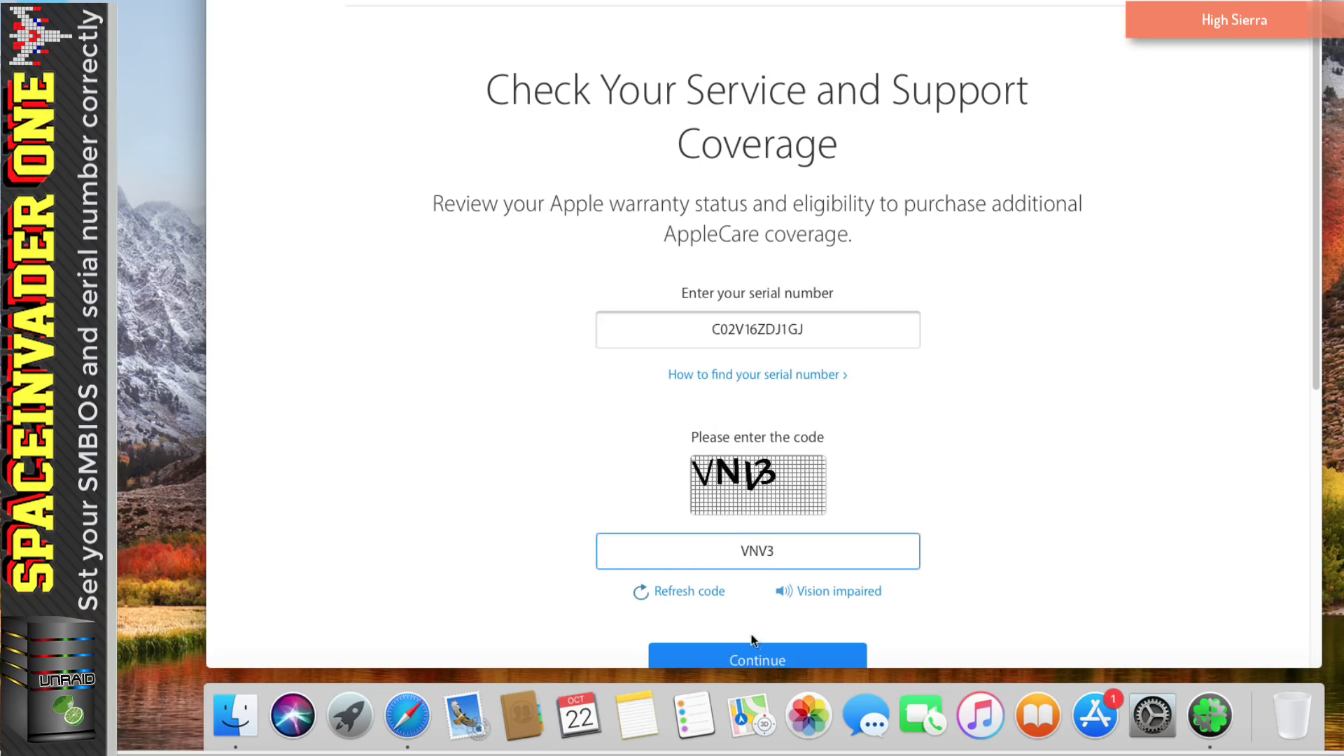
pyautogui.click(750, 645)
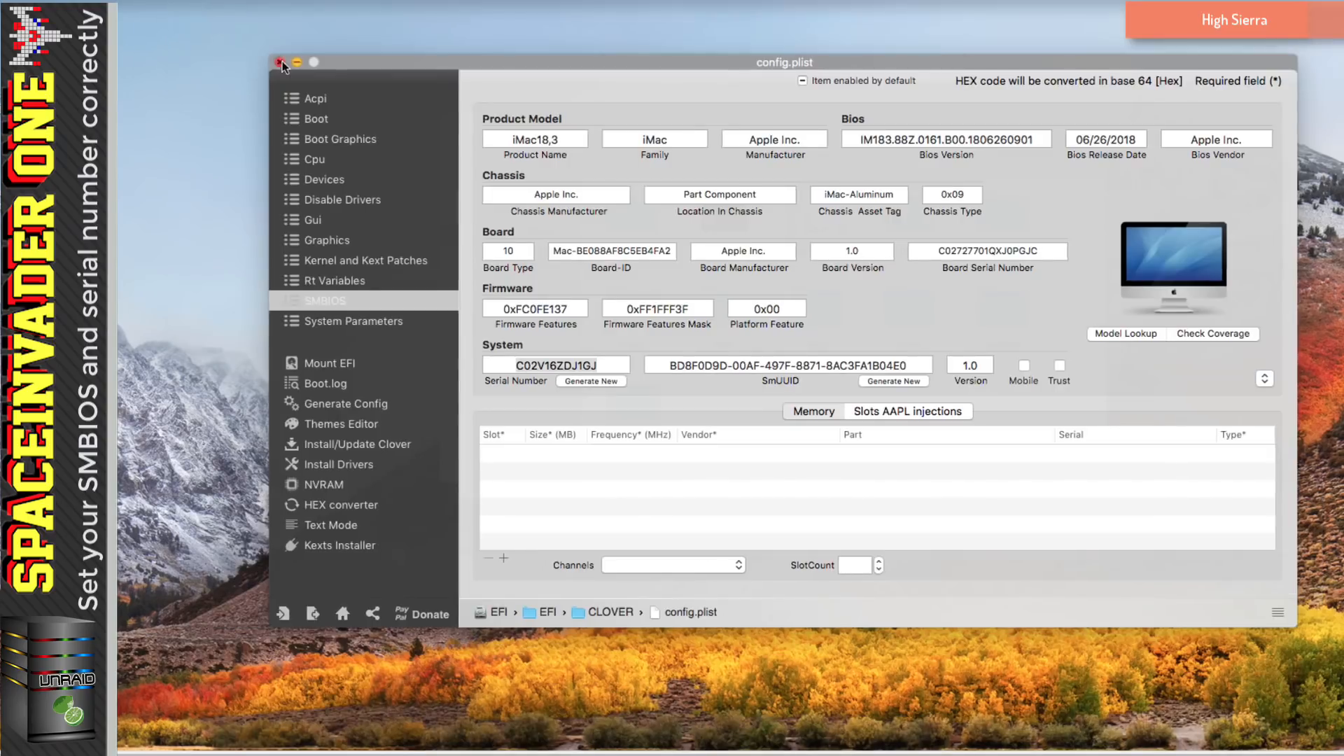
# Close config.plist in Clover Configurator, keeping the saved changes
pyautogui.click(280, 63)
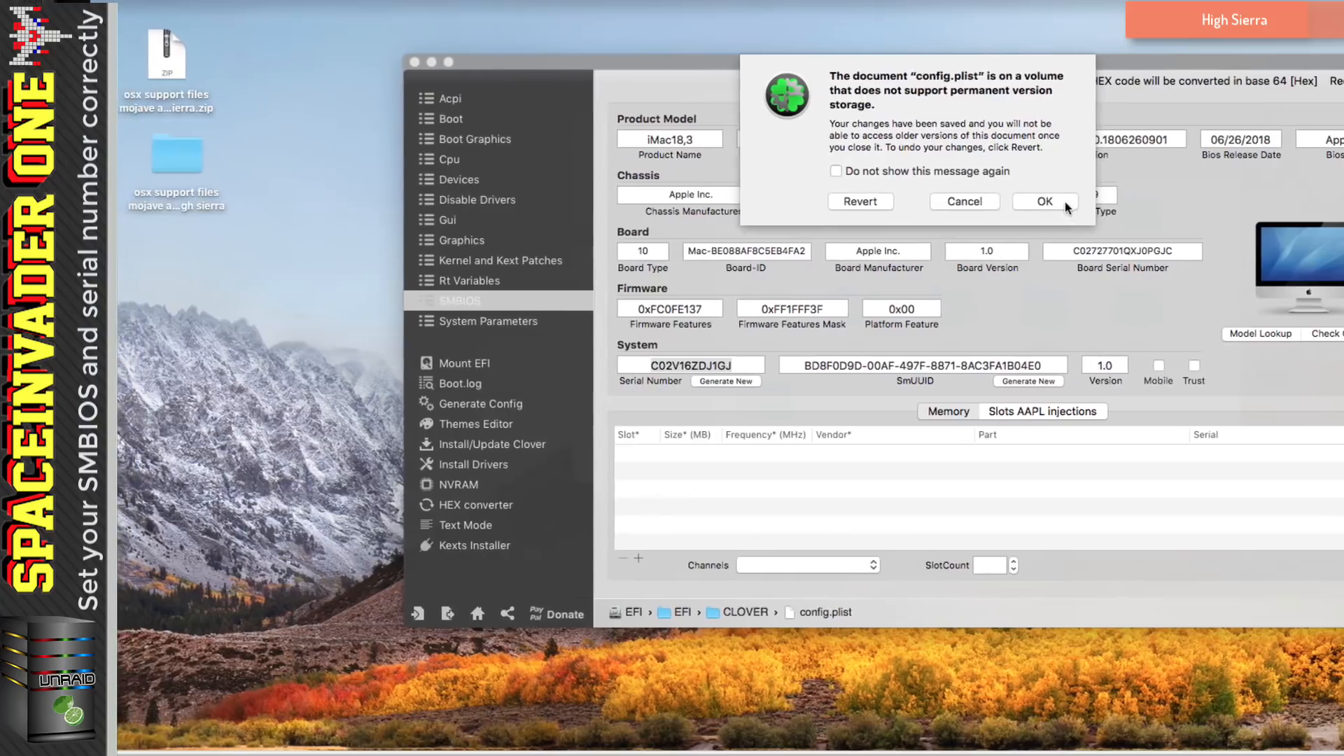
pyautogui.click(1065, 204)
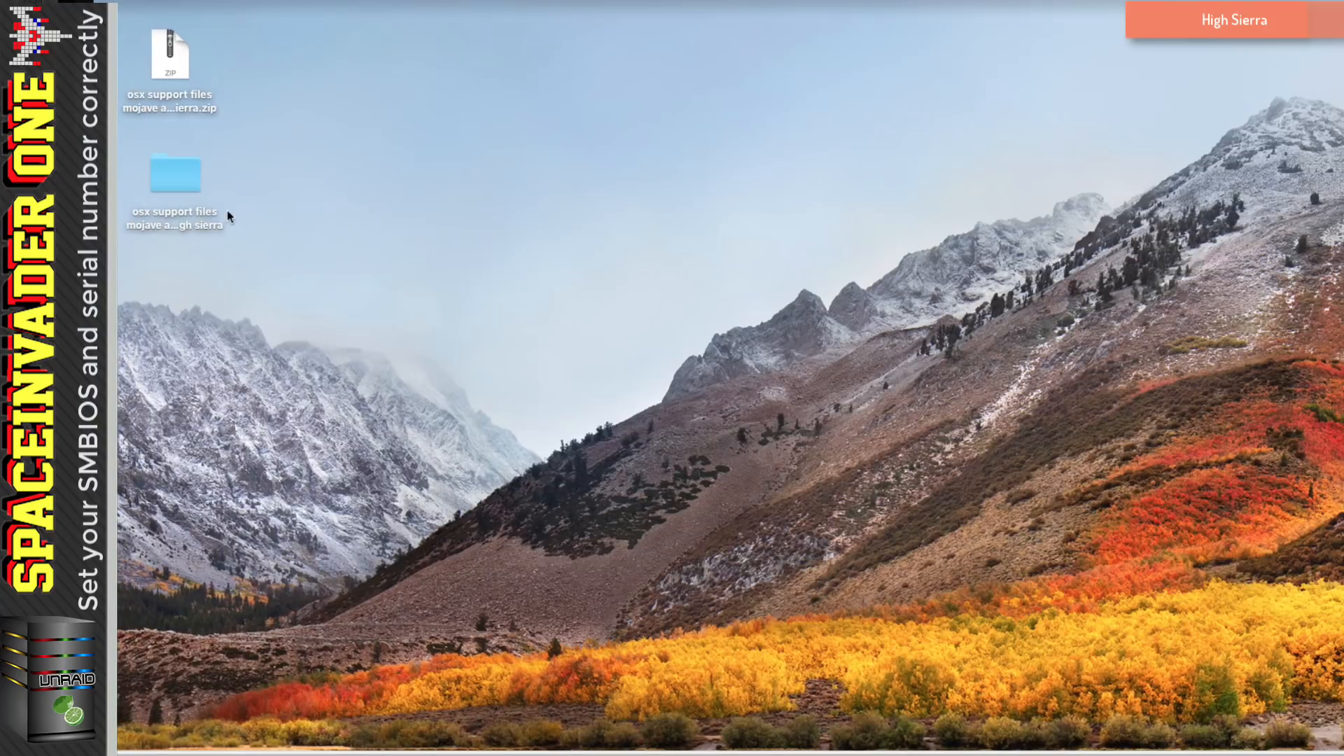
# Open the Splashtop Streamer disk image from the support files' other folder and launch Splashtop Streamer.pkg
pyautogui.doubleClick(162, 167)
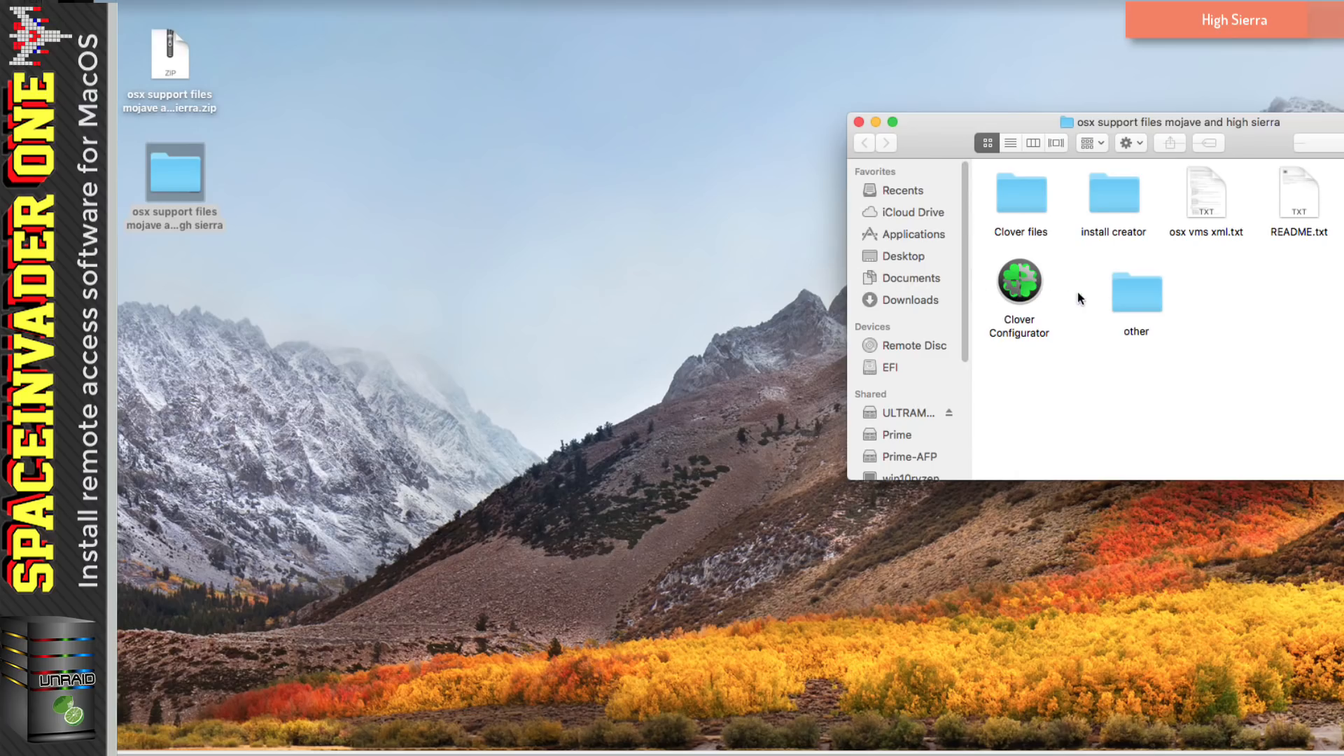
pyautogui.doubleClick(1146, 294)
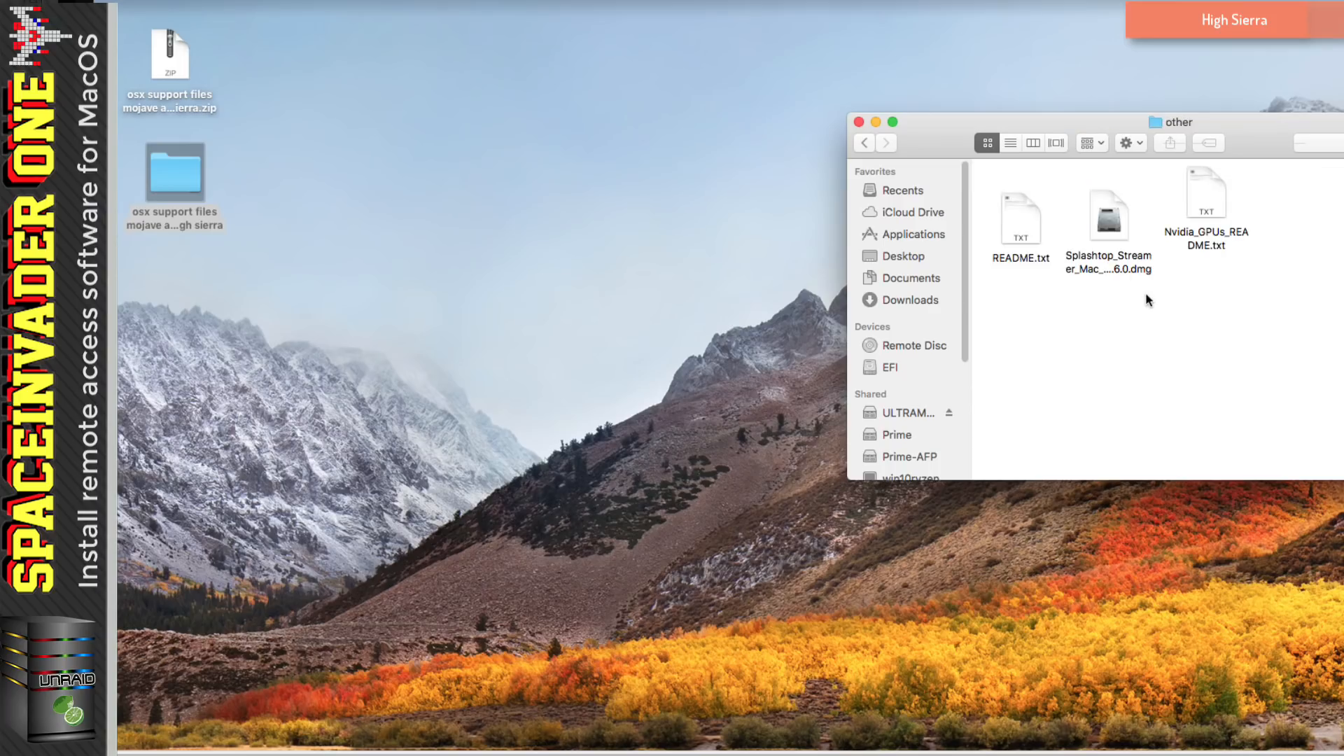
pyautogui.doubleClick(1115, 231)
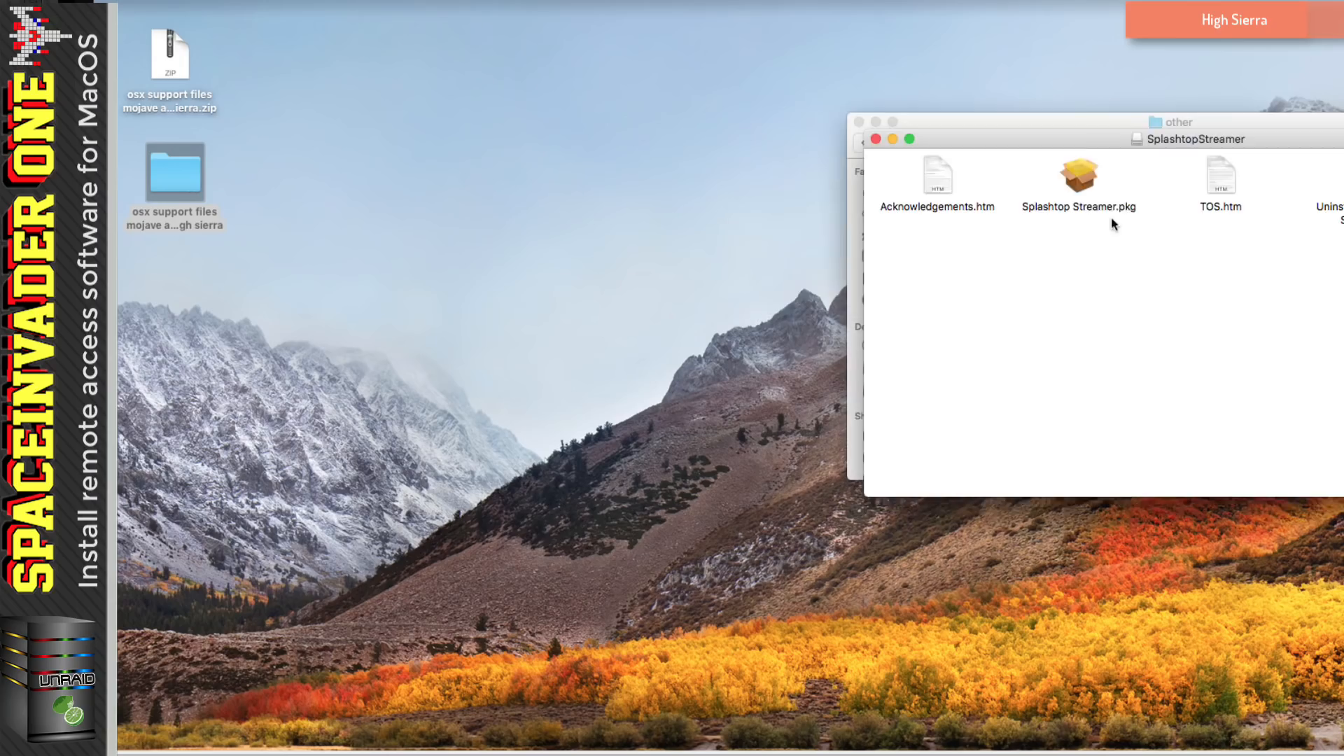
pyautogui.doubleClick(1085, 183)
pyautogui.click(1021, 330)
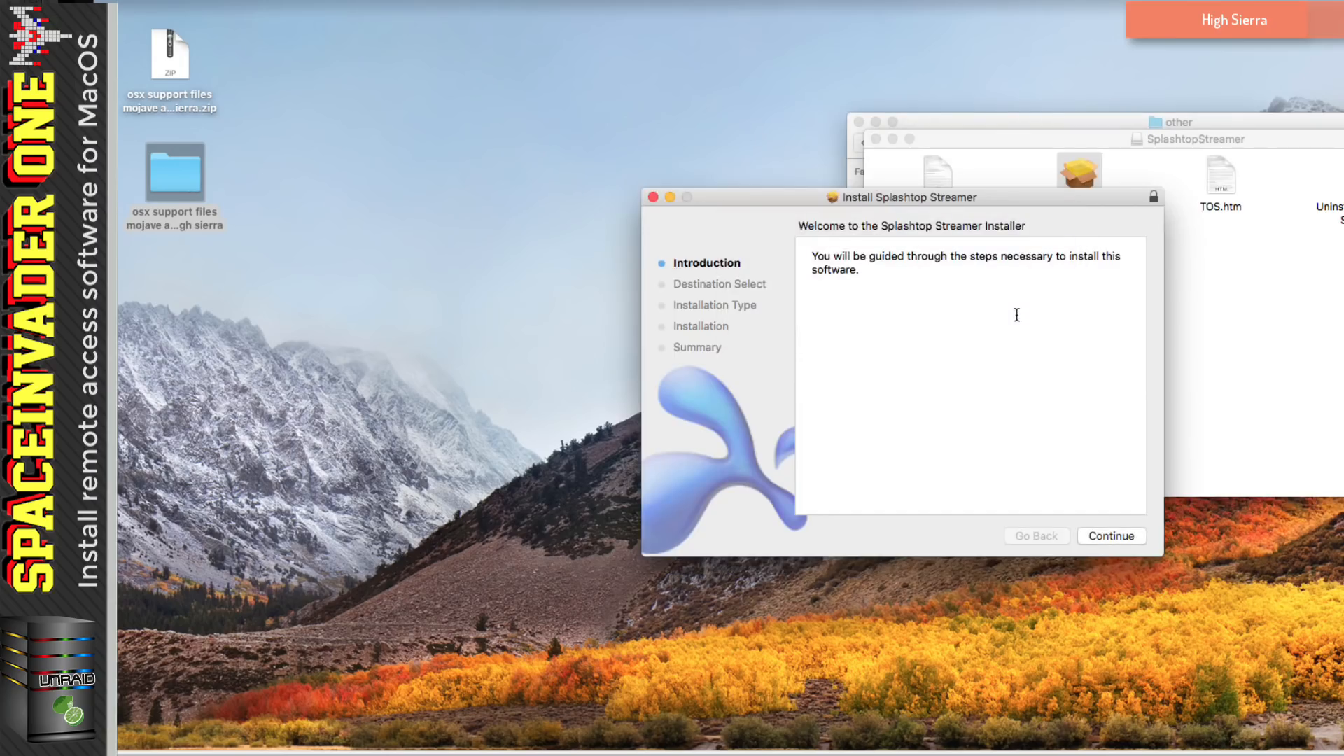
# Install Splashtop Streamer, authorizing it with the account password, and close the installer and Streamer windows
pyautogui.click(1111, 536)
pyautogui.click(1117, 536)
pyautogui.write('•••••')
pyautogui.press('Return')
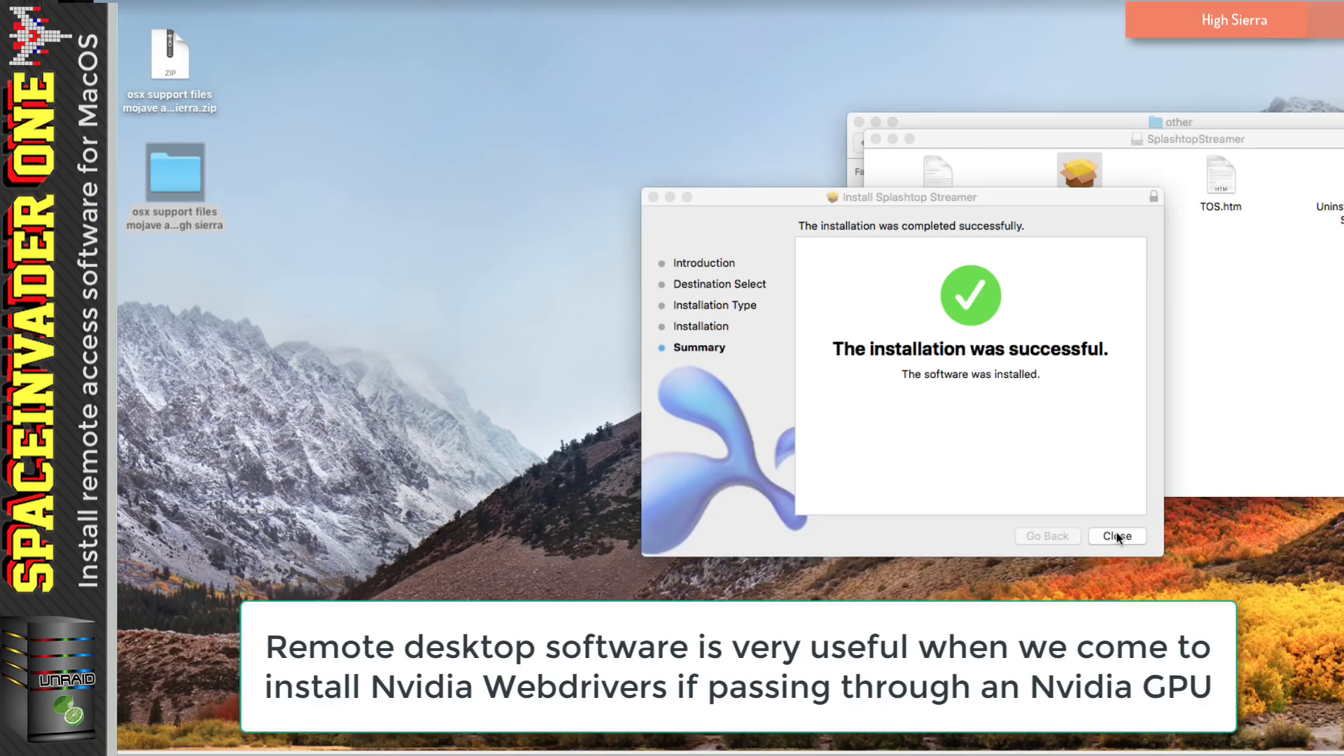
pyautogui.click(1116, 535)
pyautogui.click(862, 130)
pyautogui.click(861, 129)
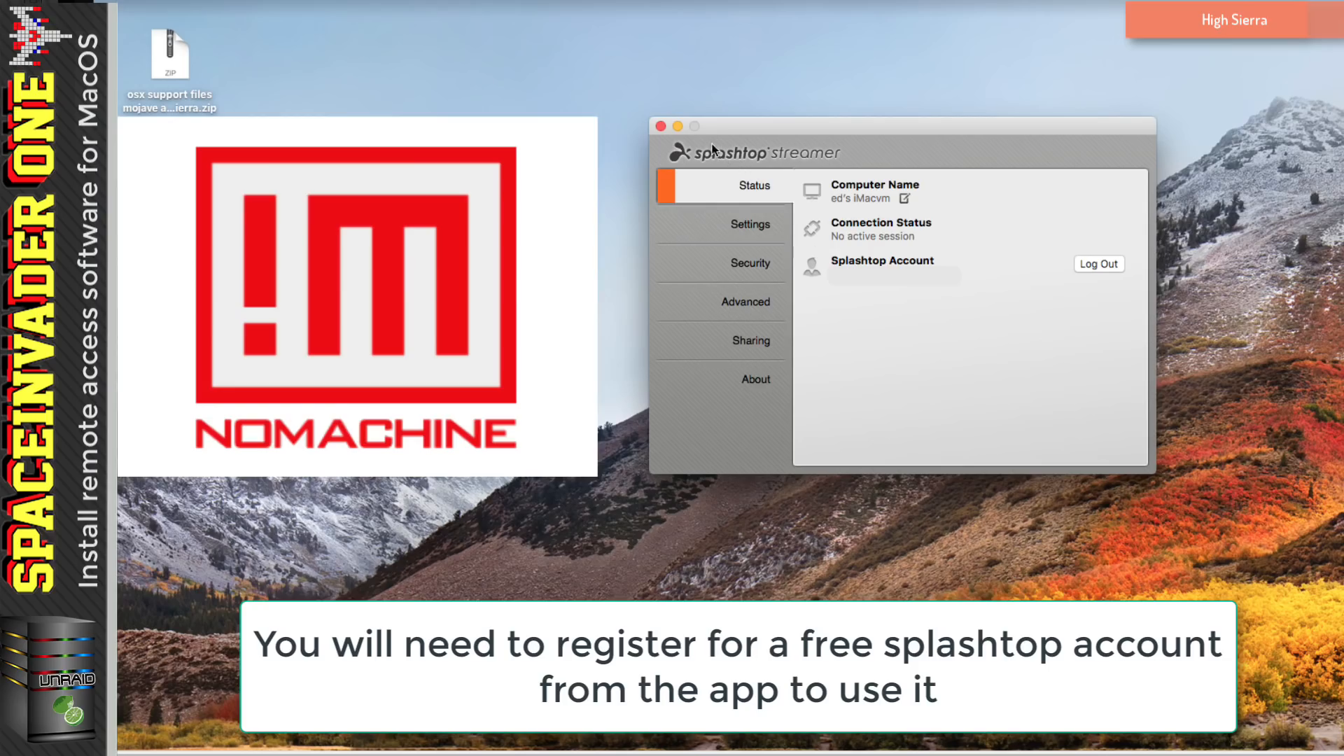
pyautogui.click(660, 127)
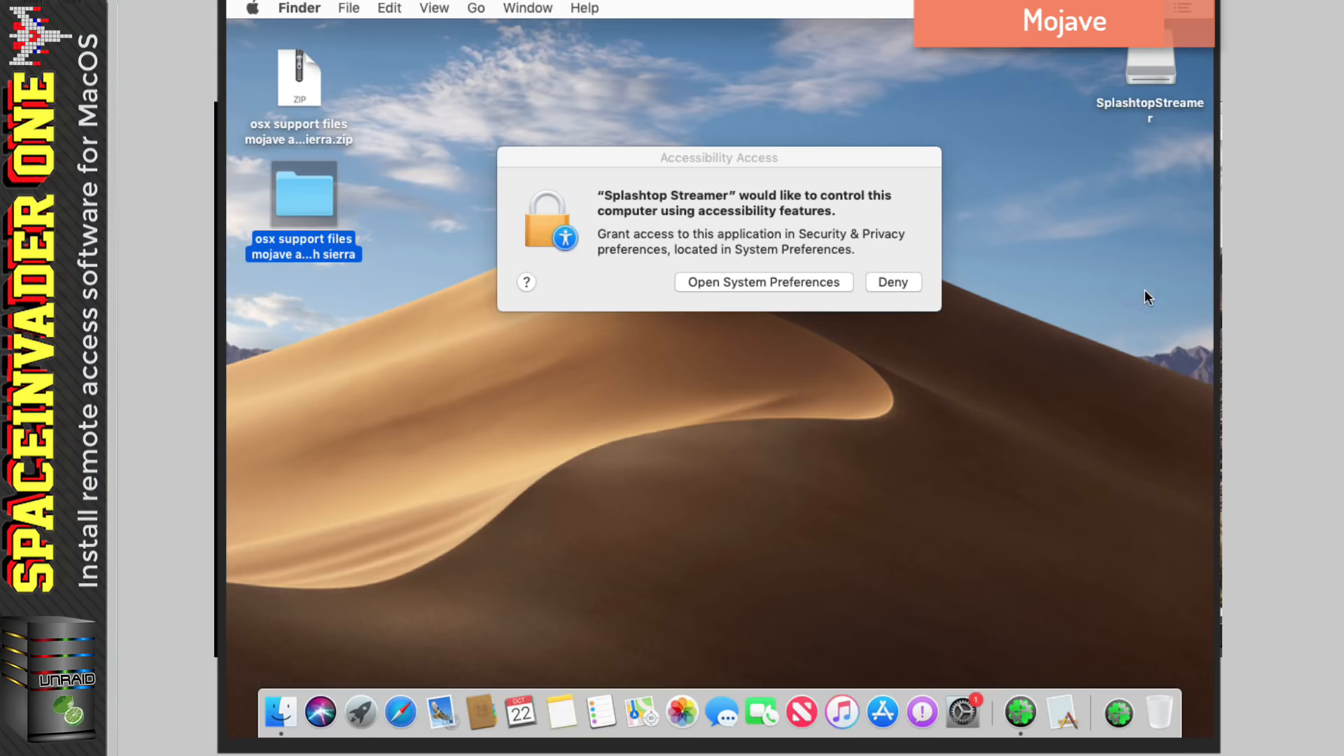
# On the Mojave VM, unlock Security & Privacy with the account password, allow Splashtop Streamer accessibility access, and lock the settings again
pyautogui.click(764, 282)
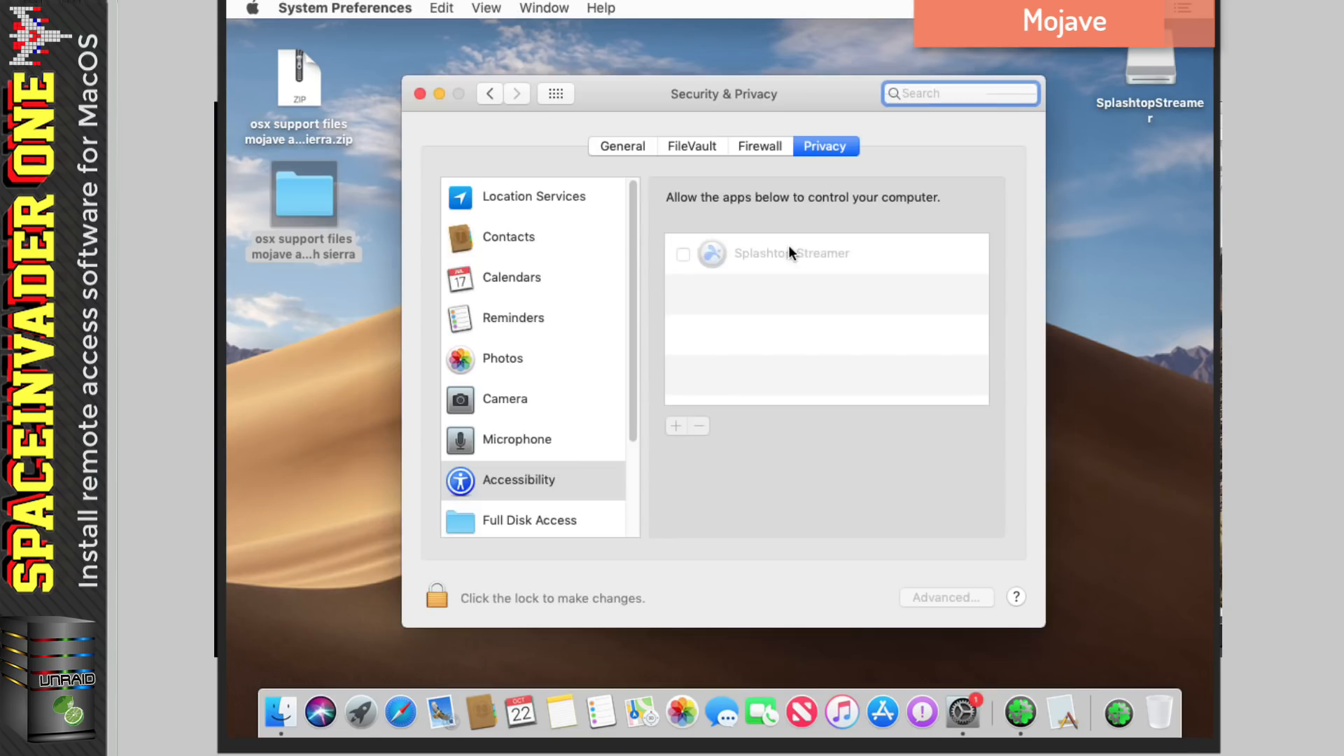
pyautogui.click(789, 246)
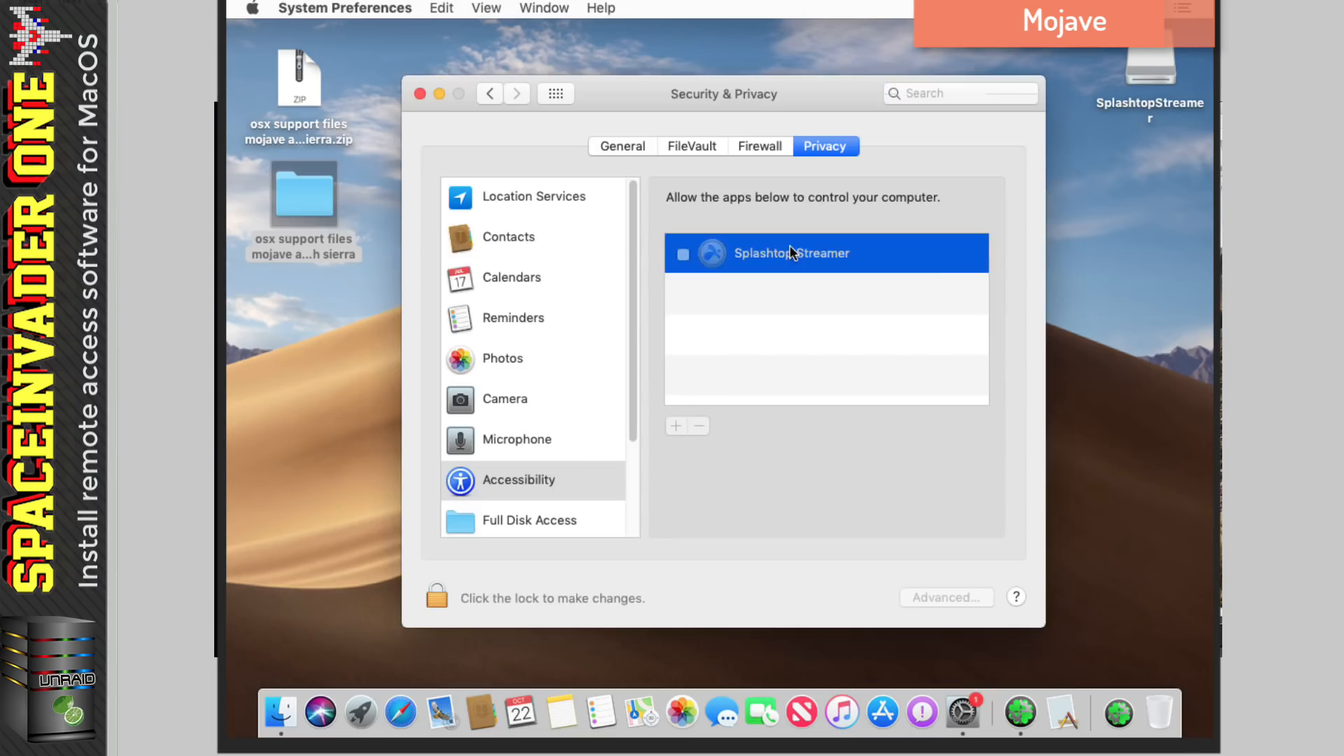
pyautogui.click(438, 596)
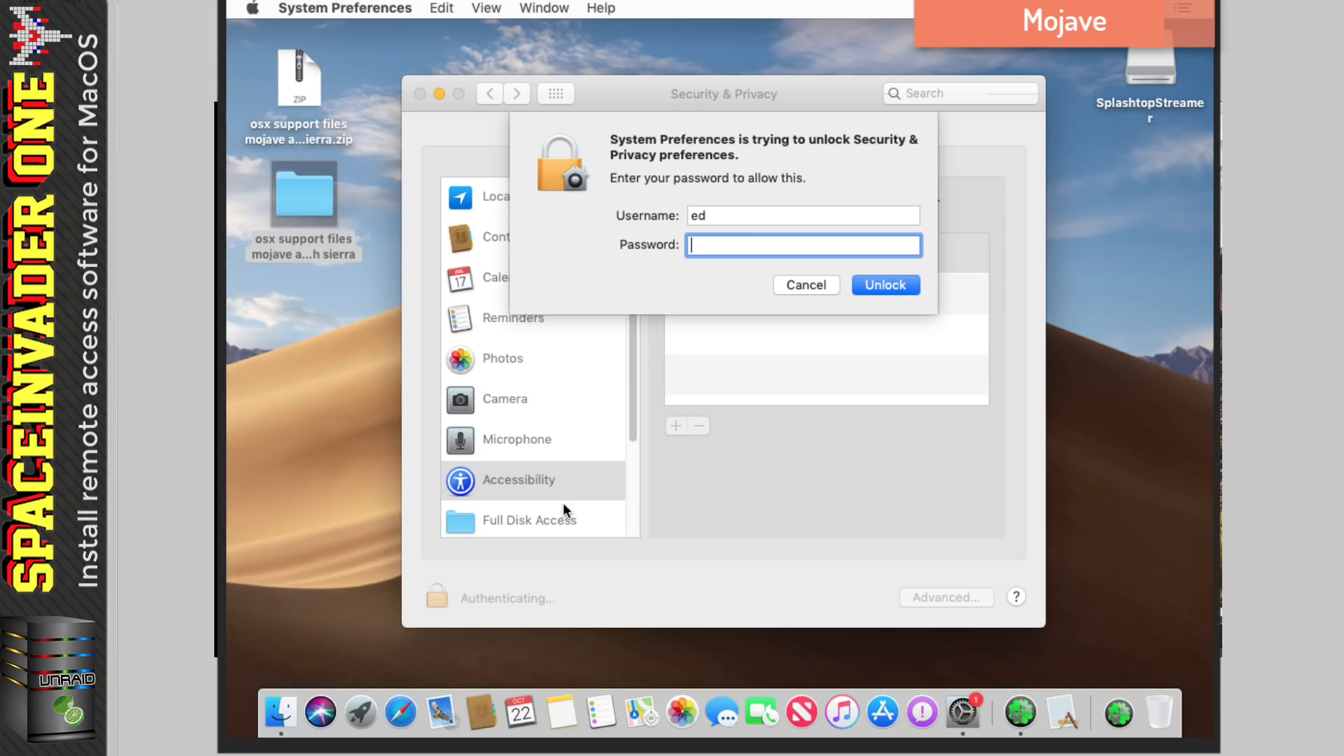
pyautogui.write('****')
pyautogui.click(900, 292)
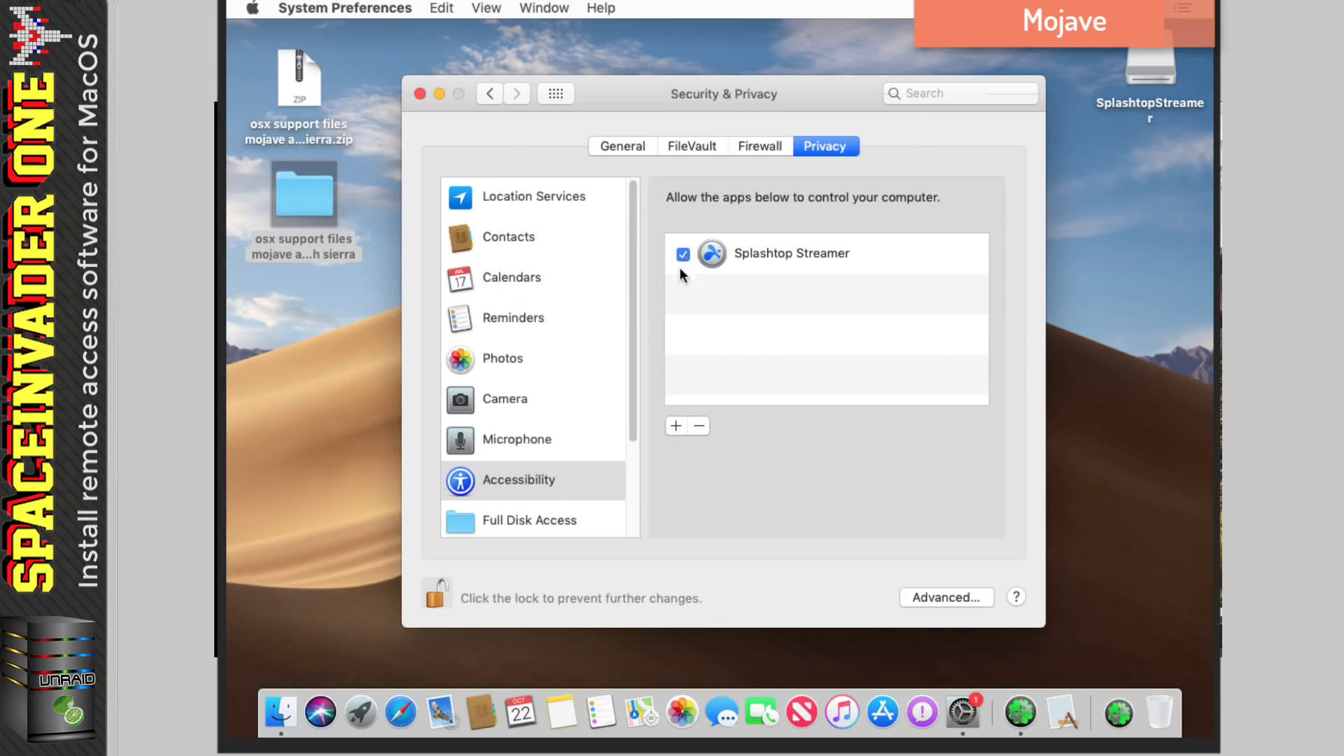
pyautogui.click(440, 596)
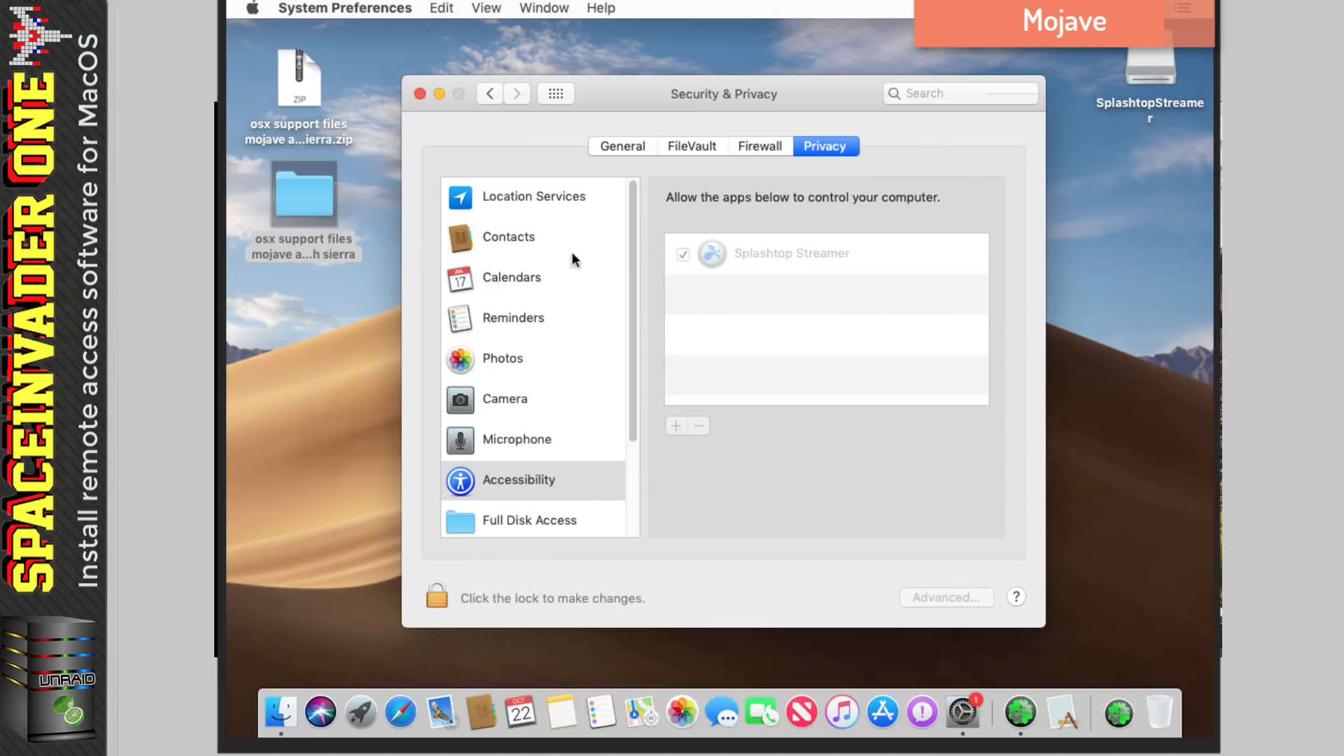
pyautogui.click(419, 93)
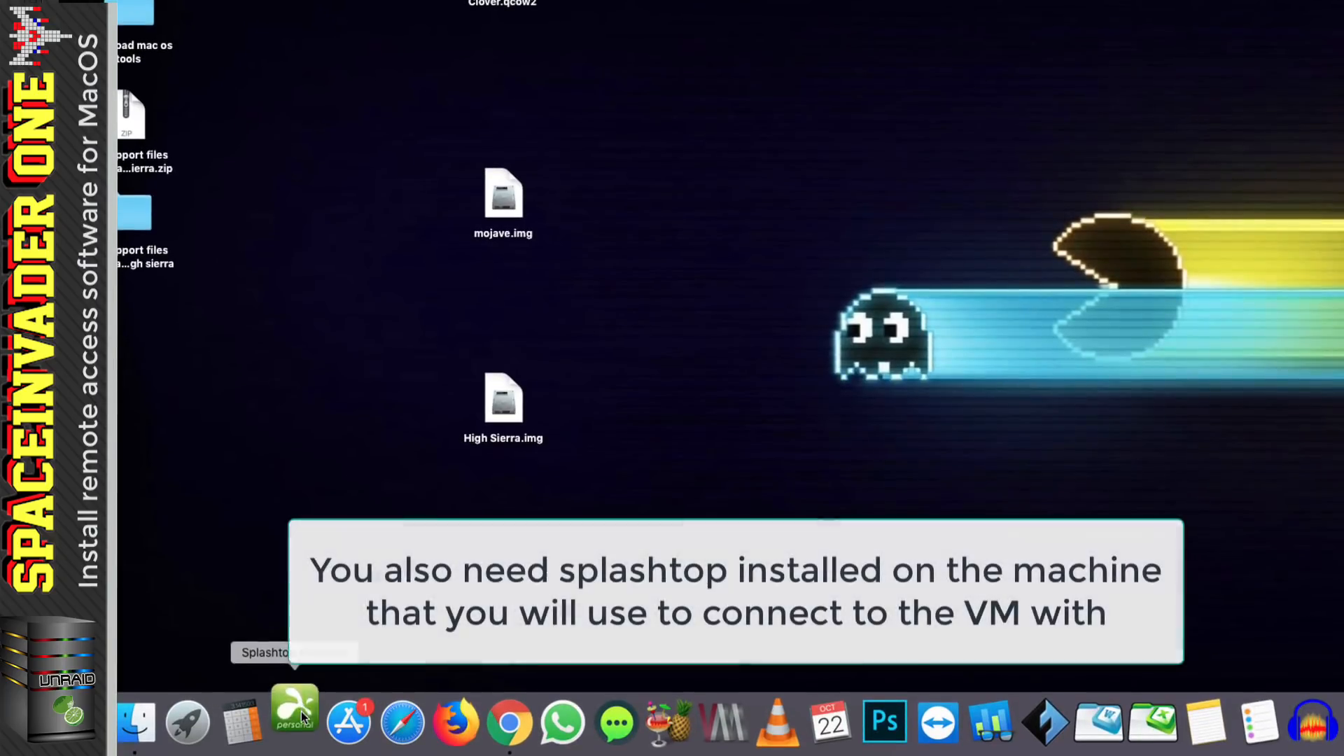
# Launch Splashtop Personal on the host Mac and connect to the macOS VM
pyautogui.click(301, 711)
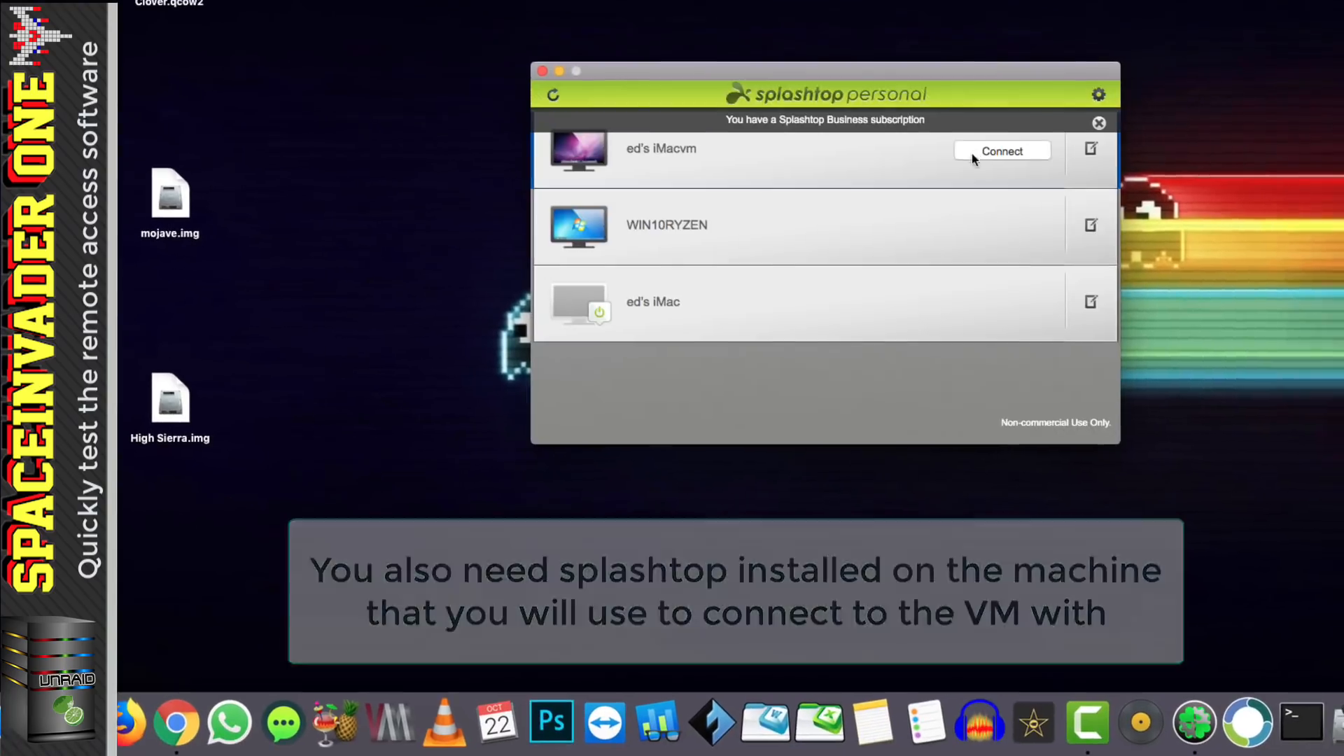
pyautogui.click(971, 153)
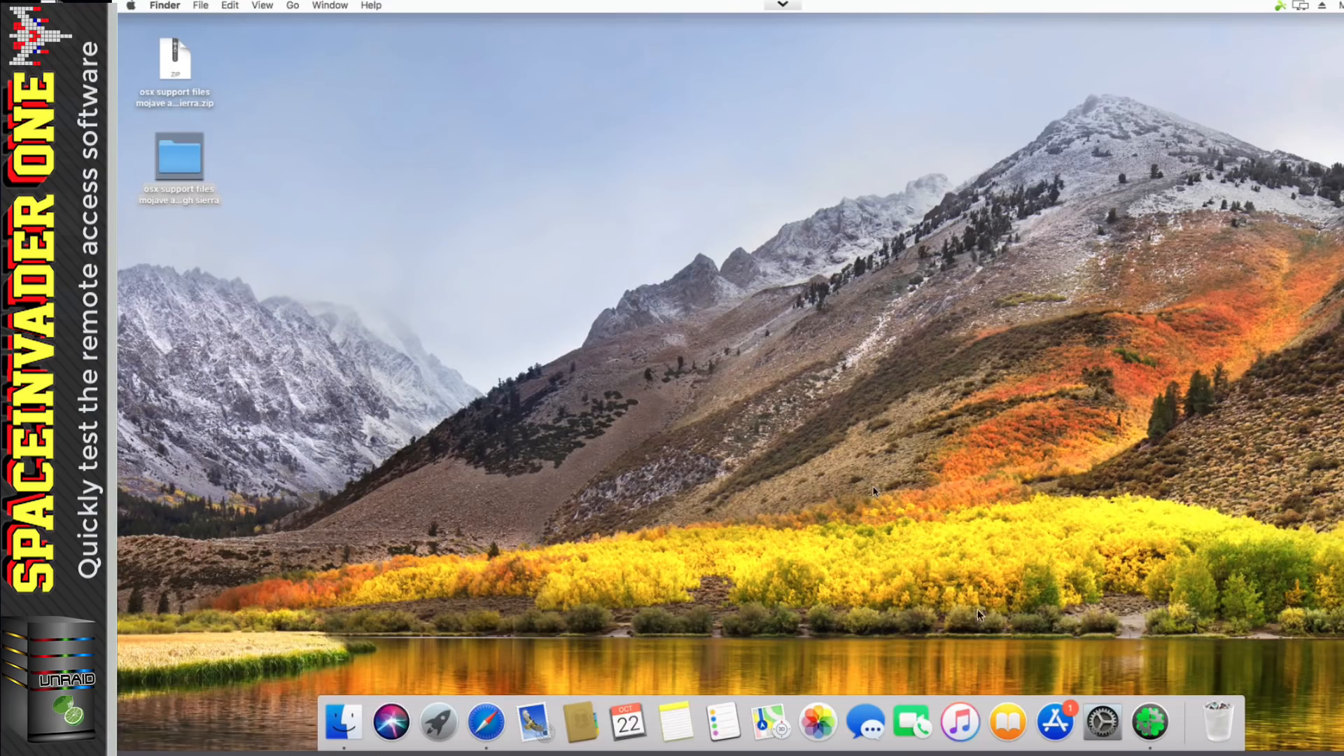
# Shut down the High Sierra VM through the remote session
pyautogui.click(131, 6)
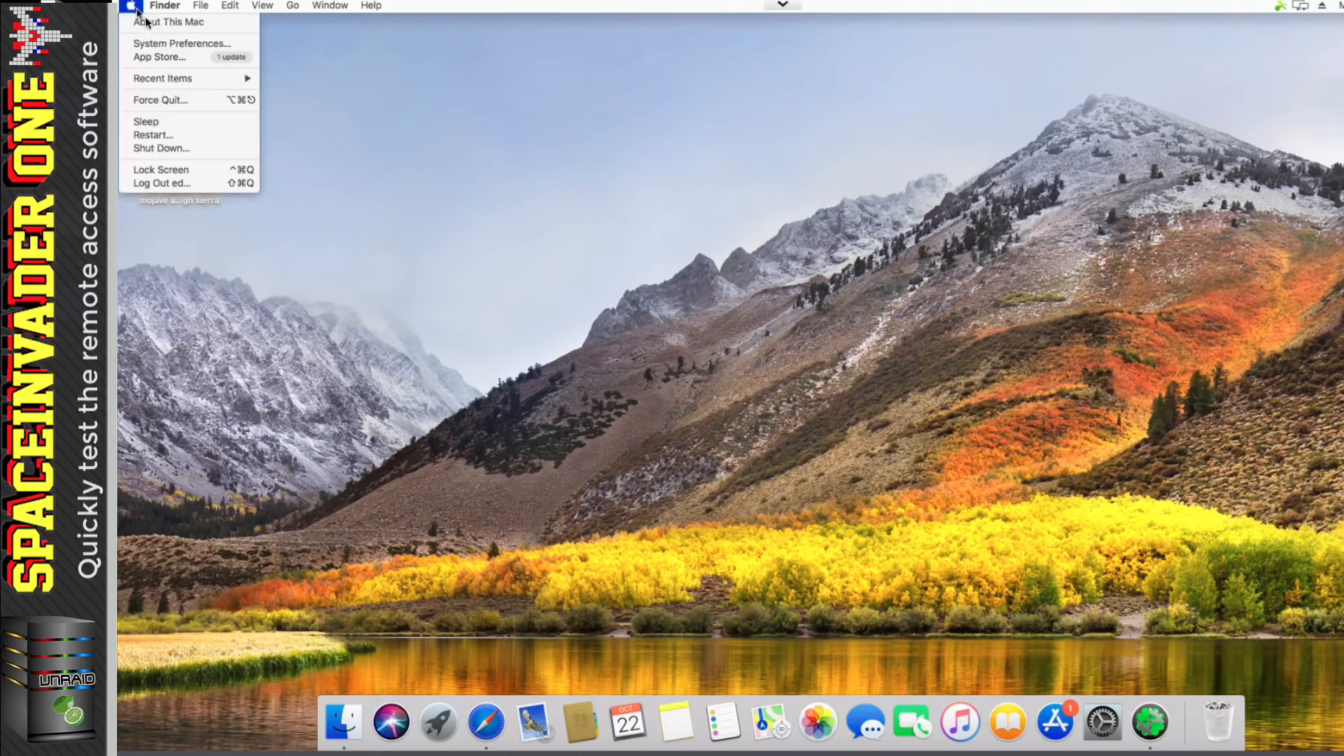
pyautogui.click(187, 149)
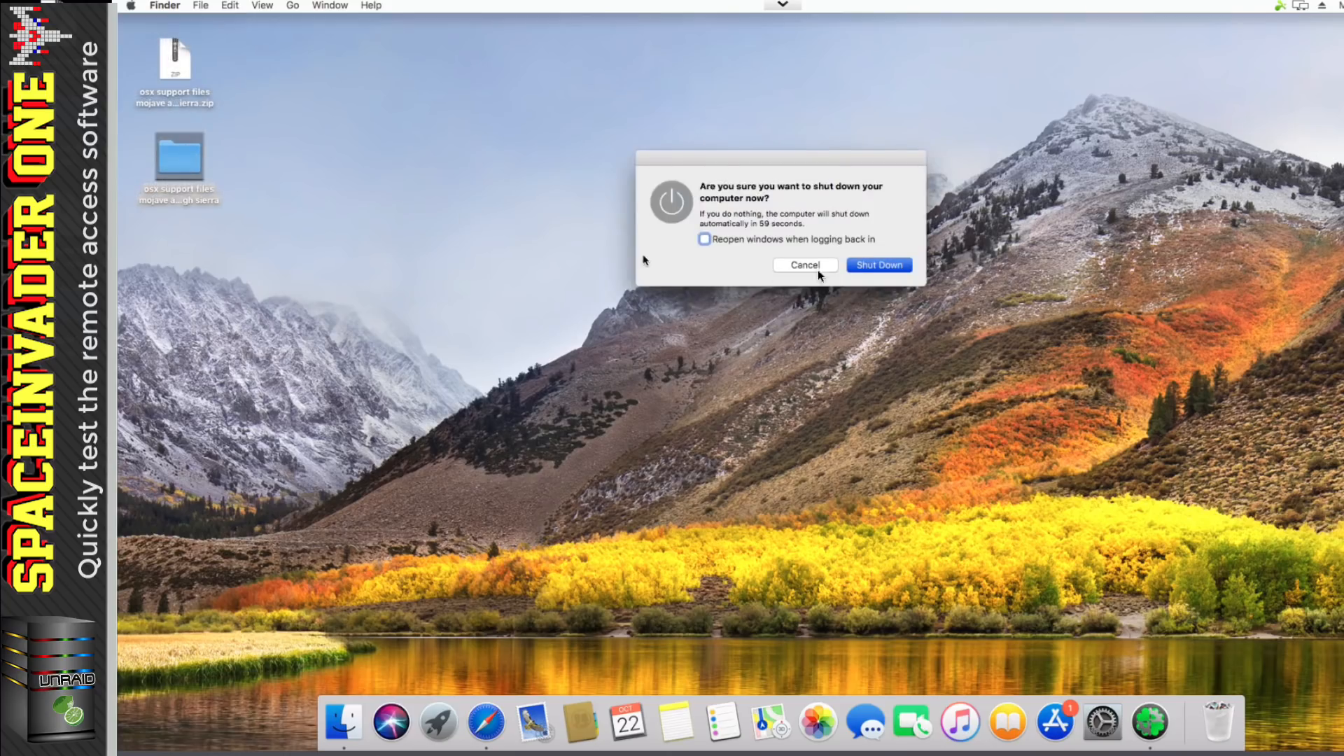
pyautogui.click(863, 266)
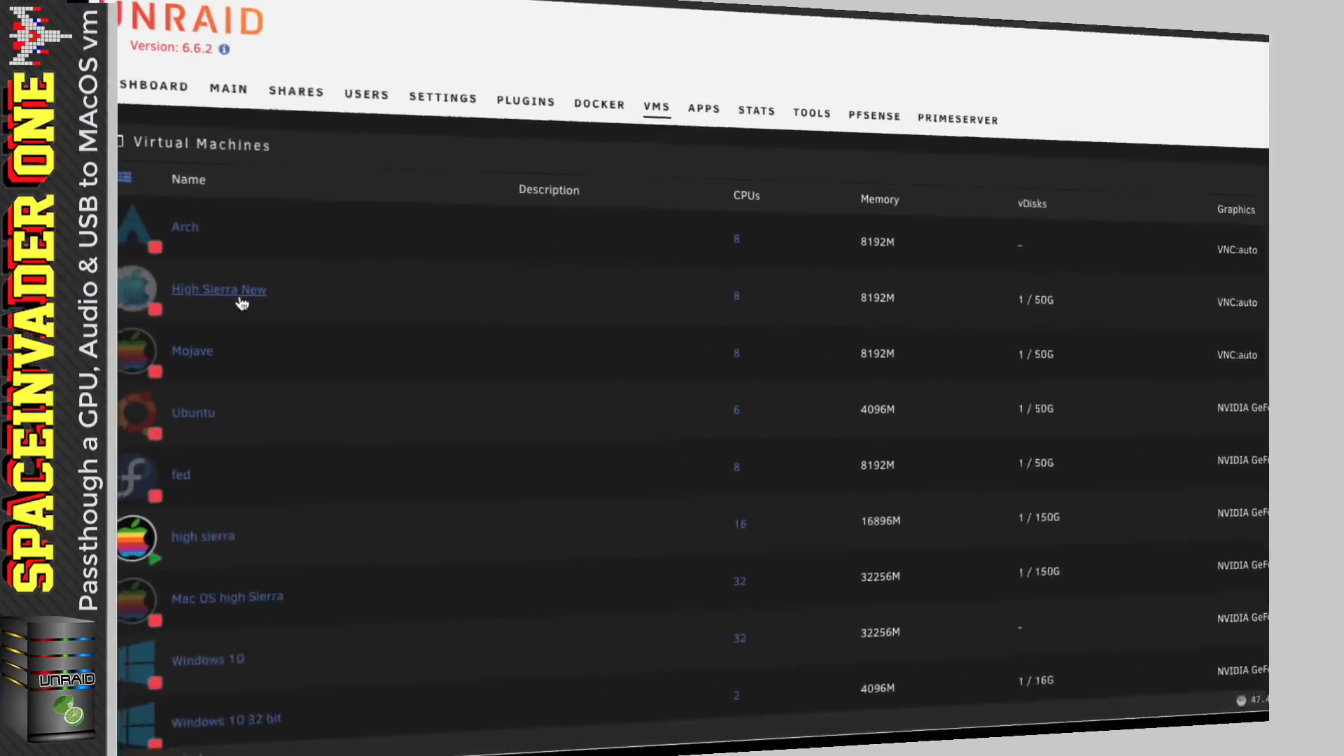
# Edit the High Sierra New VM in Unraid and copy its XML from <qemu:commandline> through </domain>
pyautogui.click(175, 308)
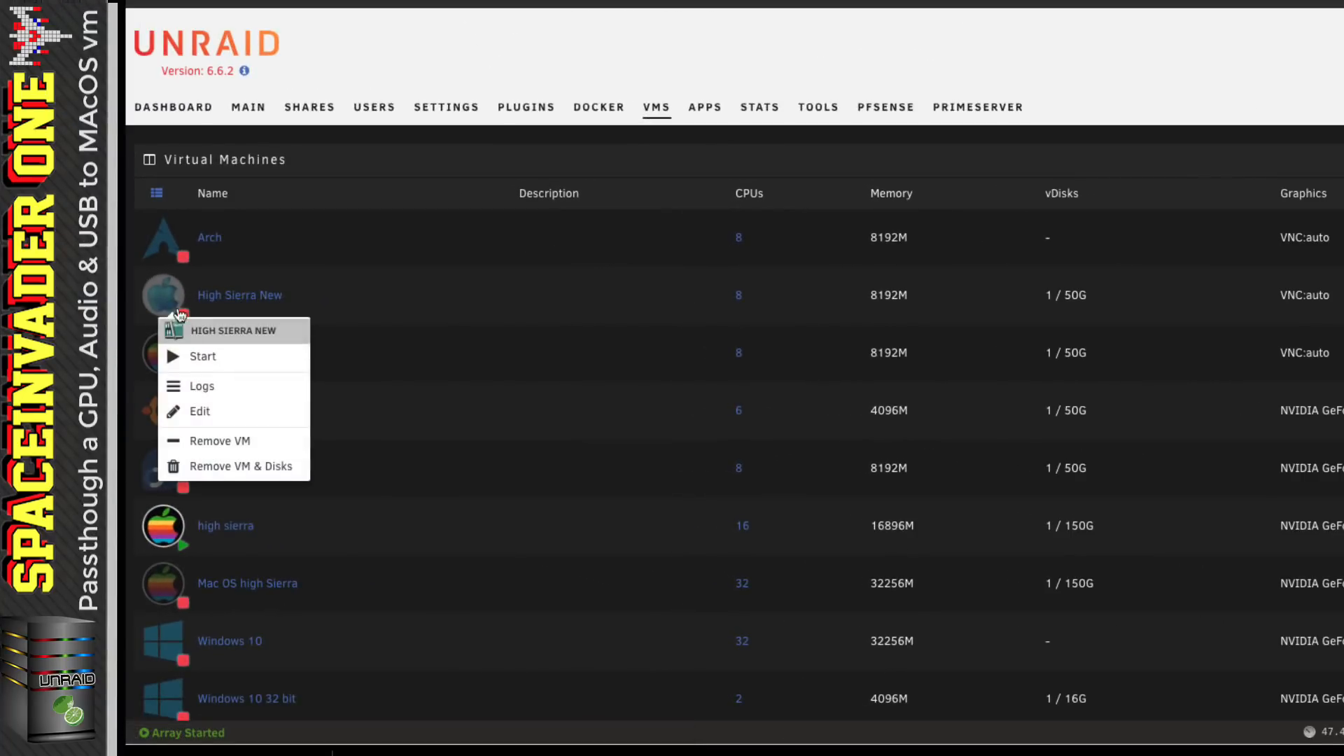
pyautogui.click(210, 409)
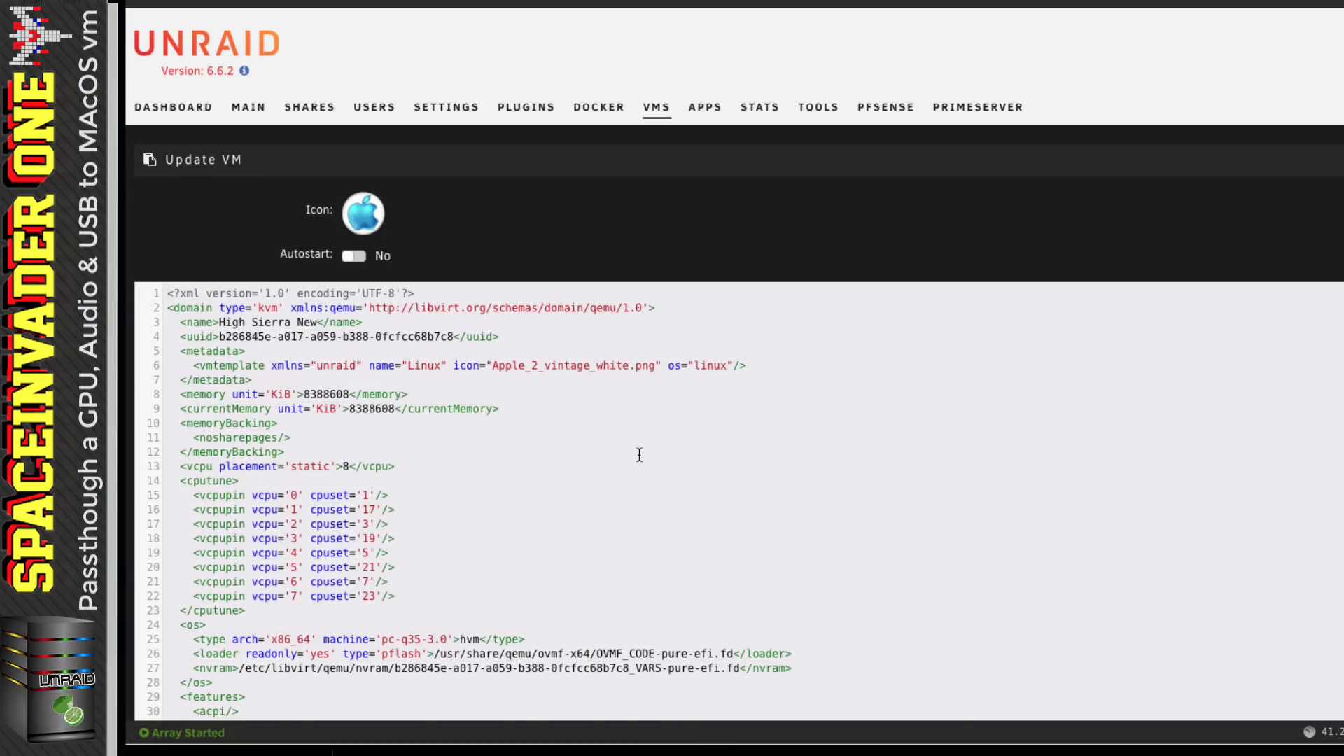
pyautogui.scroll(-20, 638, 454)
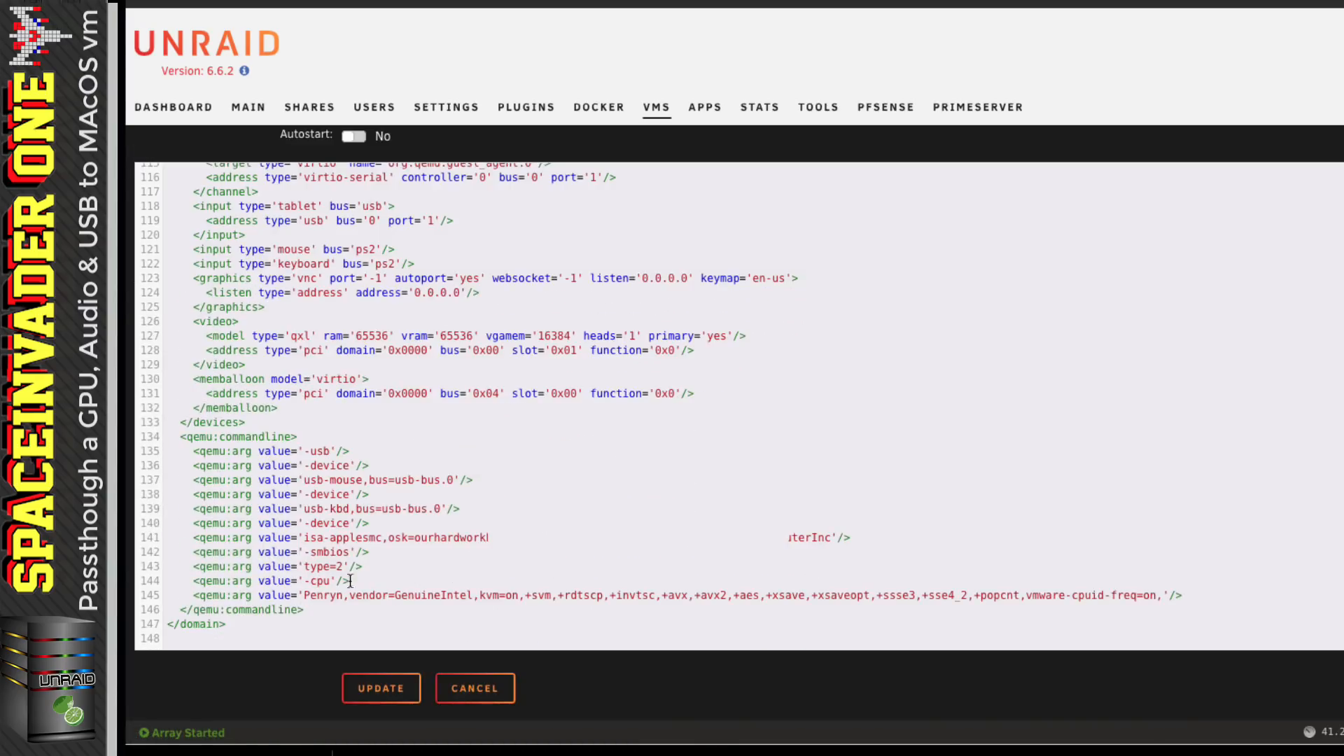
pyautogui.moveTo(237, 624); pyautogui.dragTo(165, 436)
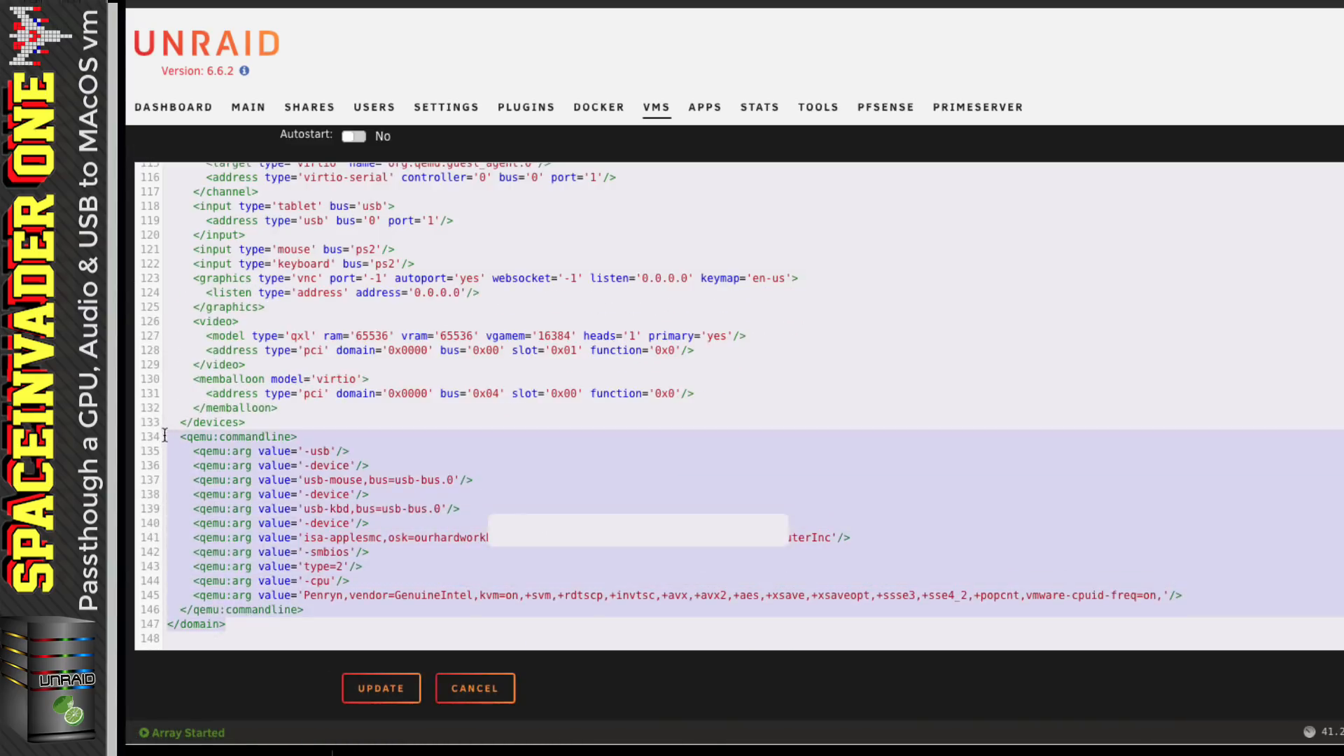
pyautogui.rightClick(196, 438)
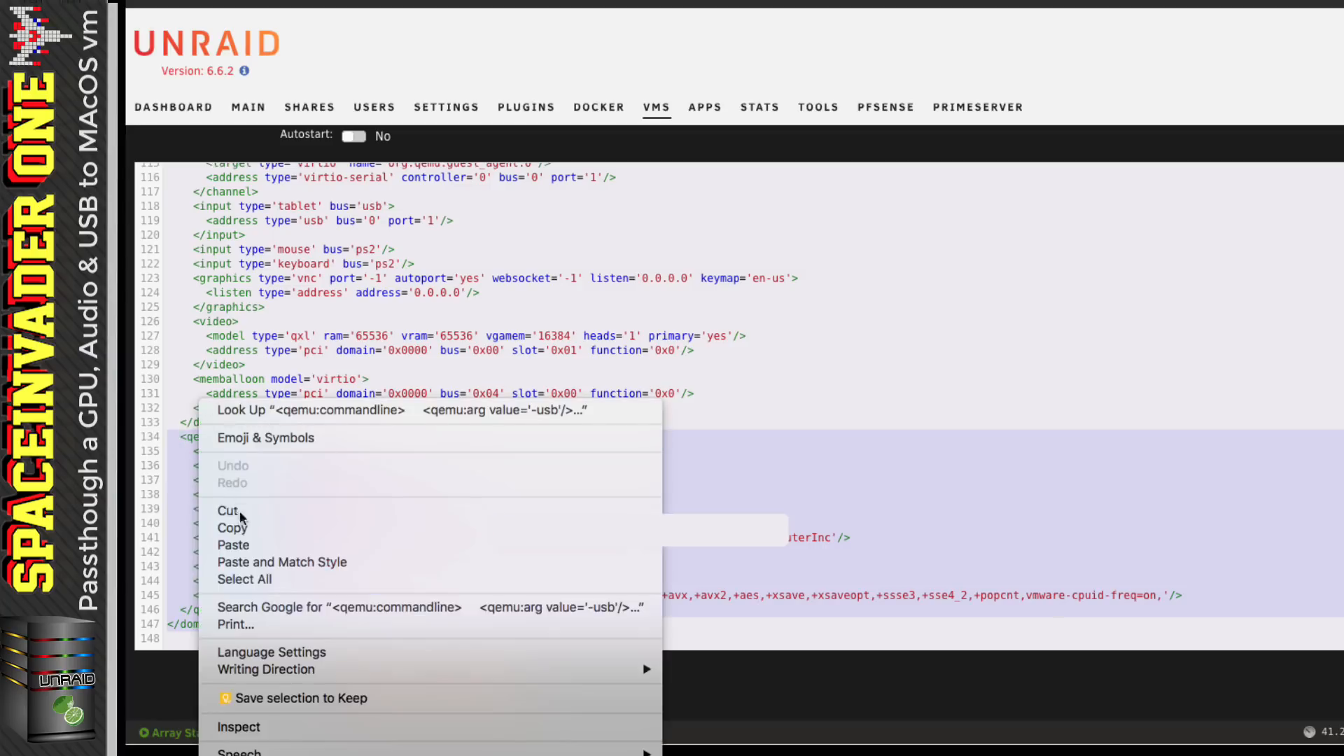
pyautogui.click(246, 530)
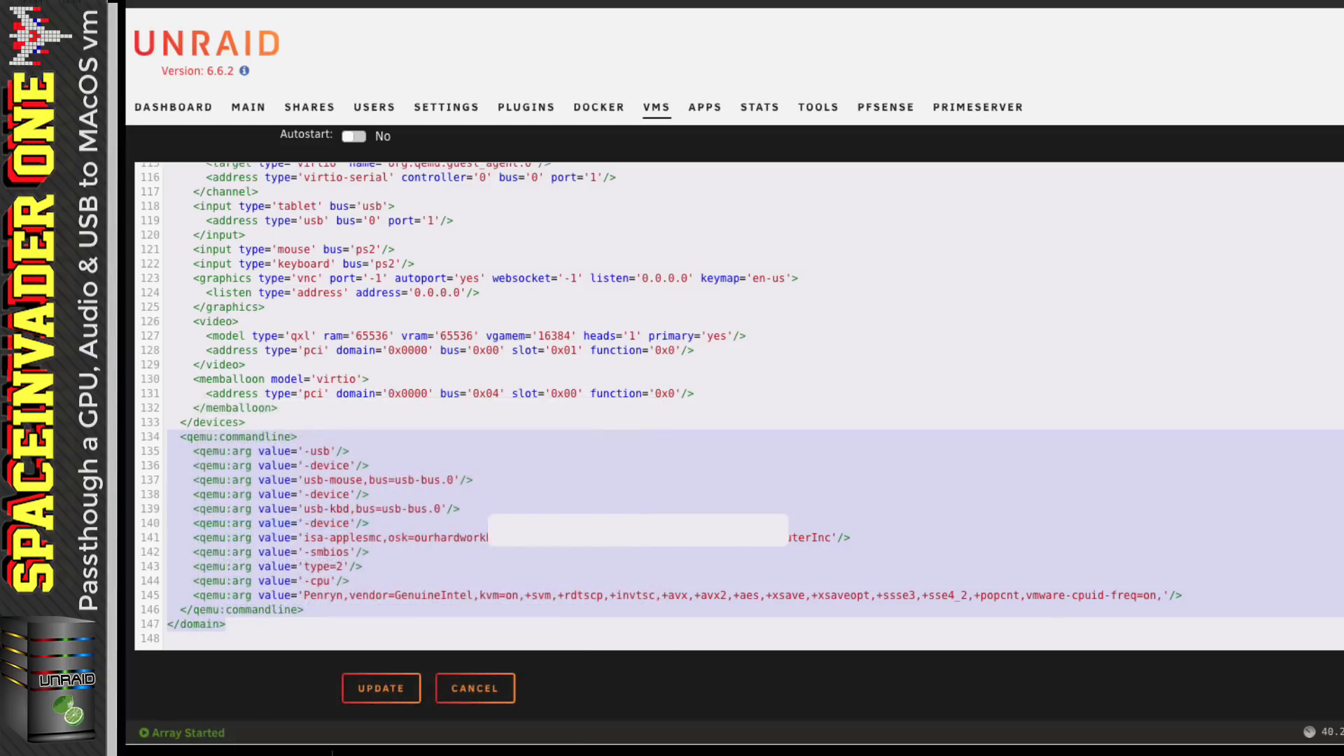
# Switch the High Sierra New VM editor from the XML to Form View
pyautogui.scroll(20, 700, 406)
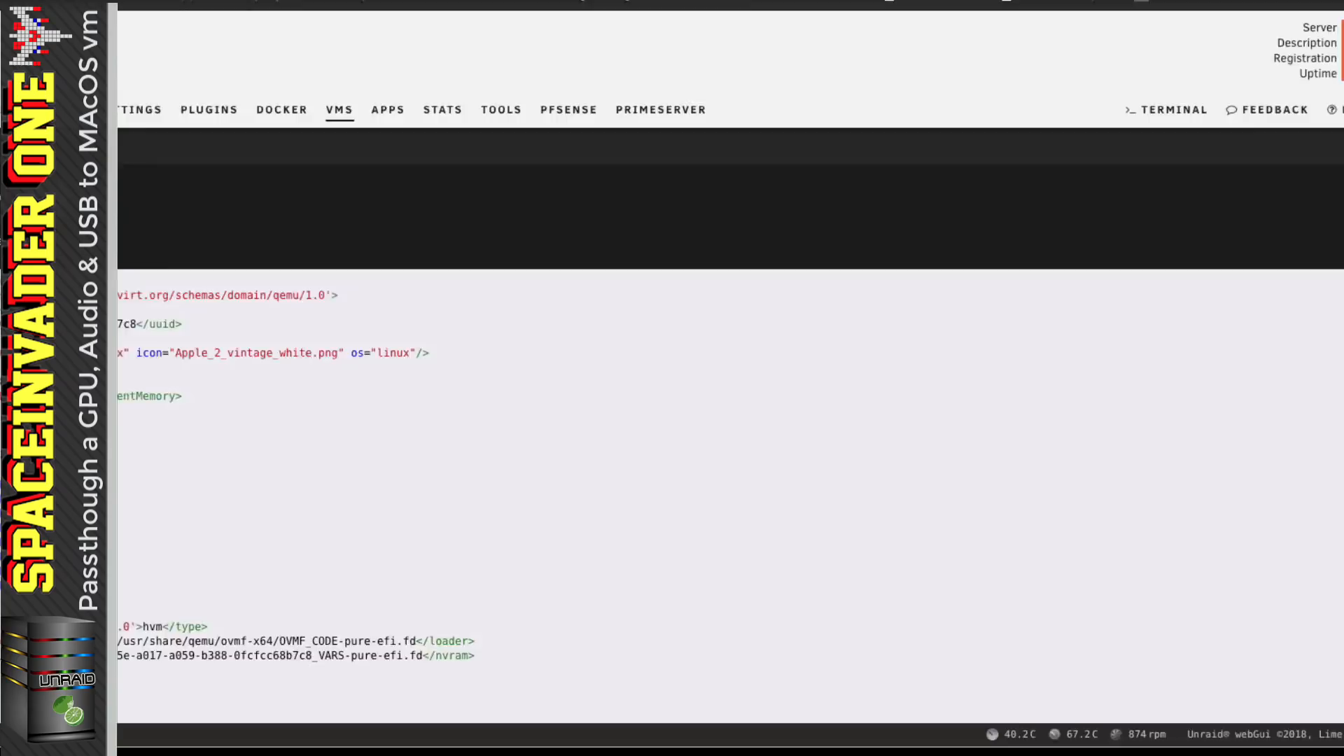
pyautogui.click(1321, 166)
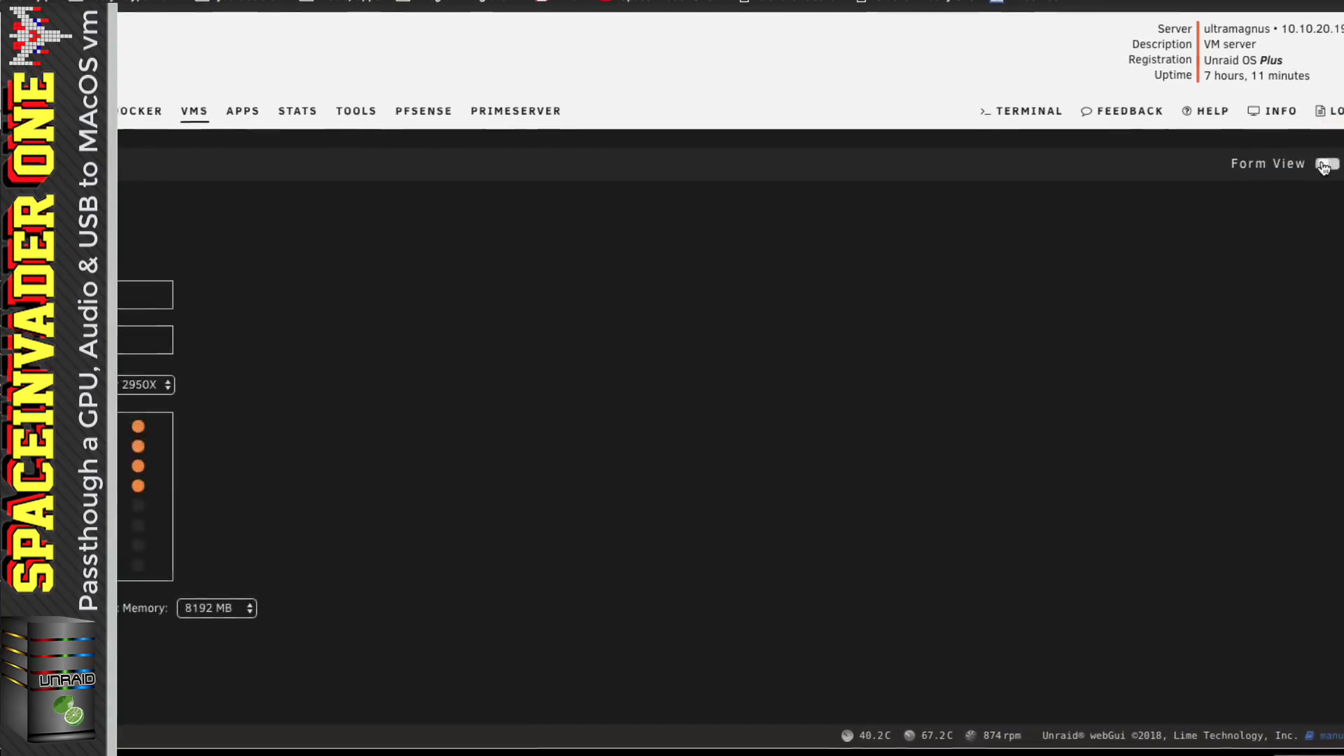
# Assign the NVIDIA GeForce GTX 750 Ti (08:00.0) as the VM's graphics card and NVIDIA Device (08:00.1) as its sound card
pyautogui.scroll(-10, 742, 280)
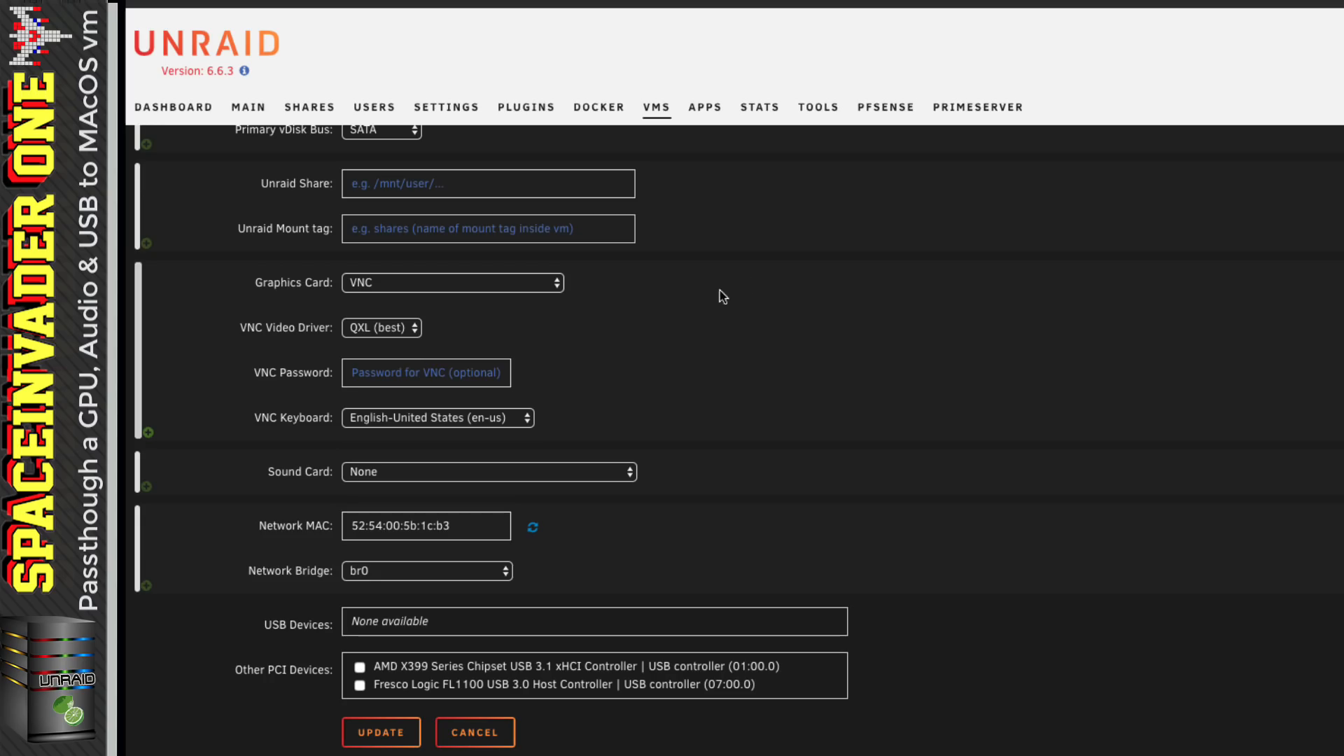
pyautogui.click(556, 282)
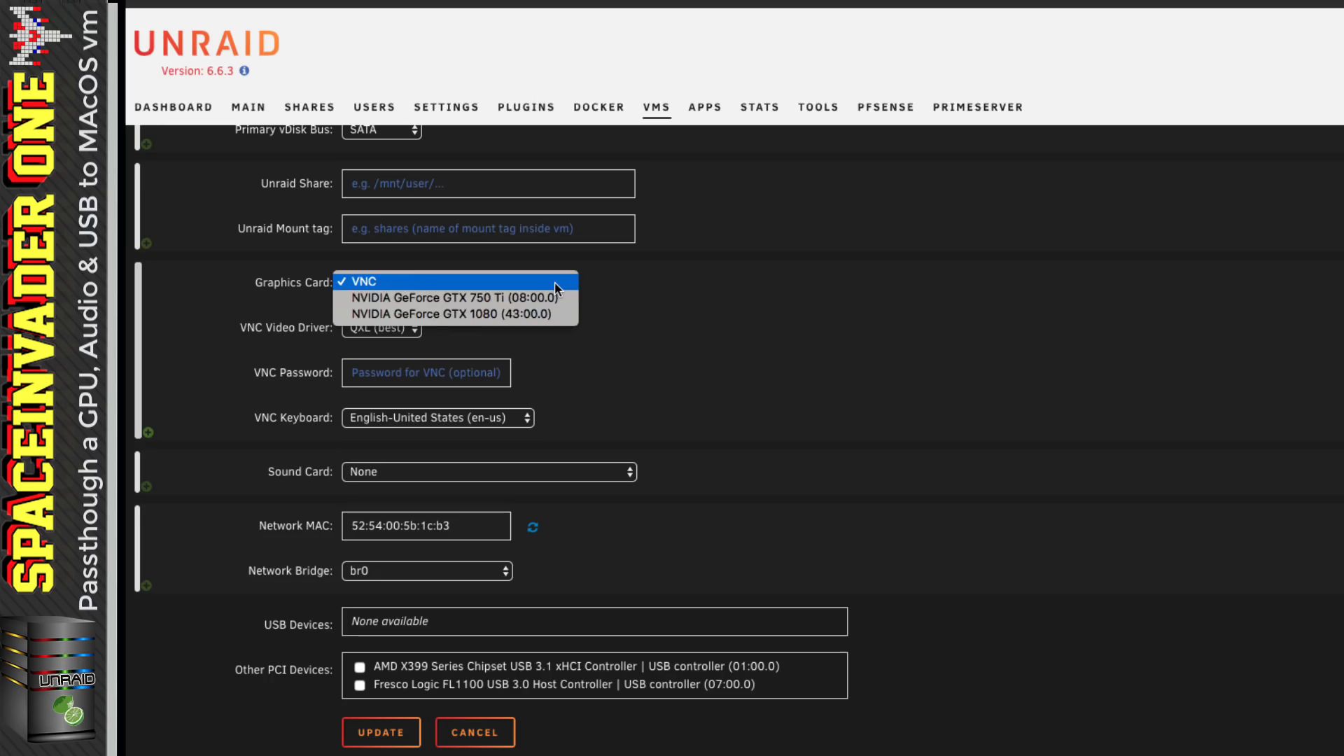
pyautogui.click(494, 298)
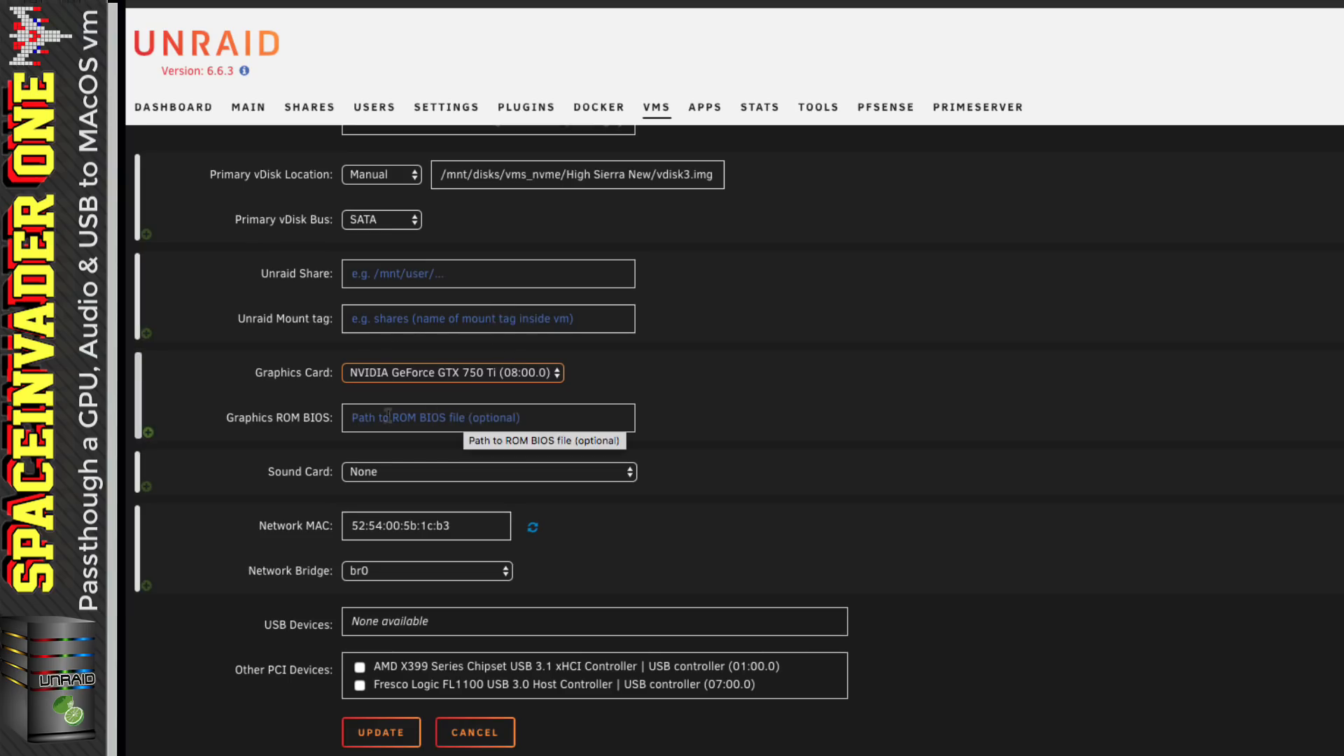
pyautogui.click(428, 418)
pyautogui.click(433, 417)
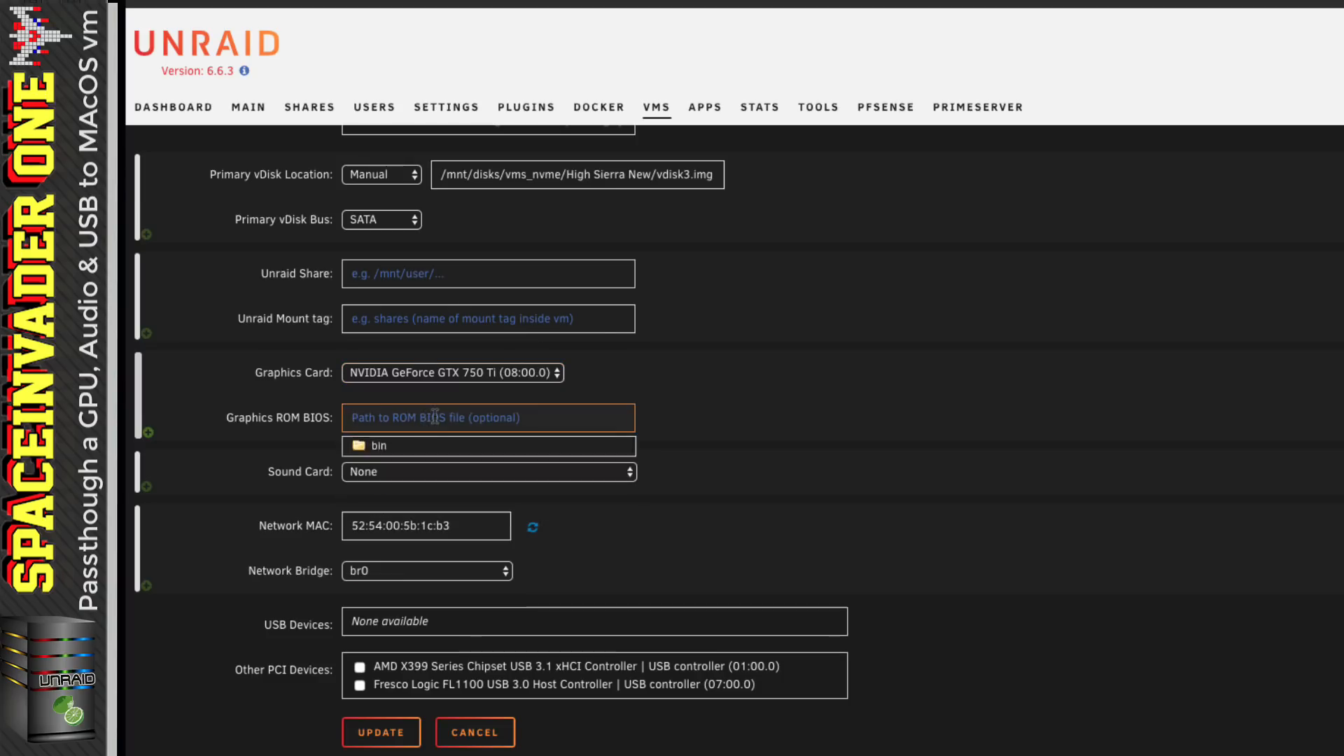
pyautogui.click(462, 472)
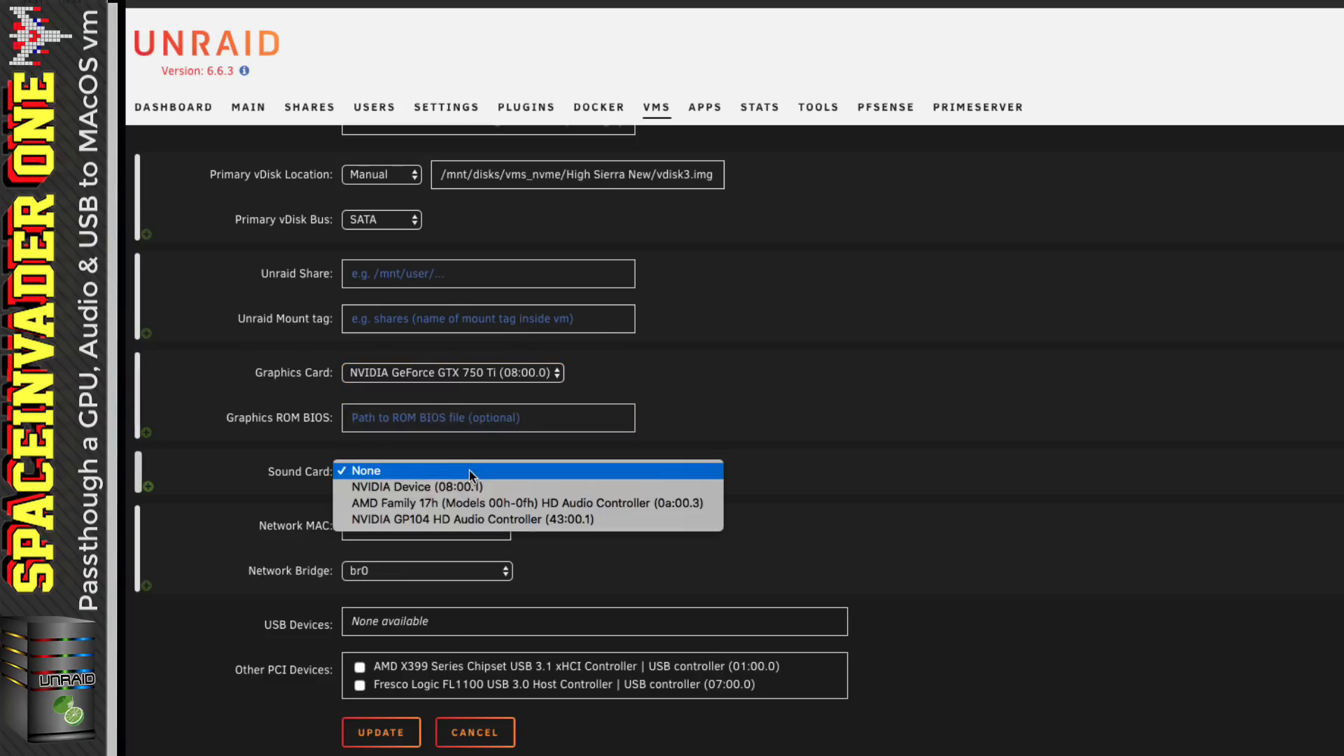
pyautogui.click(431, 486)
# Add the AMD Family 17h HD Audio Controller as second sound card, tick the AMD X399 USB 3.1 xHCI Controller, and update the VM
pyautogui.click(148, 486)
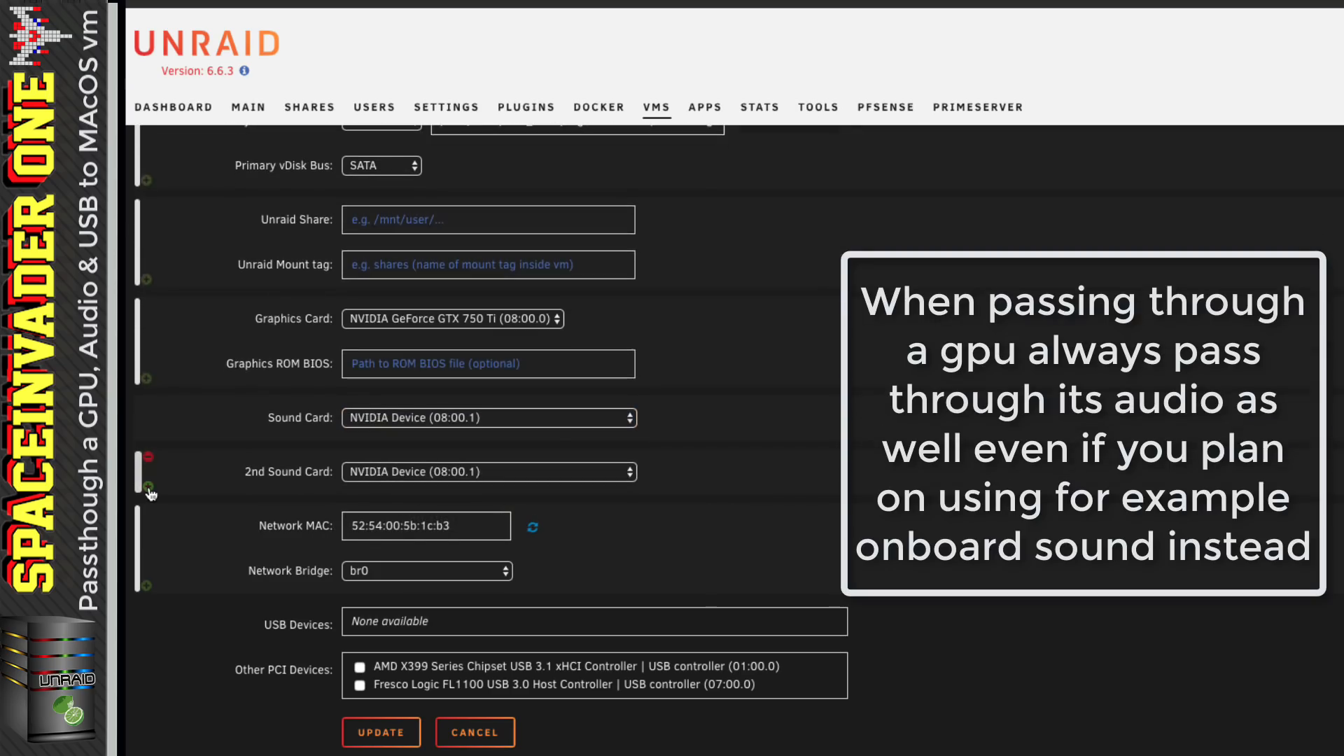
pyautogui.click(579, 471)
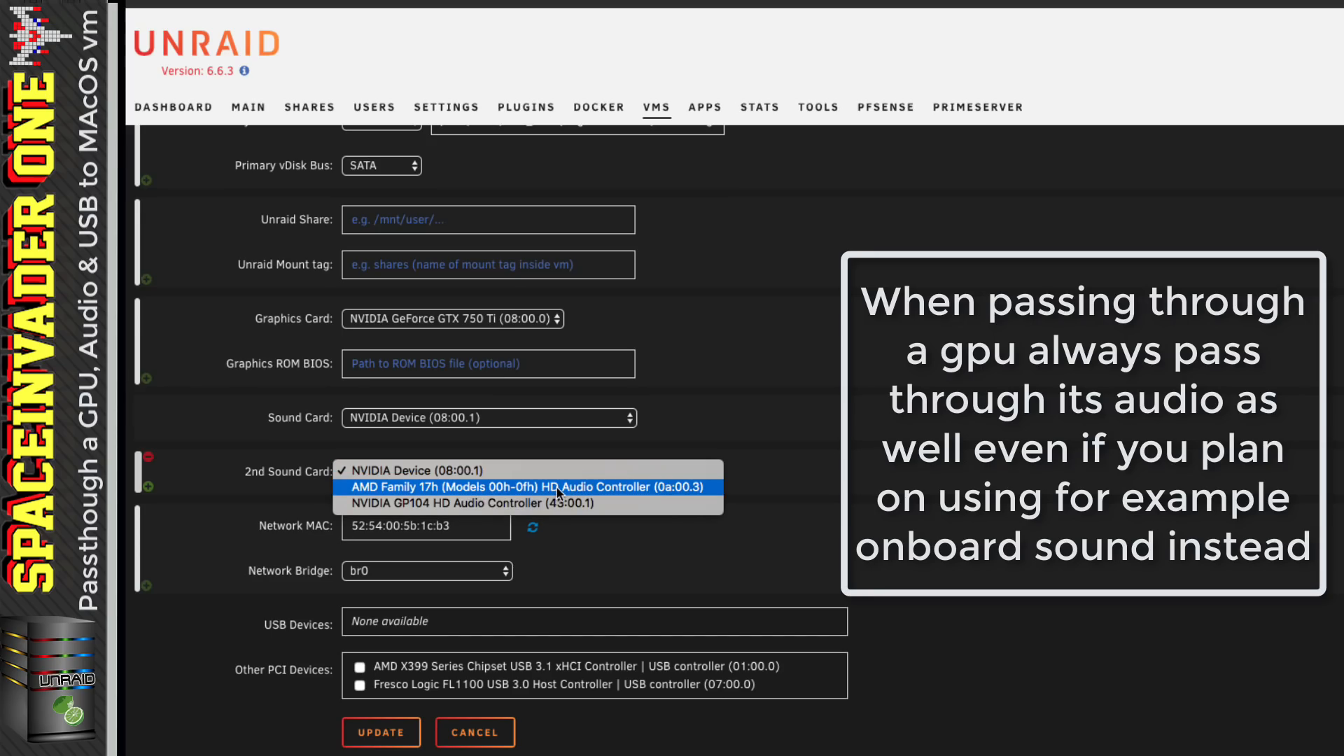
pyautogui.click(556, 487)
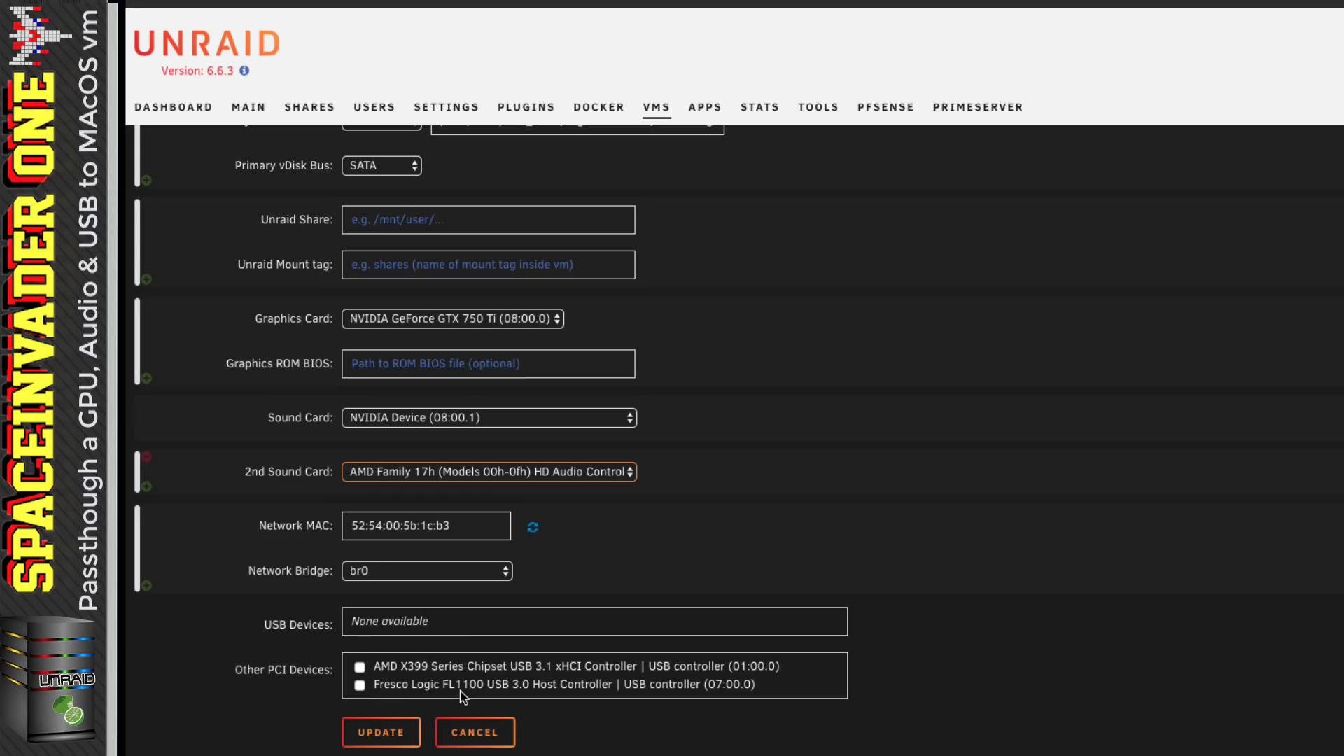
pyautogui.click(376, 669)
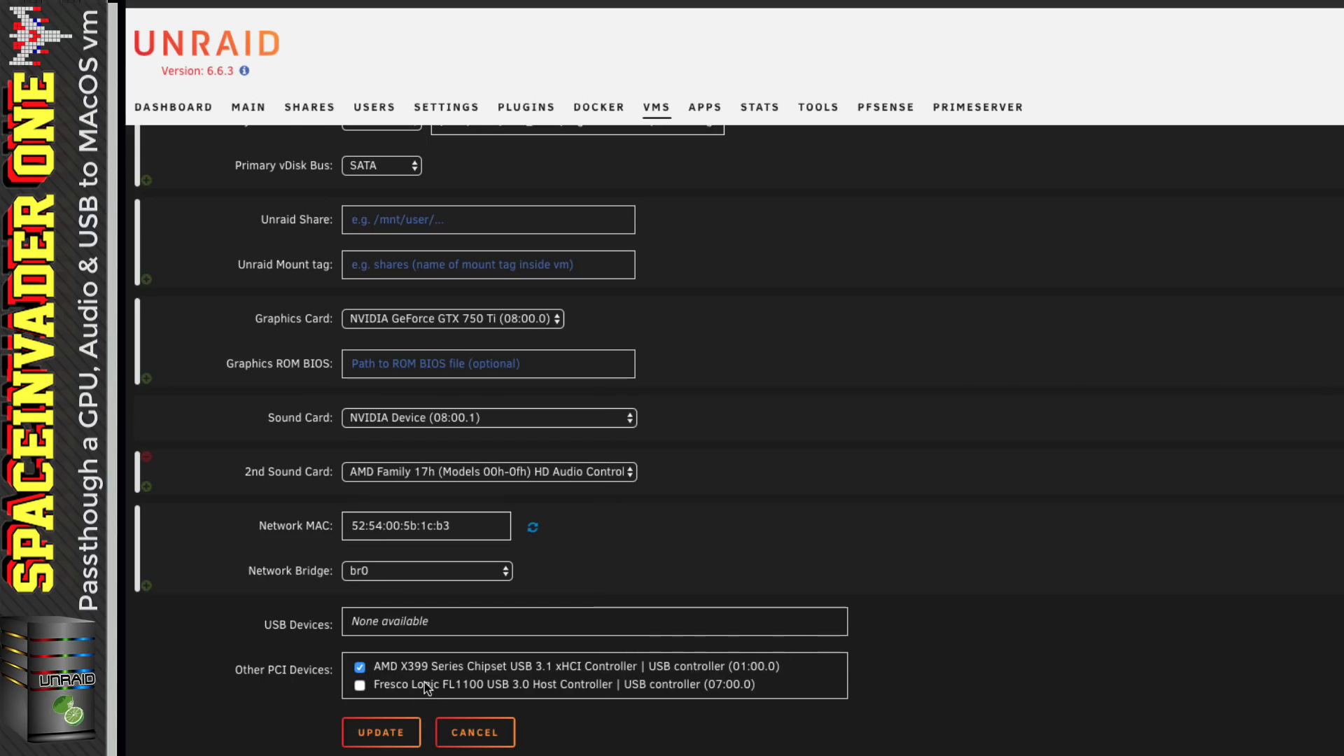
pyautogui.click(384, 736)
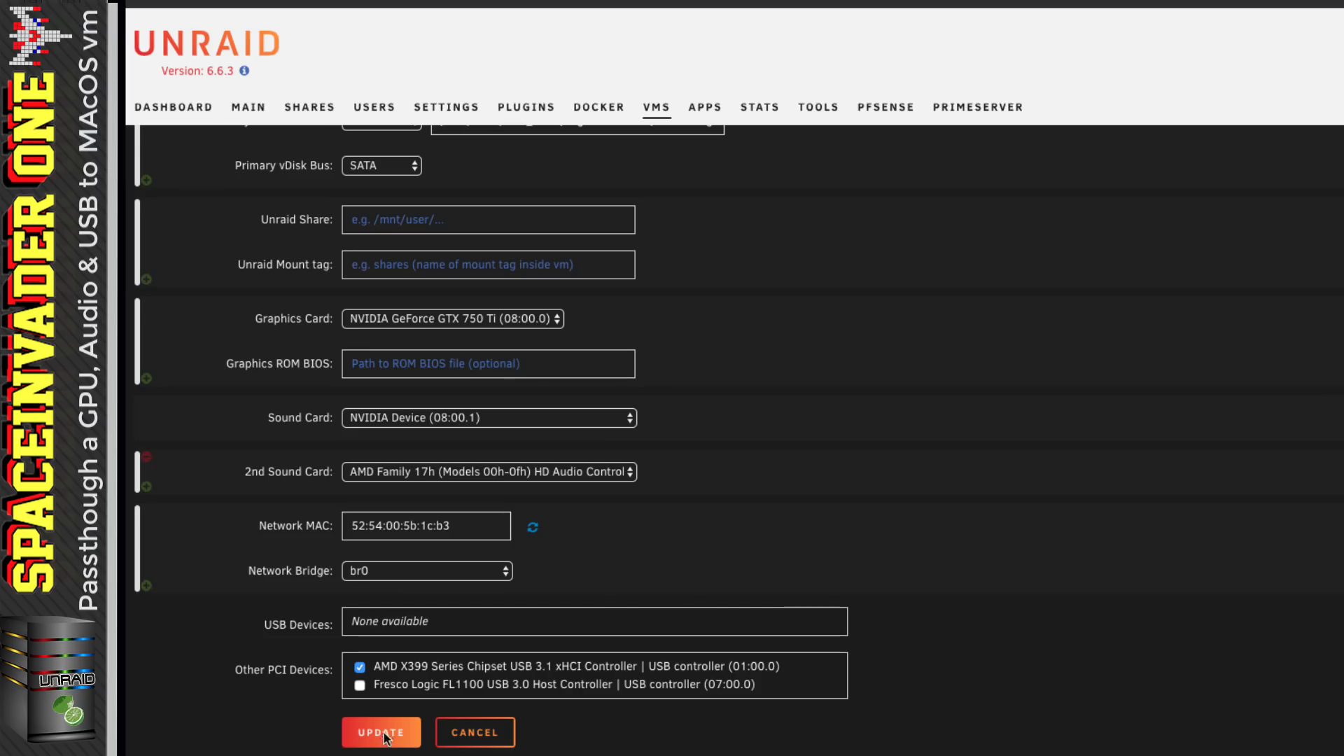
# Reopen the High Sierra New VM's XML and replace the closing </domain> tag with the copied <qemu:commandline> block
pyautogui.click(166, 302)
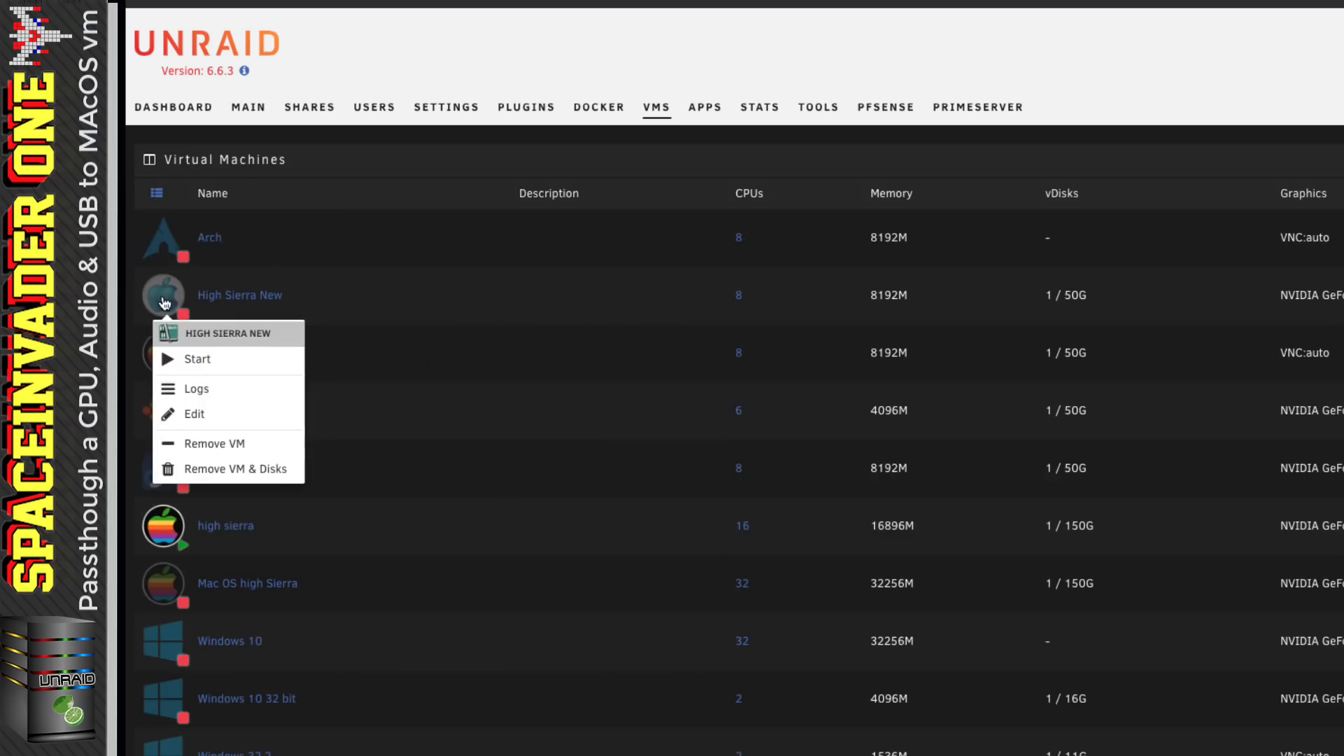
pyautogui.click(206, 414)
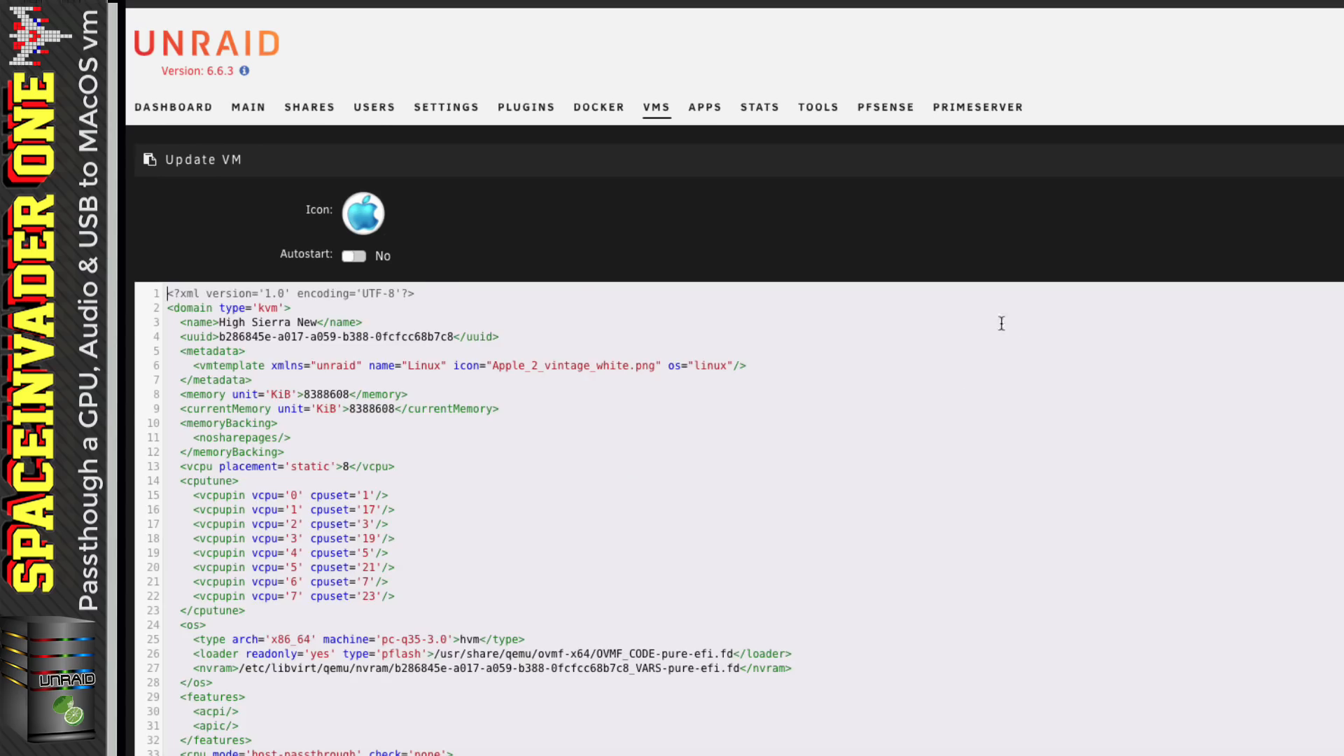
pyautogui.scroll(-15, 907, 416)
pyautogui.moveTo(226, 668); pyautogui.dragTo(168, 668)
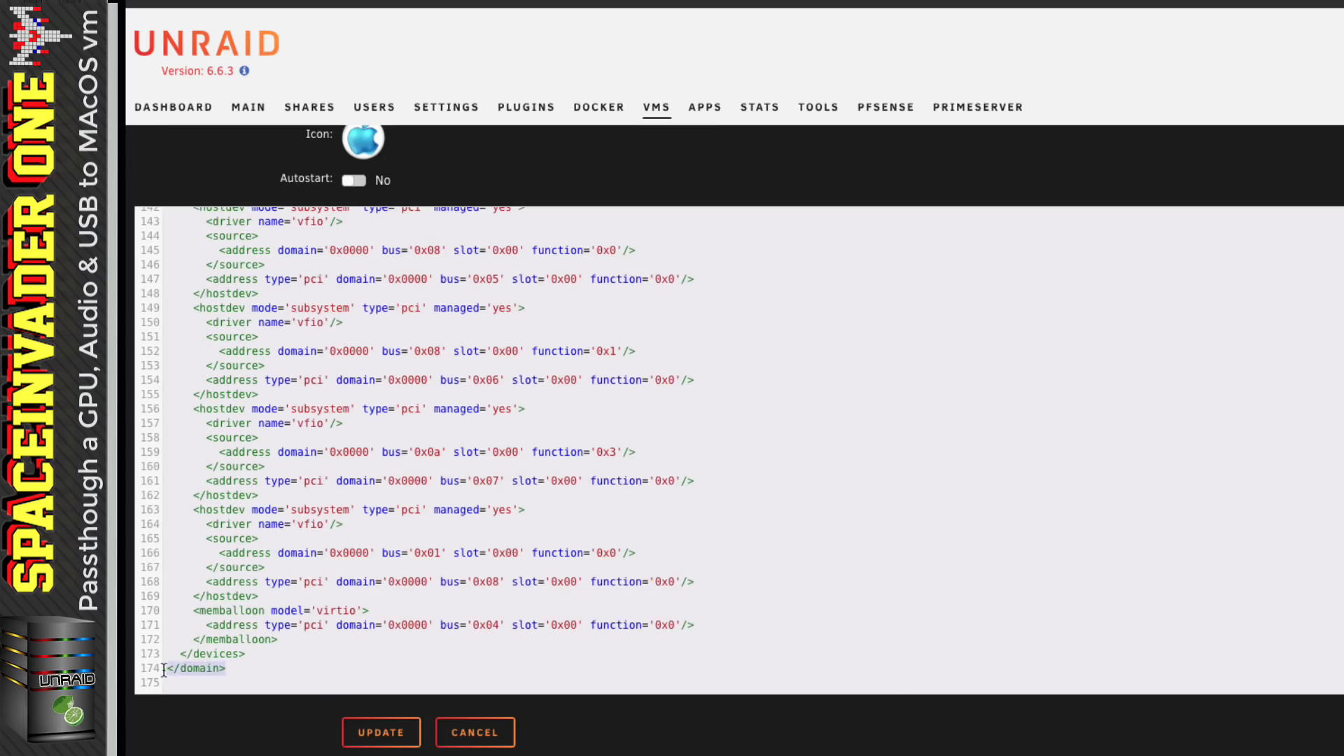
pyautogui.rightClick(183, 667)
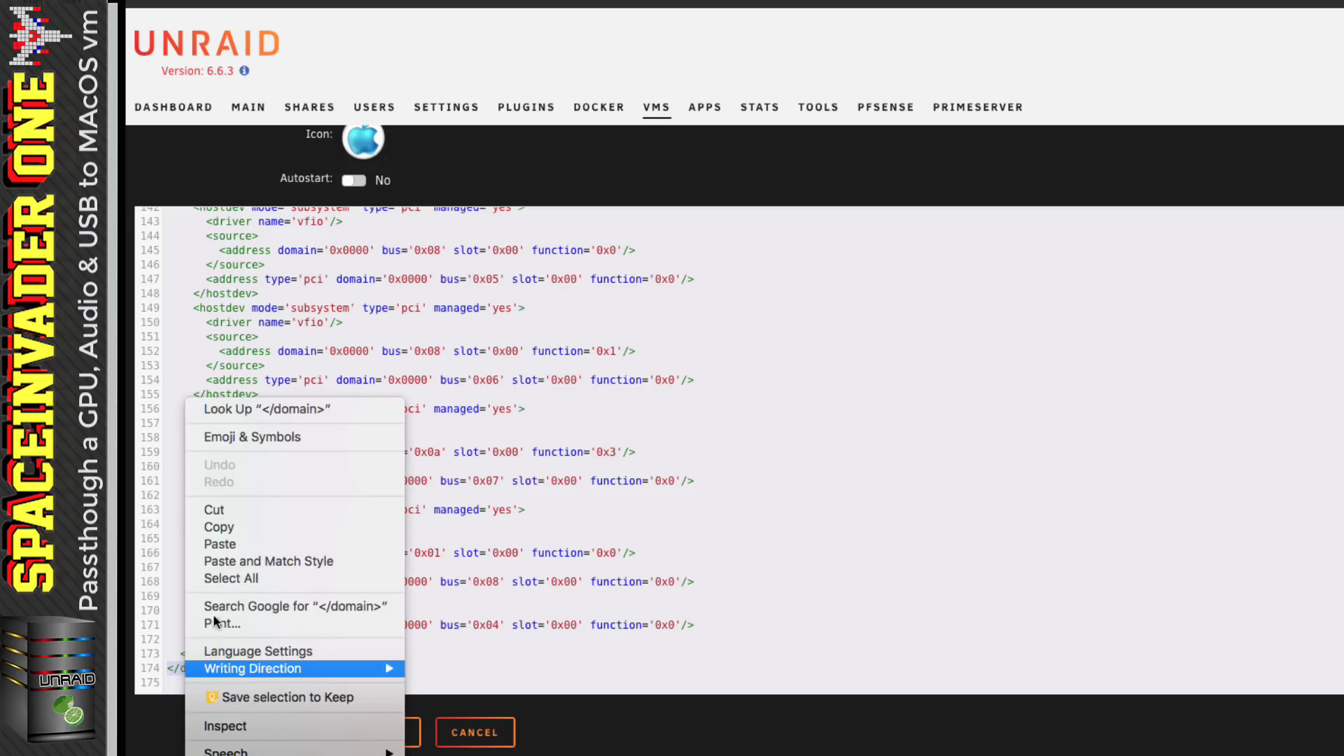
pyautogui.click(220, 543)
# Change the bridge interface's model type to vmxnet3 in the XML and update the VM
pyautogui.scroll(5, 271, 546)
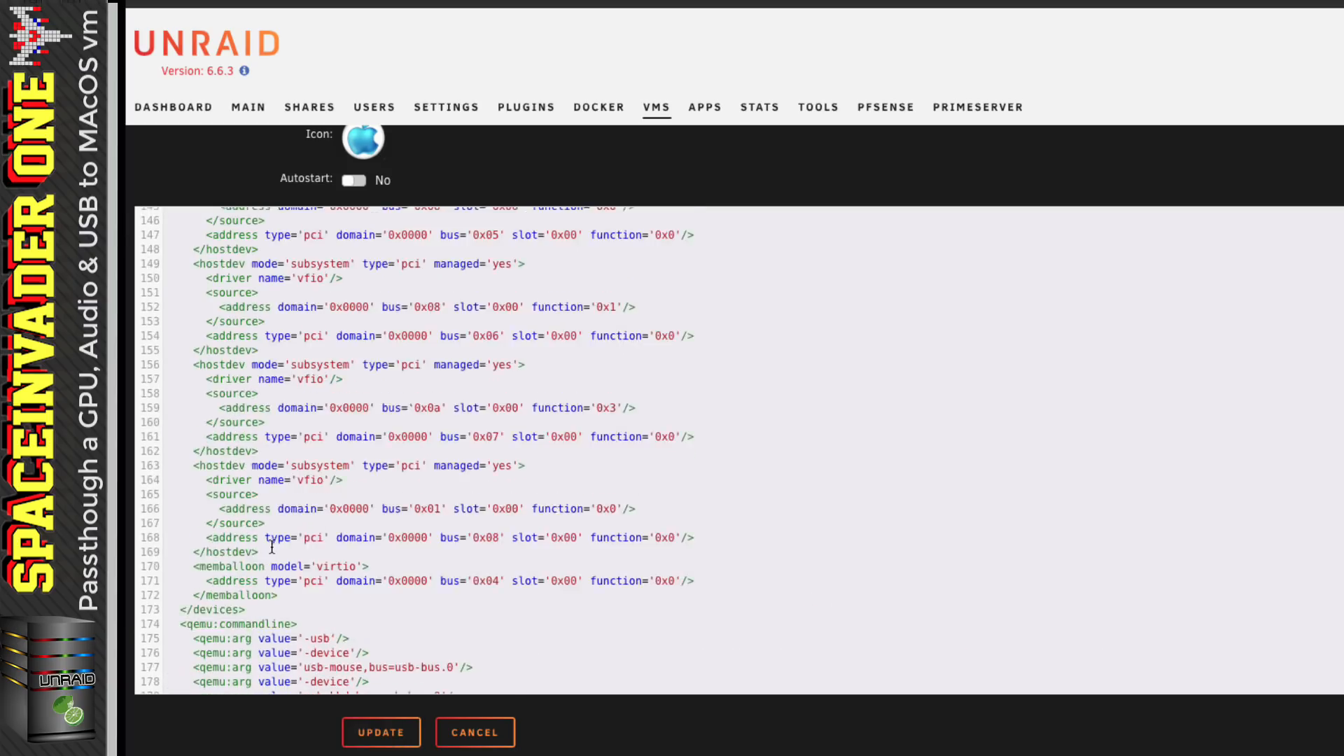
pyautogui.scroll(5, 271, 546)
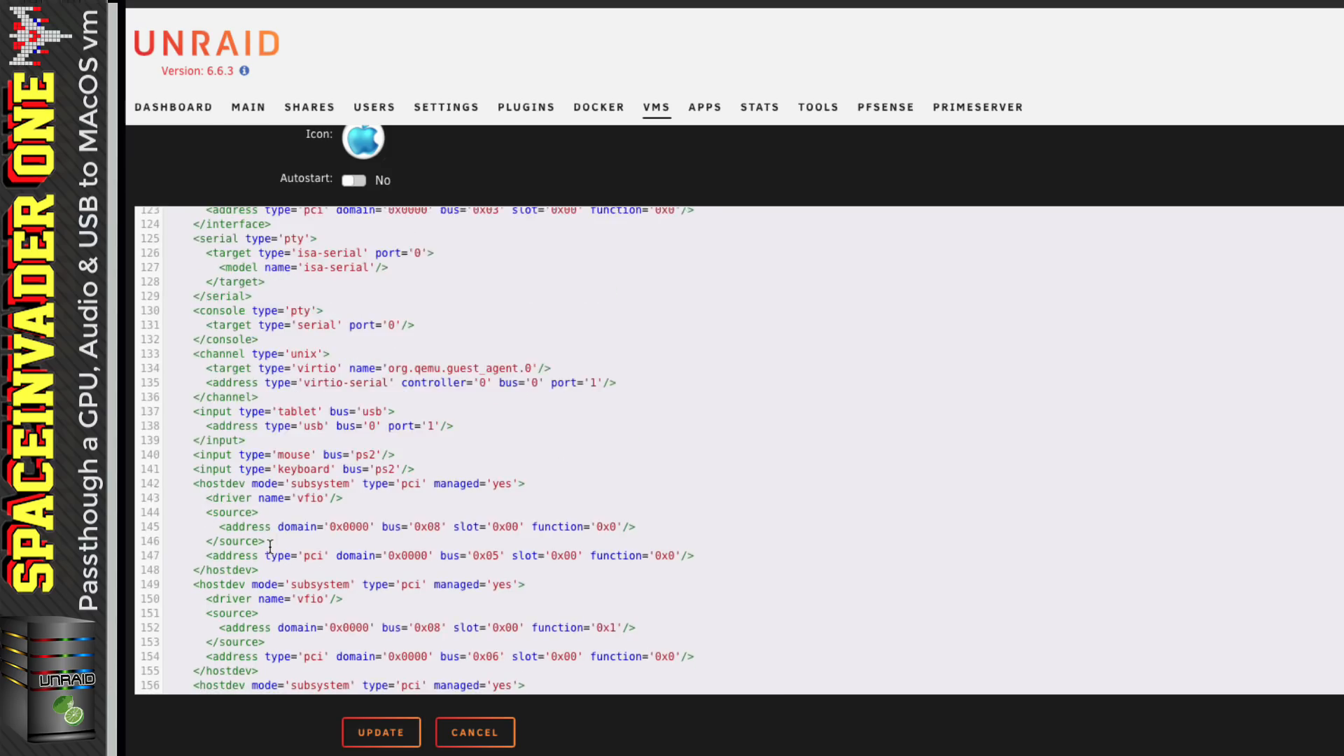
pyautogui.doubleClick(317, 304)
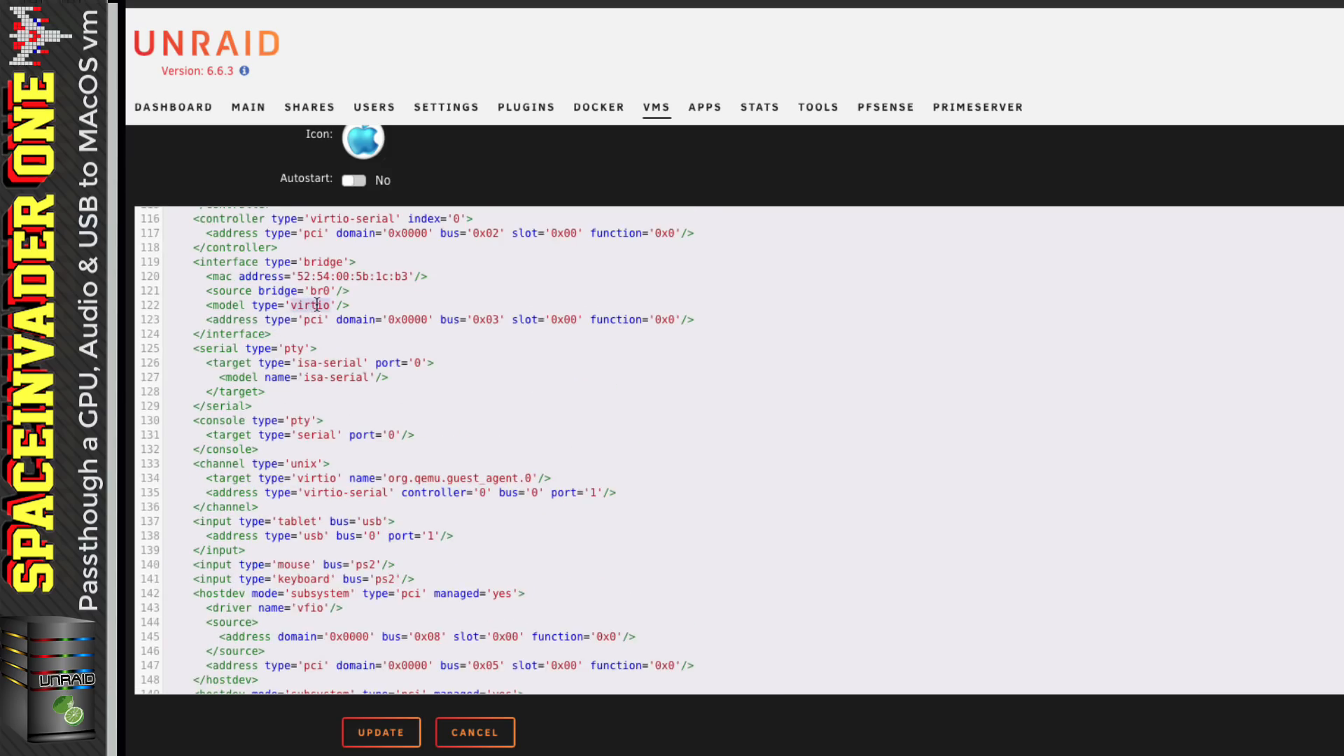
pyautogui.write('vmxnet3')
pyautogui.click(388, 732)
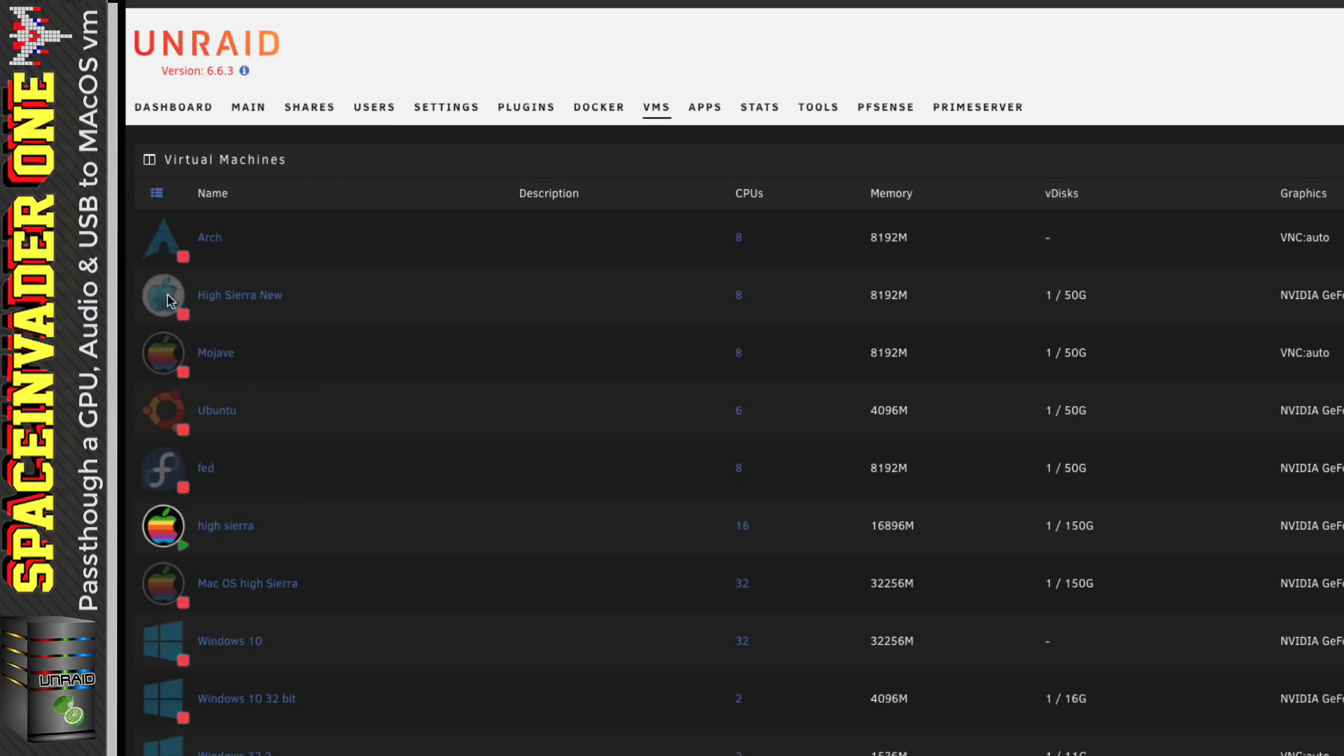
# Start the High Sierra New VM
pyautogui.click(165, 295)
pyautogui.click(205, 355)
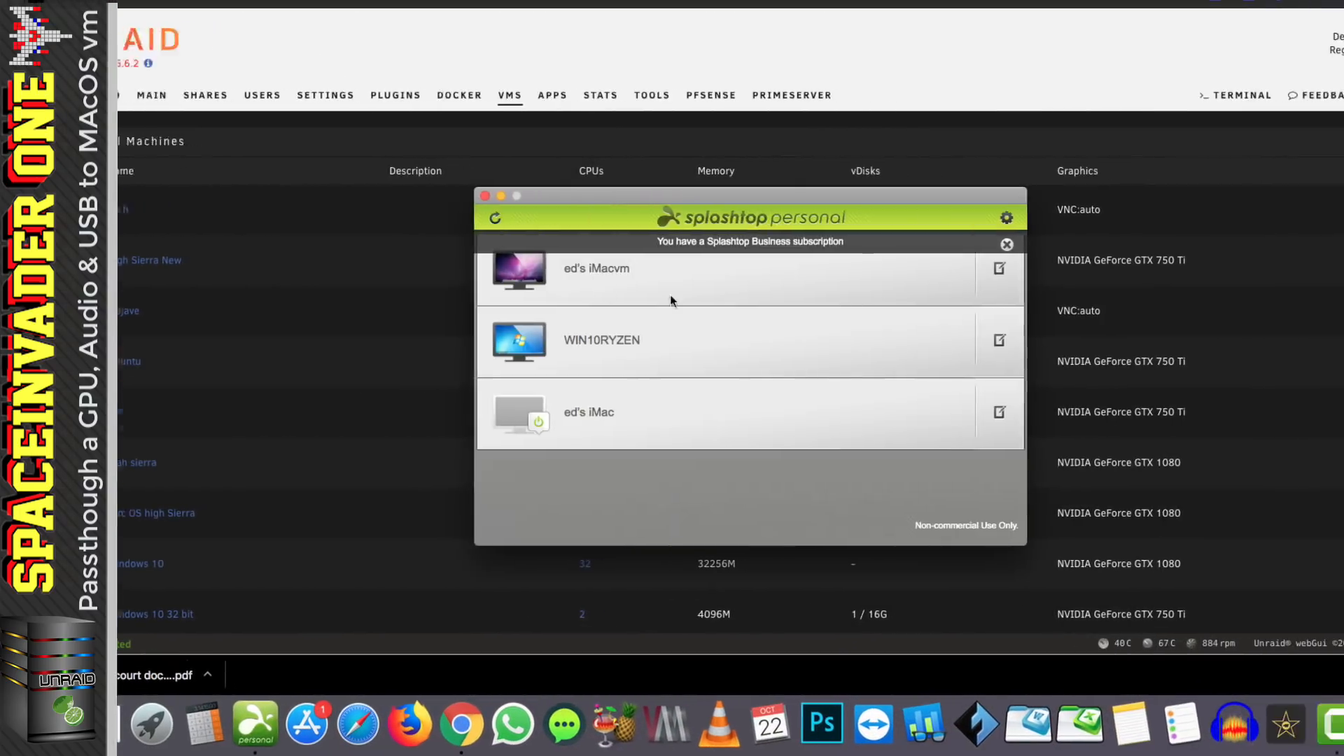
# Connect to the macOS VM through Splashtop Personal and log in with the account password
pyautogui.click(670, 295)
pyautogui.click(784, 276)
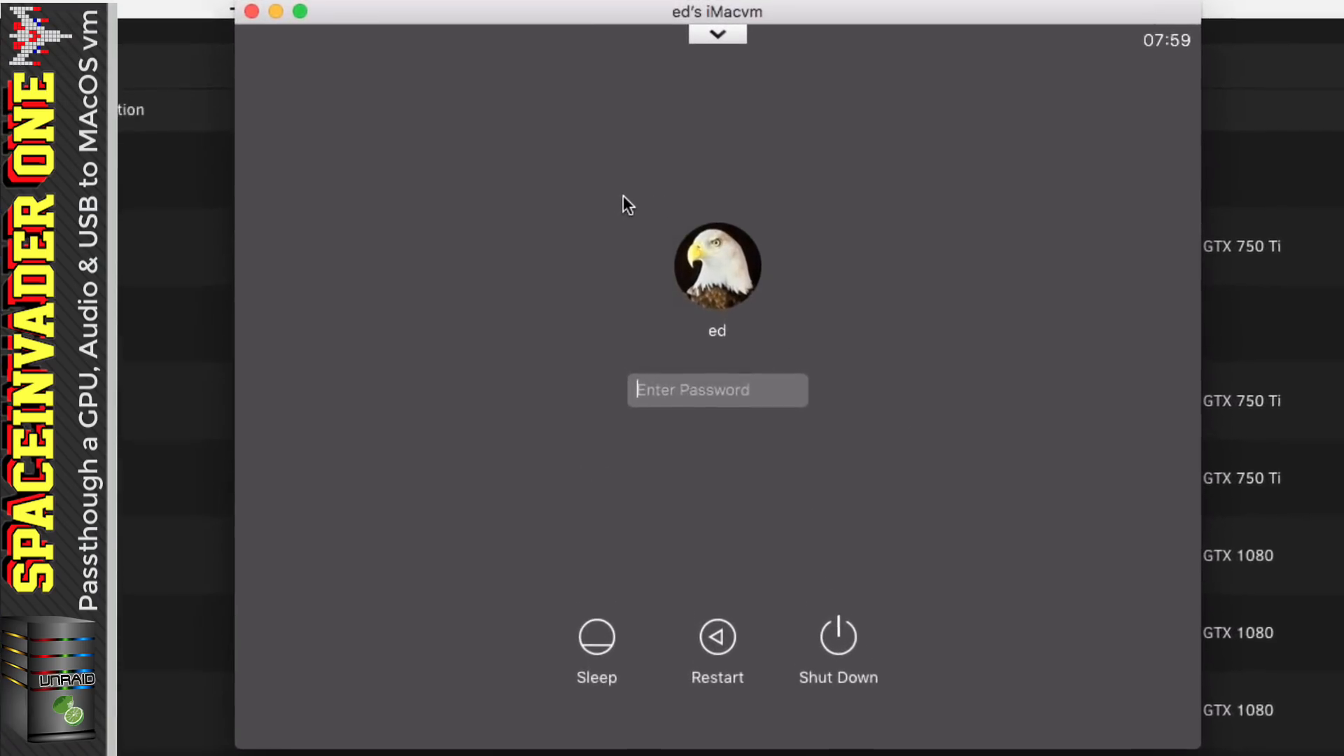
pyautogui.write('****')
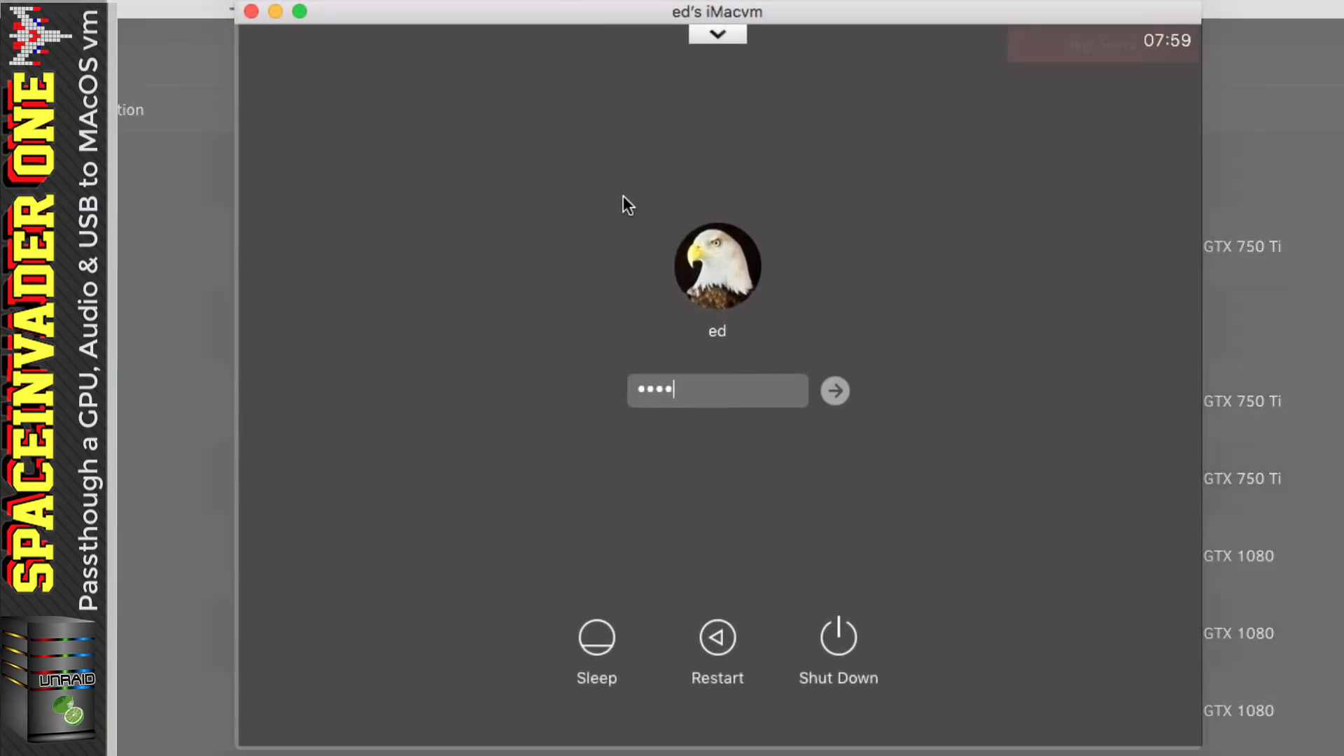
pyautogui.press('Return')
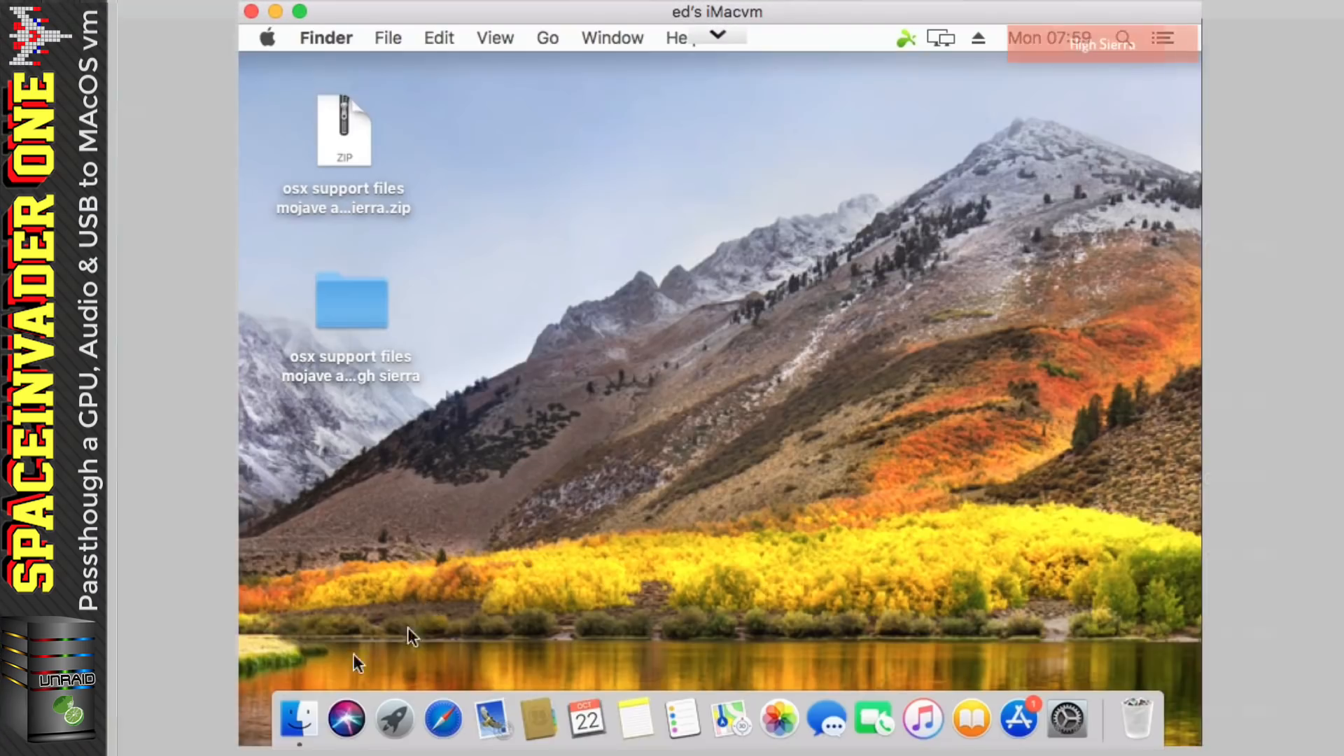
# Launch Clover Configurator from Applications and mount the current boot disk's EFI partition, authorising with the account password
pyautogui.click(302, 716)
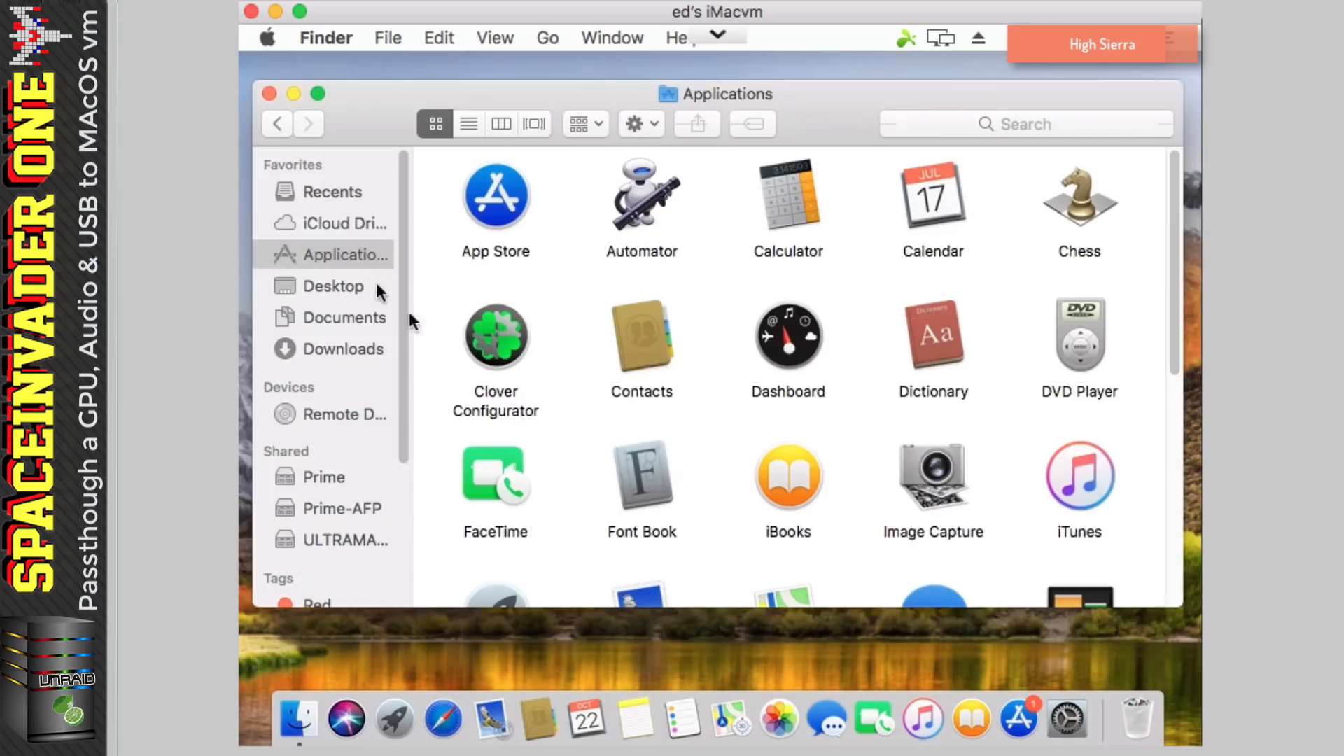
pyautogui.doubleClick(485, 340)
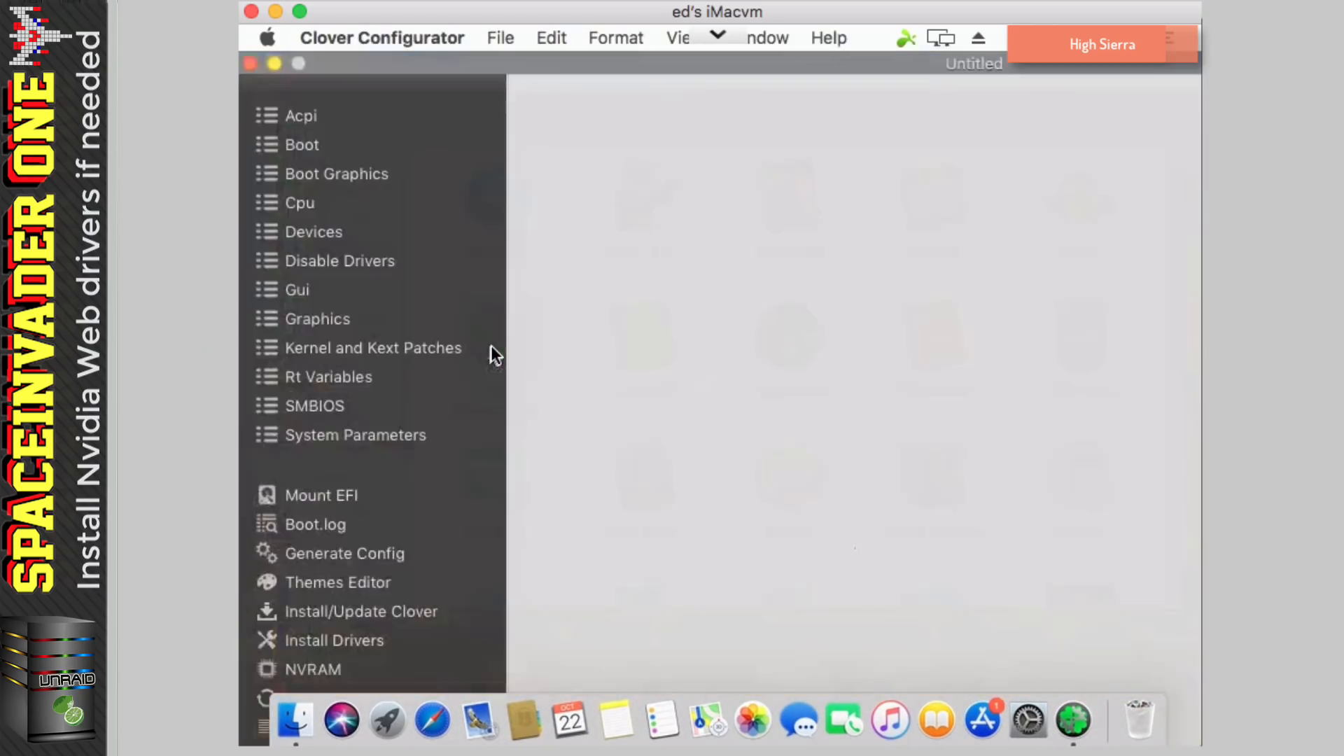
pyautogui.click(327, 504)
pyautogui.moveTo(790, 72); pyautogui.dragTo(241, 69)
pyautogui.click(1038, 620)
pyautogui.write('••••')
pyautogui.click(920, 388)
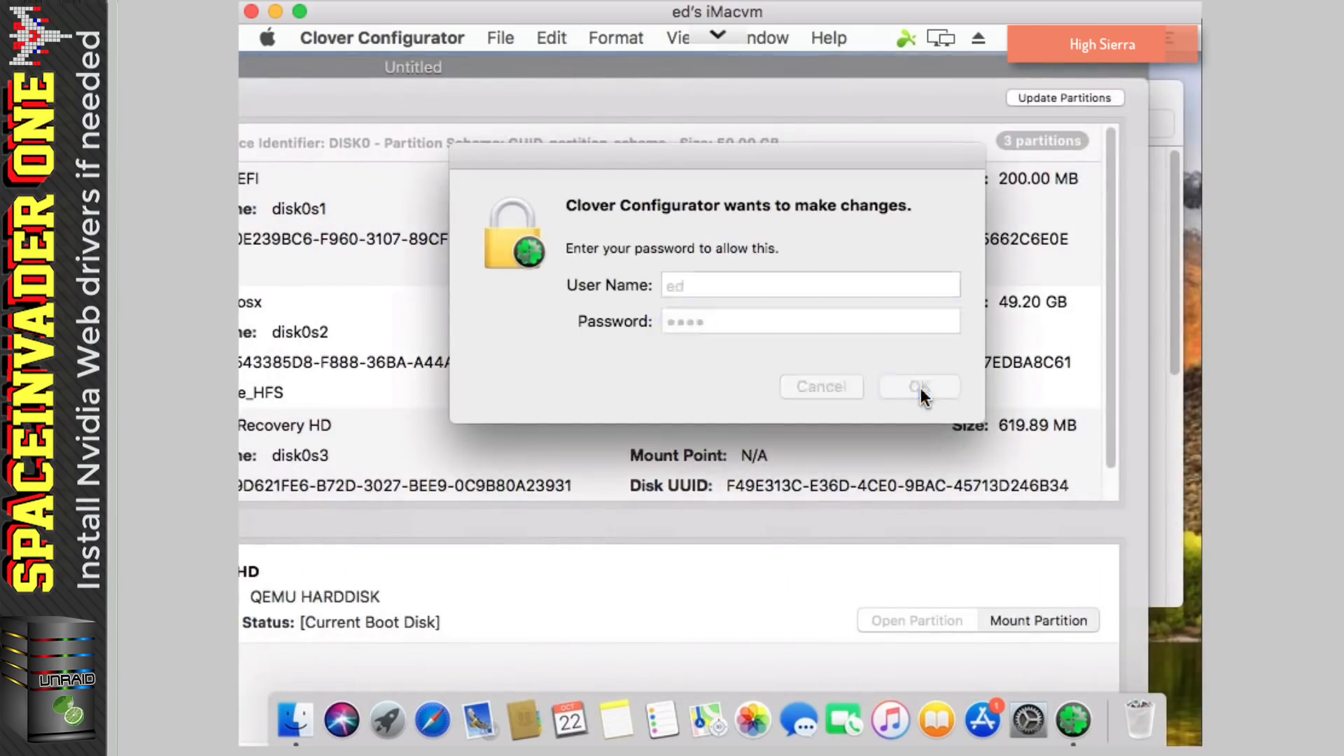
# Open config.plist from the EFI partition's CLOVER folder with Clover Configurator
pyautogui.doubleClick(513, 226)
pyautogui.doubleClick(510, 228)
pyautogui.rightClick(759, 239)
pyautogui.moveTo(798, 272)
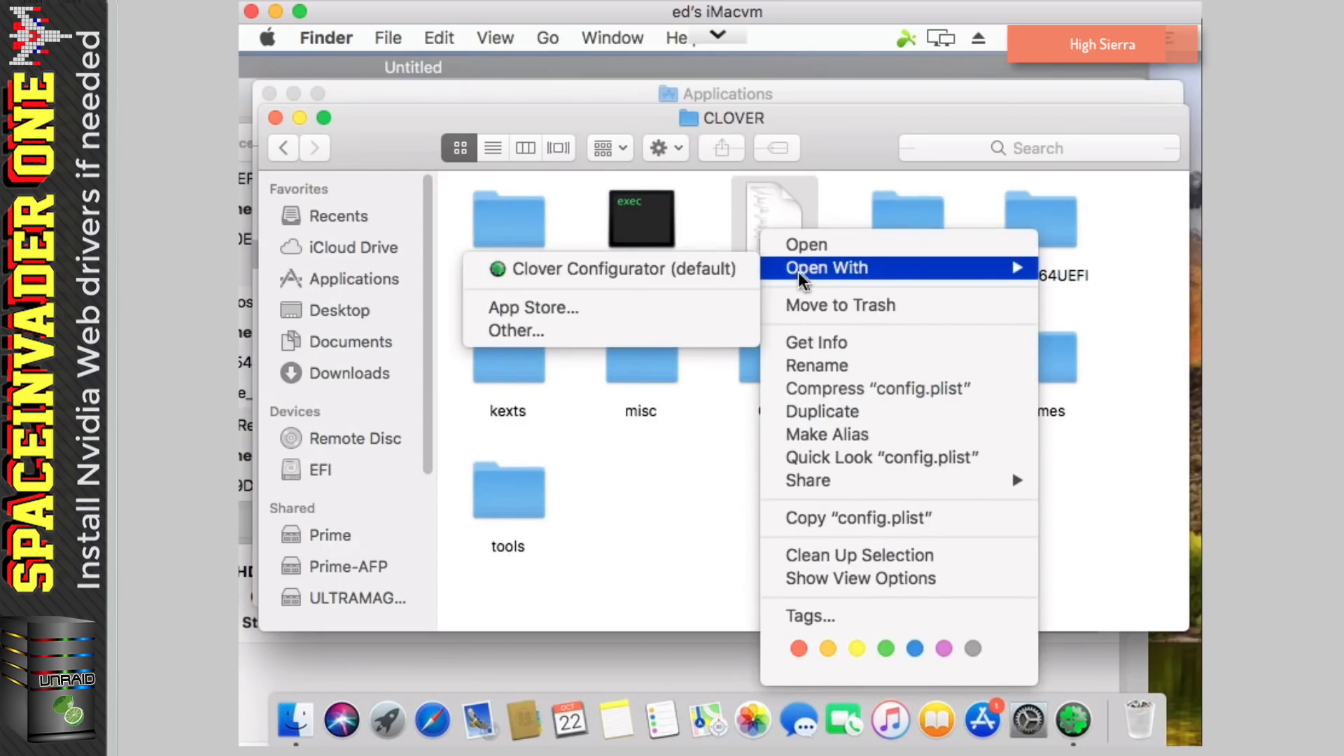
pyautogui.click(717, 269)
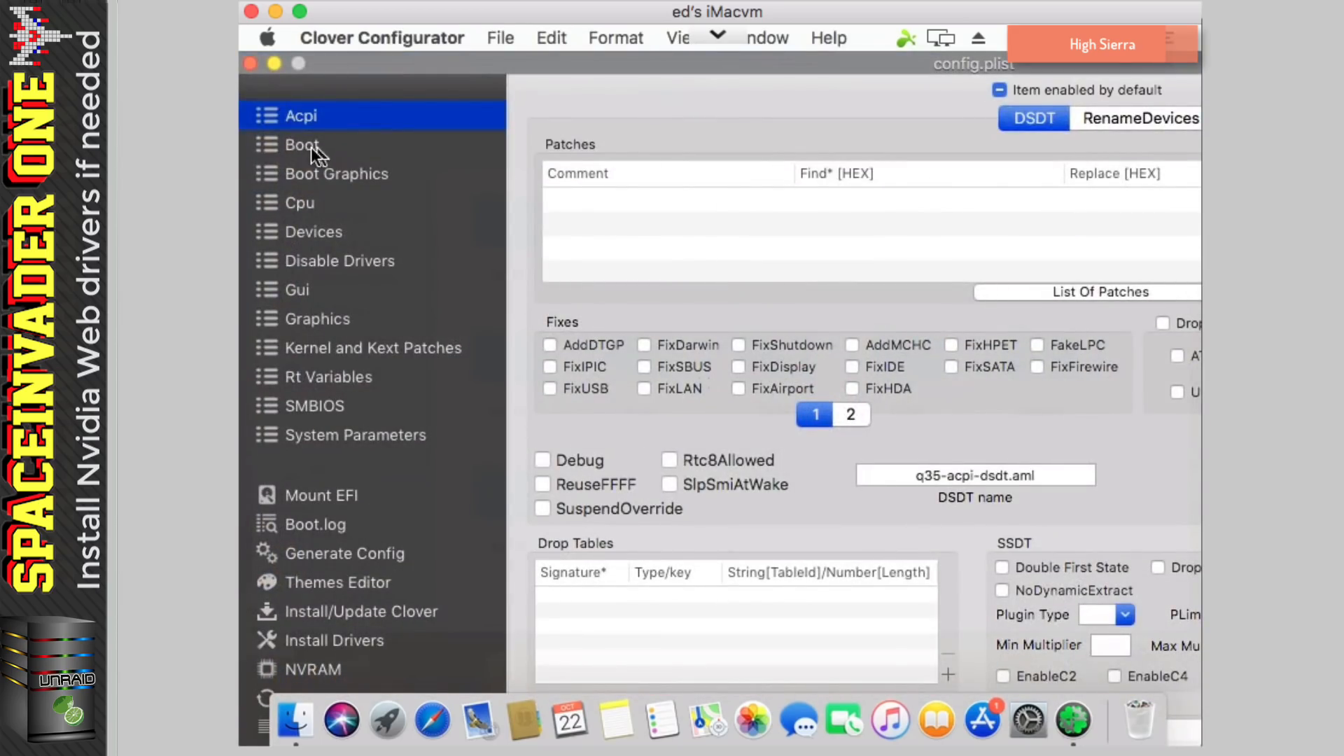
# Enable the nvda_drv=1 boot argument in config.plist and bring up the NvidiaWeb option under System Parameters
pyautogui.click(311, 147)
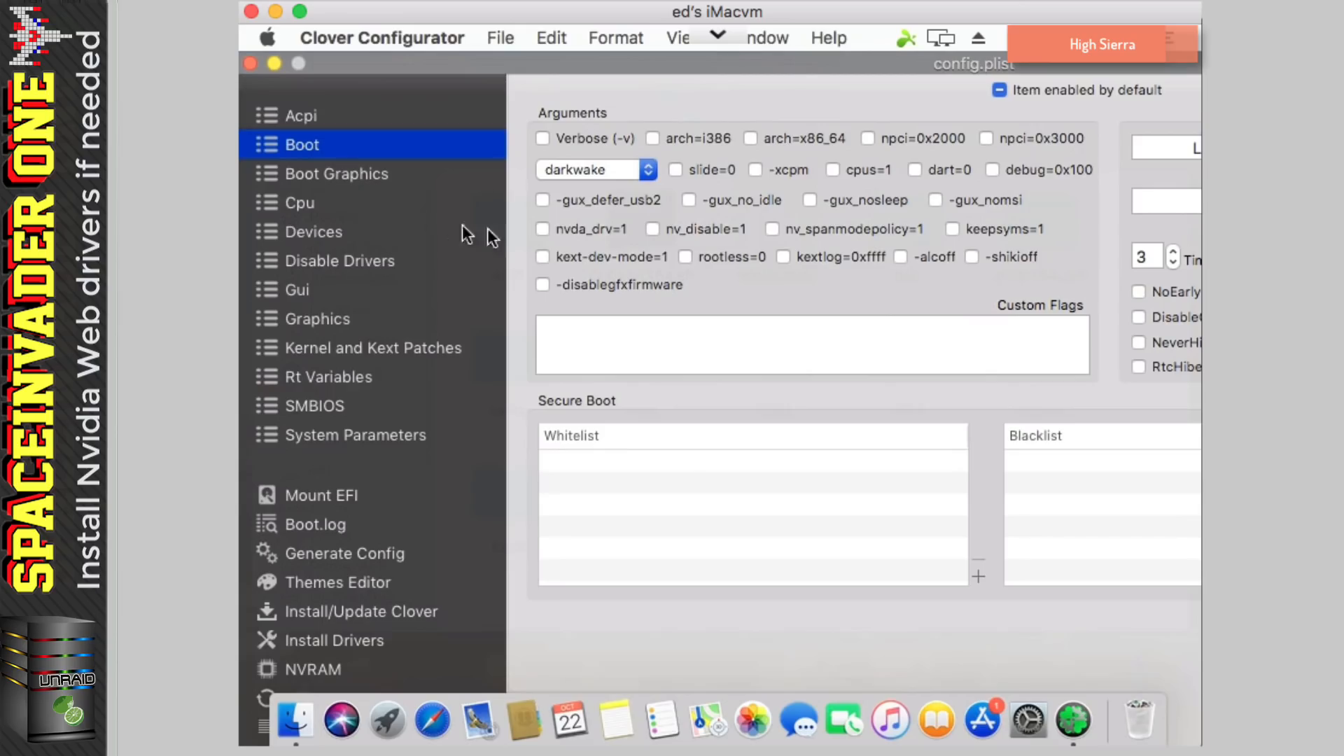
pyautogui.click(543, 230)
pyautogui.click(371, 435)
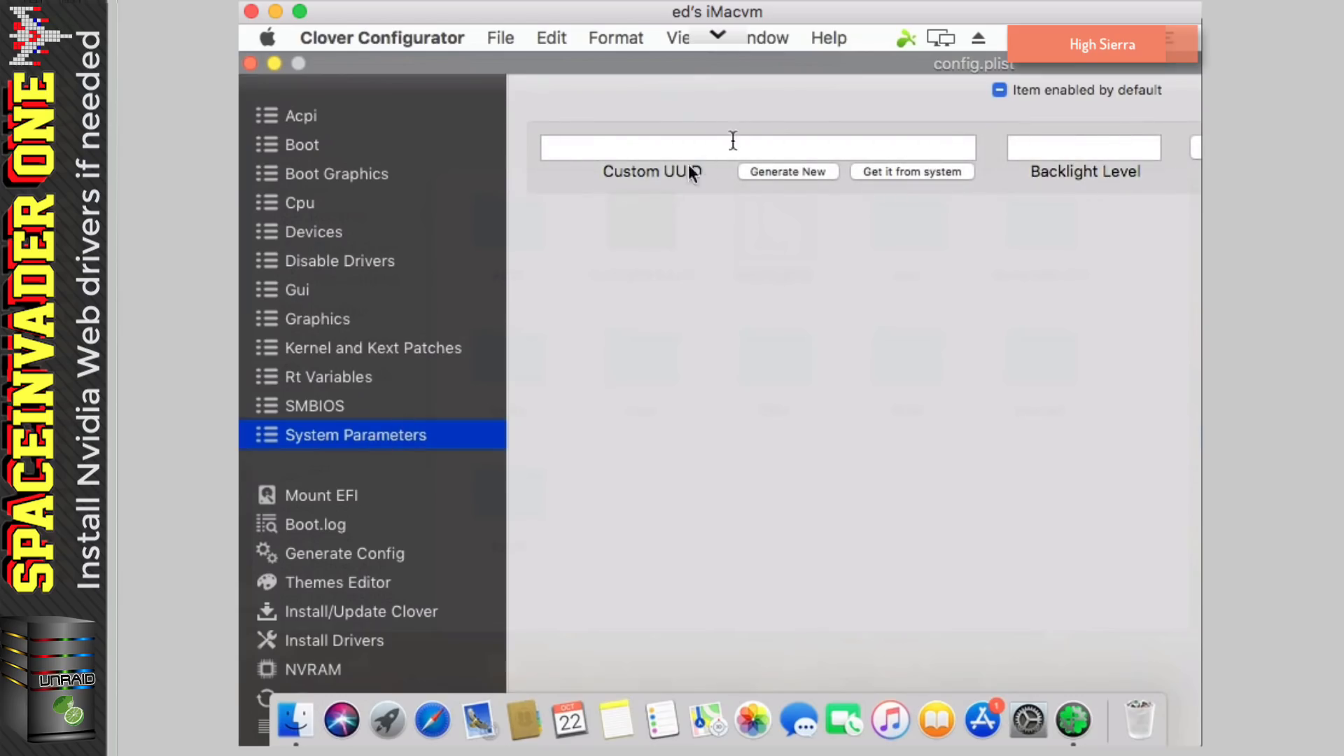
pyautogui.moveTo(861, 61); pyautogui.dragTo(454, 83)
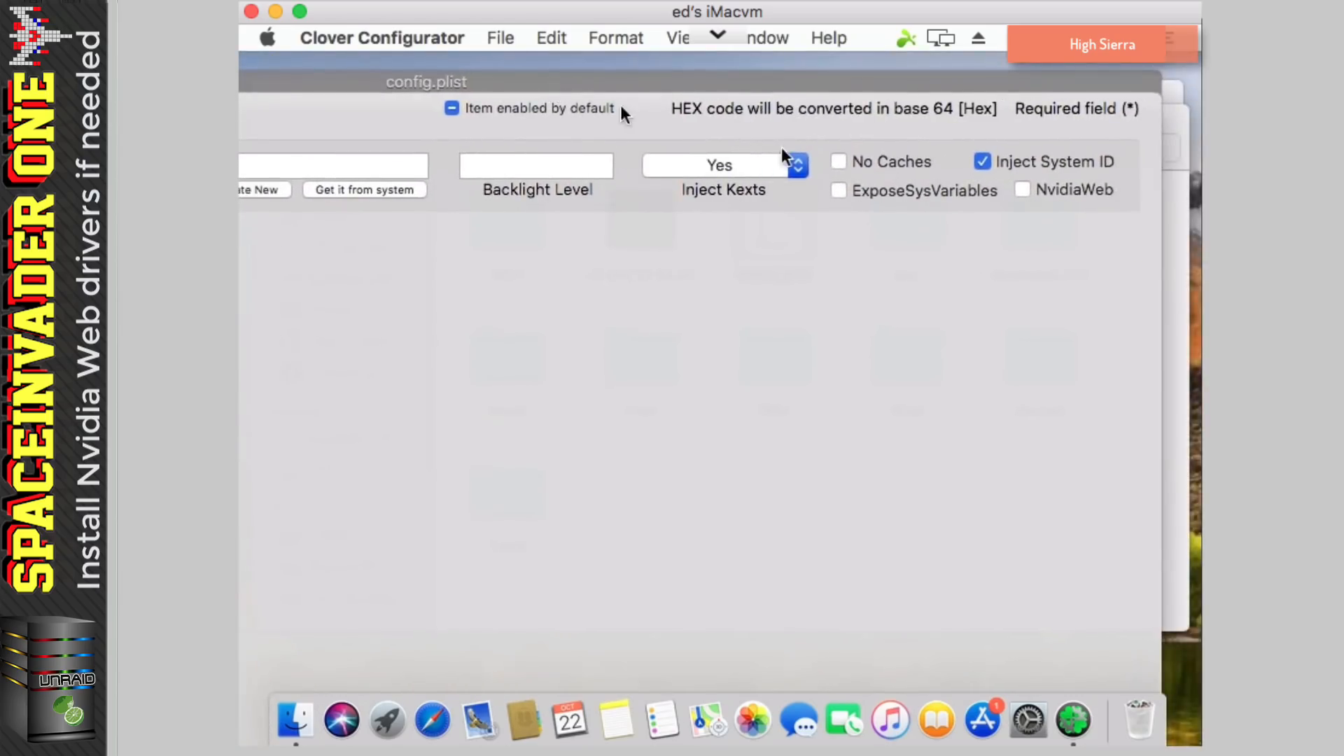
pyautogui.moveTo(414, 78); pyautogui.dragTo(825, 100)
pyautogui.moveTo(511, 103); pyautogui.dragTo(644, 90)
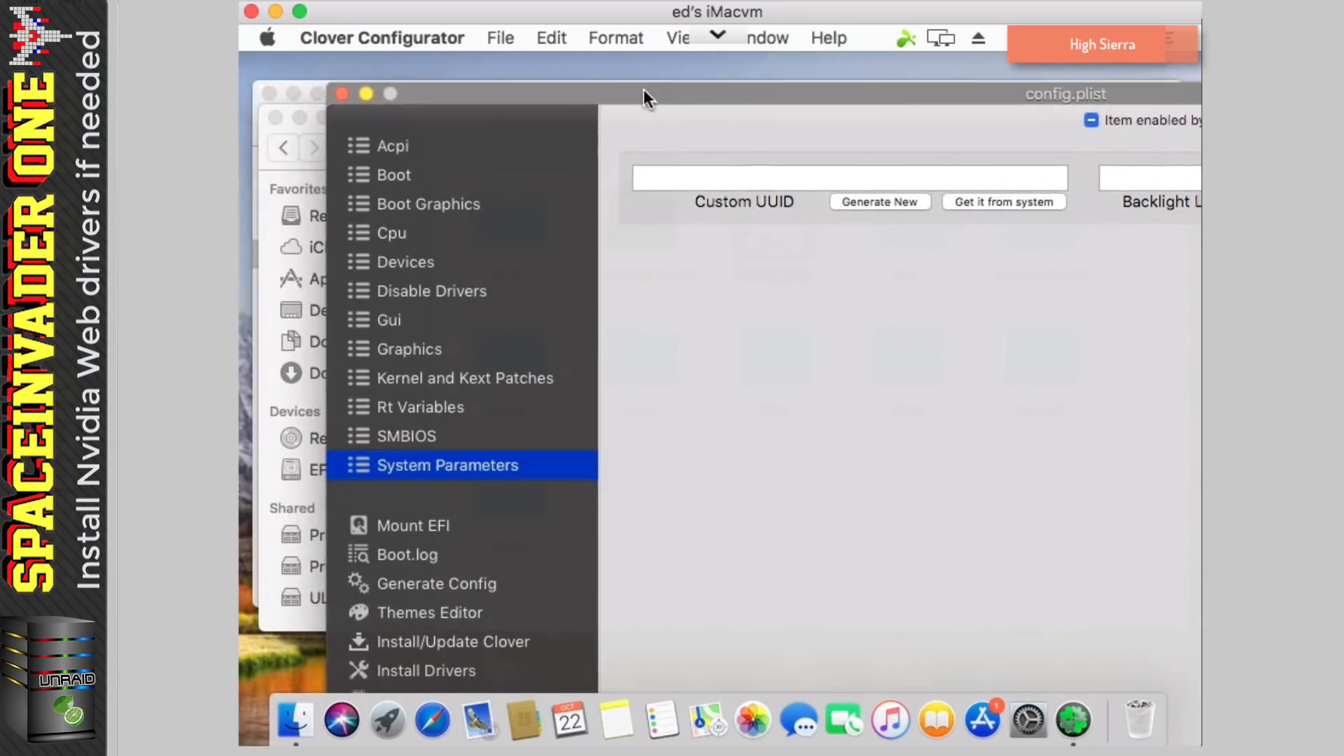
# Close config.plist keeping its changes, and close the CLOVER and Applications folder windows
pyautogui.click(341, 93)
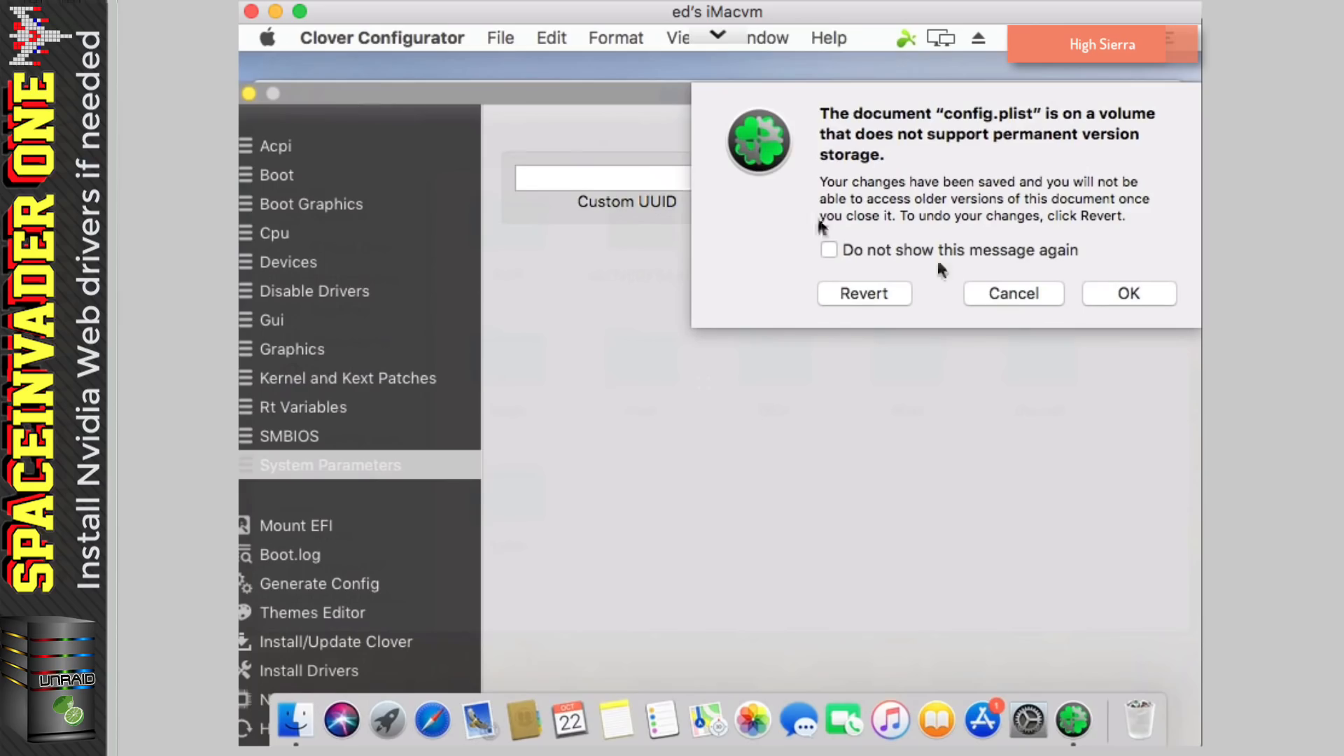
pyautogui.click(1105, 292)
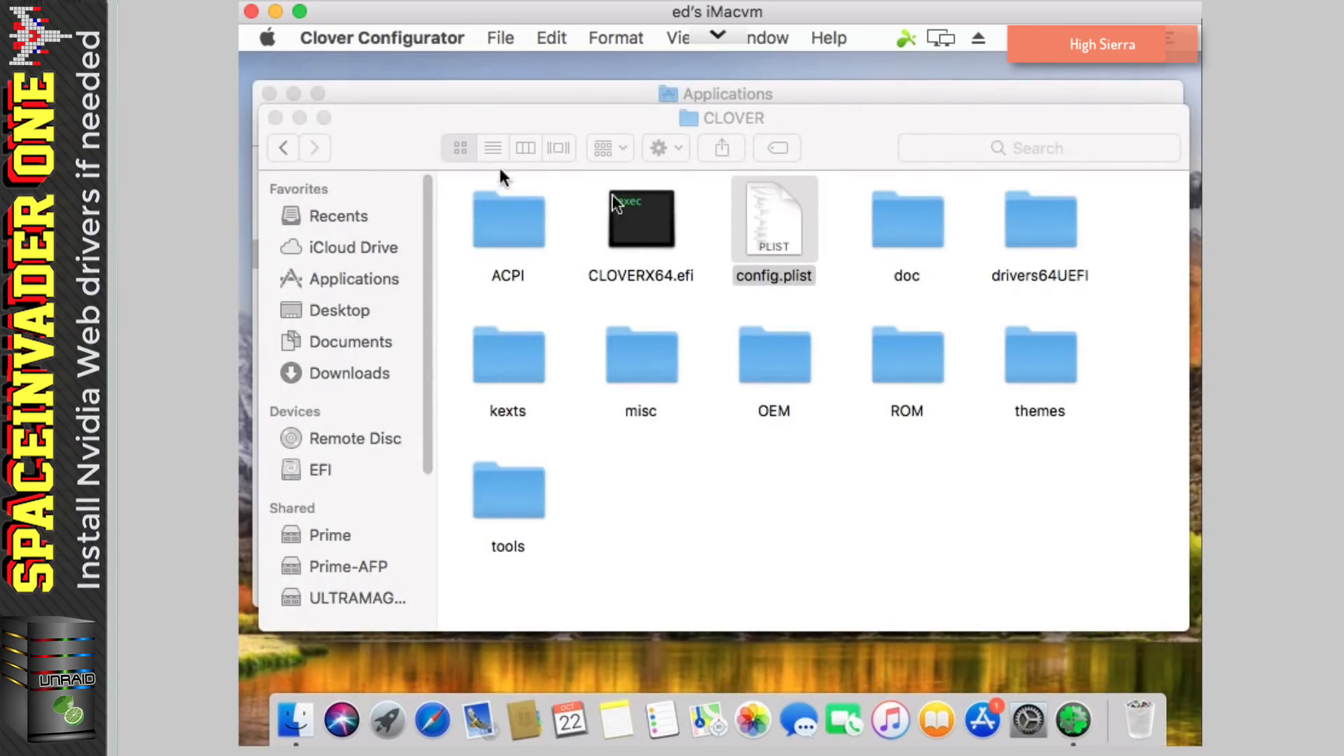
pyautogui.click(274, 118)
pyautogui.click(269, 96)
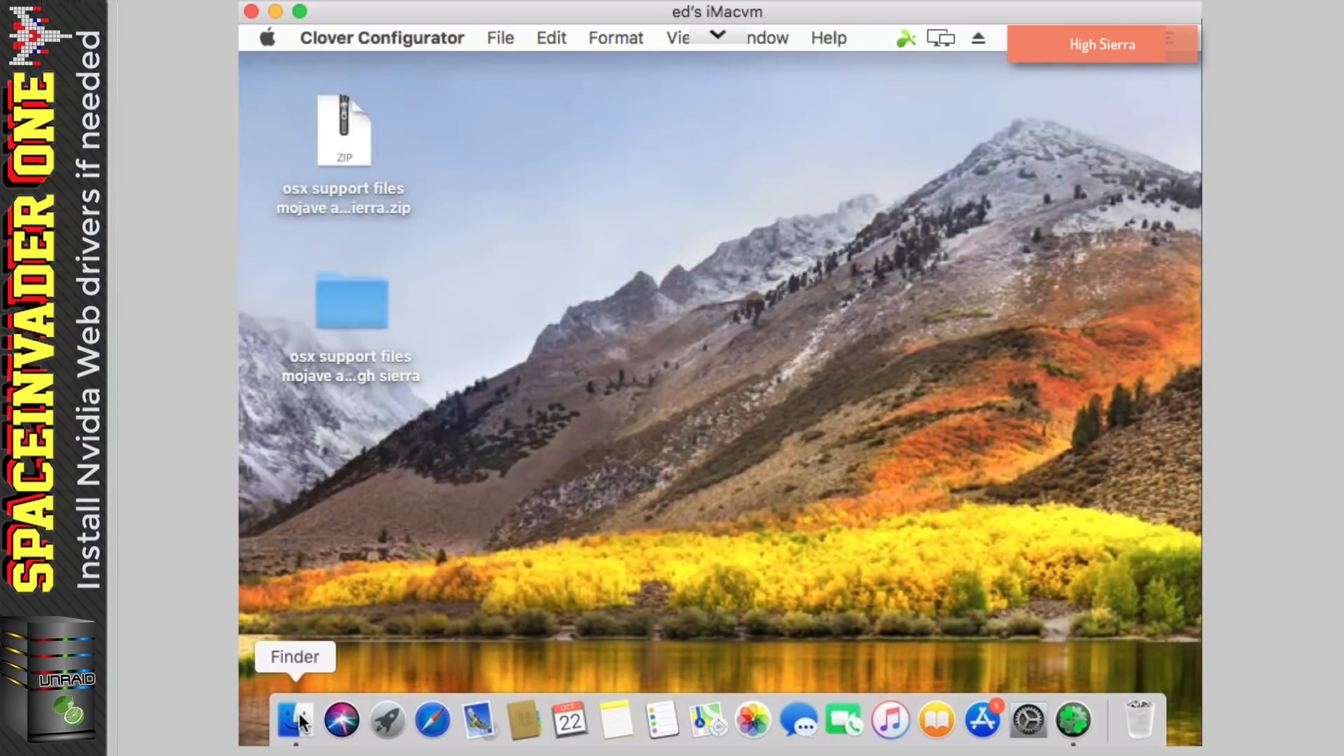
# Find Terminal by searching Finder for "term", launch it, and close the Finder window
pyautogui.click(292, 719)
pyautogui.click(946, 126)
pyautogui.write('term')
pyautogui.doubleClick(527, 360)
pyautogui.click(270, 95)
pyautogui.moveTo(486, 95); pyautogui.dragTo(661, 146)
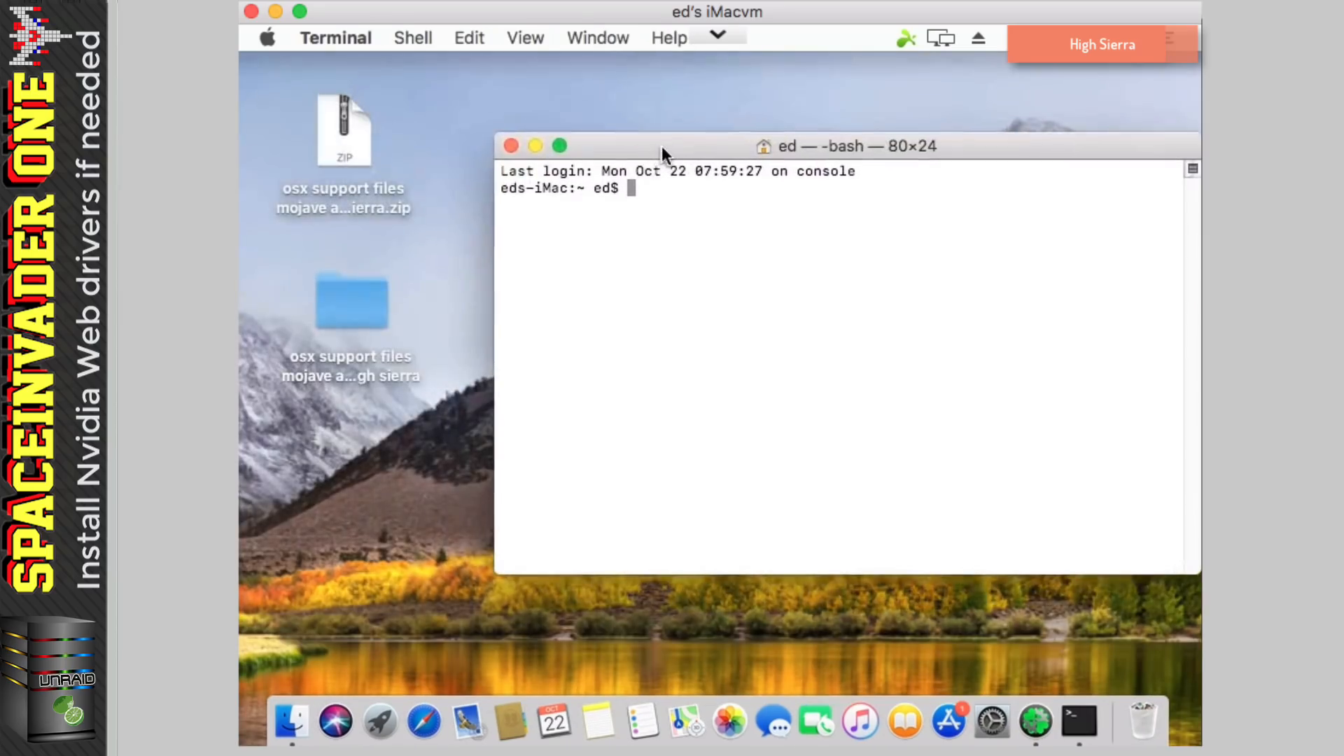
# Copy the nvidia-update bash command from Nvidia_GPUs_README.txt in the support files' other folder, and close the readme and folder windows
pyautogui.doubleClick(345, 300)
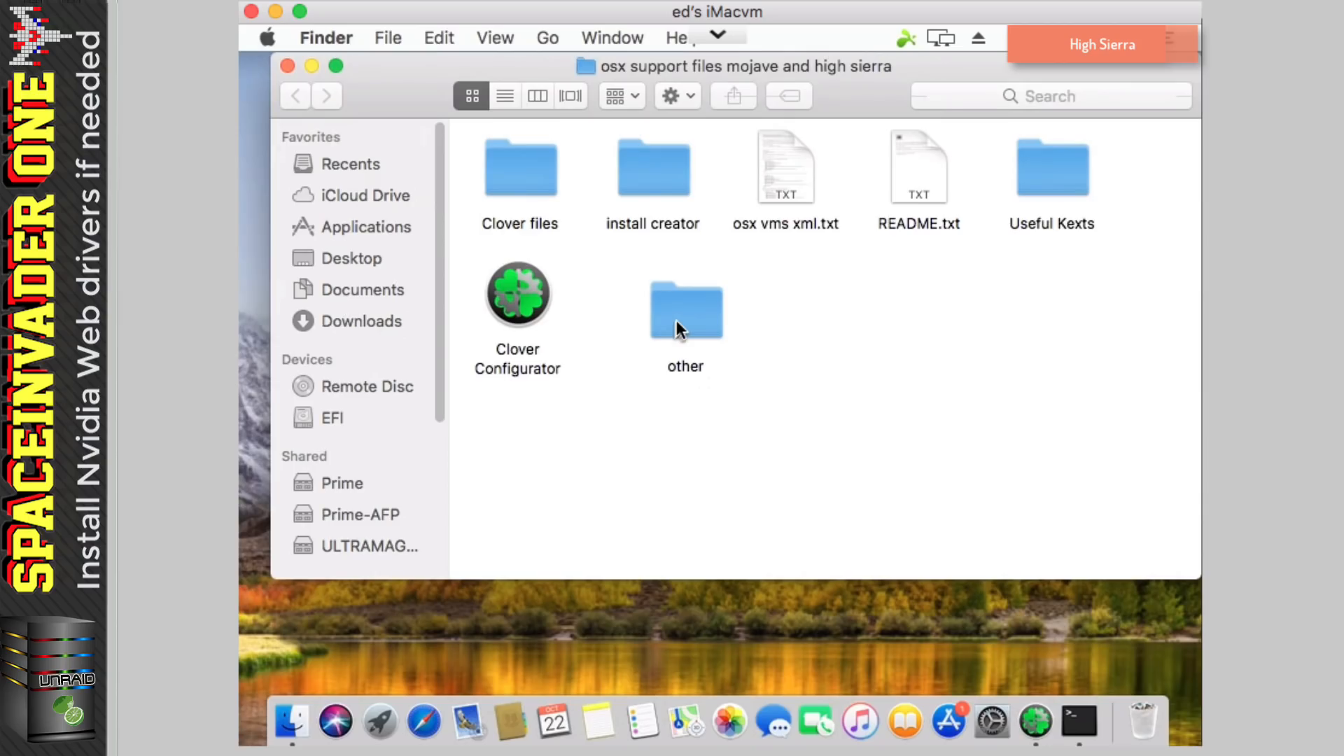
pyautogui.doubleClick(676, 322)
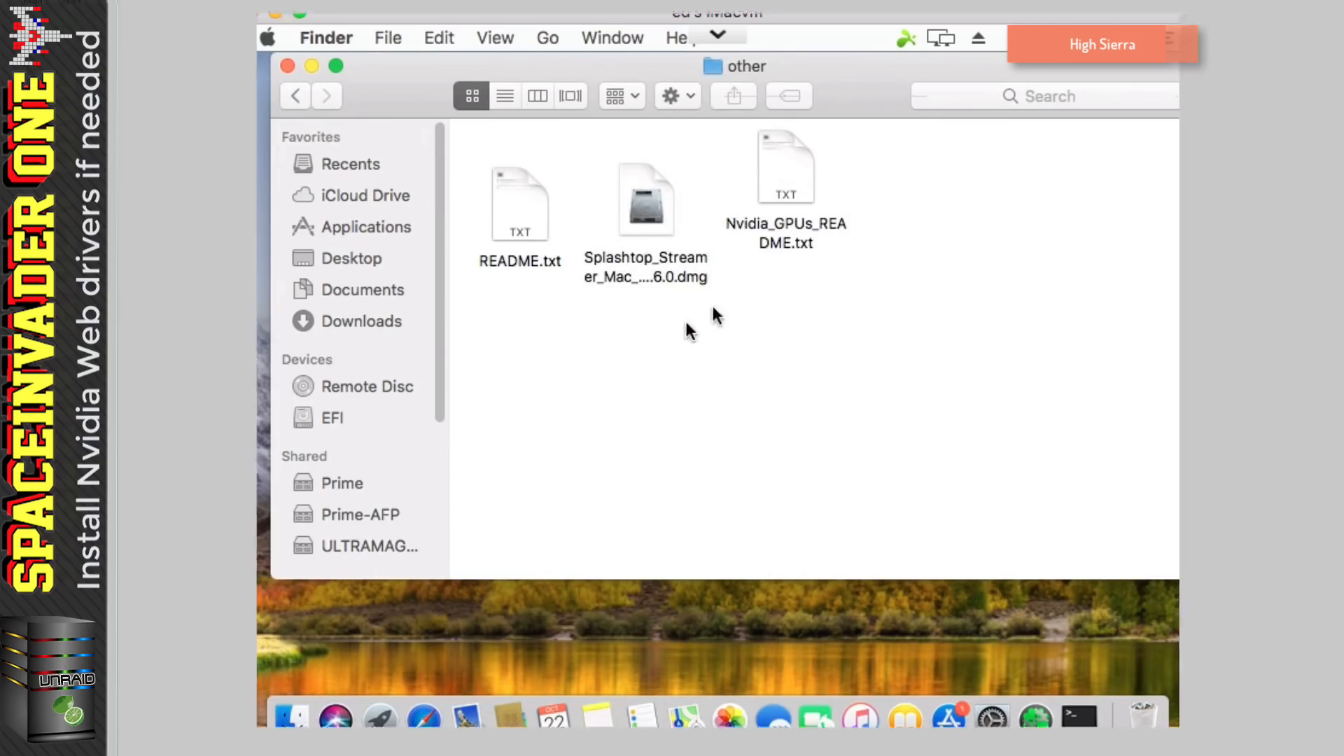
pyautogui.click(780, 185)
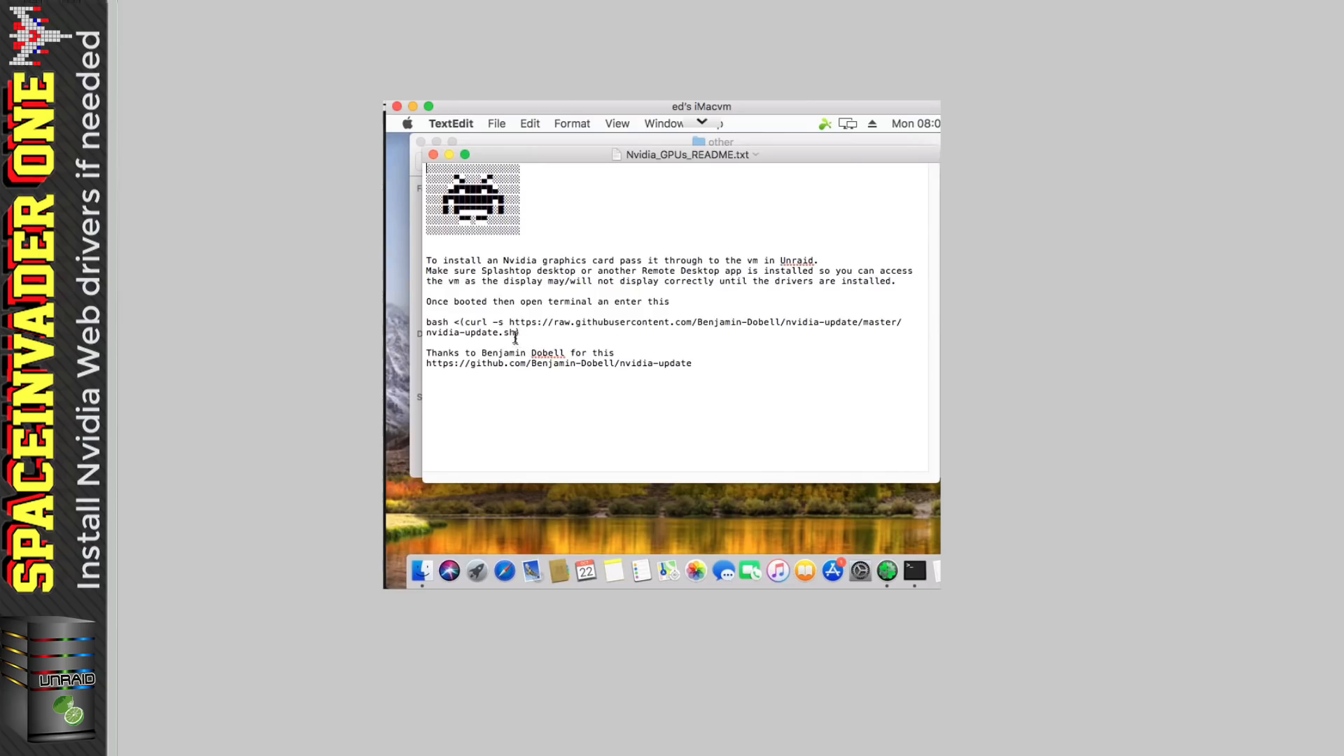
pyautogui.moveTo(520, 332); pyautogui.dragTo(447, 323)
pyautogui.moveTo(190, 193); pyautogui.dragTo(168, 196)
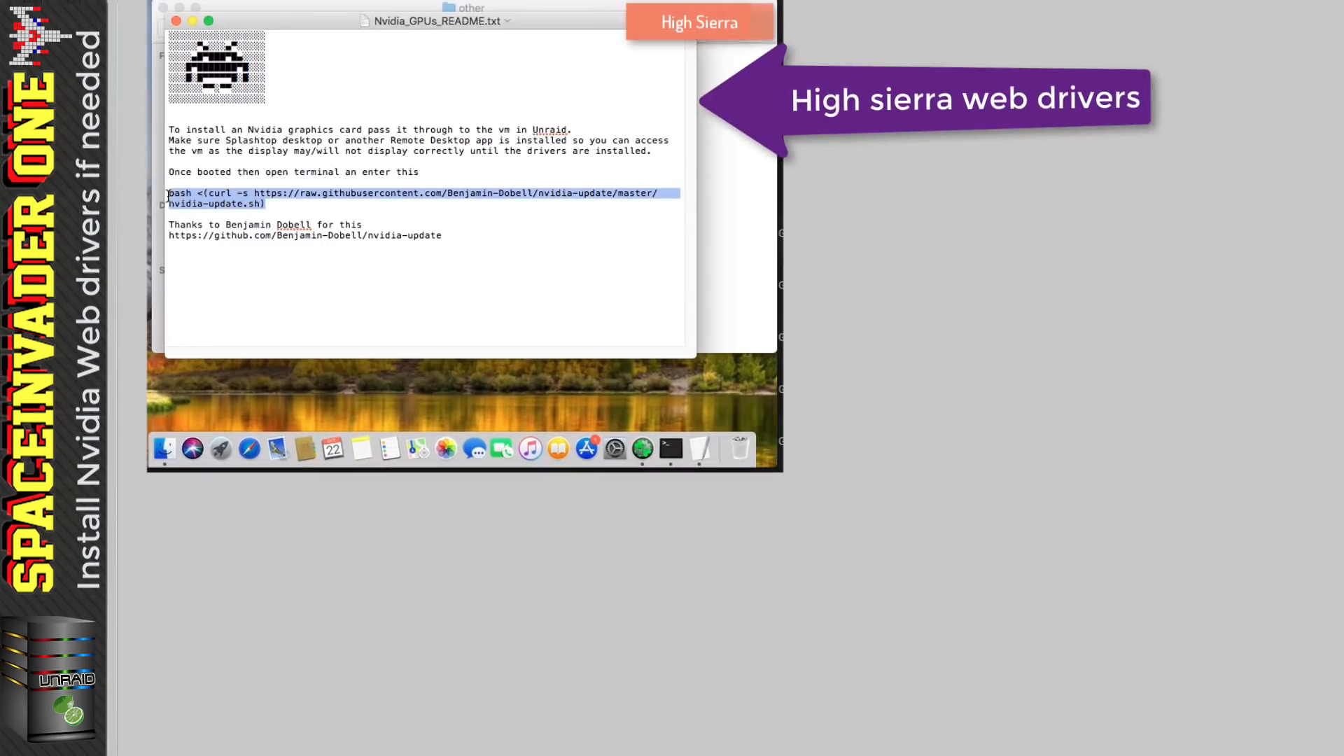
pyautogui.rightClick(177, 196)
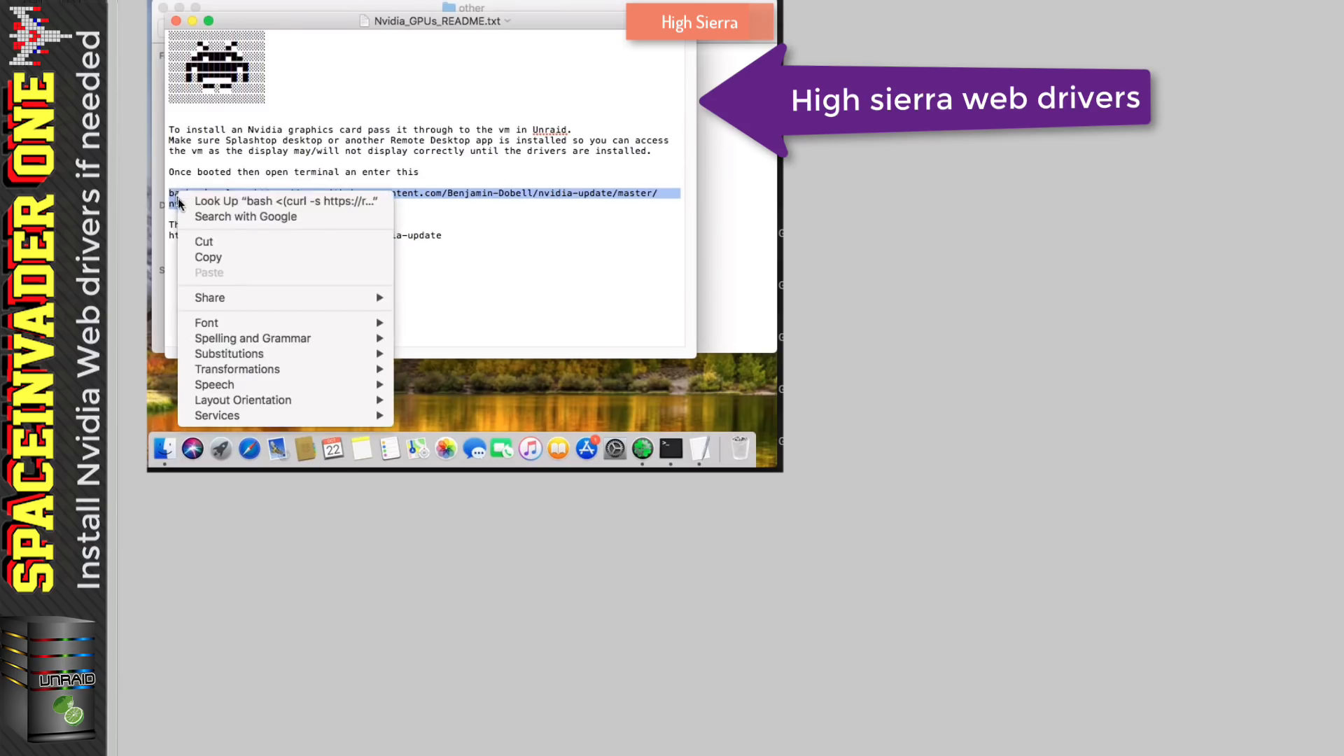
pyautogui.click(213, 258)
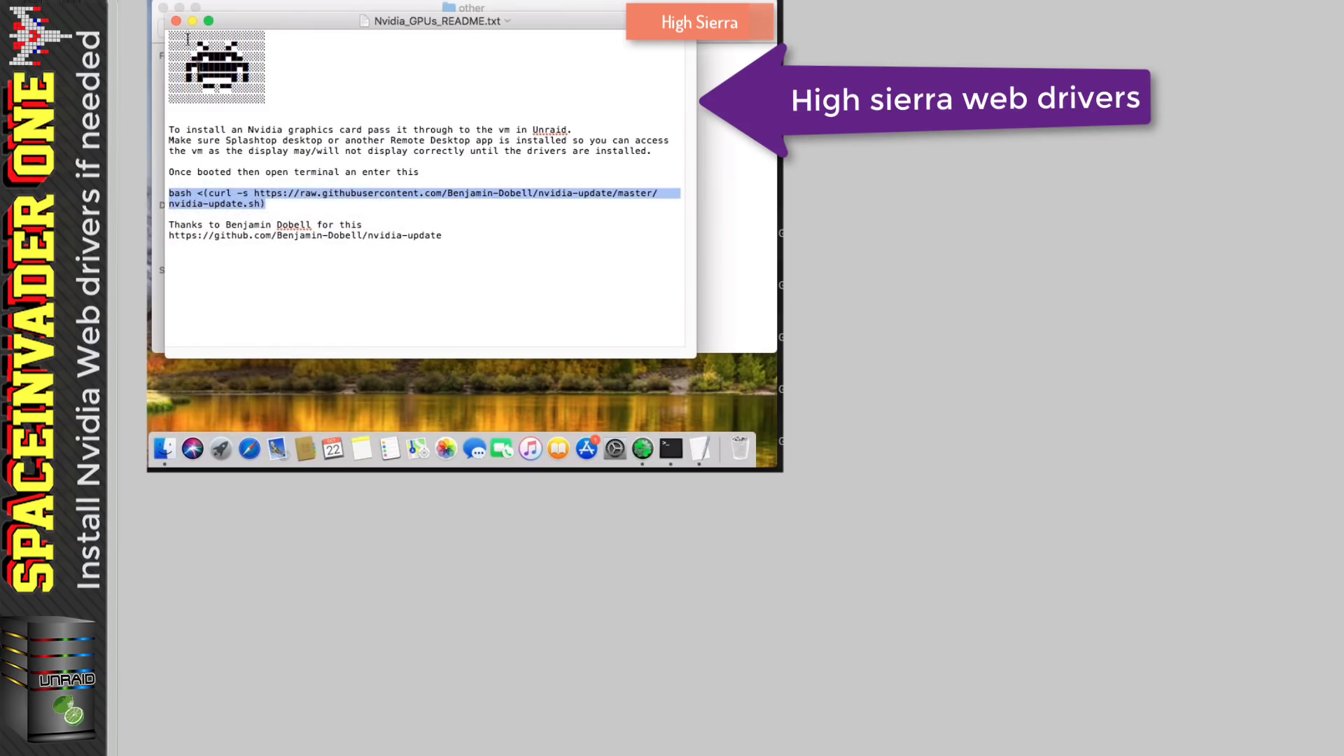
pyautogui.click(176, 21)
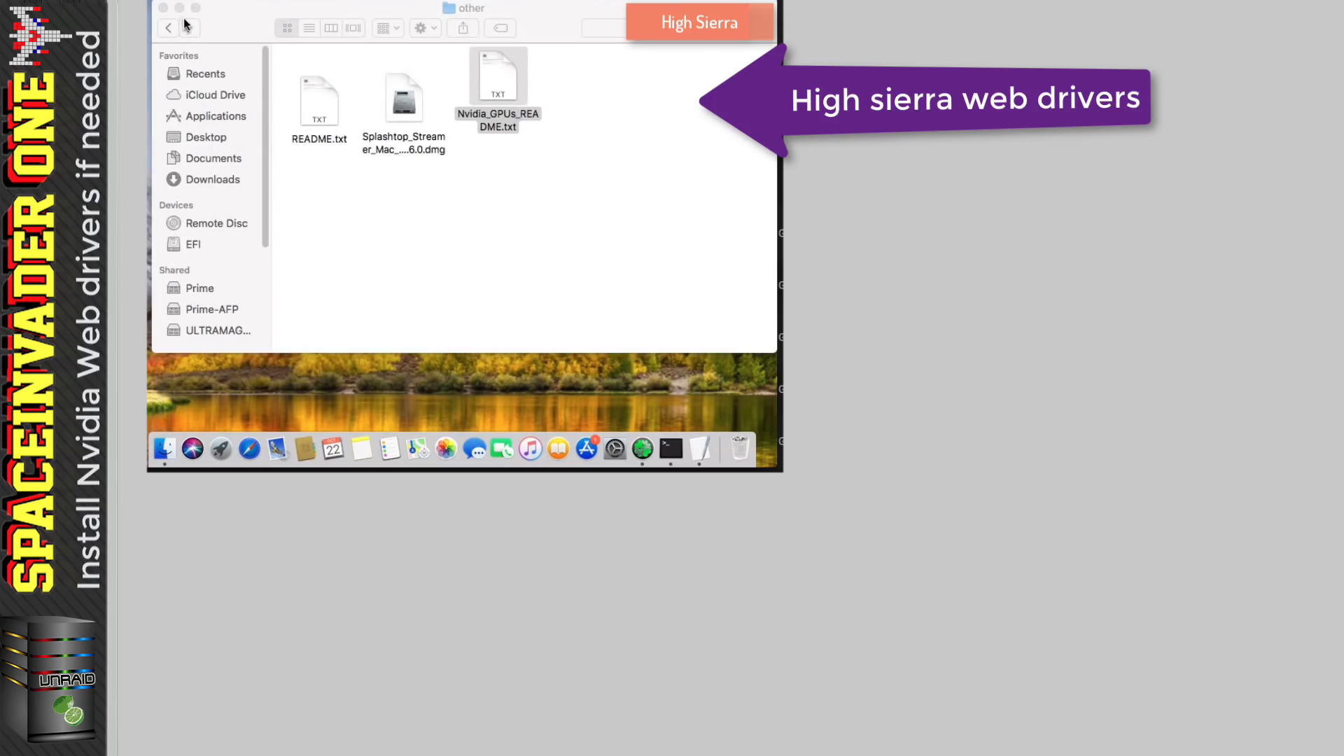
pyautogui.click(163, 8)
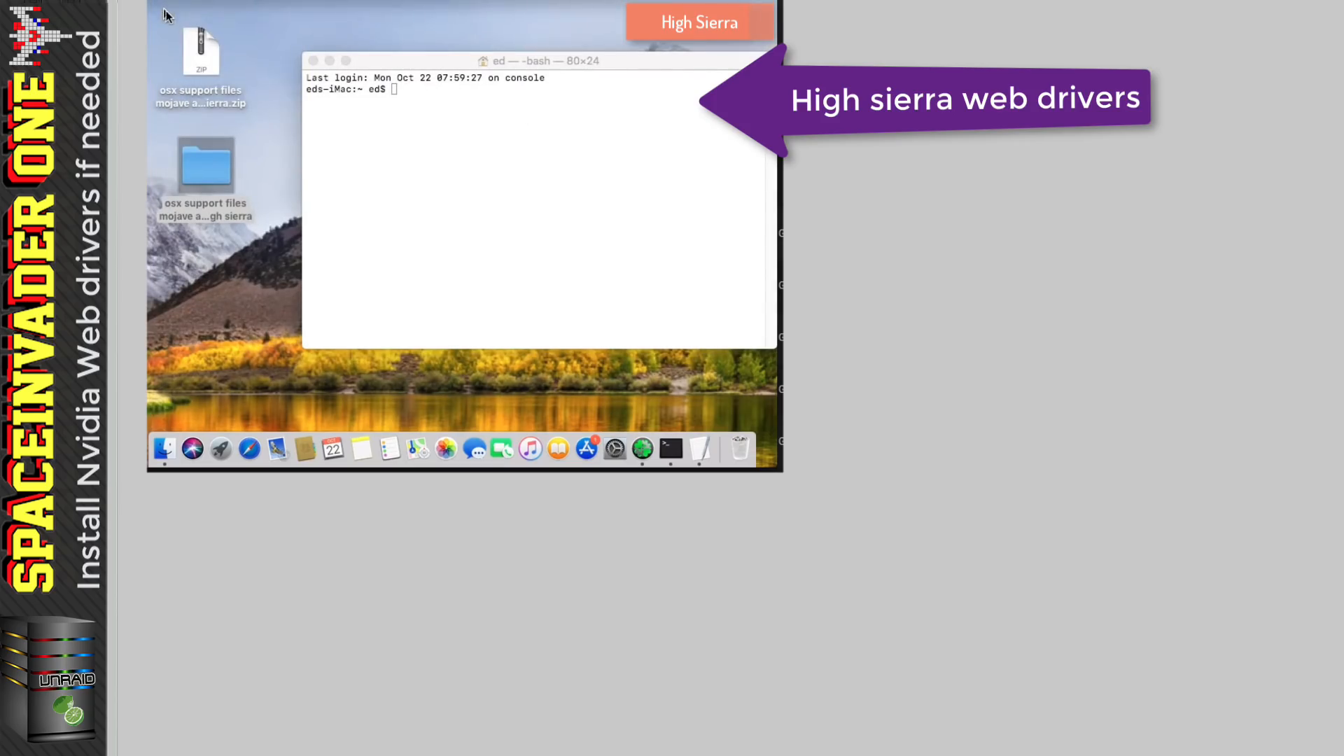
# Run the copied nvidia-update script in Terminal and enter the account password to install the Nvidia Web drivers
pyautogui.click(393, 88)
pyautogui.rightClick(393, 89)
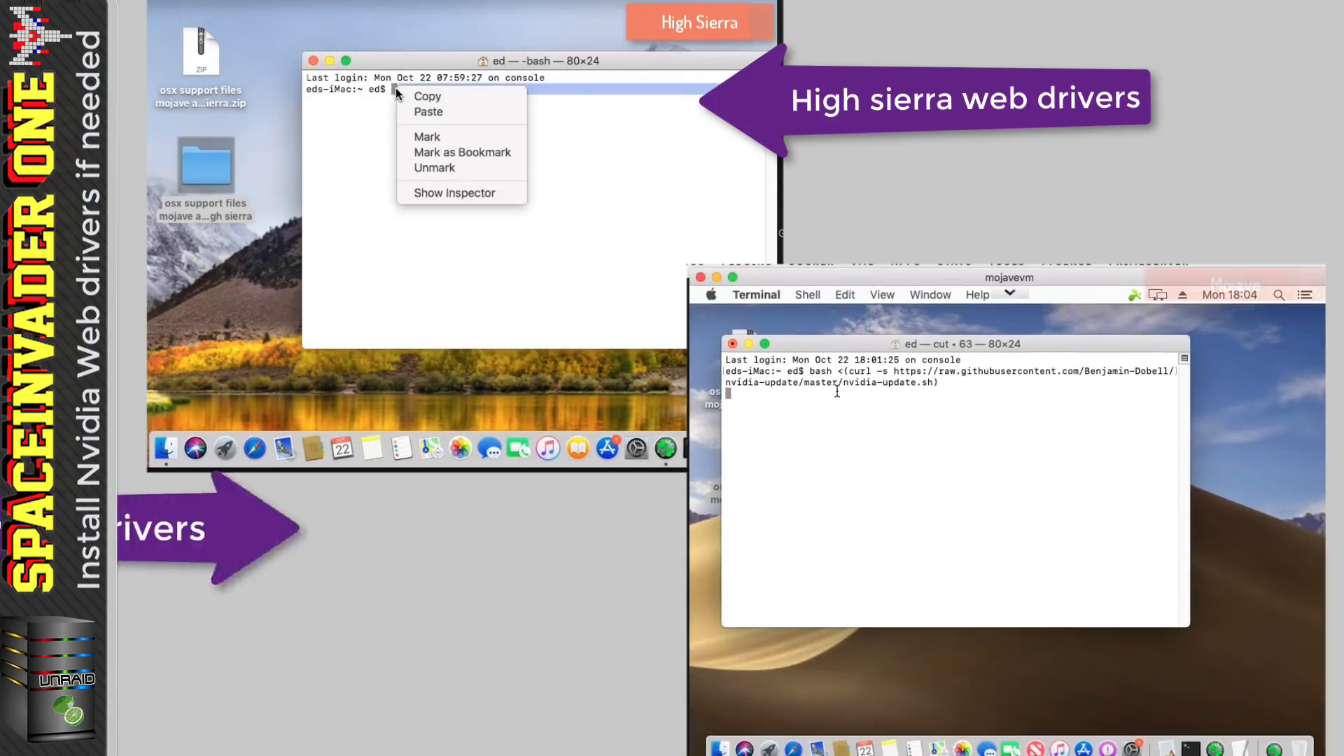
pyautogui.click(426, 112)
pyautogui.press('Return')
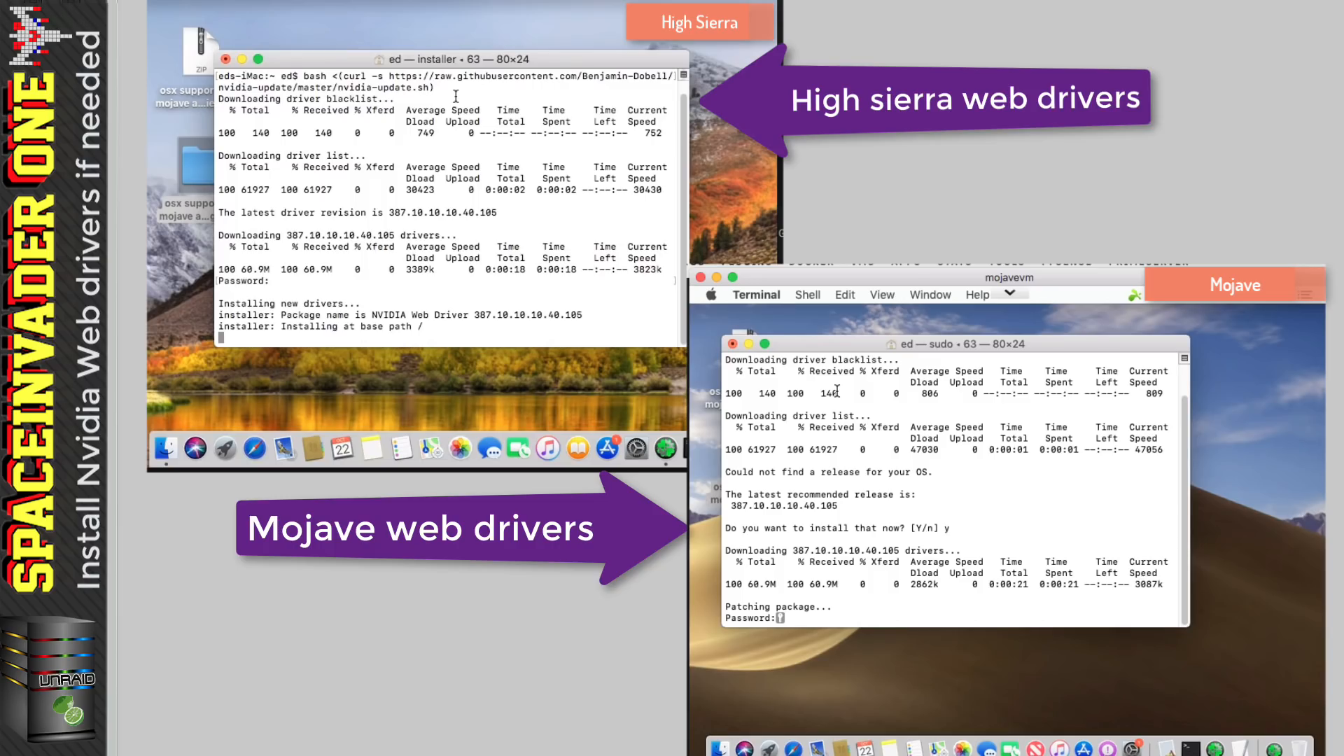
pyautogui.press('Return')
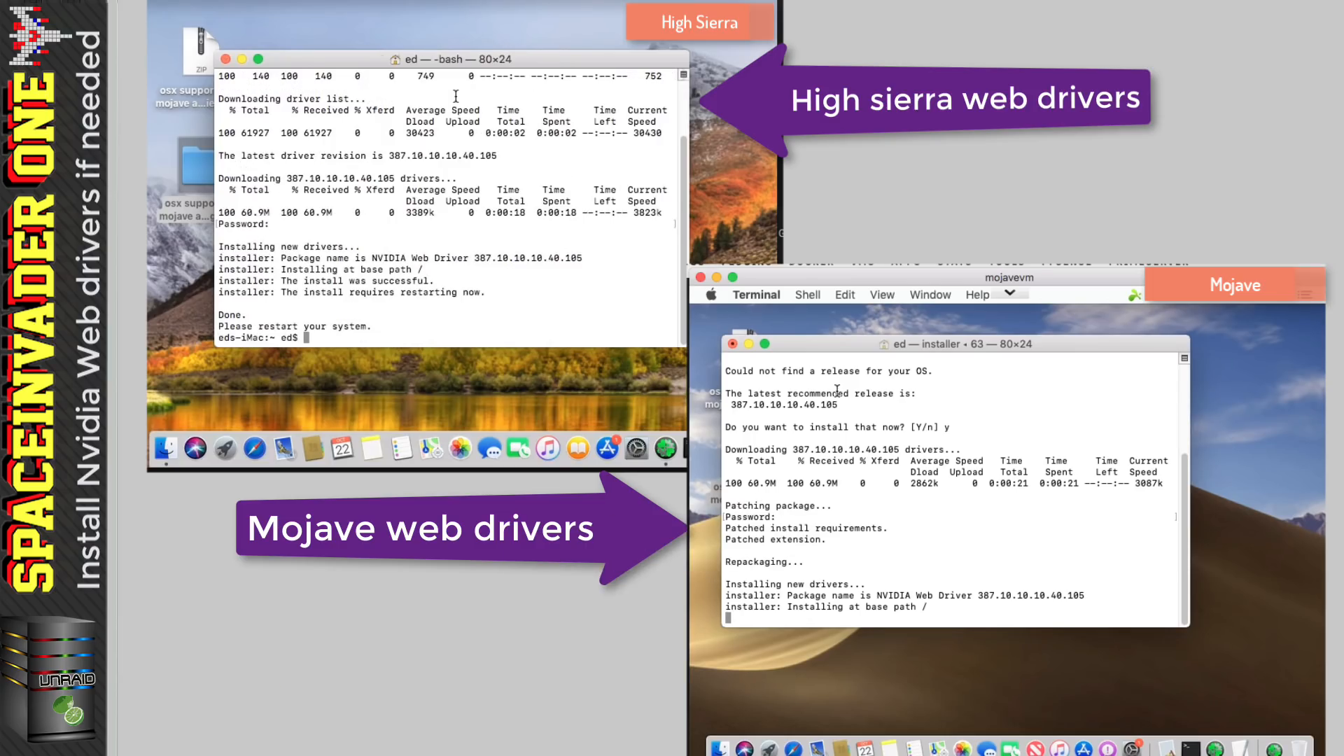
# Close the Terminal windows in the High Sierra and Mojave VMs and restart both systems
pyautogui.click(226, 58)
pyautogui.click(732, 343)
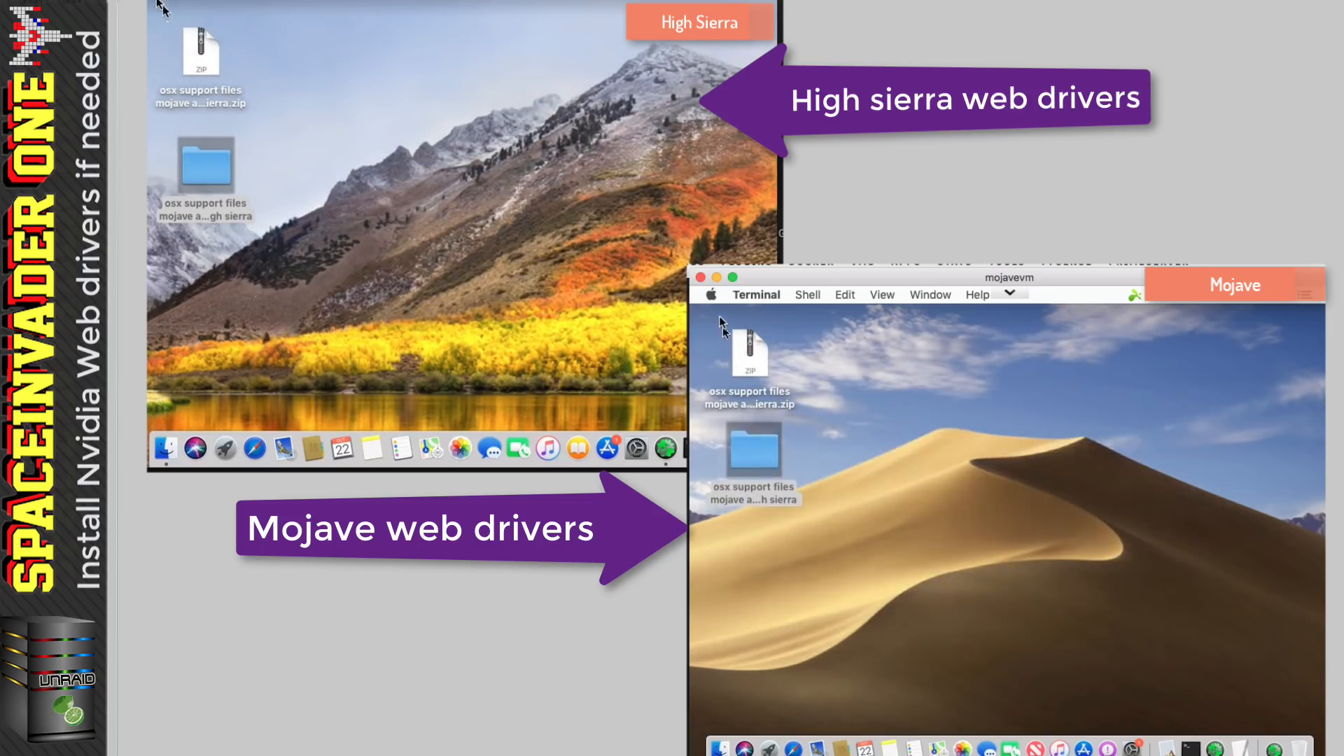
pyautogui.click(150, 2)
pyautogui.click(712, 294)
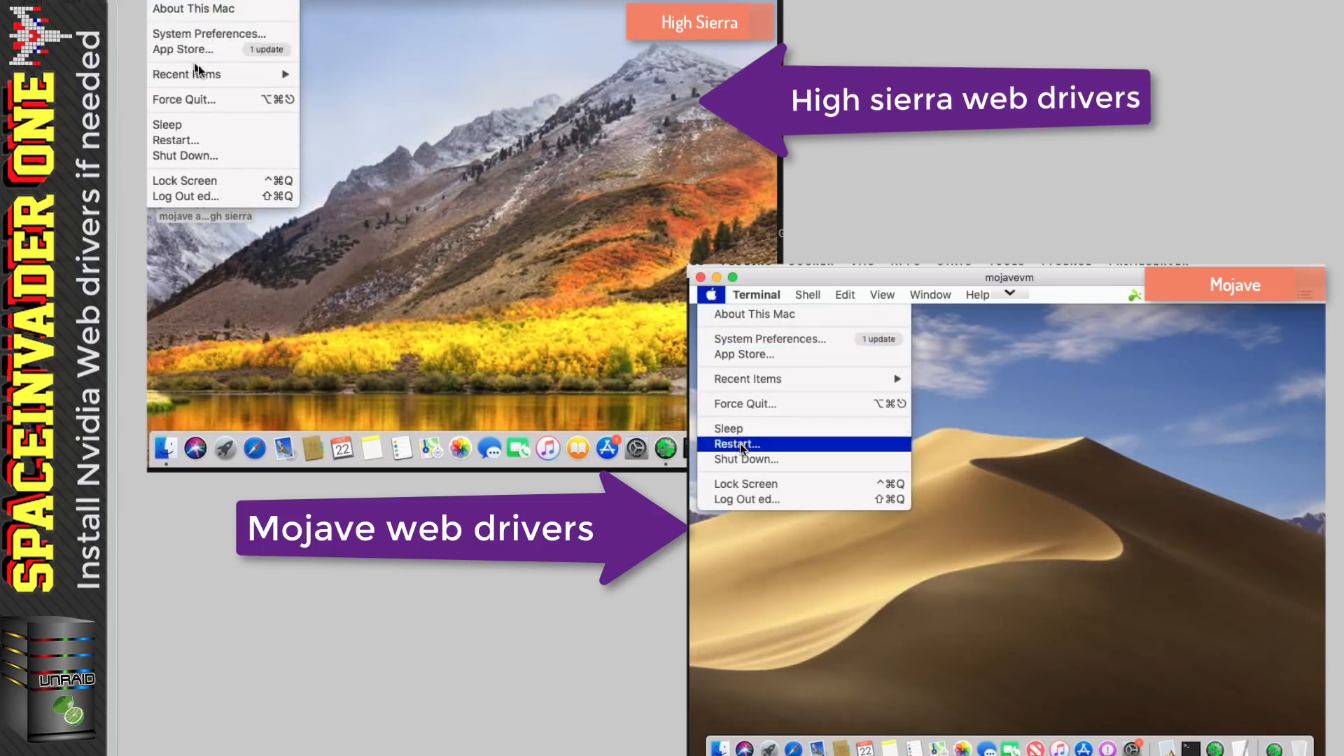
pyautogui.click(203, 142)
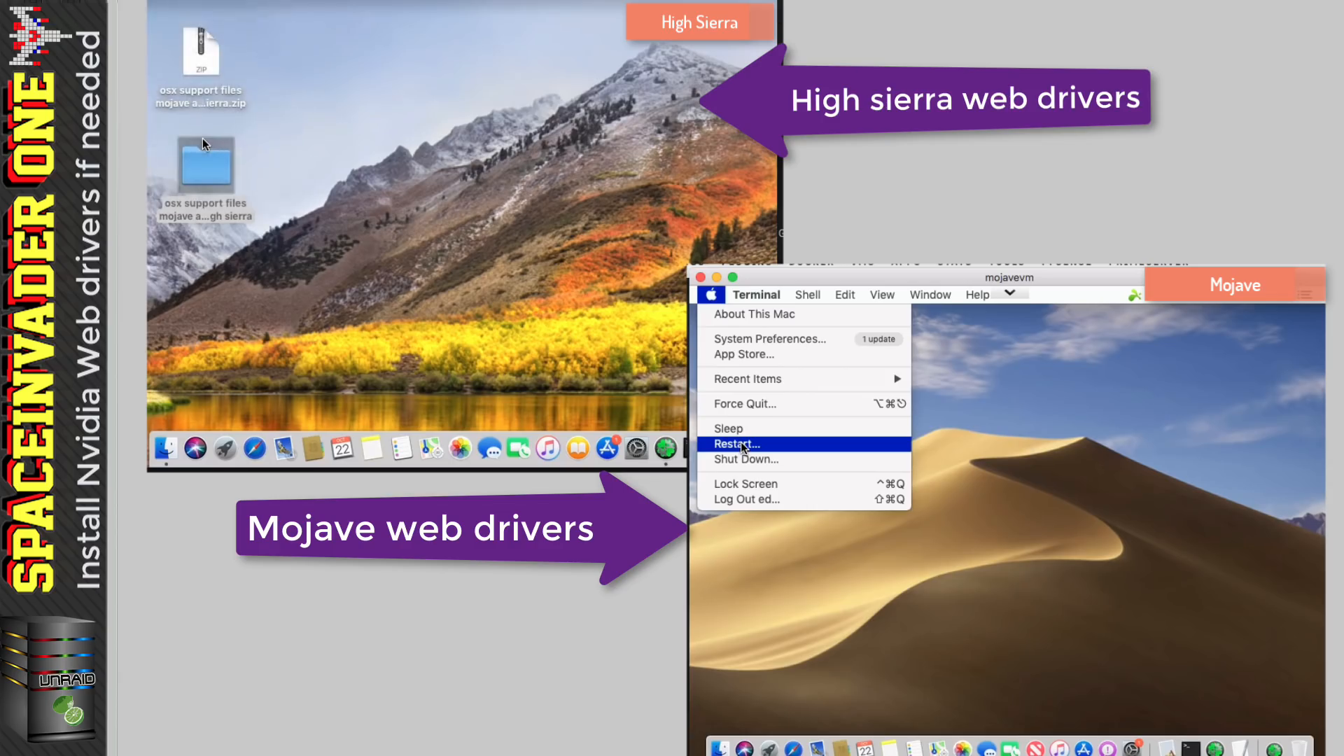
pyautogui.click(741, 444)
pyautogui.click(556, 201)
pyautogui.click(1112, 505)
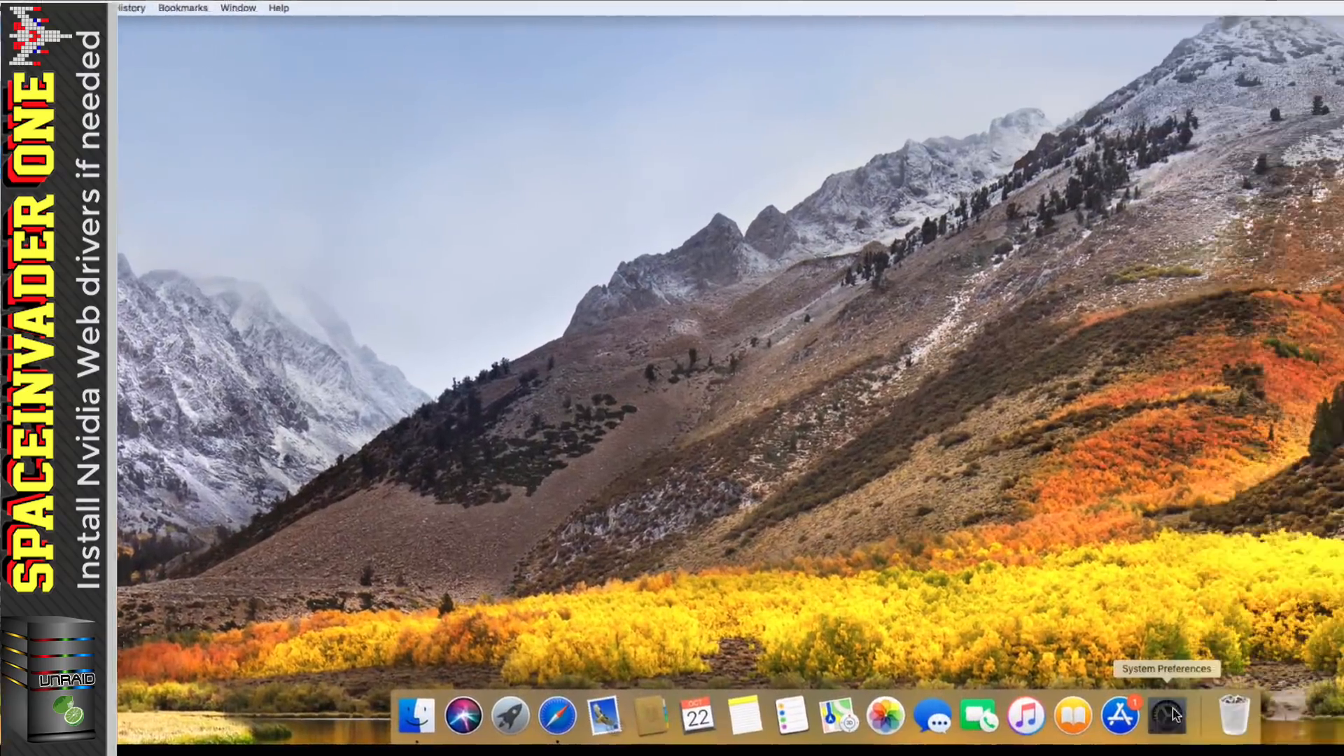
# Open the Sound output settings in System Preferences and select the 5.1CH (Green+Orange+Black Rear) line-out device
pyautogui.click(1198, 714)
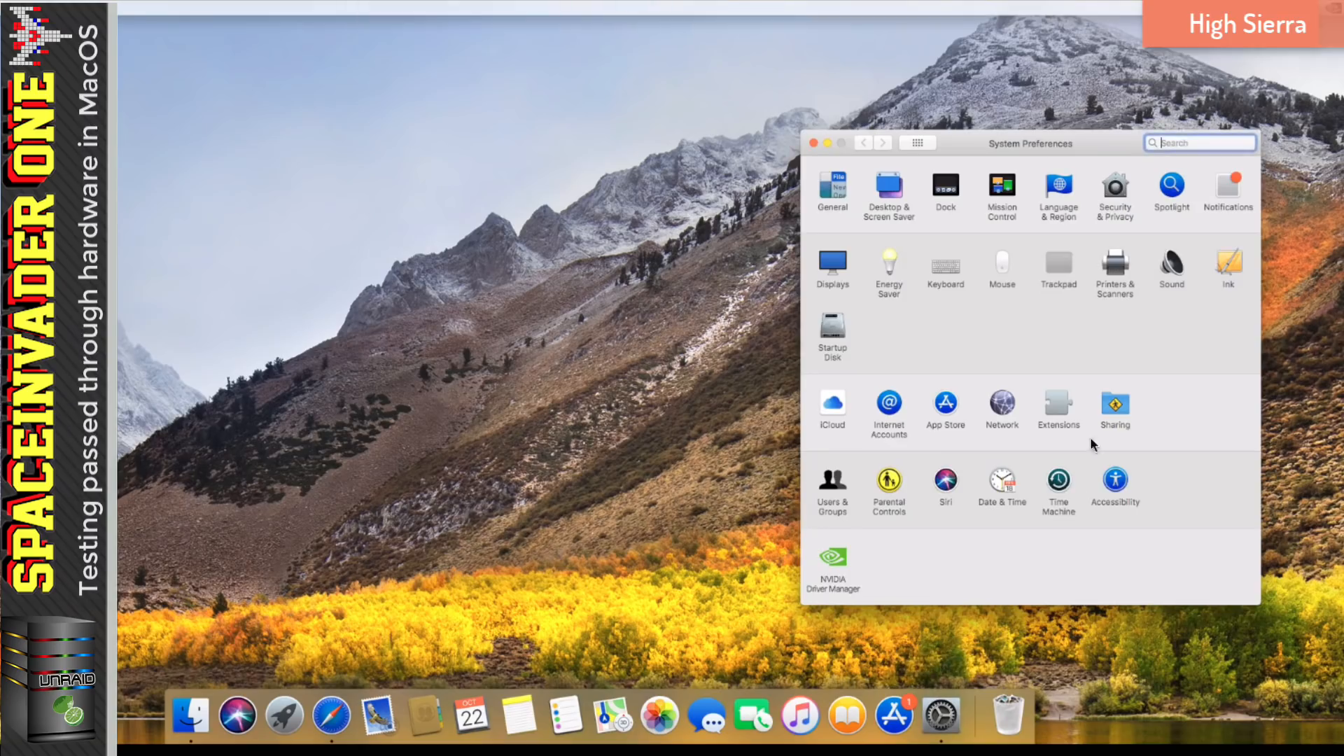
pyautogui.click(1171, 264)
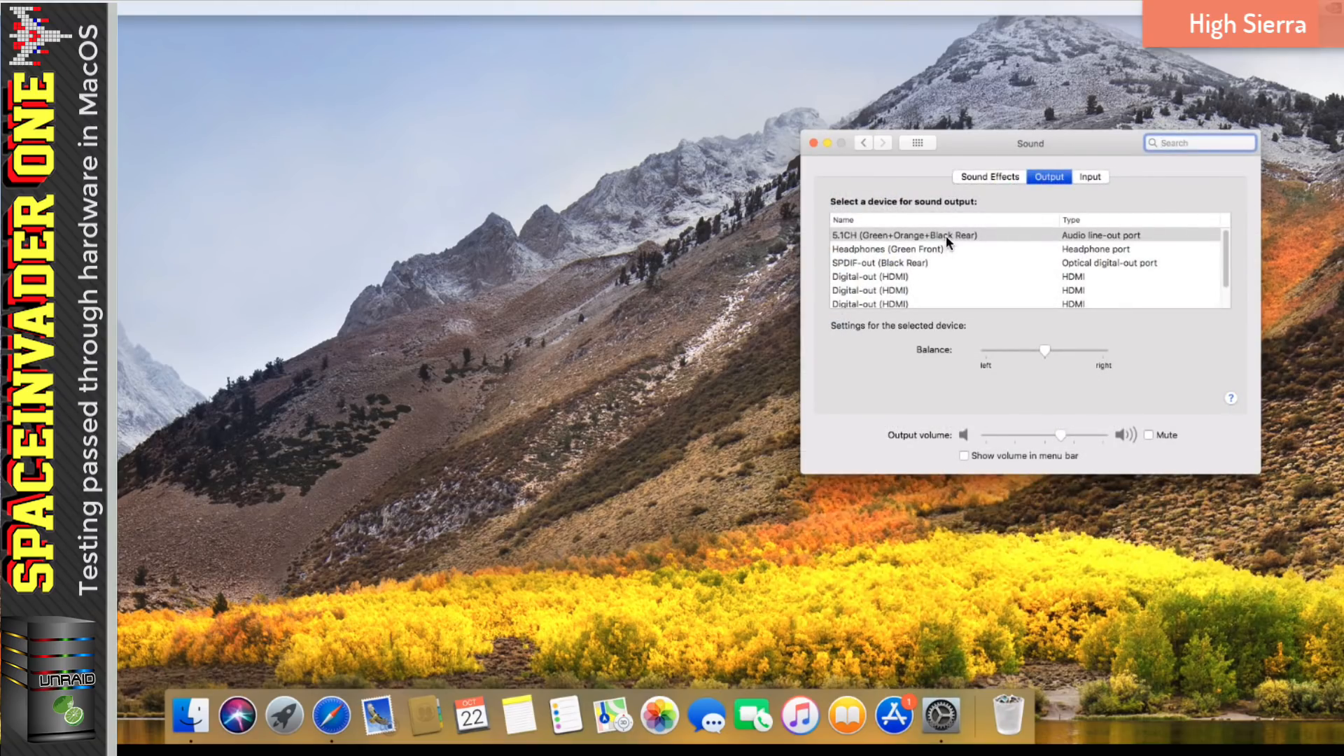
pyautogui.moveTo(948, 230); pyautogui.dragTo(910, 237)
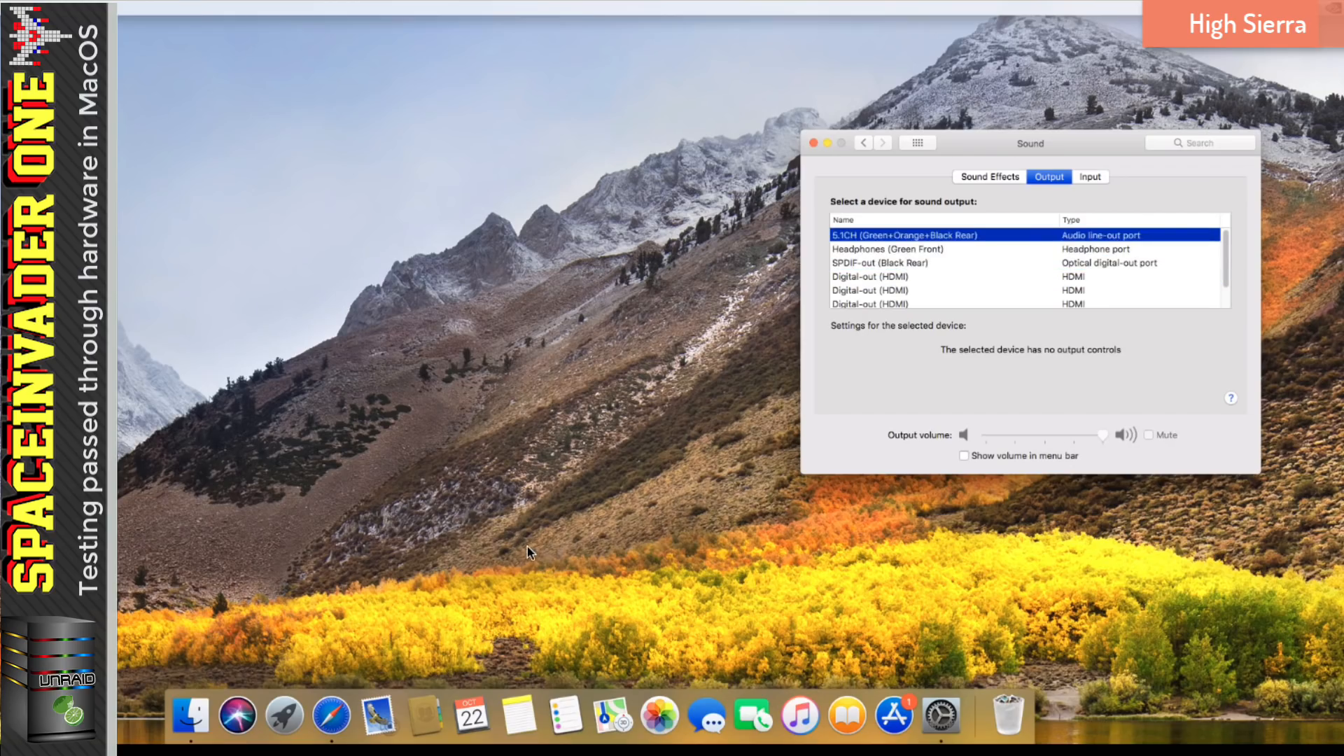
# Open YouTube in Safari and play the NEW MOVIE TRAILERS (2018) Best #4 video to test audio
pyautogui.click(331, 714)
pyautogui.write('youtube')
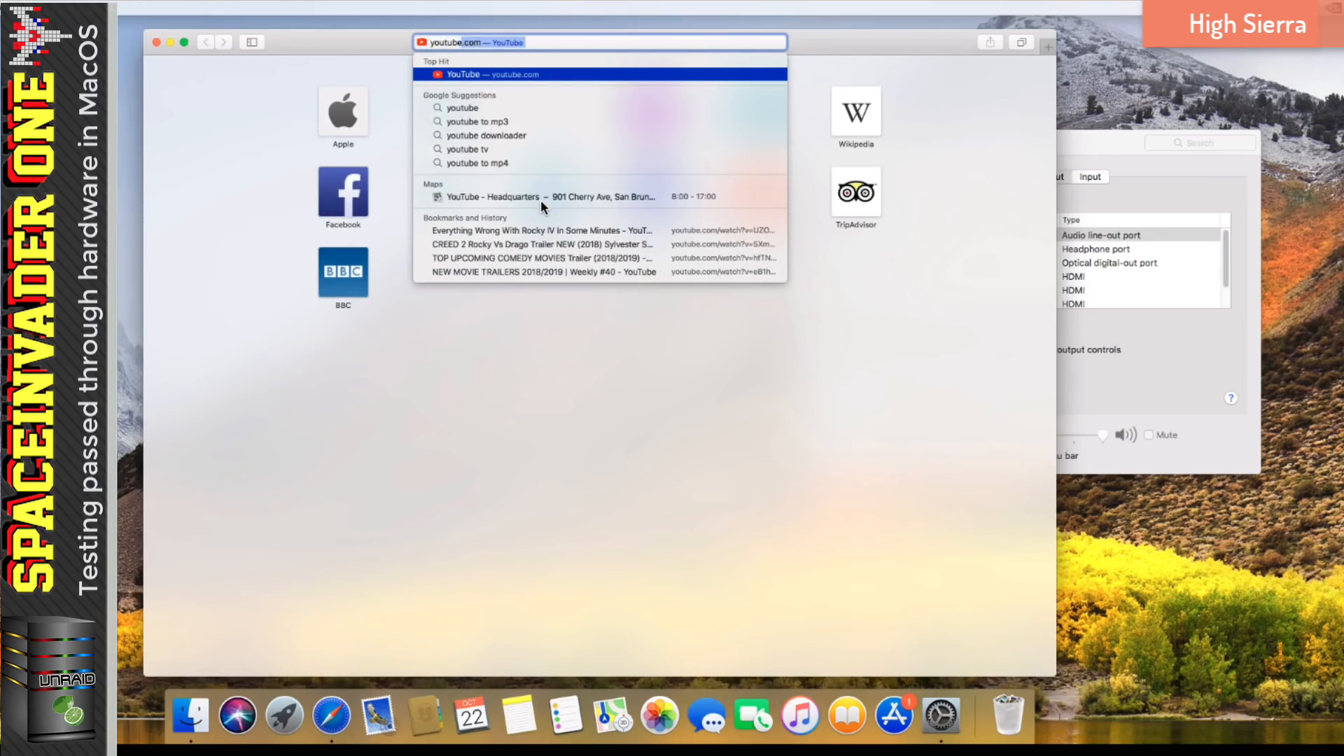
pyautogui.press('Return')
pyautogui.click(559, 530)
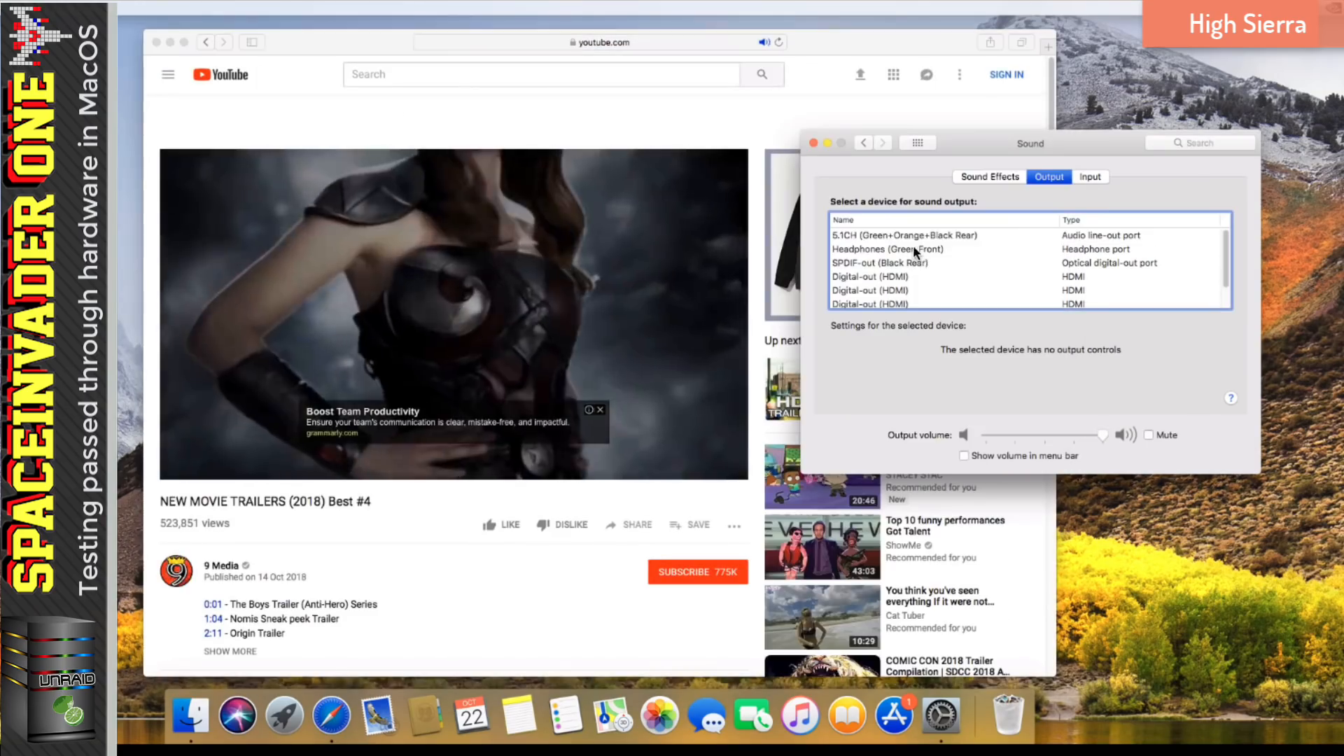
# Route the playing video's sound to the 5.1CH line-out device, and close the Sound settings and Safari windows
pyautogui.click(907, 237)
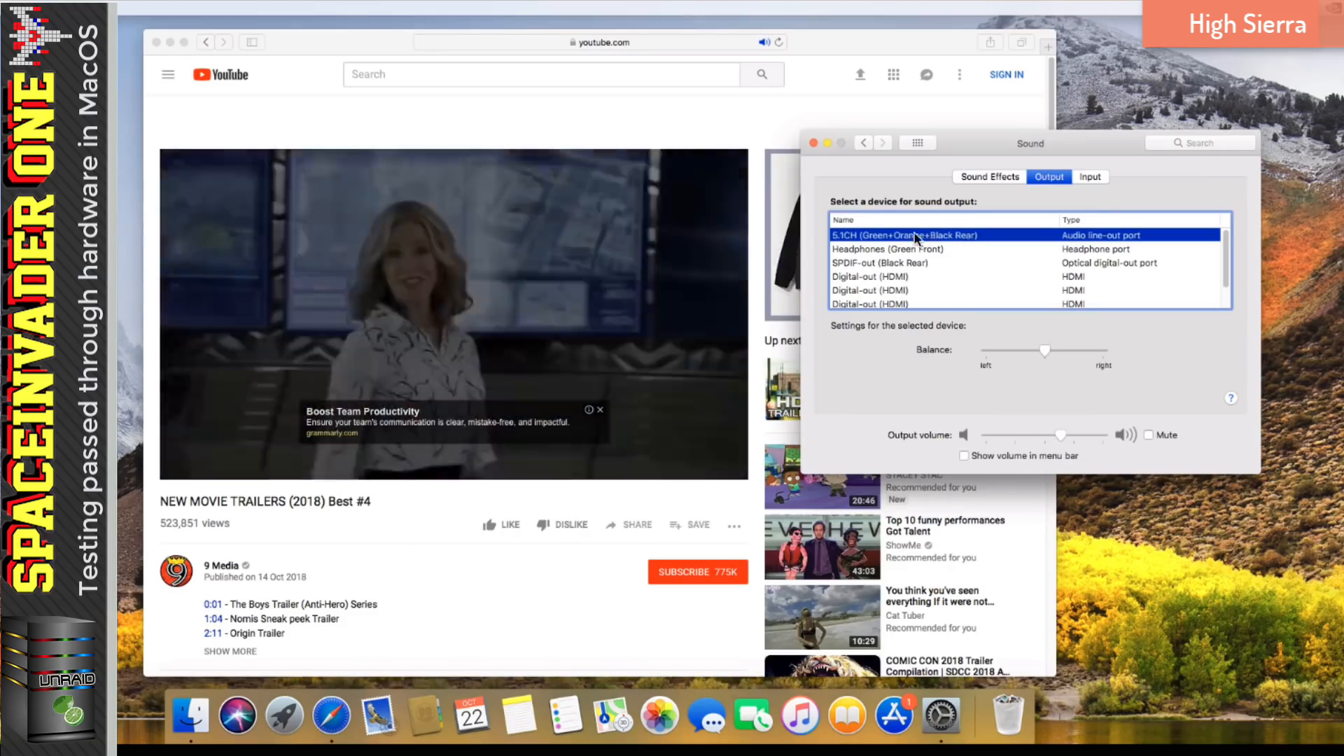
pyautogui.click(813, 143)
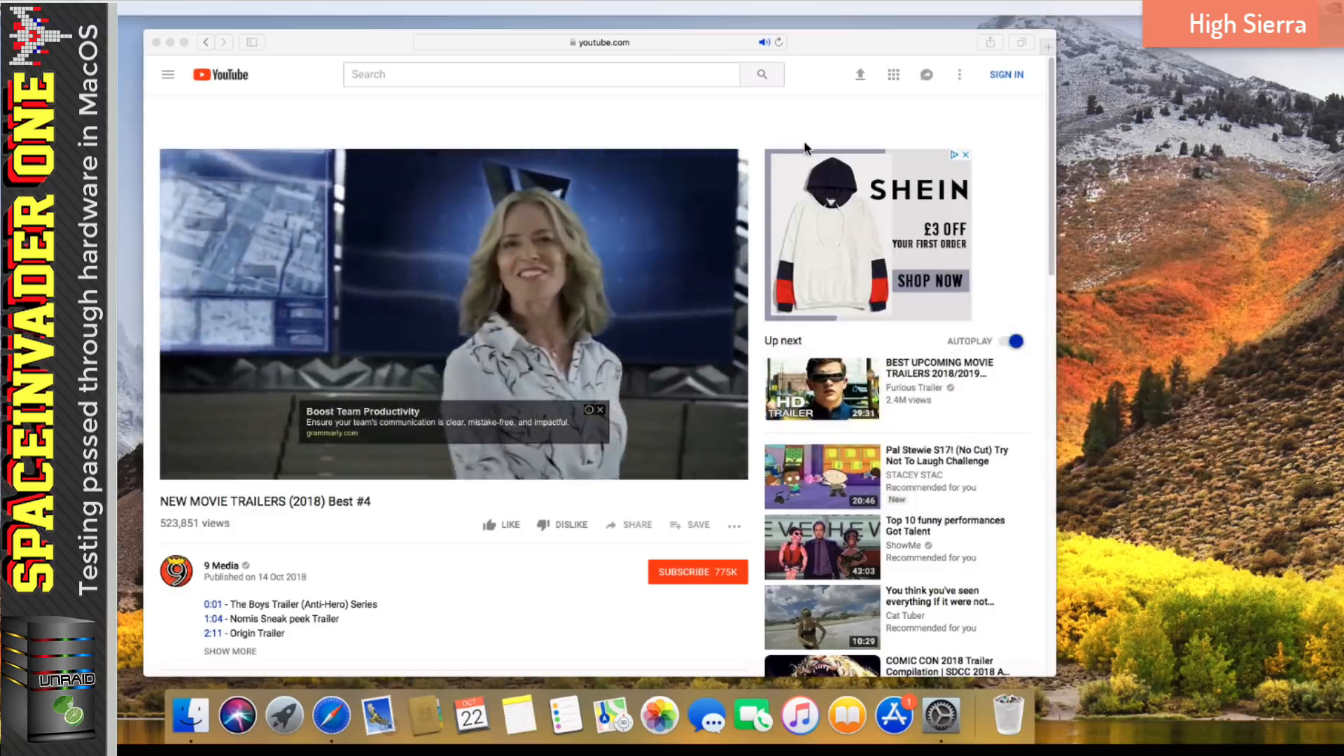
pyautogui.click(156, 43)
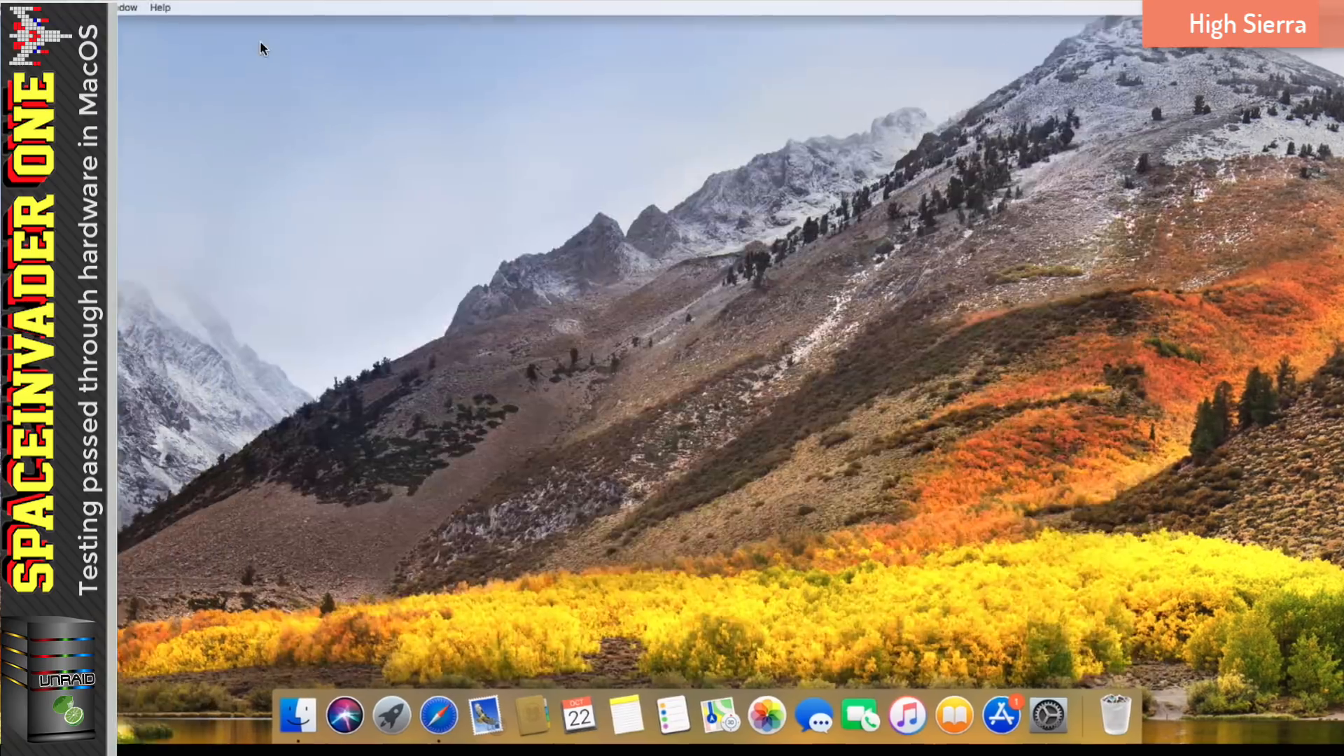
# Examine the iMac model and graphics card in About This Mac, highlighting the model line, and close the window
pyautogui.click(136, 7)
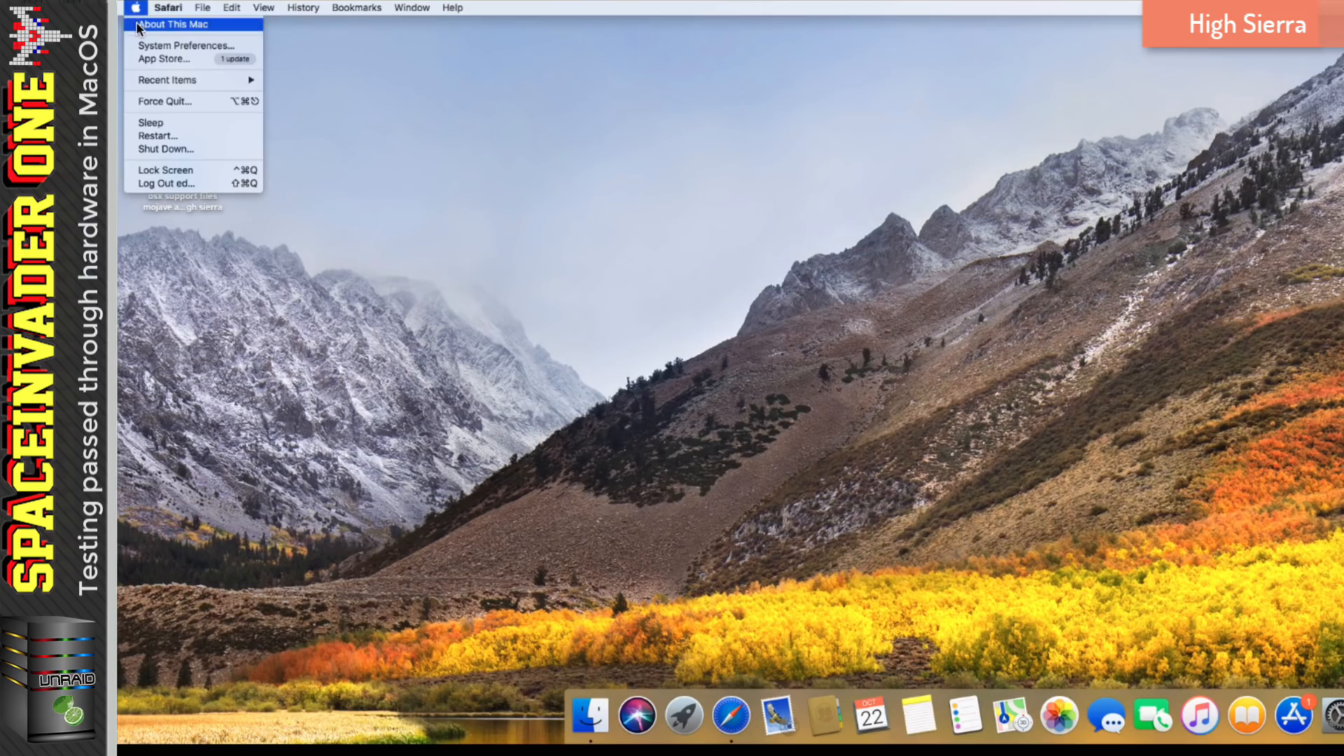
pyautogui.click(137, 25)
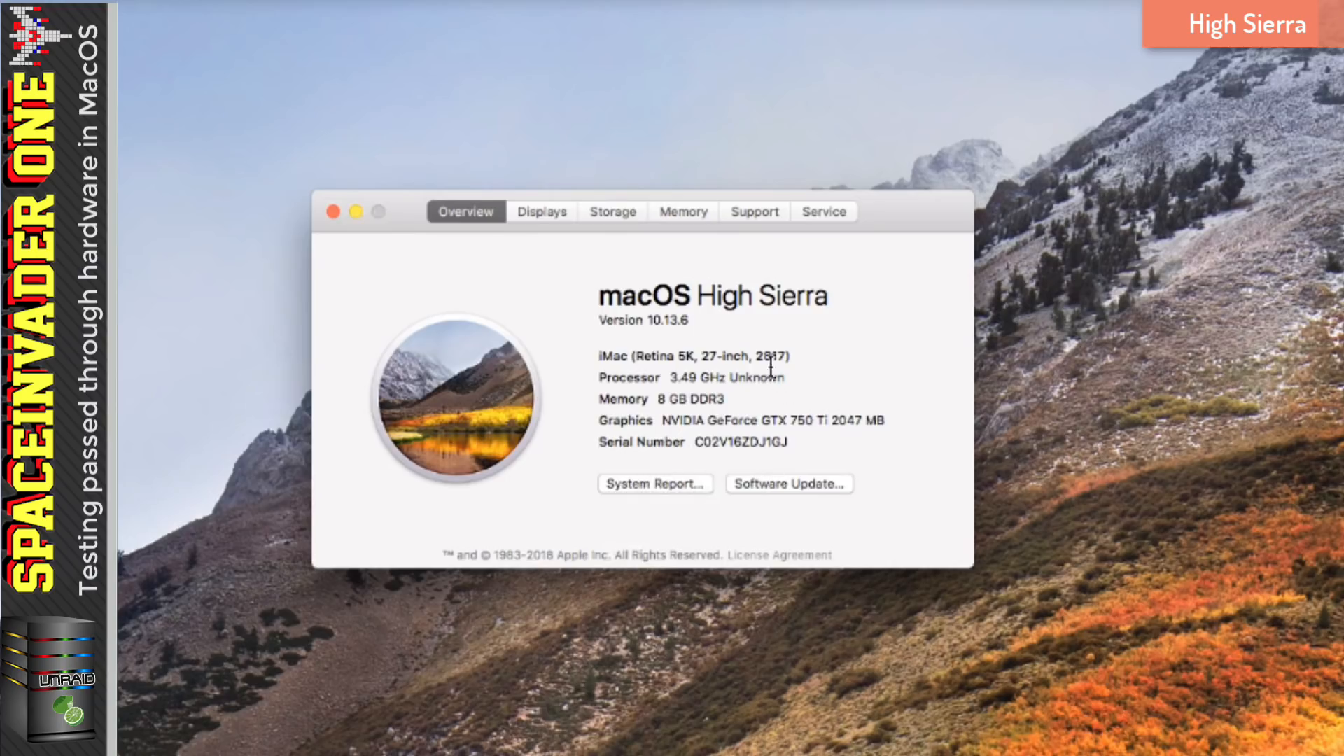
pyautogui.doubleClick(606, 356)
pyautogui.moveTo(669, 355); pyautogui.dragTo(830, 382)
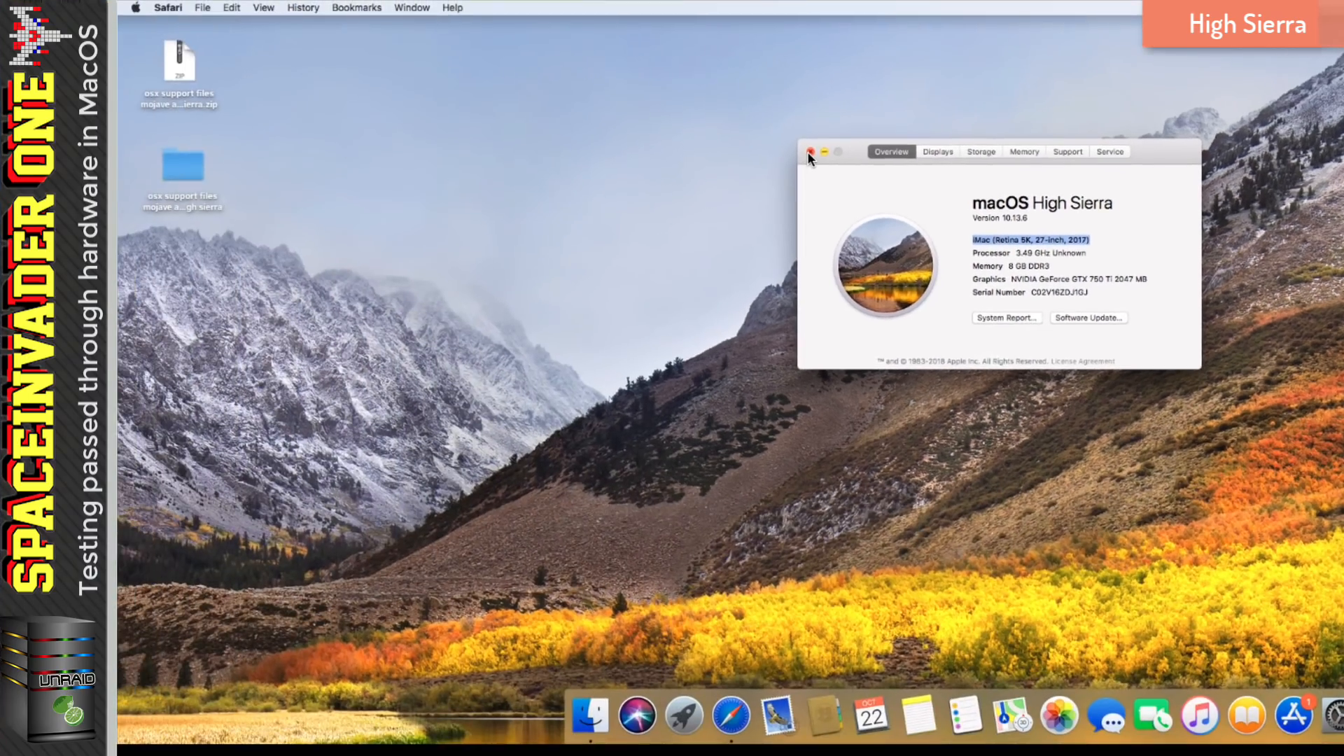
pyautogui.click(810, 152)
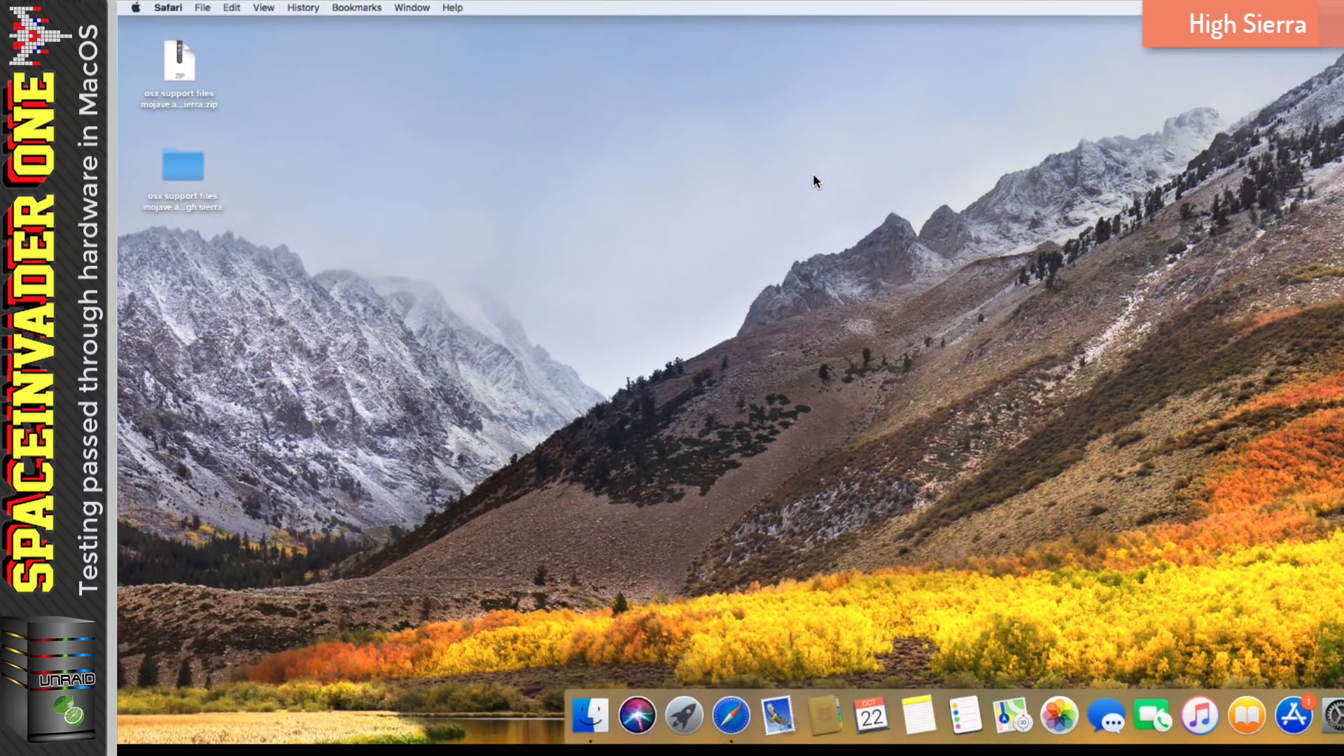
# Shut down the High Sierra VM, and close the Sound settings in the Mojave VM
pyautogui.click(135, 8)
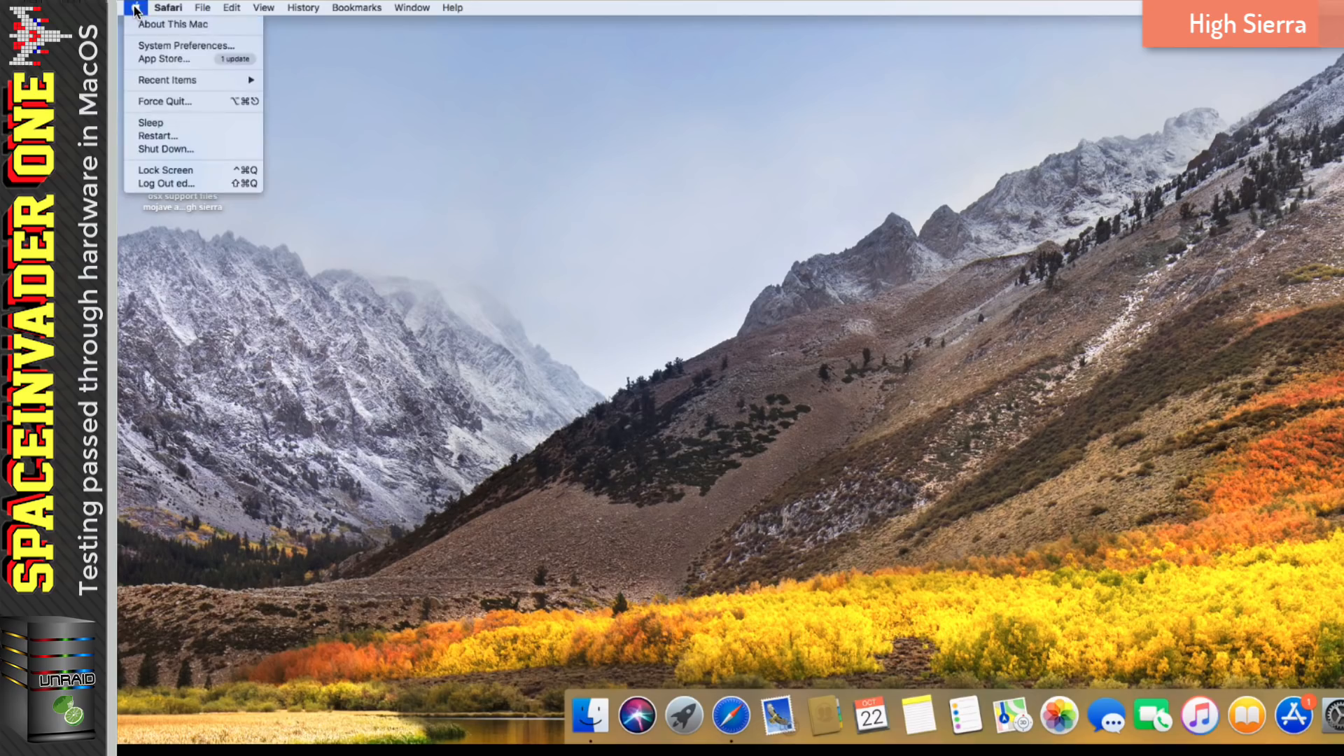
pyautogui.click(193, 149)
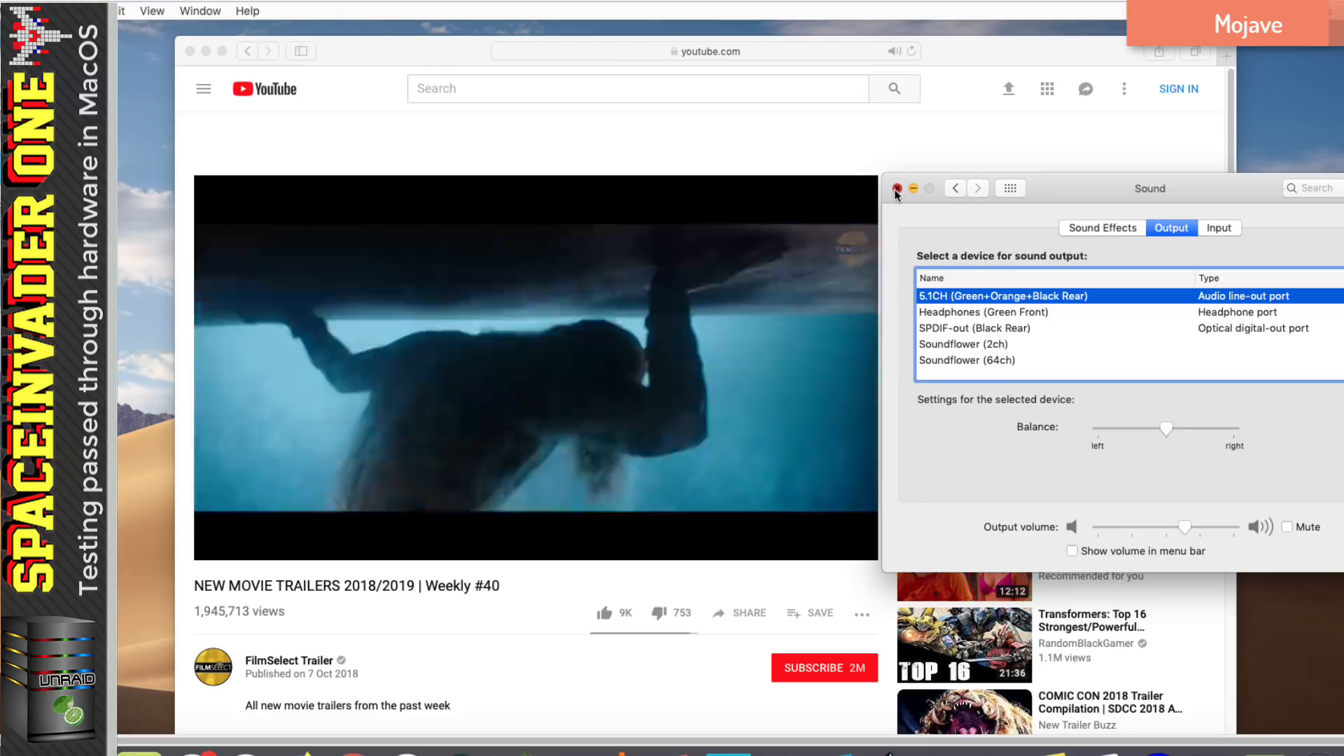
pyautogui.click(896, 188)
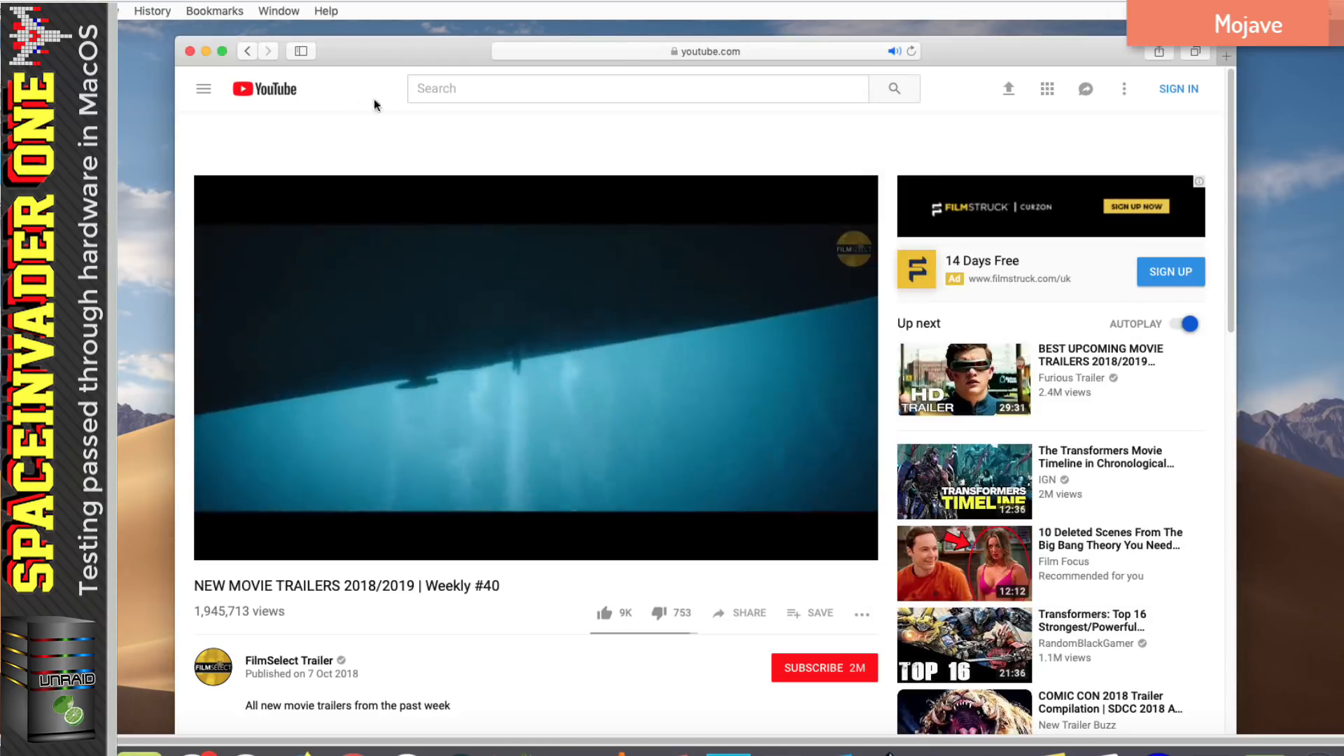